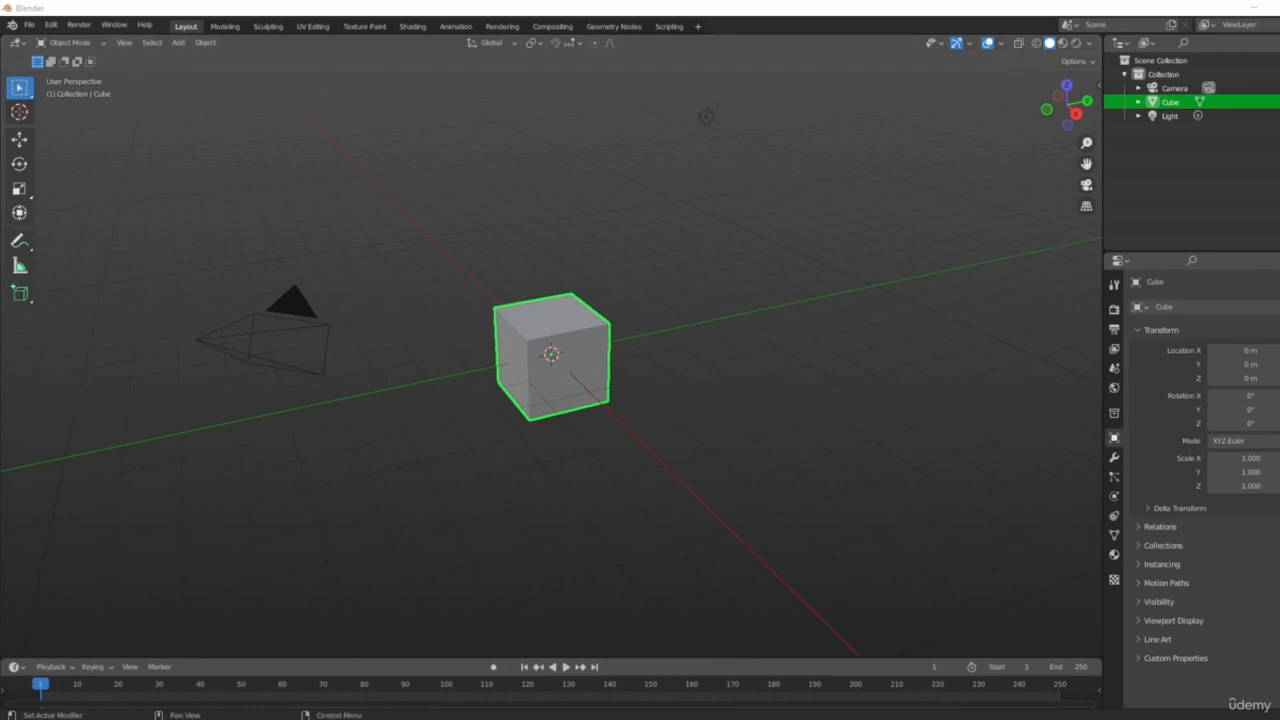
Orbit and zoom the viewport around the default cube to examine the scene.
{"action": "key", "text": "s"}
{"action": "key", "text": "s"}
{"action": "key", "text": "s"}
{"action": "key", "text": "BackSpace"}
{"action": "scroll", "coordinate": [601, 383], "scroll_direction": "up", "scroll_amount": 3}
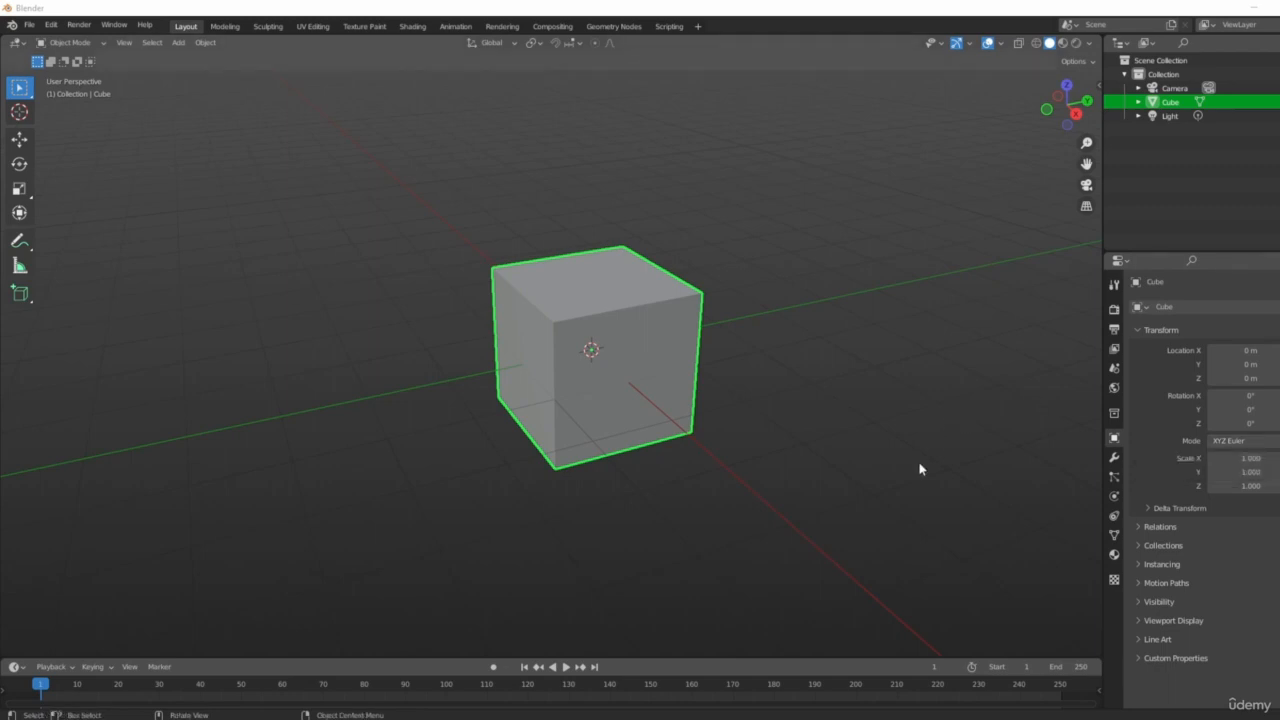
{"action": "middle_click_drag", "start_coordinate": [920, 466], "coordinate": [697, 421]}
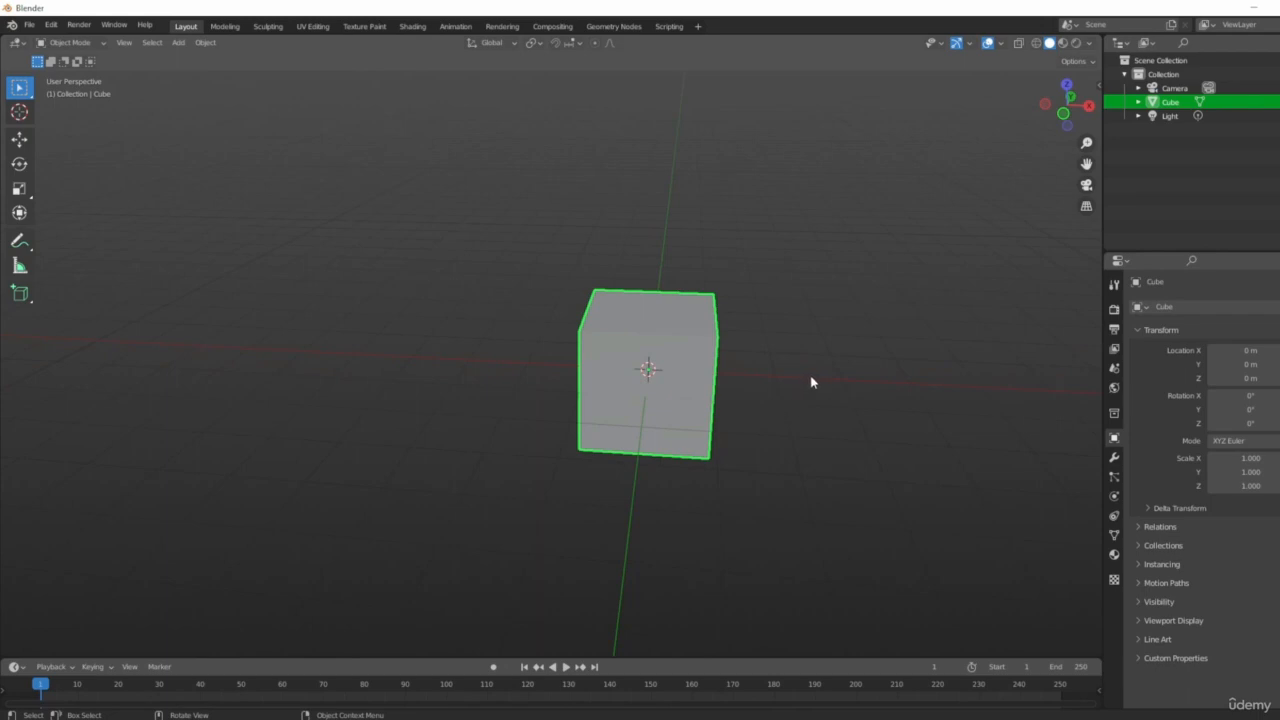
{"action": "middle_click_drag", "start_coordinate": [812, 382], "coordinate": [697, 336]}
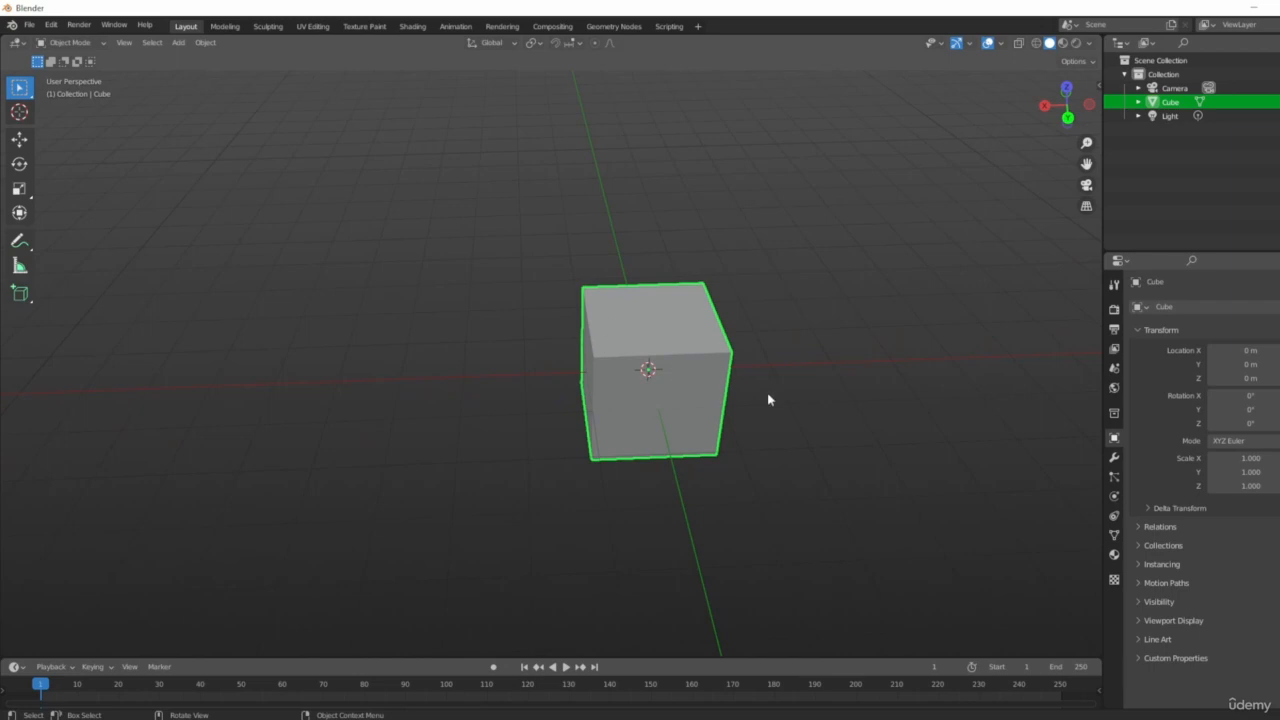
{"action": "scroll", "coordinate": [751, 439], "scroll_direction": "down", "scroll_amount": 3}
{"action": "mouse_move", "coordinate": [679, 365]}
{"action": "middle_mouse_down"}
{"action": "mouse_move", "coordinate": [716, 368]}
{"action": "mouse_move", "coordinate": [665, 368]}
{"action": "mouse_move", "coordinate": [680, 368]}
{"action": "middle_mouse_up"}
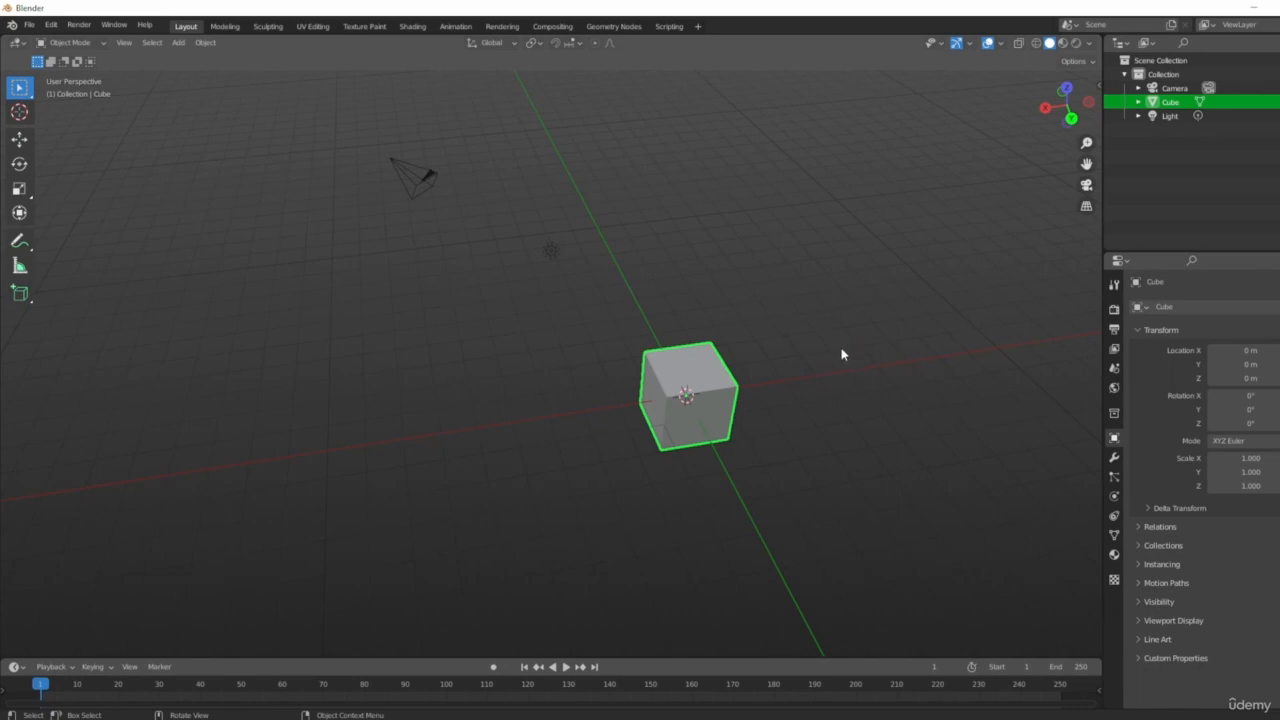
Select the camera, the light and the cube in turn to inspect each object.
{"action": "left_click", "coordinate": [425, 180]}
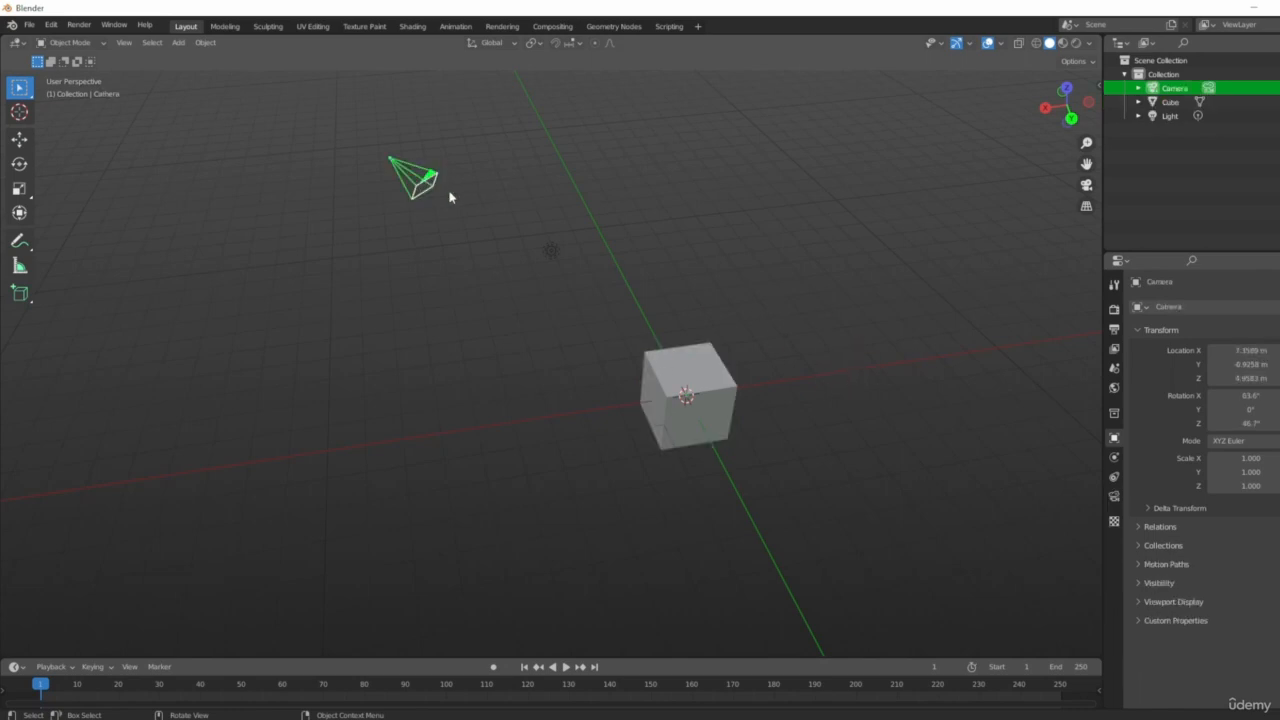
{"action": "left_click", "coordinate": [551, 252]}
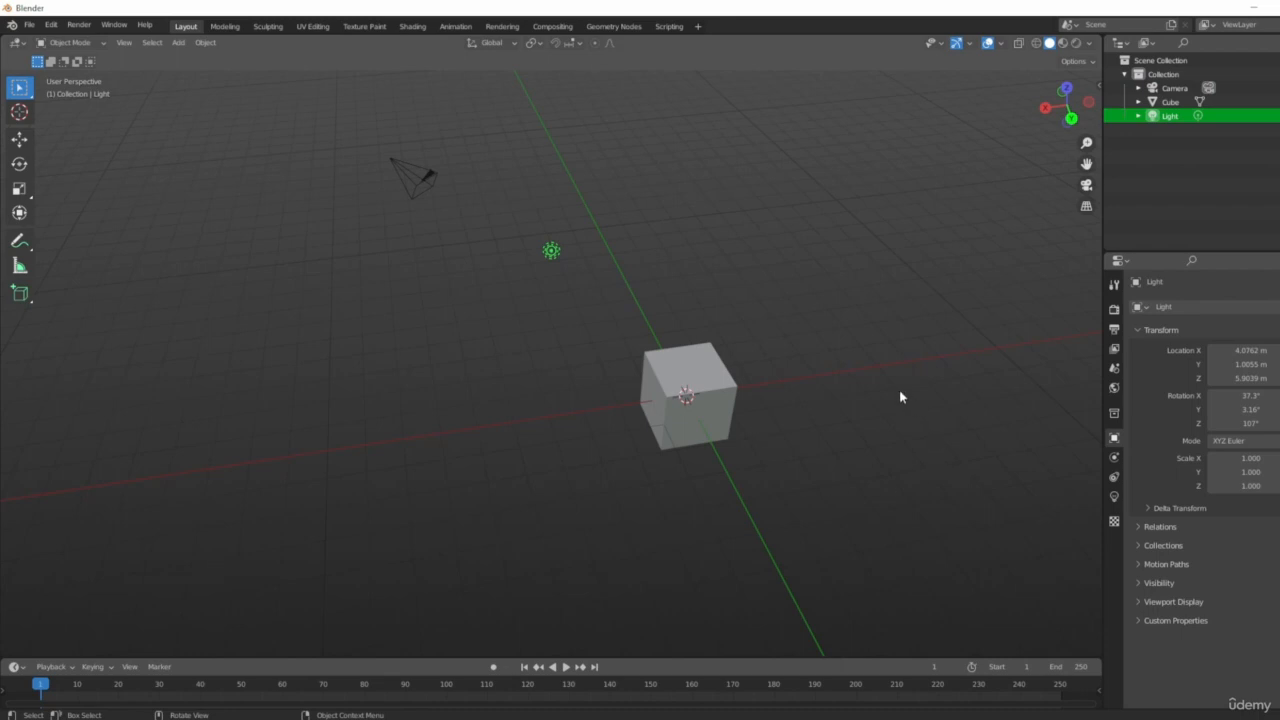
{"action": "middle_click_drag", "start_coordinate": [937, 371], "coordinate": [881, 372]}
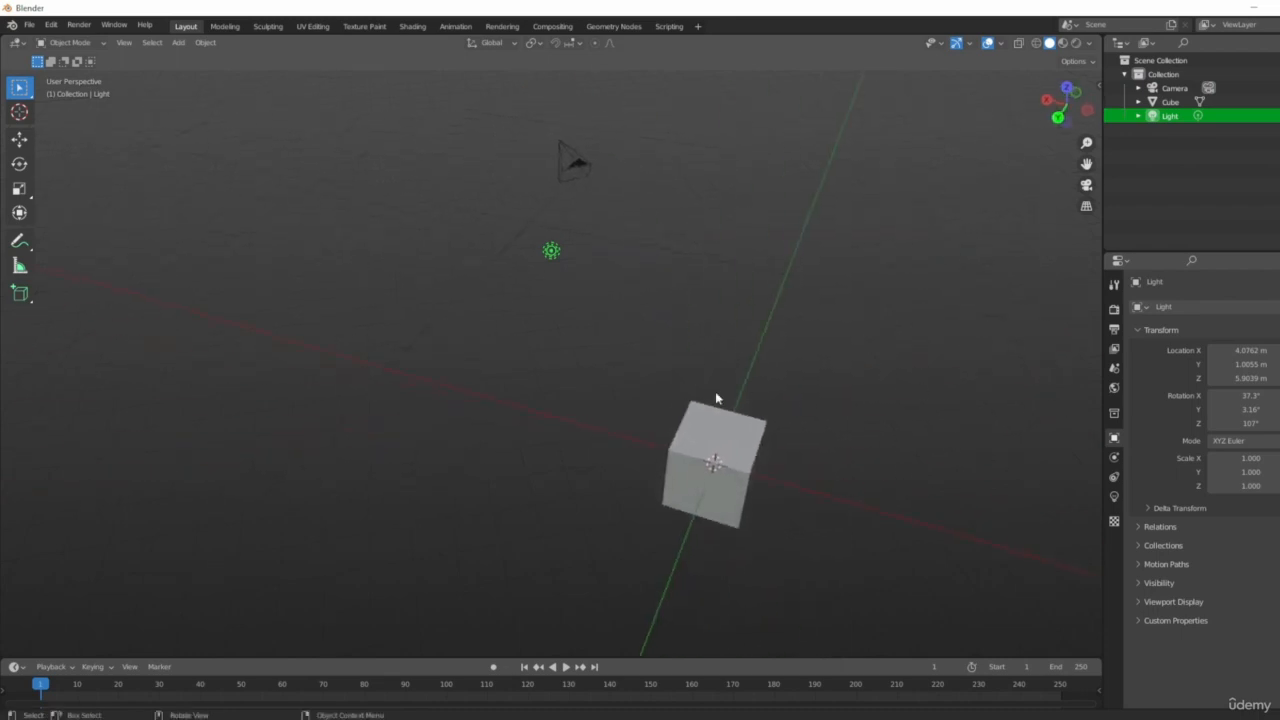
{"action": "left_click", "coordinate": [703, 470]}
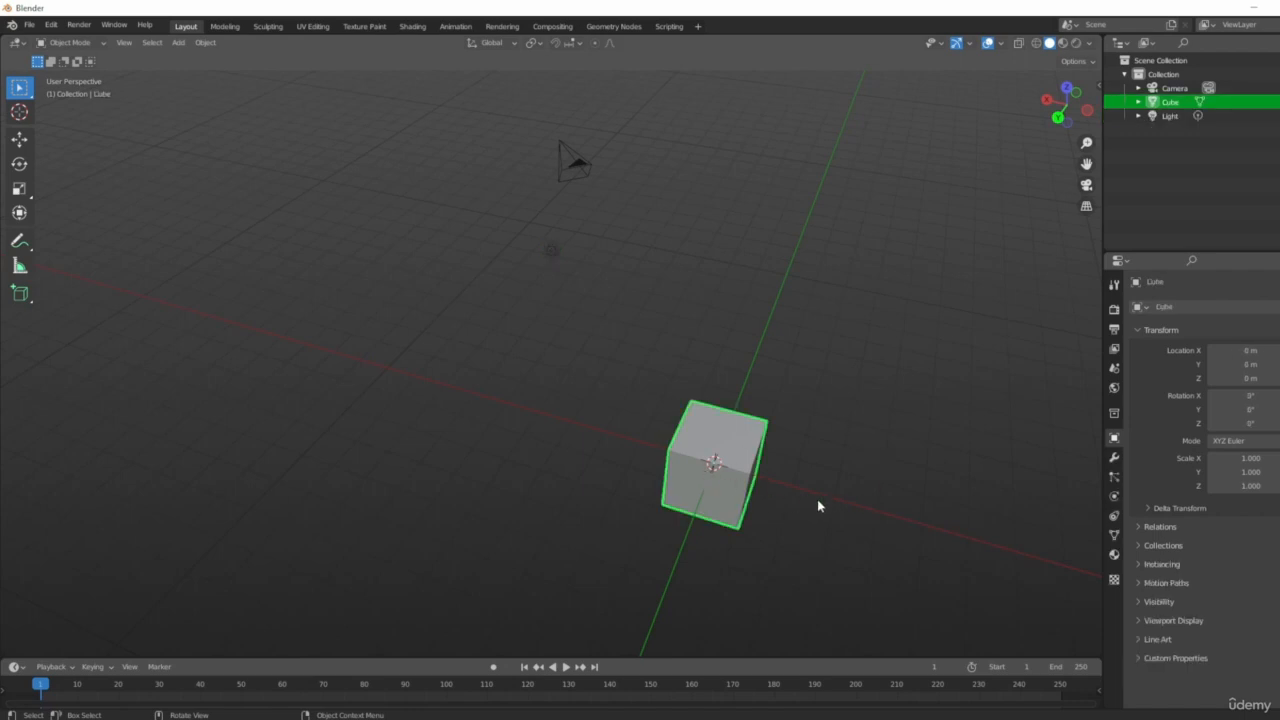
Orbit around the selected cube and toggle the sidebar open and closed to view its transform.
{"action": "middle_click_drag", "start_coordinate": [649, 466], "coordinate": [795, 457]}
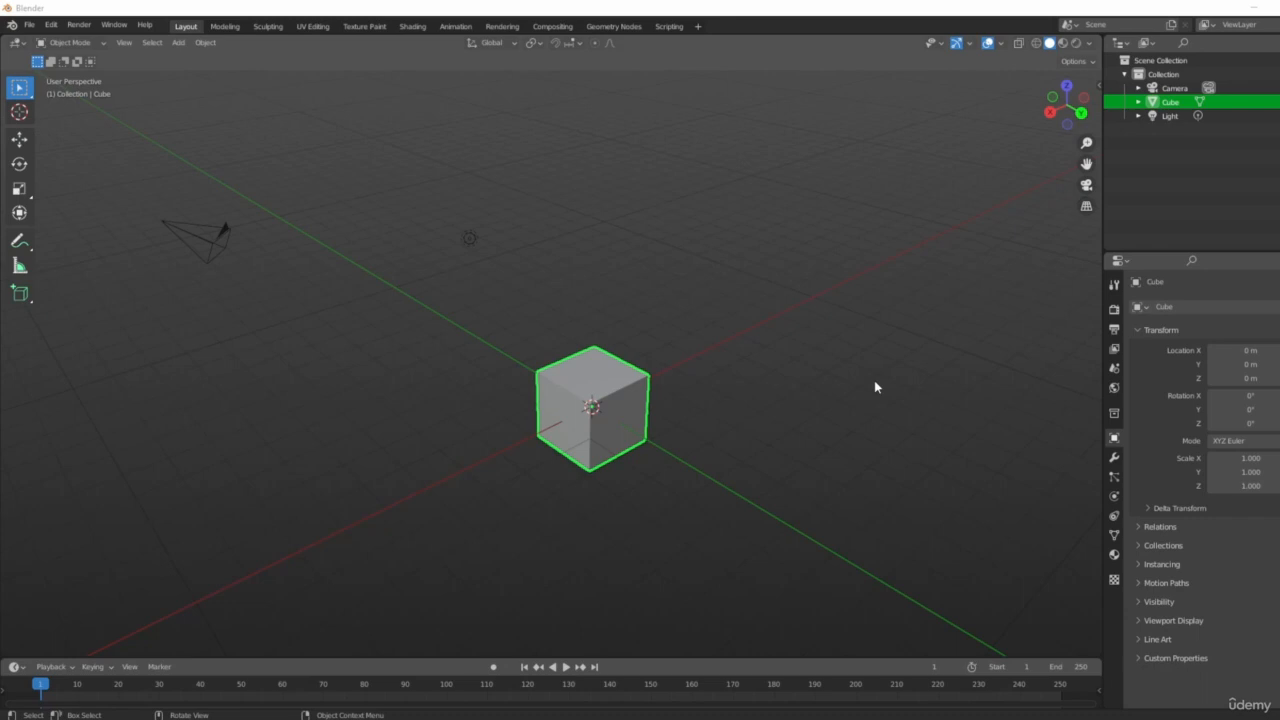
{"action": "middle_click_drag", "start_coordinate": [876, 374], "coordinate": [826, 340]}
{"action": "key", "text": "n"}
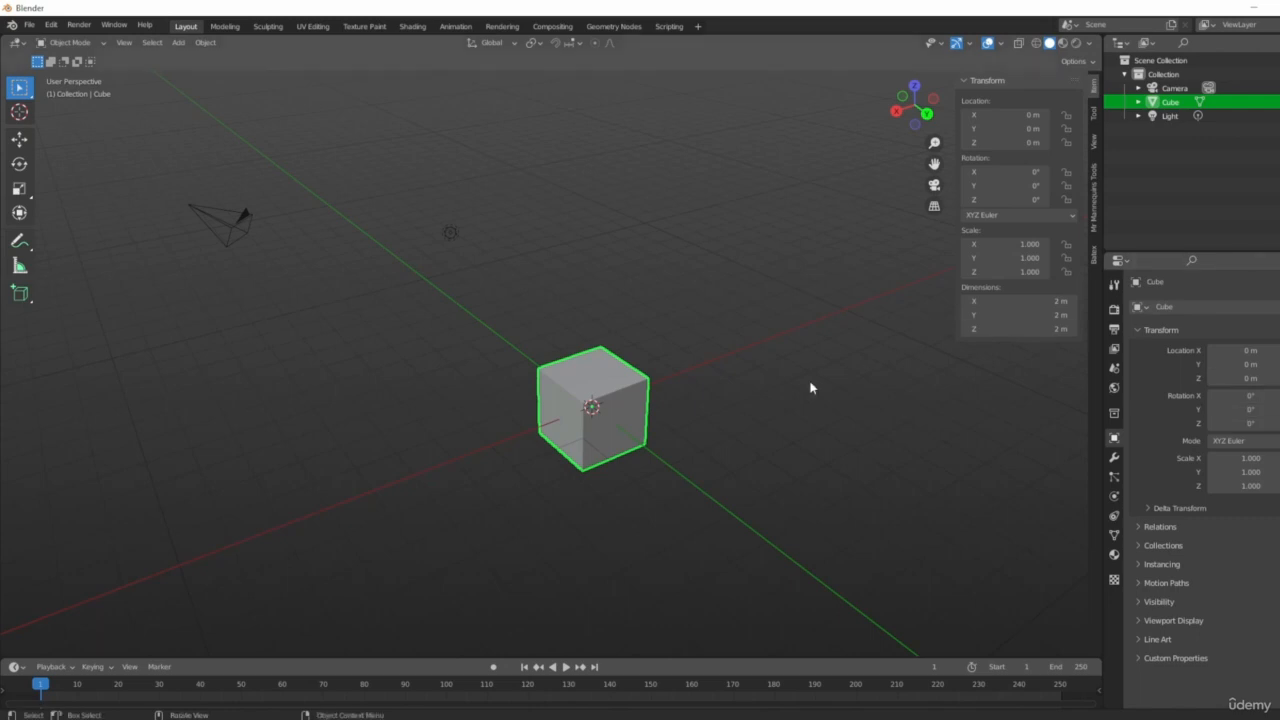
{"action": "key", "text": "n"}
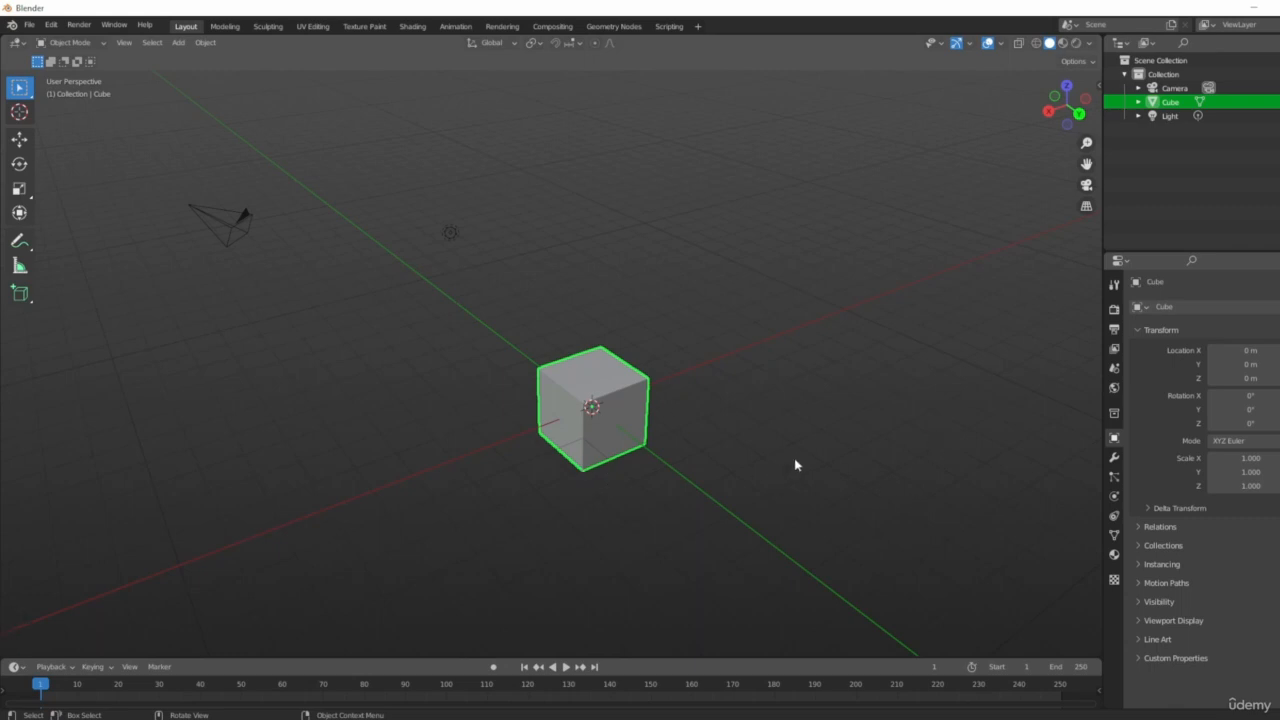
{"action": "middle_click_drag", "start_coordinate": [790, 481], "coordinate": [772, 439]}
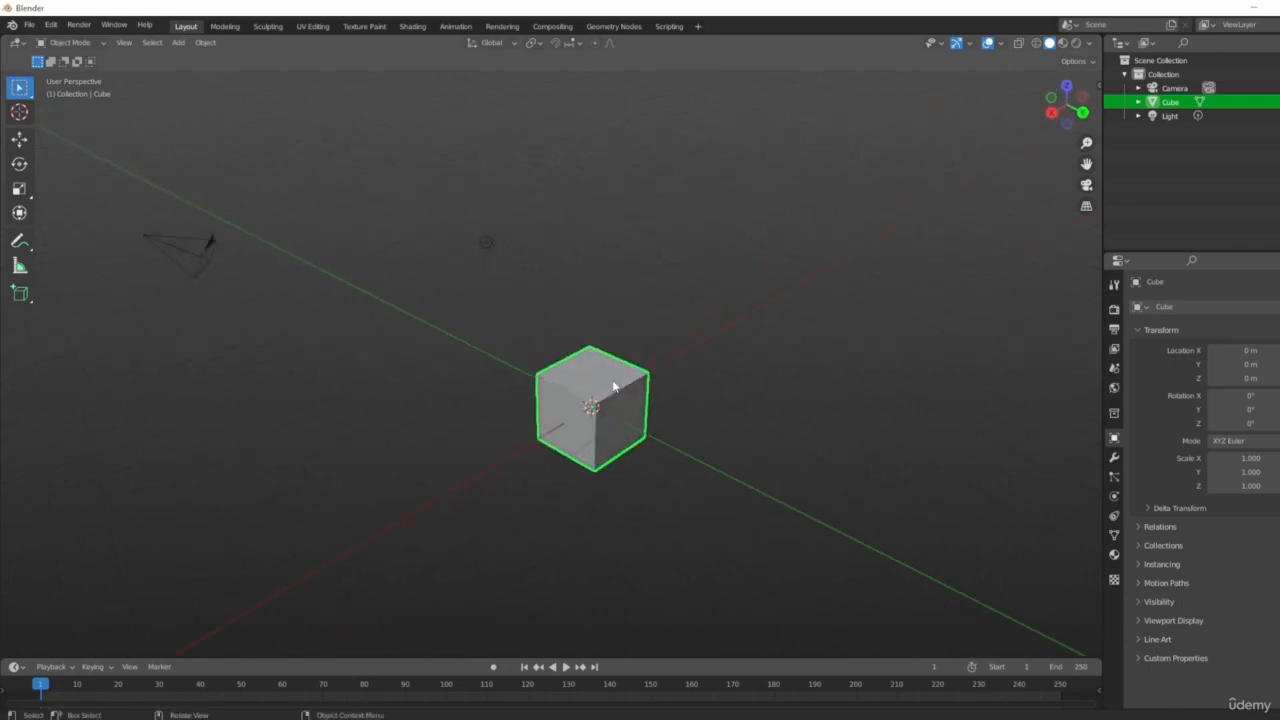
{"action": "middle_click_drag", "start_coordinate": [903, 434], "coordinate": [866, 432]}
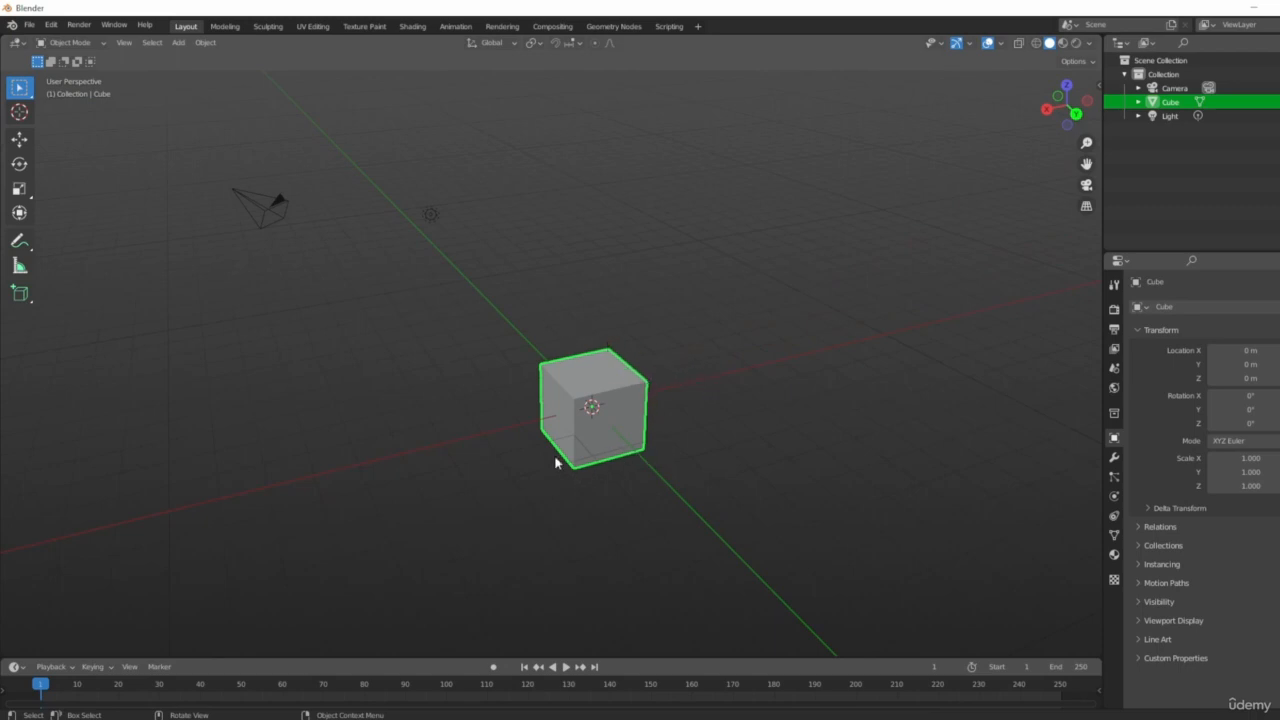
{"action": "middle_click_drag", "start_coordinate": [703, 357], "coordinate": [750, 375]}
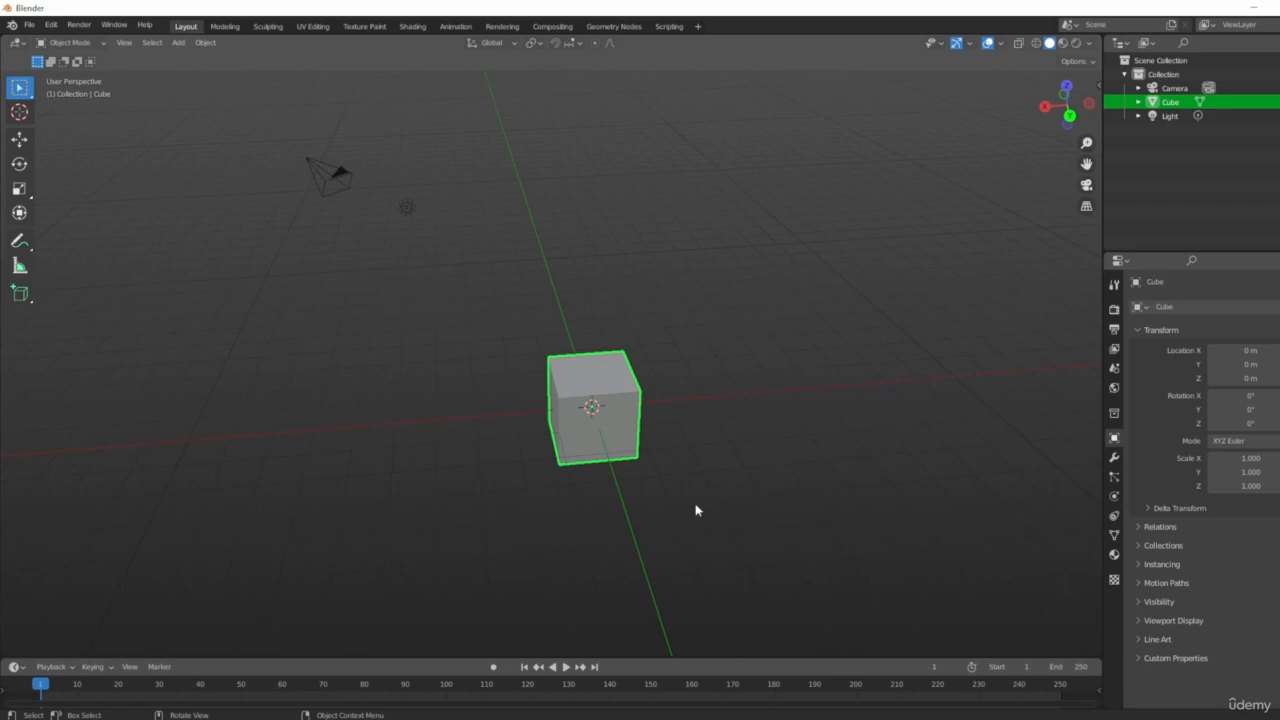
{"action": "middle_click_drag", "start_coordinate": [757, 463], "coordinate": [803, 460]}
Move the cube freely to about X -8.27 m, Y 2.62 m, Z 0.89 m.
{"action": "key", "text": "g"}
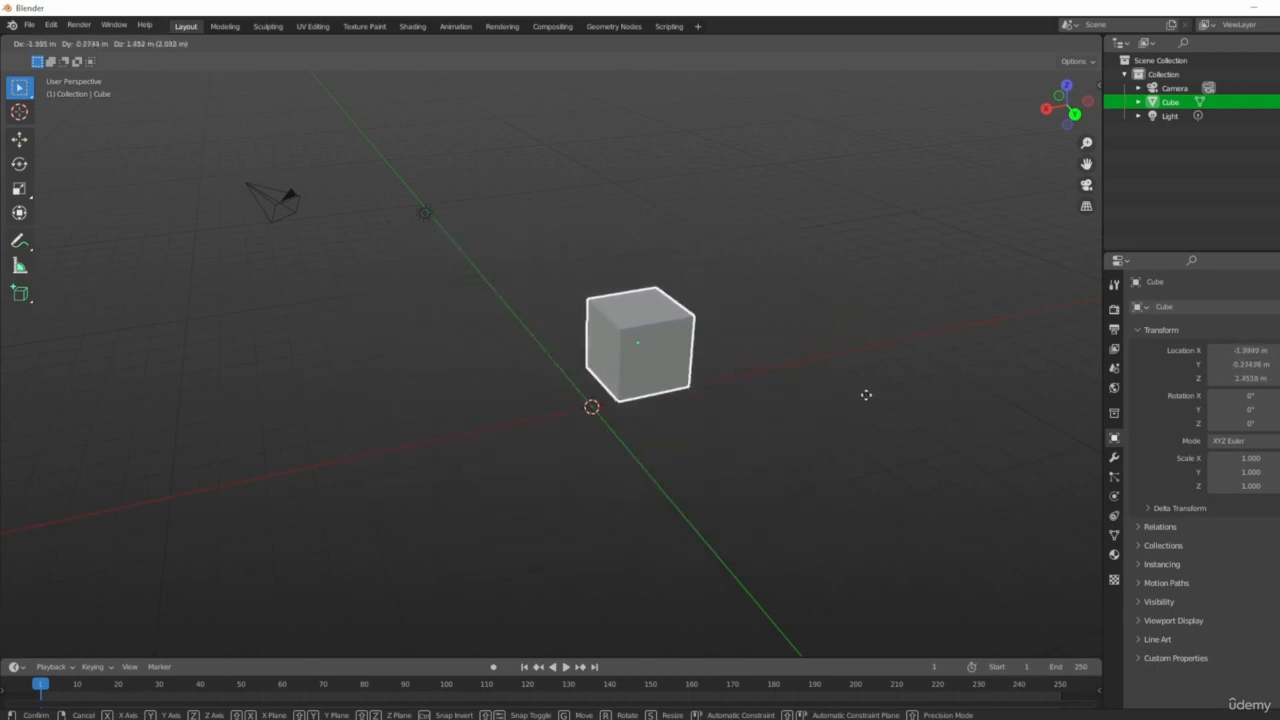
{"action": "left_click", "coordinate": [34, 409]}
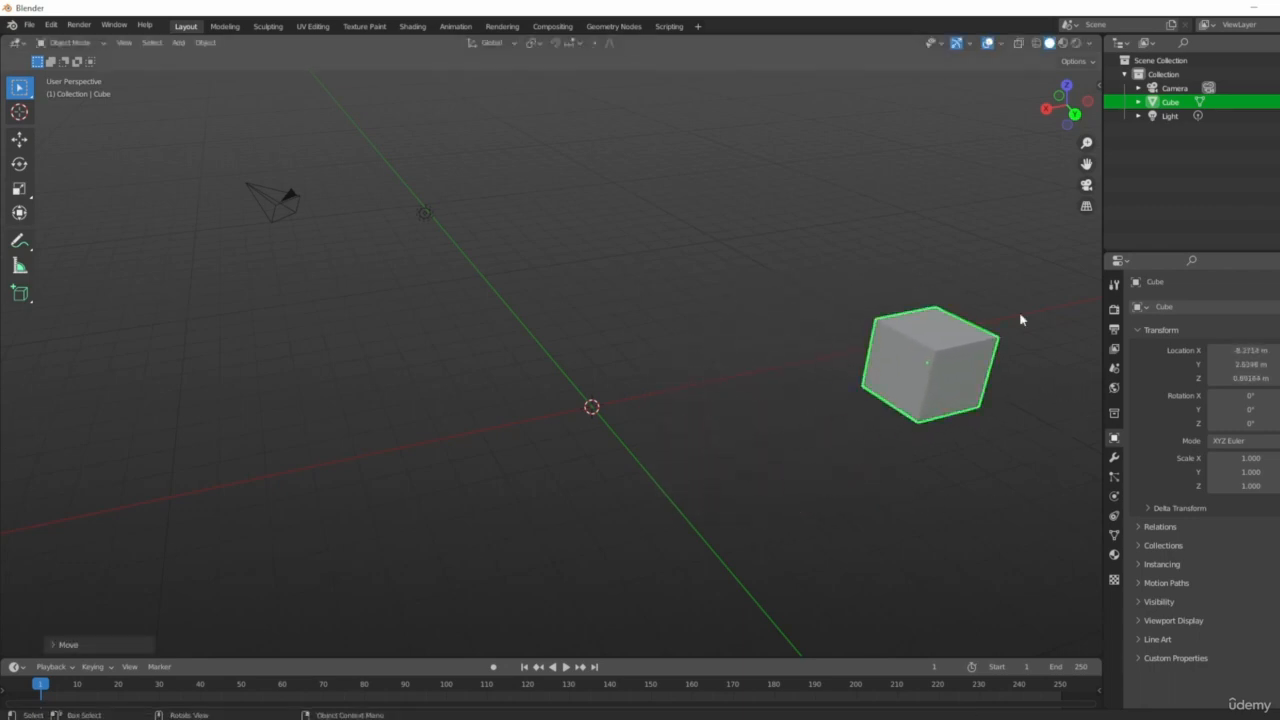
Try moving the cube again and cancel the move.
{"action": "middle_click_drag", "start_coordinate": [846, 405], "coordinate": [837, 431]}
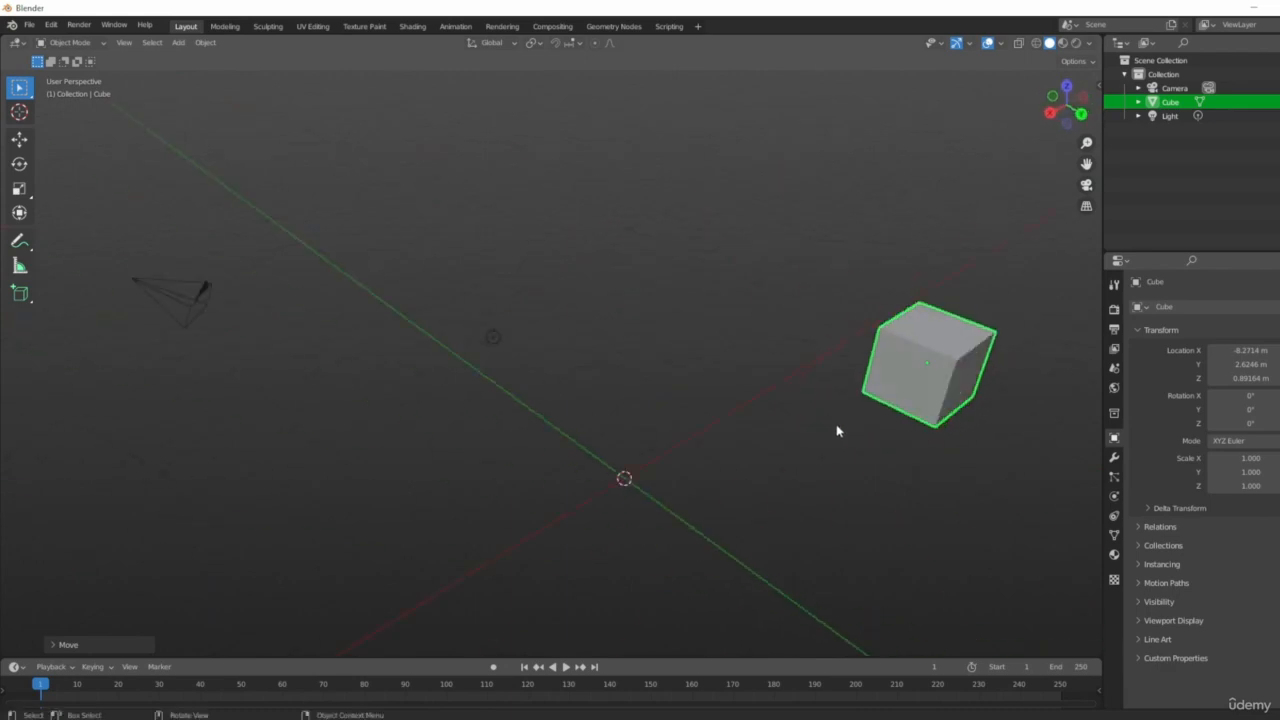
{"action": "middle_click_drag", "start_coordinate": [700, 314], "coordinate": [857, 363]}
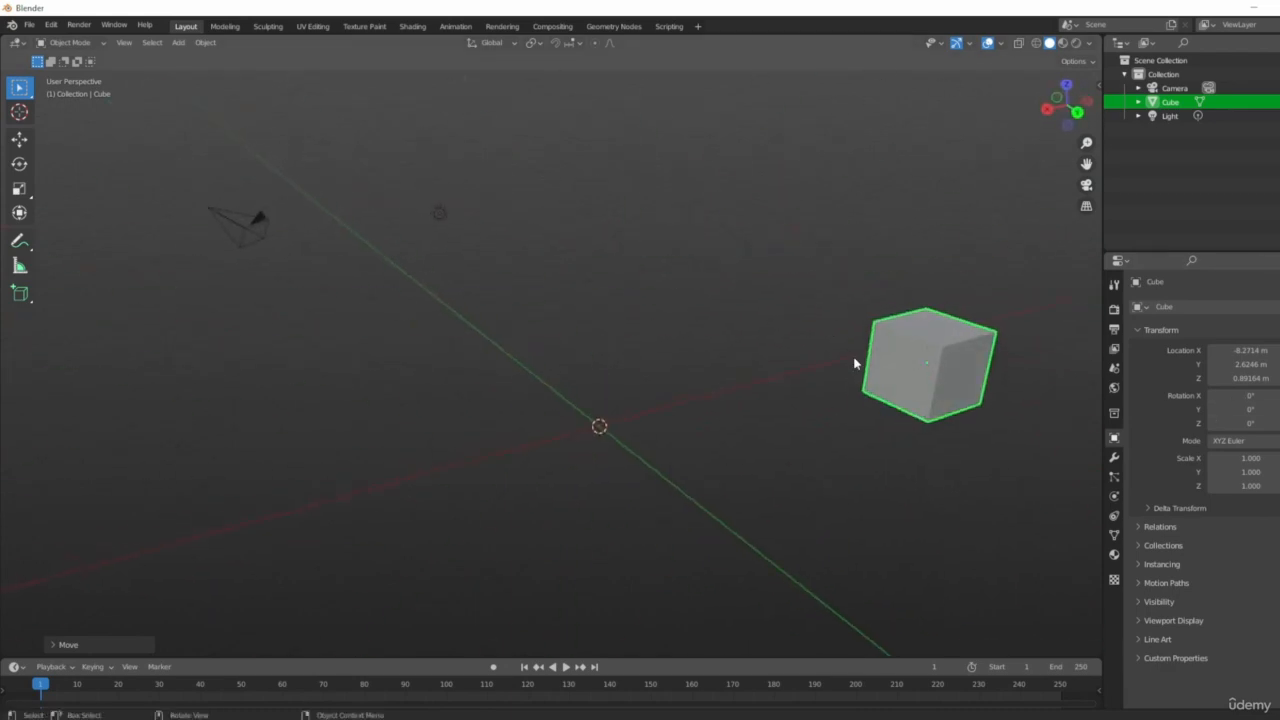
{"action": "middle_click_drag", "start_coordinate": [946, 367], "coordinate": [938, 399]}
{"action": "key", "text": "g"}
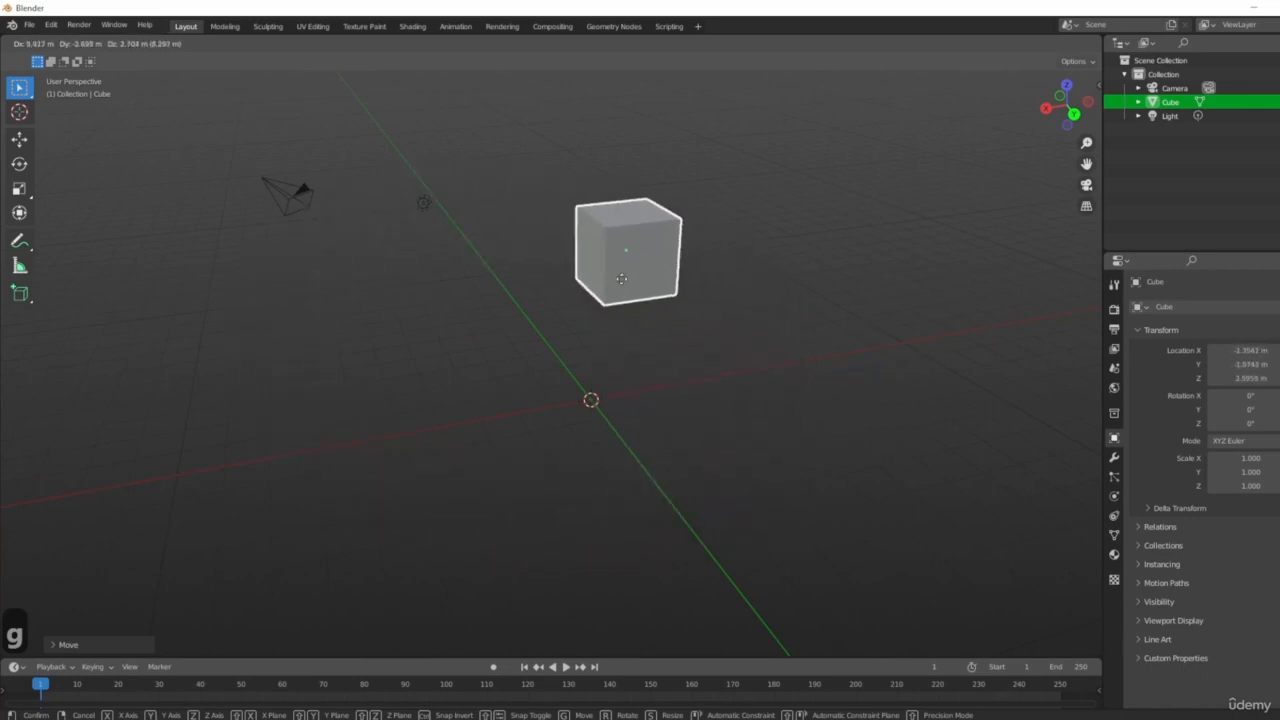
{"action": "right_click", "coordinate": [620, 257]}
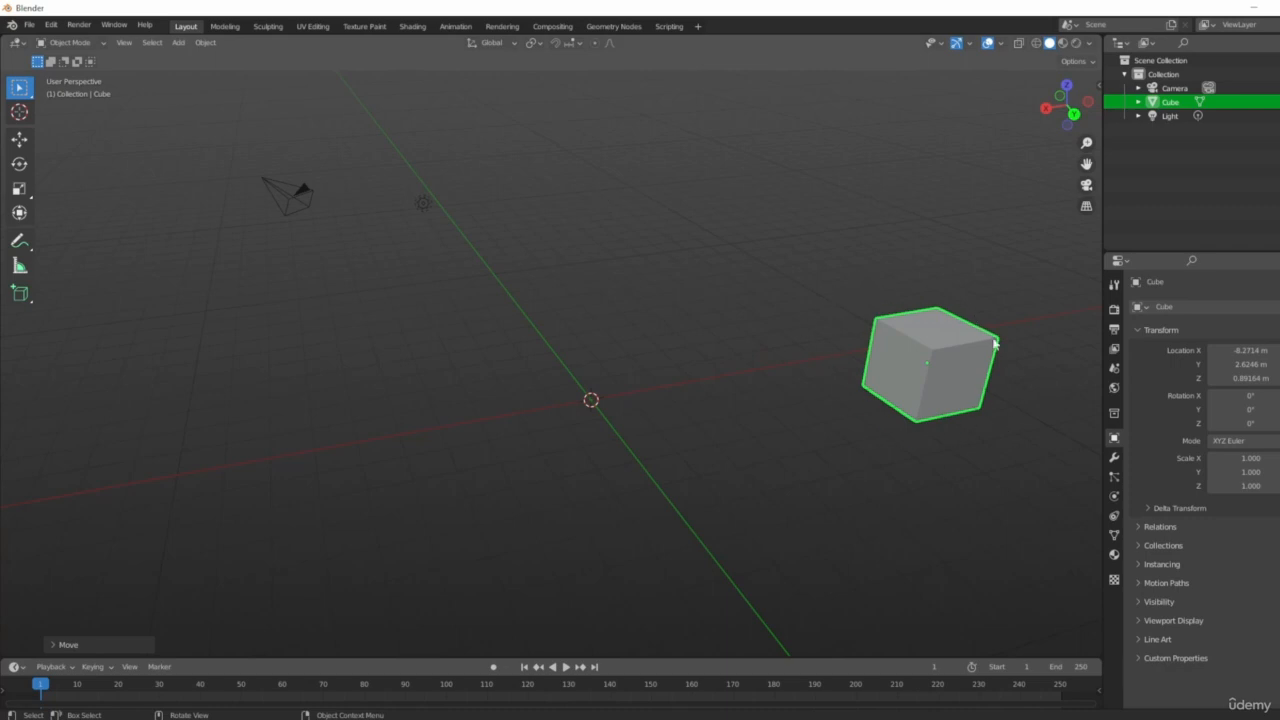
Rotate the cube freely to about 18° on X.
{"action": "middle_click_drag", "start_coordinate": [872, 396], "coordinate": [866, 455]}
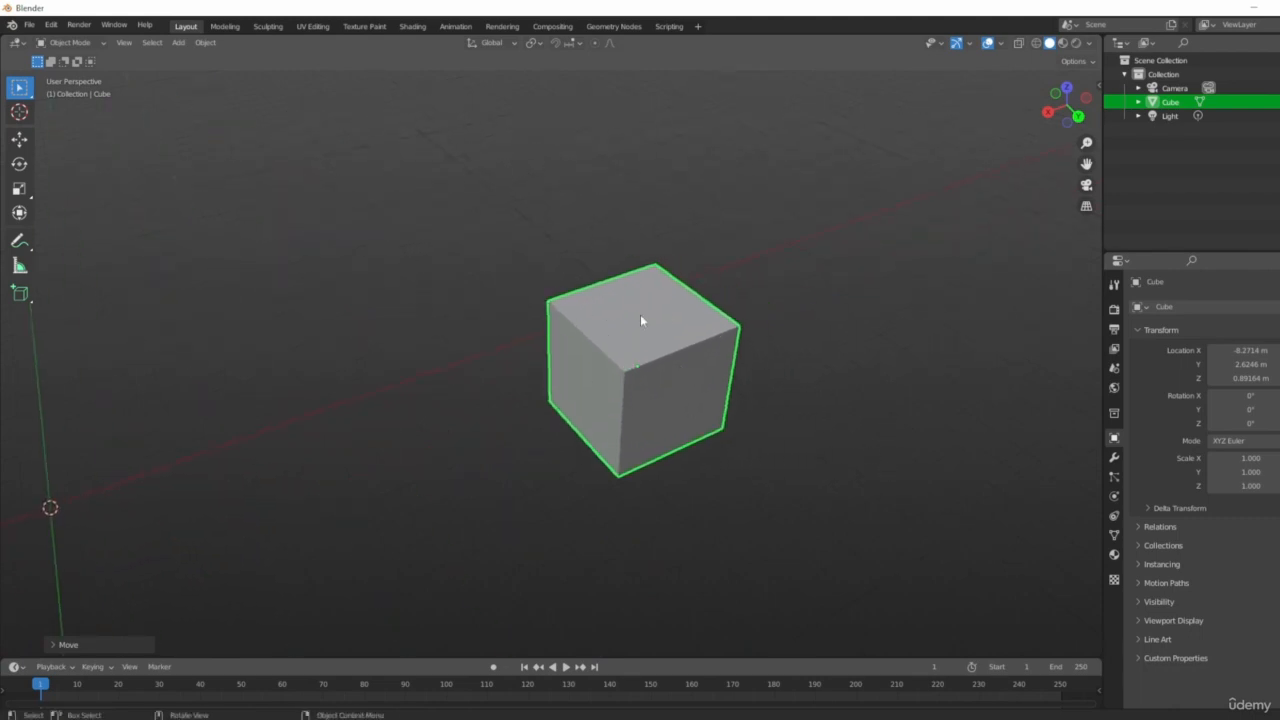
{"action": "key", "text": "r"}
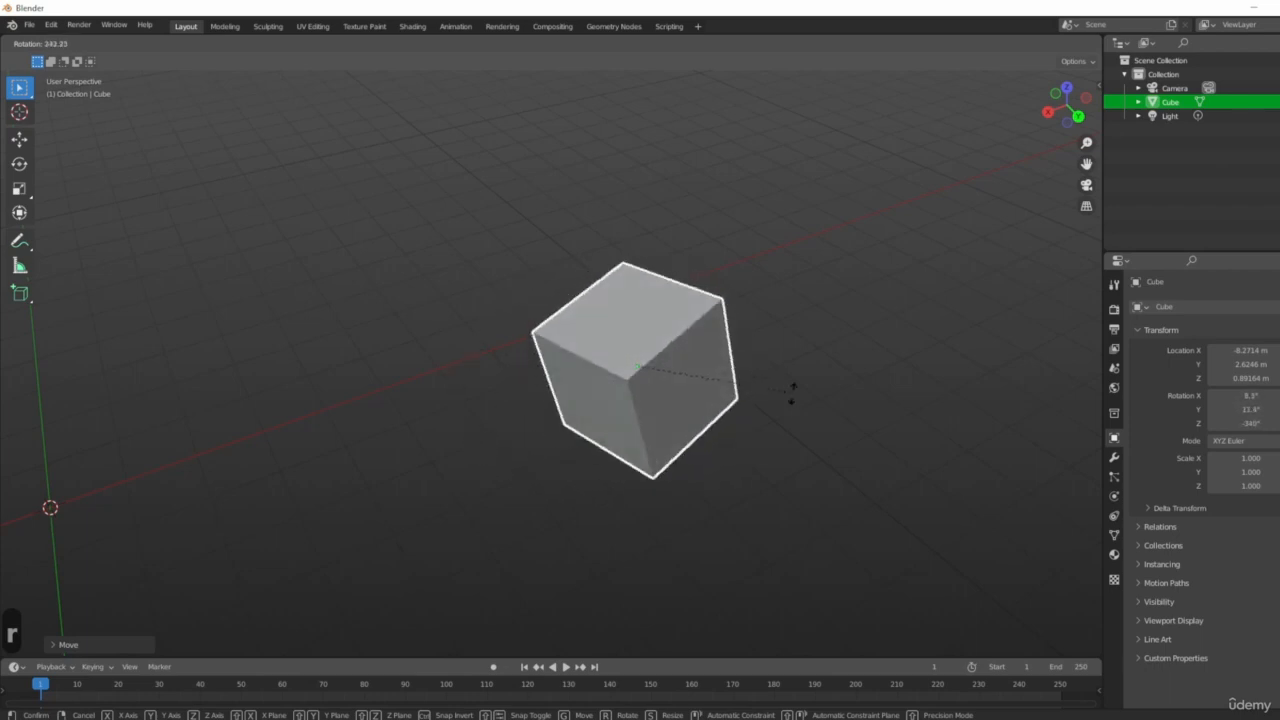
{"action": "left_click", "coordinate": [765, 360]}
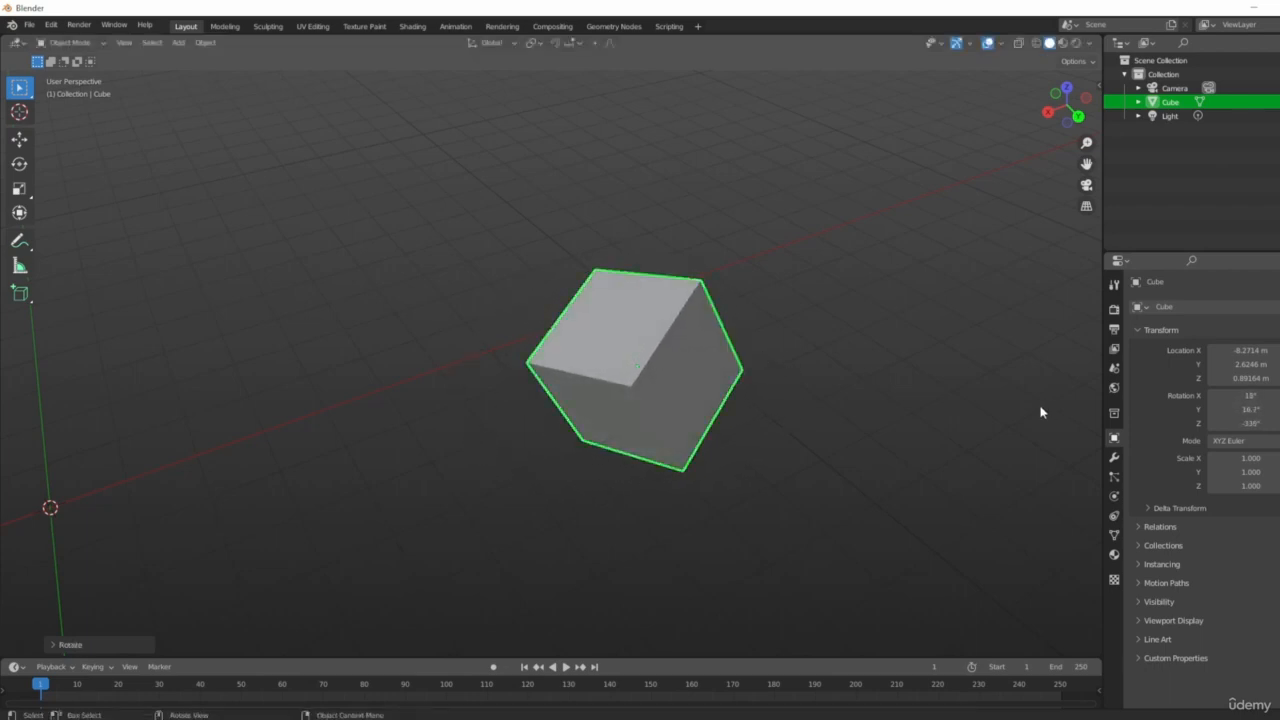
Scale the cube up uniformly to about 2.98.
{"action": "middle_click_drag", "start_coordinate": [1040, 412], "coordinate": [706, 433]}
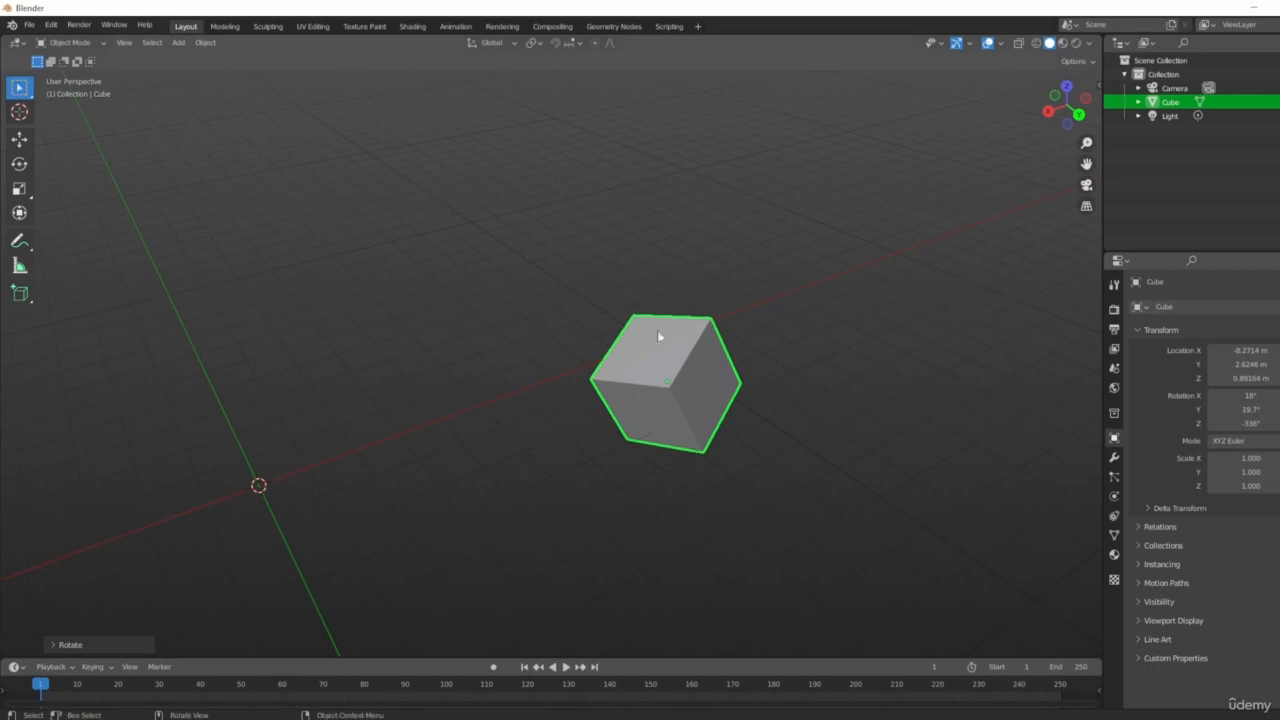
{"action": "mouse_move", "coordinate": [705, 375]}
{"action": "middle_mouse_down"}
{"action": "mouse_move", "coordinate": [667, 324]}
{"action": "mouse_move", "coordinate": [710, 350]}
{"action": "middle_mouse_up"}
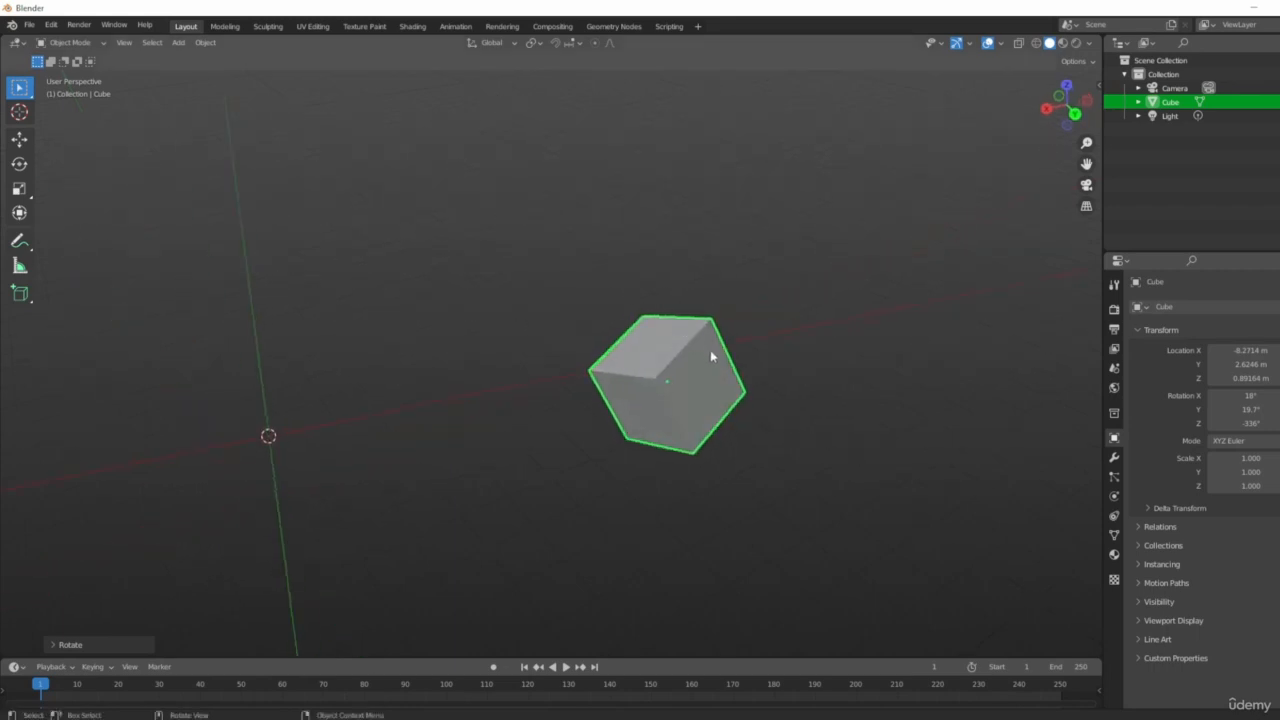
{"action": "key", "text": "s"}
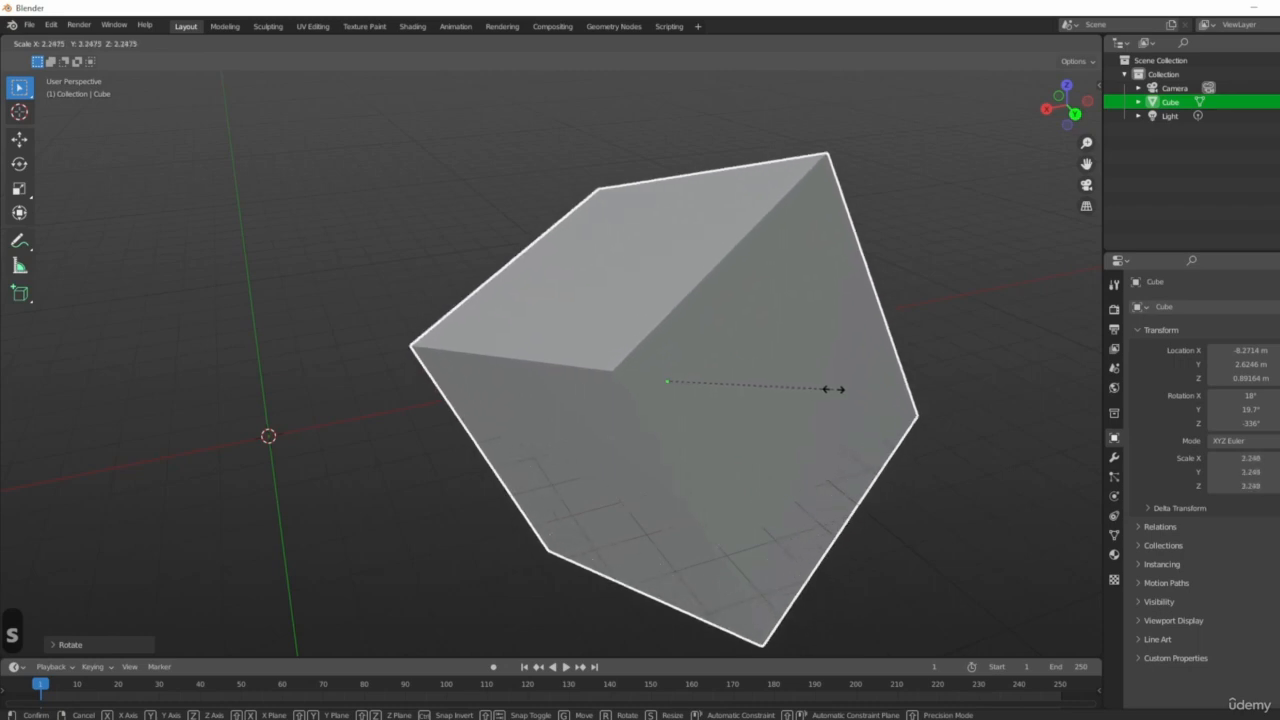
{"action": "left_click", "coordinate": [868, 391]}
Rescale the cube uniformly to about 2.53.
{"action": "scroll", "coordinate": [860, 392], "scroll_direction": "down", "scroll_amount": 4}
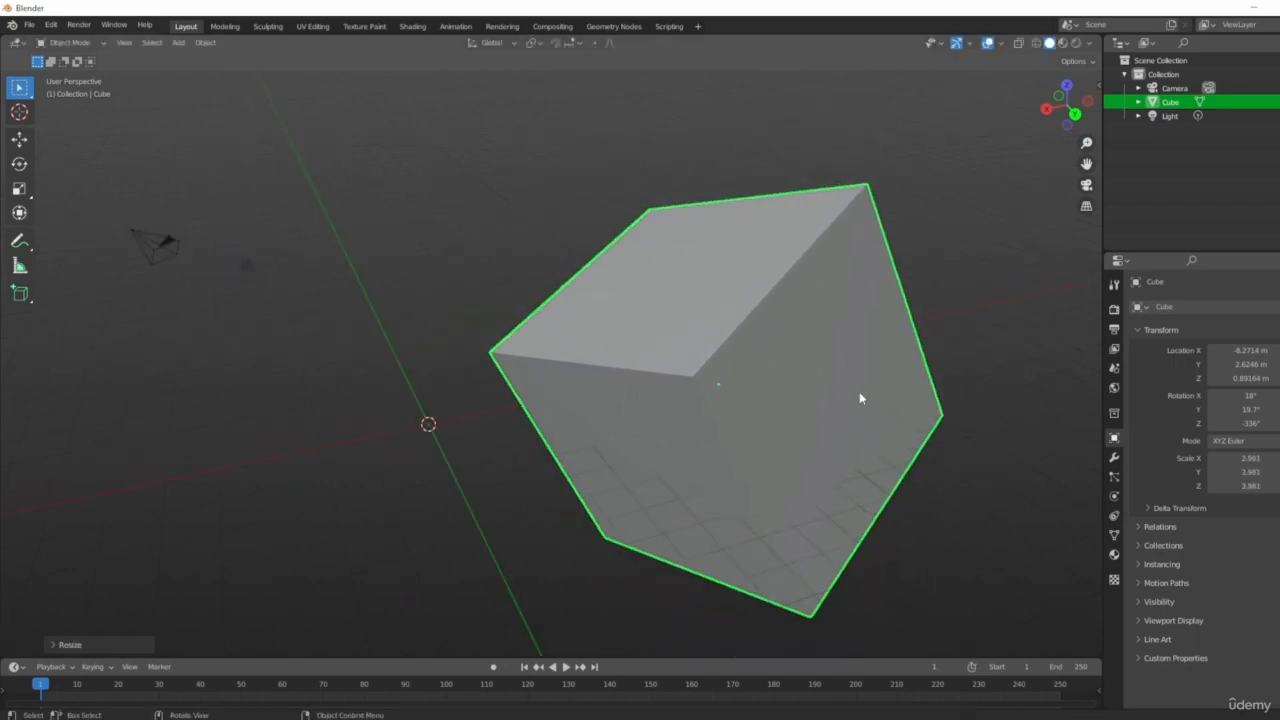
{"action": "middle_click_drag", "start_coordinate": [1010, 500], "coordinate": [966, 529]}
{"action": "key", "text": "s"}
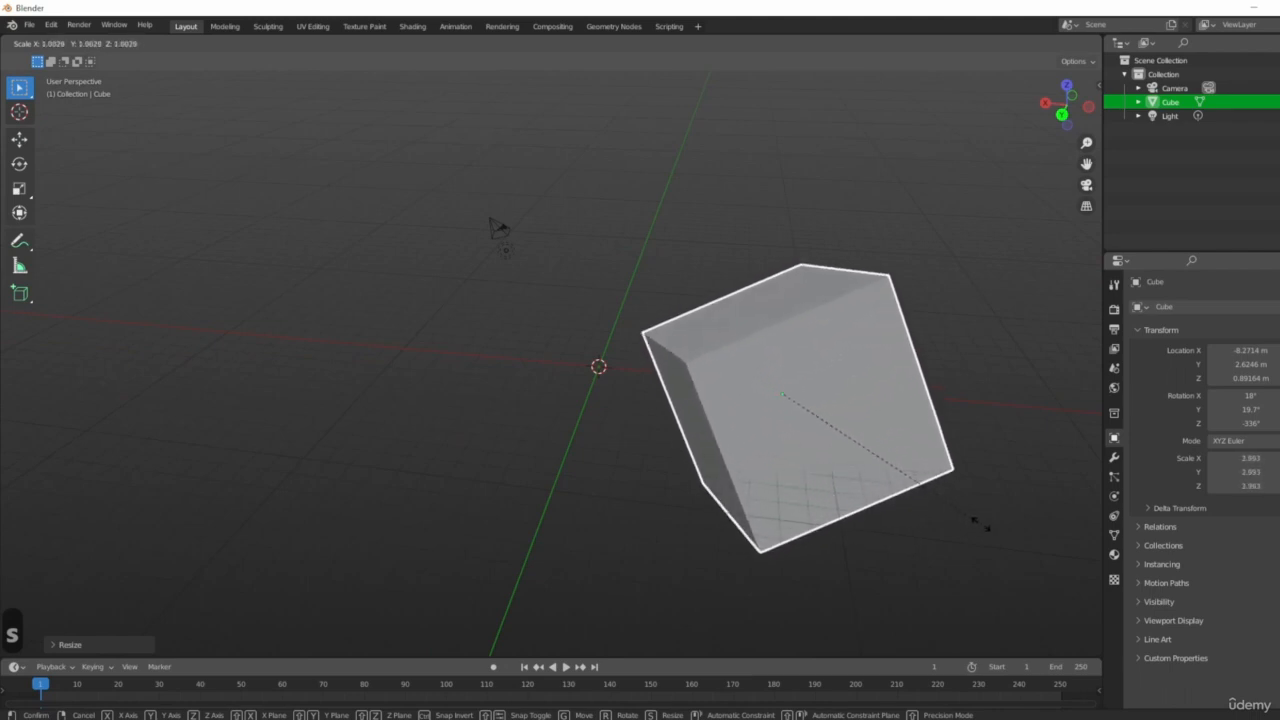
{"action": "left_click", "coordinate": [895, 482]}
Open the sidebar and orbit the view to review the cube's location, rotation, scale and dimensions.
{"action": "middle_click_drag", "start_coordinate": [851, 474], "coordinate": [834, 343]}
{"action": "scroll", "coordinate": [681, 426], "scroll_direction": "up", "scroll_amount": 2}
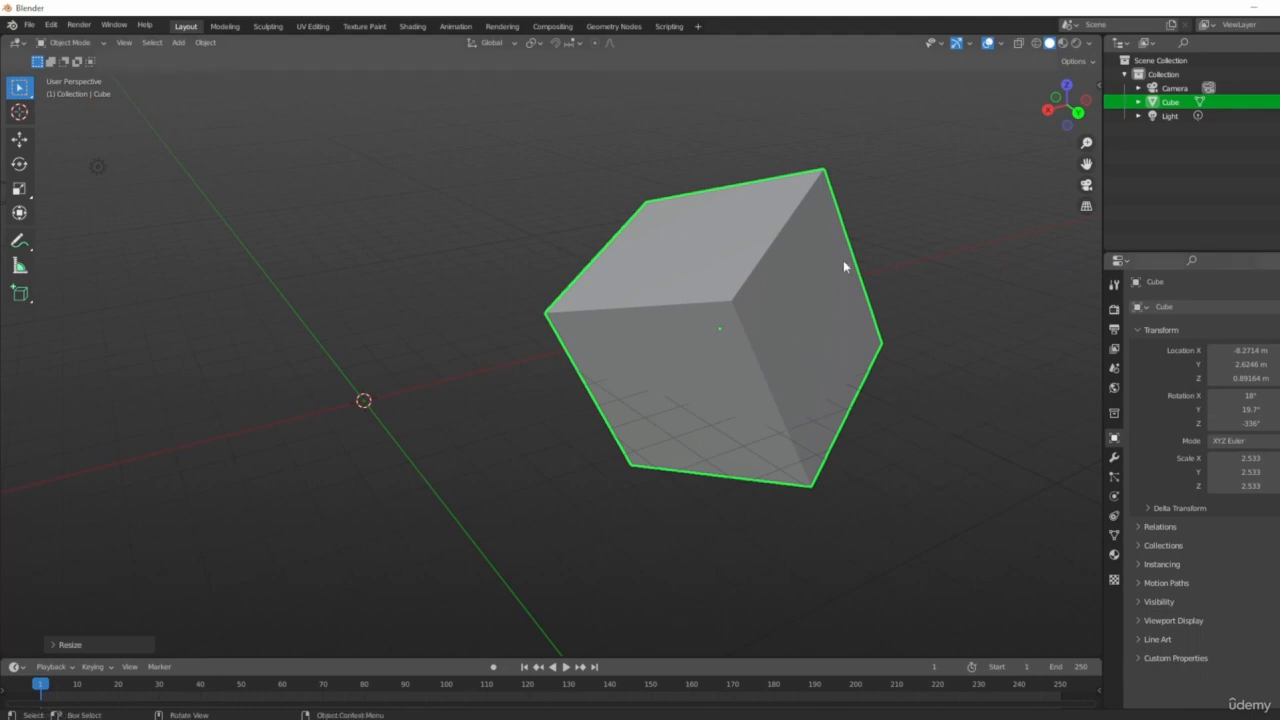
{"action": "middle_click_drag", "start_coordinate": [843, 260], "coordinate": [775, 328], "text": "shift"}
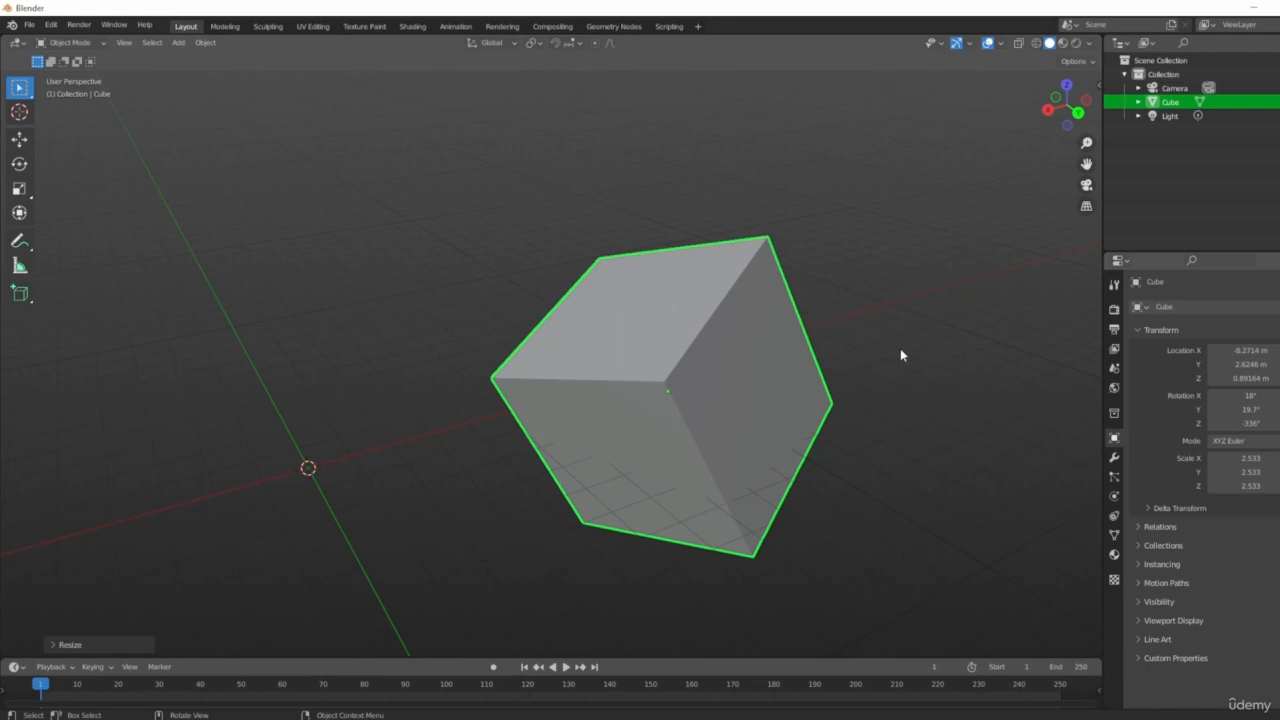
{"action": "key", "text": "n"}
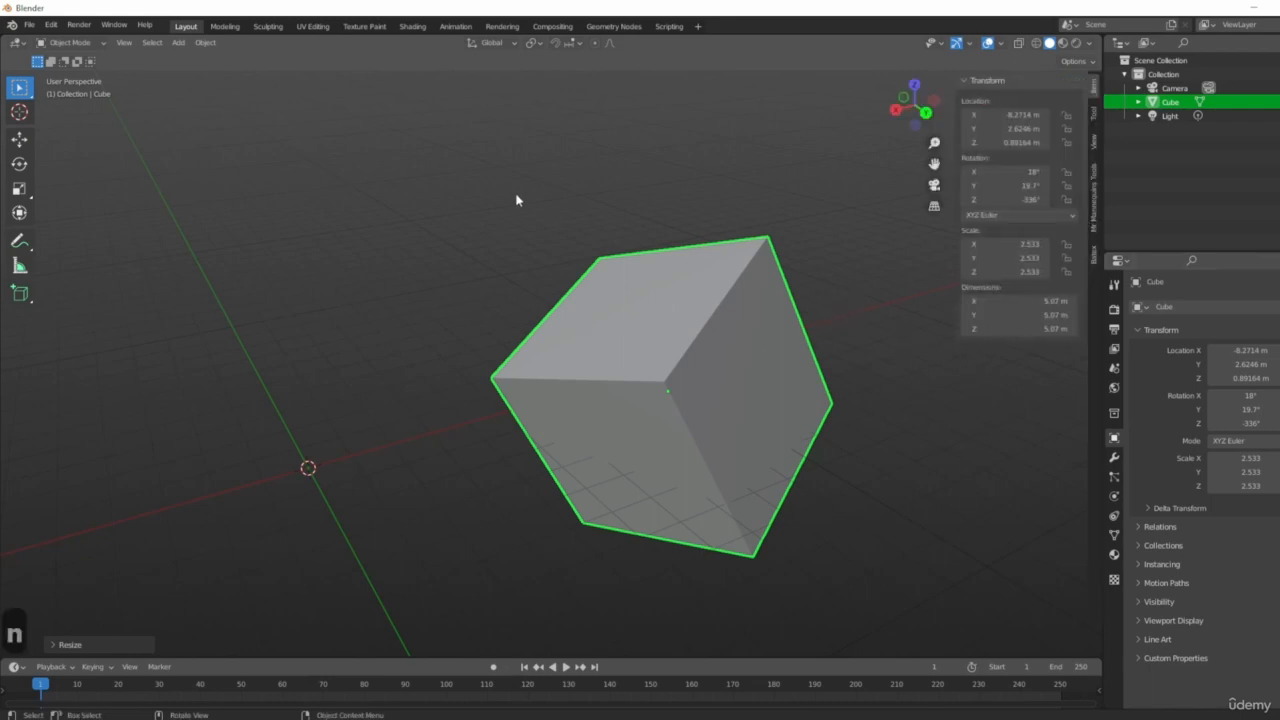
{"action": "middle_click_drag", "start_coordinate": [437, 364], "coordinate": [594, 384]}
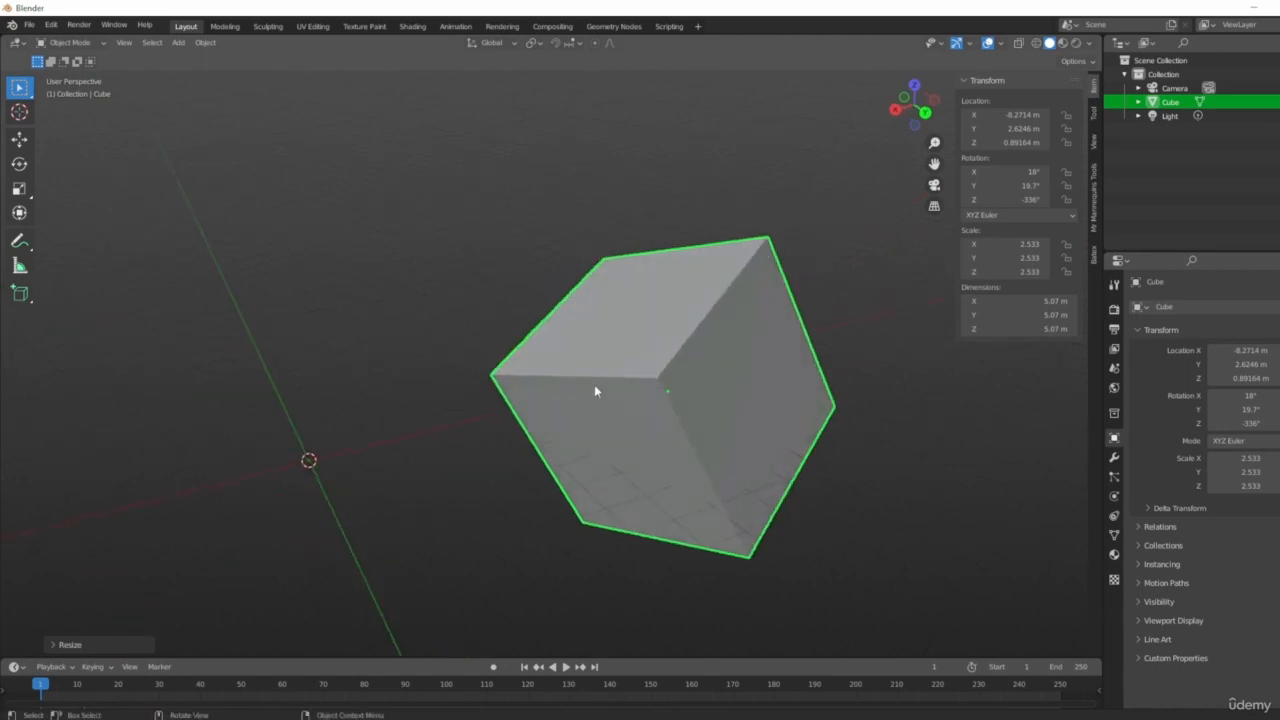
Delete the cube.
{"action": "key", "text": "x"}
{"action": "left_click", "coordinate": [620, 379]}
Add a new mesh cube at the 3D cursor.
{"action": "key", "text": "shift+a"}
{"action": "mouse_move", "coordinate": [474, 373]}
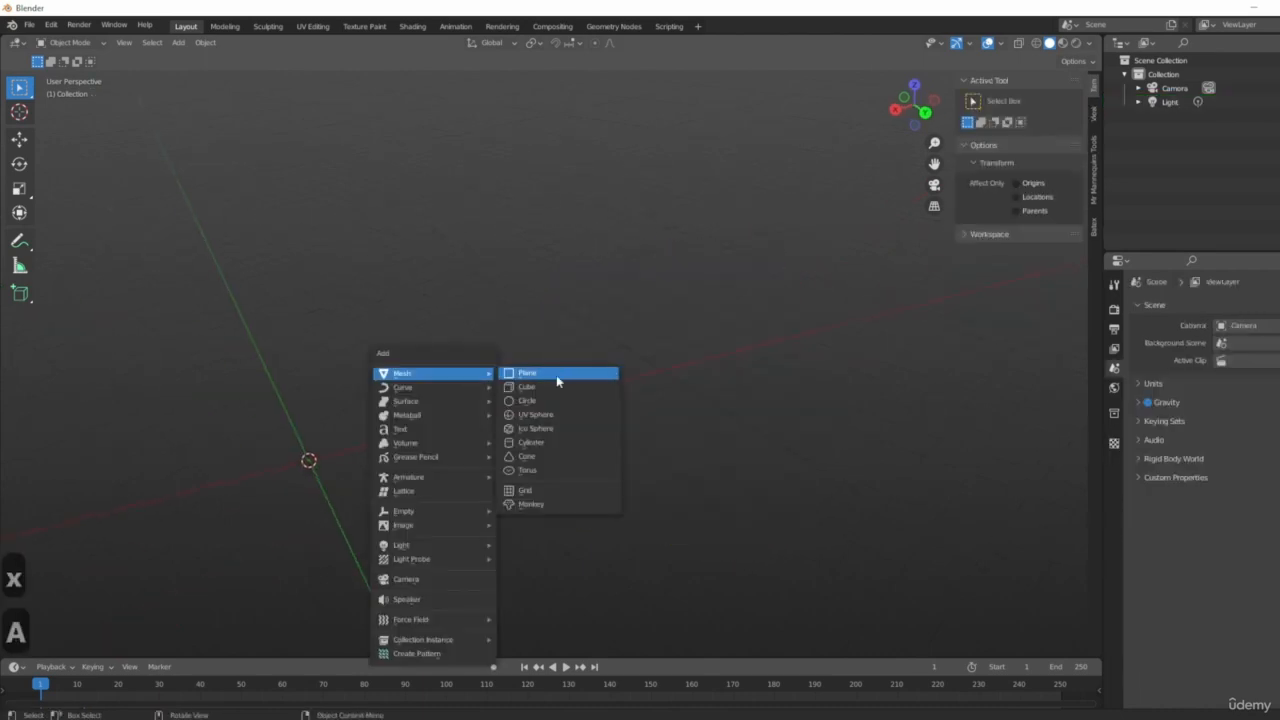
{"action": "left_click", "coordinate": [532, 387]}
{"action": "middle_click_drag", "start_coordinate": [546, 417], "coordinate": [788, 353]}
{"action": "scroll", "coordinate": [773, 430], "scroll_direction": "up", "scroll_amount": 4}
{"action": "middle_click_drag", "start_coordinate": [683, 346], "coordinate": [681, 392], "text": "shift"}
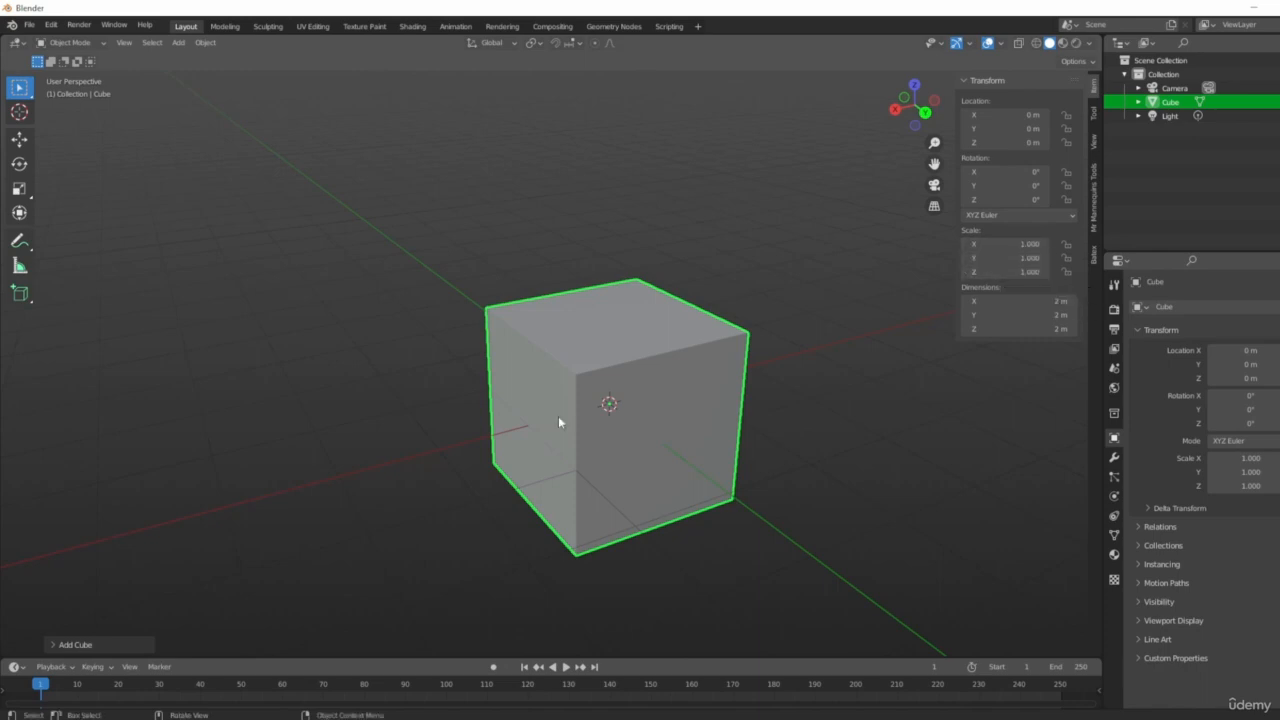
{"action": "mouse_move", "coordinate": [721, 386]}
{"action": "middle_mouse_down"}
{"action": "mouse_move", "coordinate": [731, 403]}
{"action": "mouse_move", "coordinate": [703, 403]}
{"action": "middle_mouse_up"}
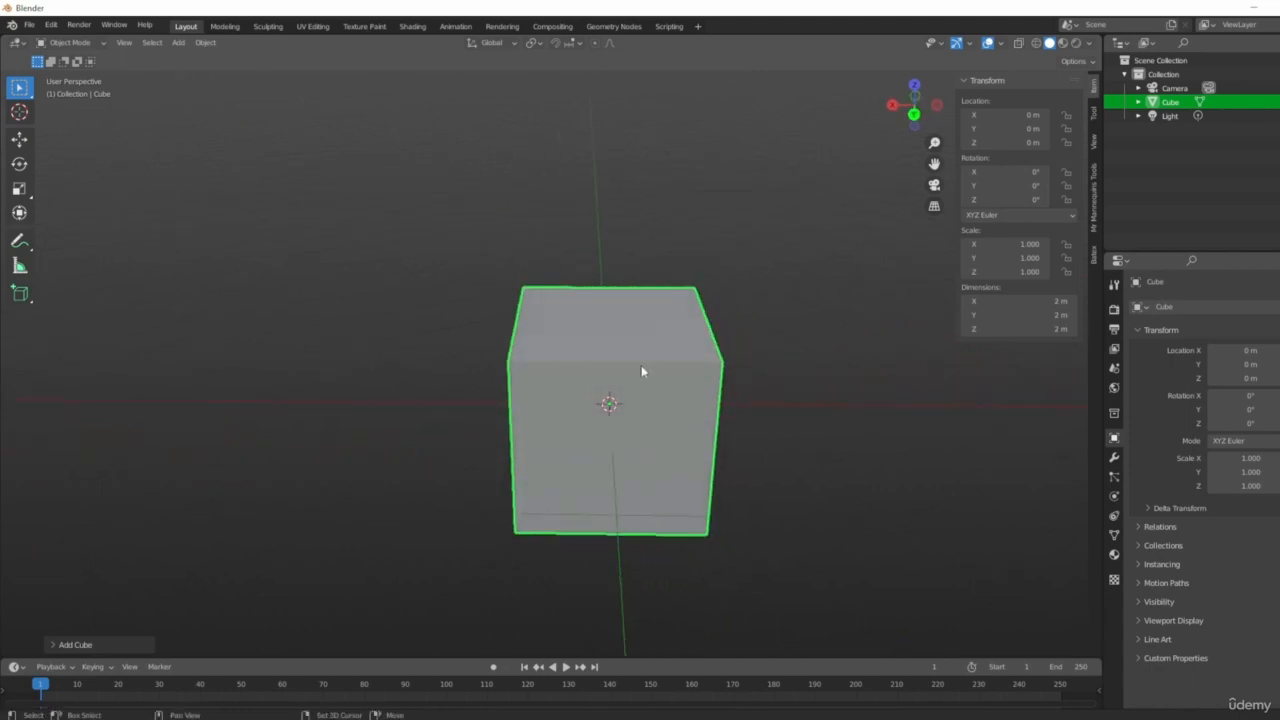
Set the cube's scale to 2 on the X, Y and Z axes in the sidebar.
{"action": "middle_click_drag", "start_coordinate": [646, 371], "coordinate": [631, 341]}
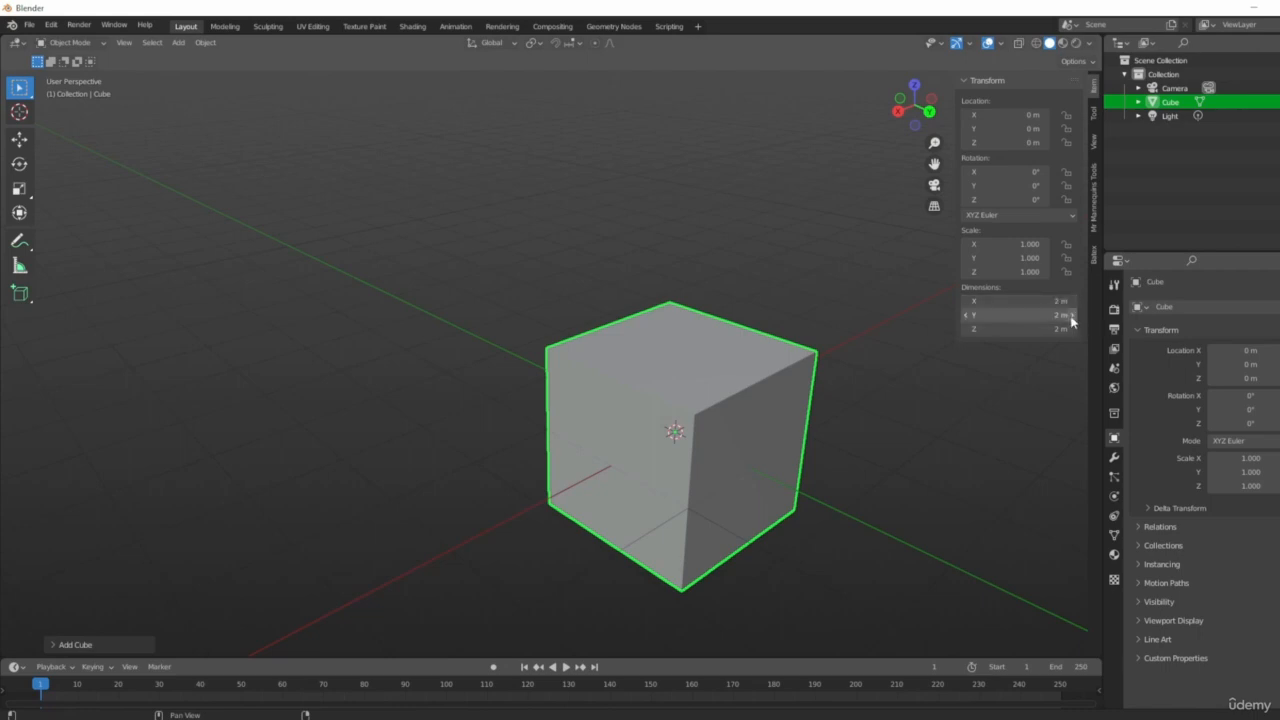
{"action": "middle_click_drag", "start_coordinate": [900, 420], "coordinate": [789, 380]}
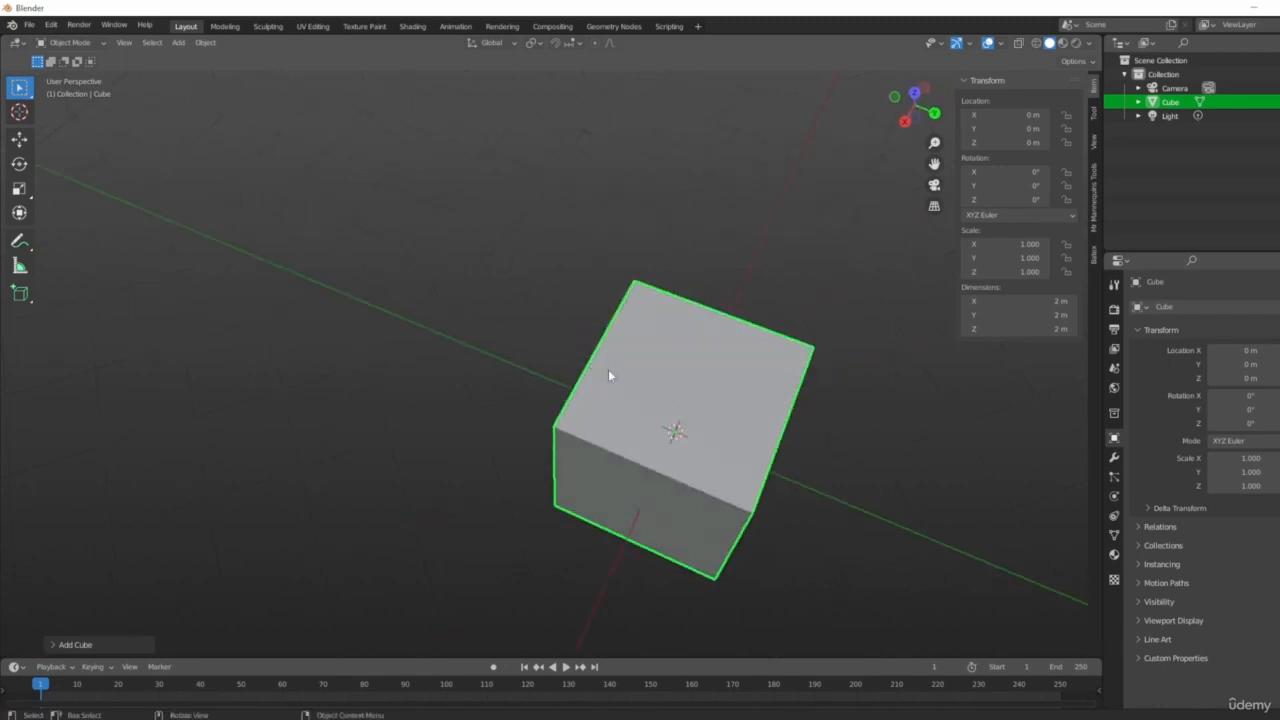
{"action": "middle_click_drag", "start_coordinate": [608, 371], "coordinate": [737, 517]}
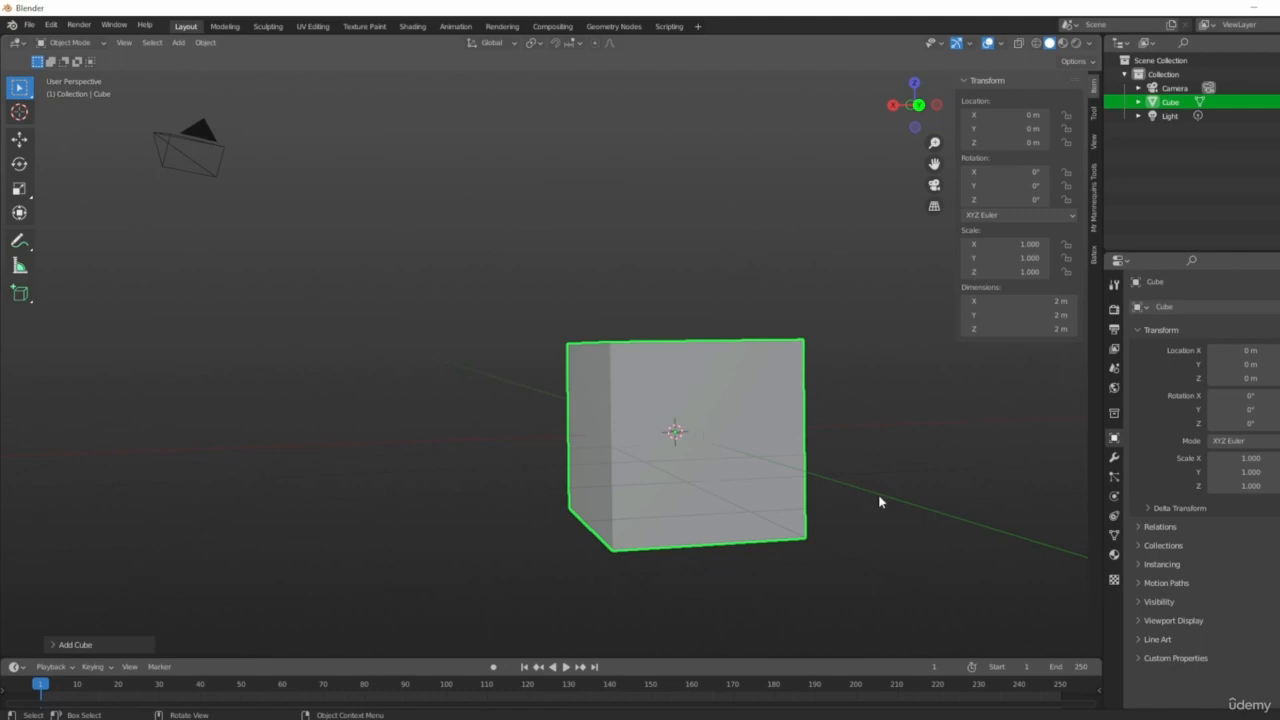
{"action": "middle_click_drag", "start_coordinate": [880, 501], "coordinate": [854, 346]}
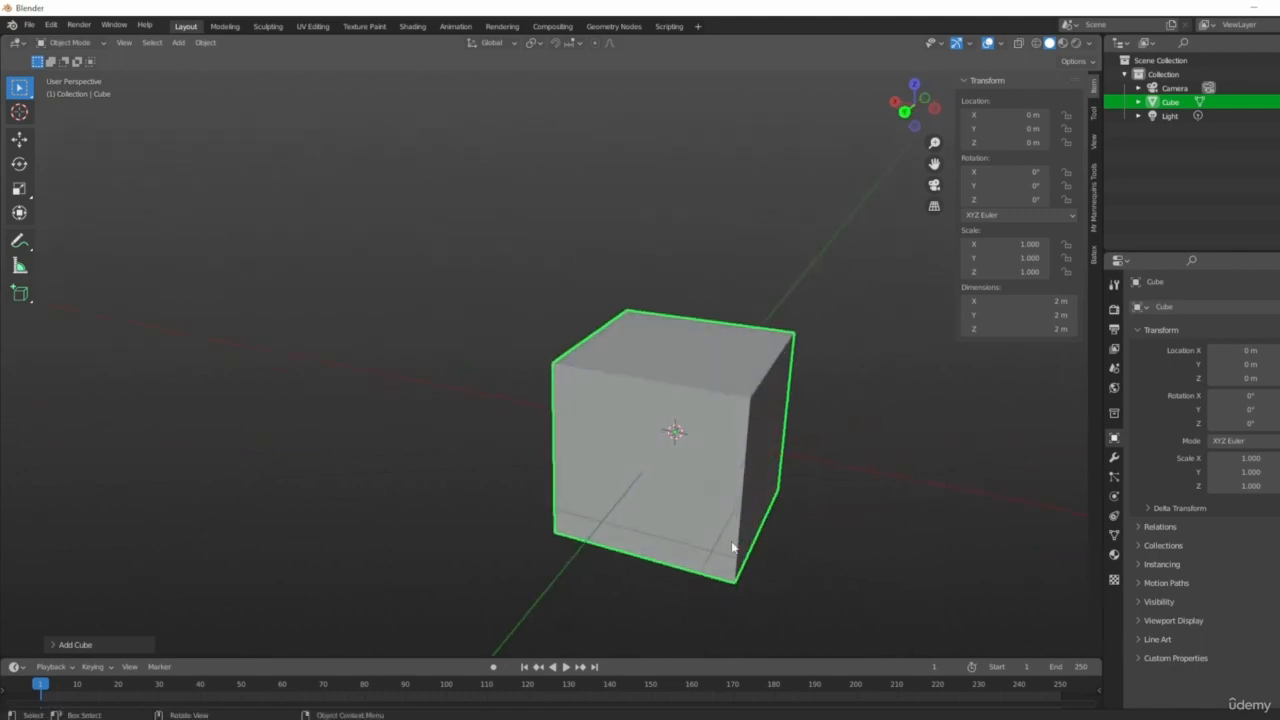
{"action": "middle_click_drag", "start_coordinate": [938, 432], "coordinate": [858, 456], "text": "shift"}
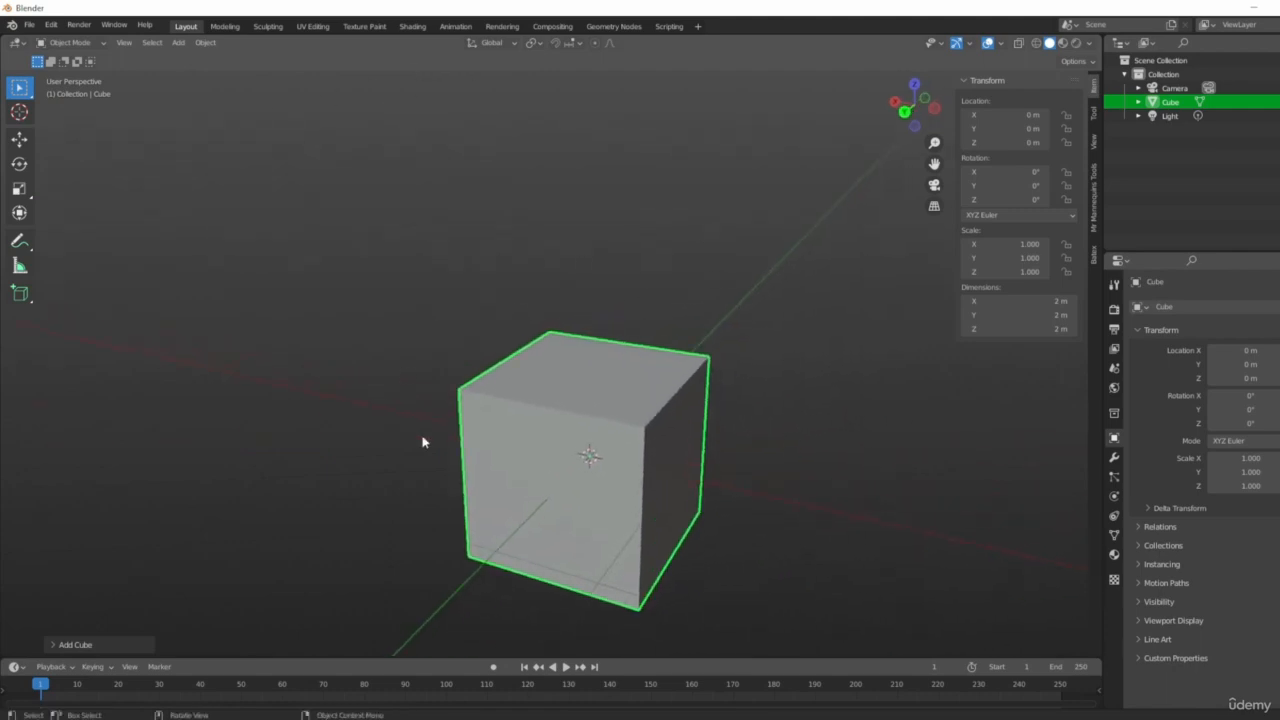
{"action": "middle_click_drag", "start_coordinate": [587, 434], "coordinate": [620, 400], "text": "shift"}
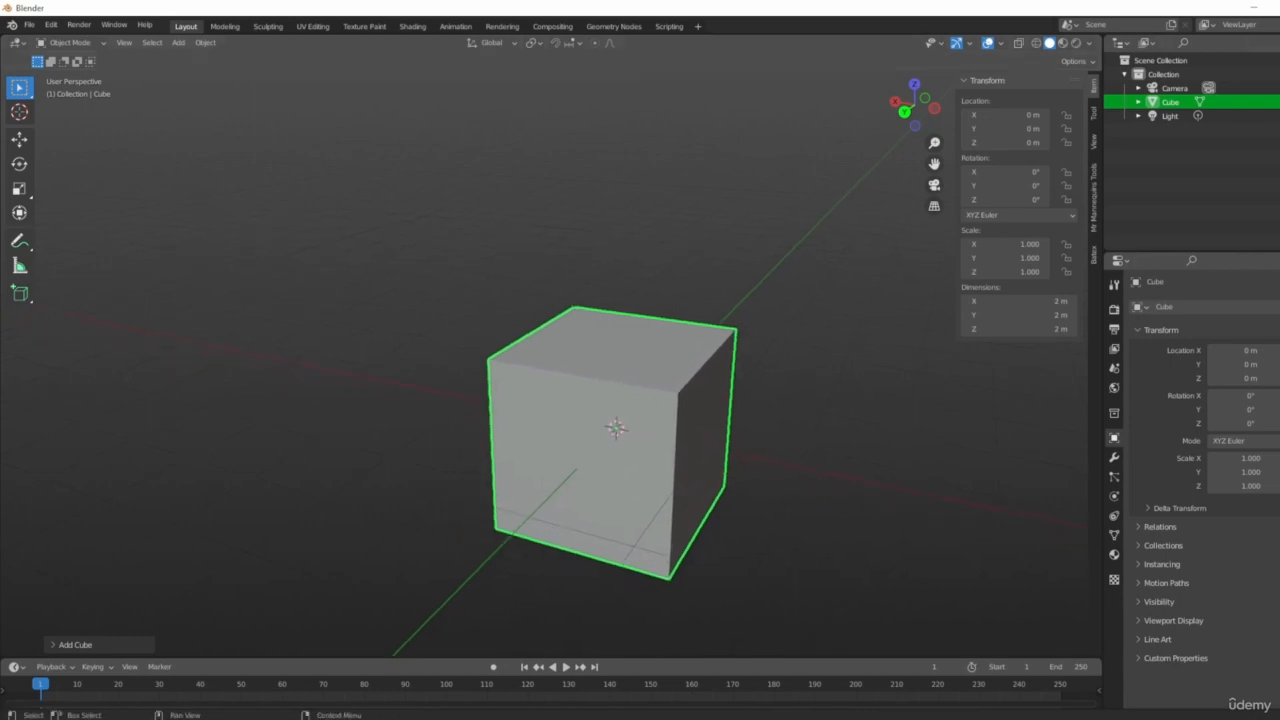
{"action": "left_click", "coordinate": [1027, 245]}
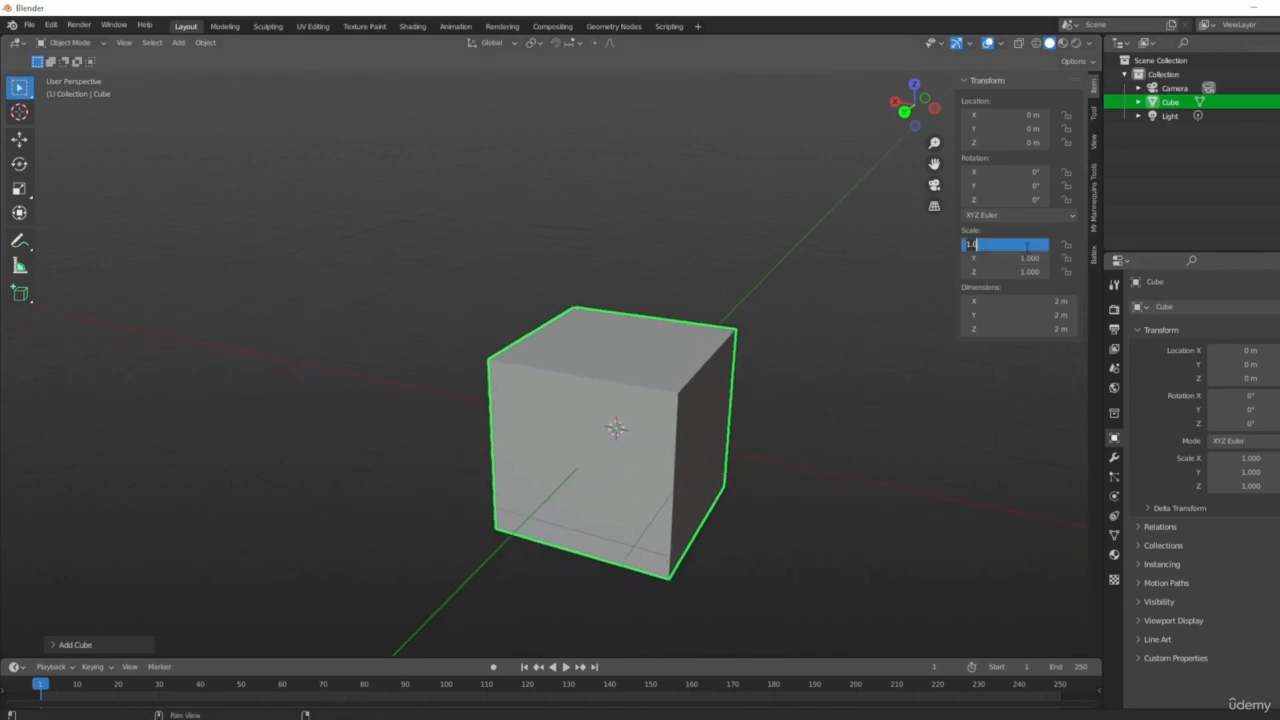
{"action": "type", "text": "2"}
{"action": "key", "text": "Tab"}
{"action": "type", "text": "1"}
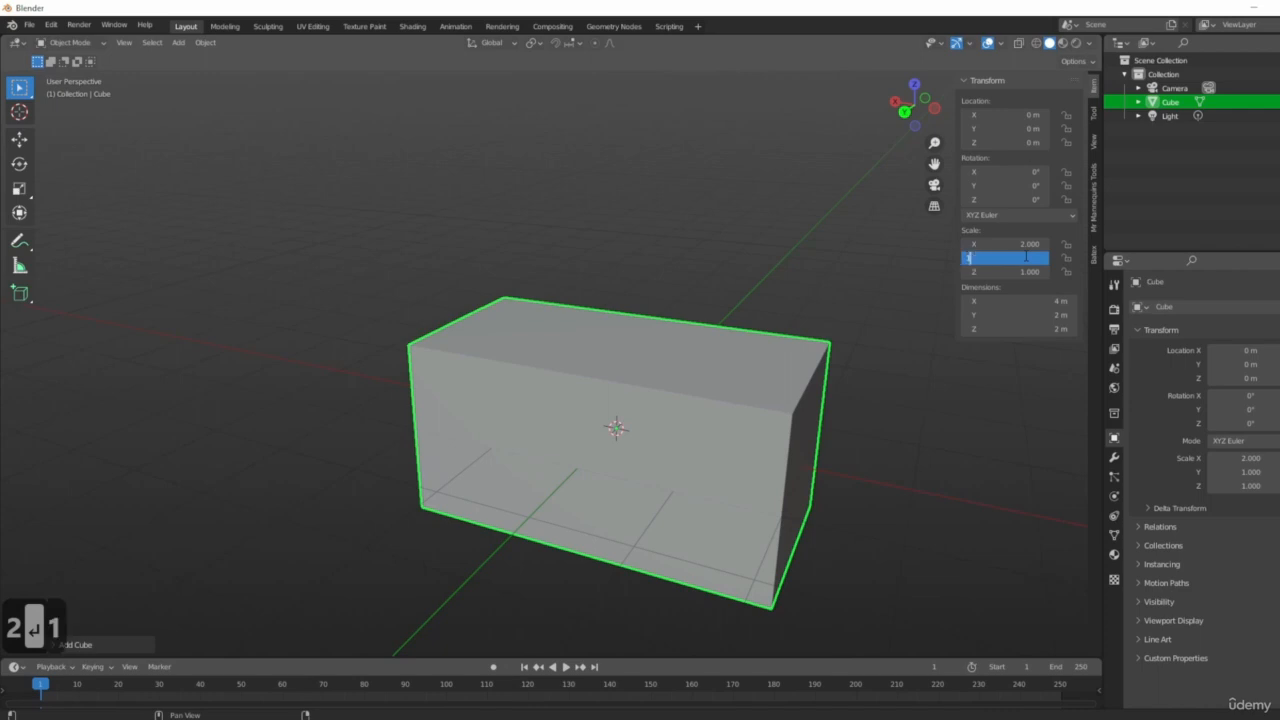
{"action": "key", "text": "BackSpace"}
{"action": "type", "text": "2"}
{"action": "key", "text": "Return"}
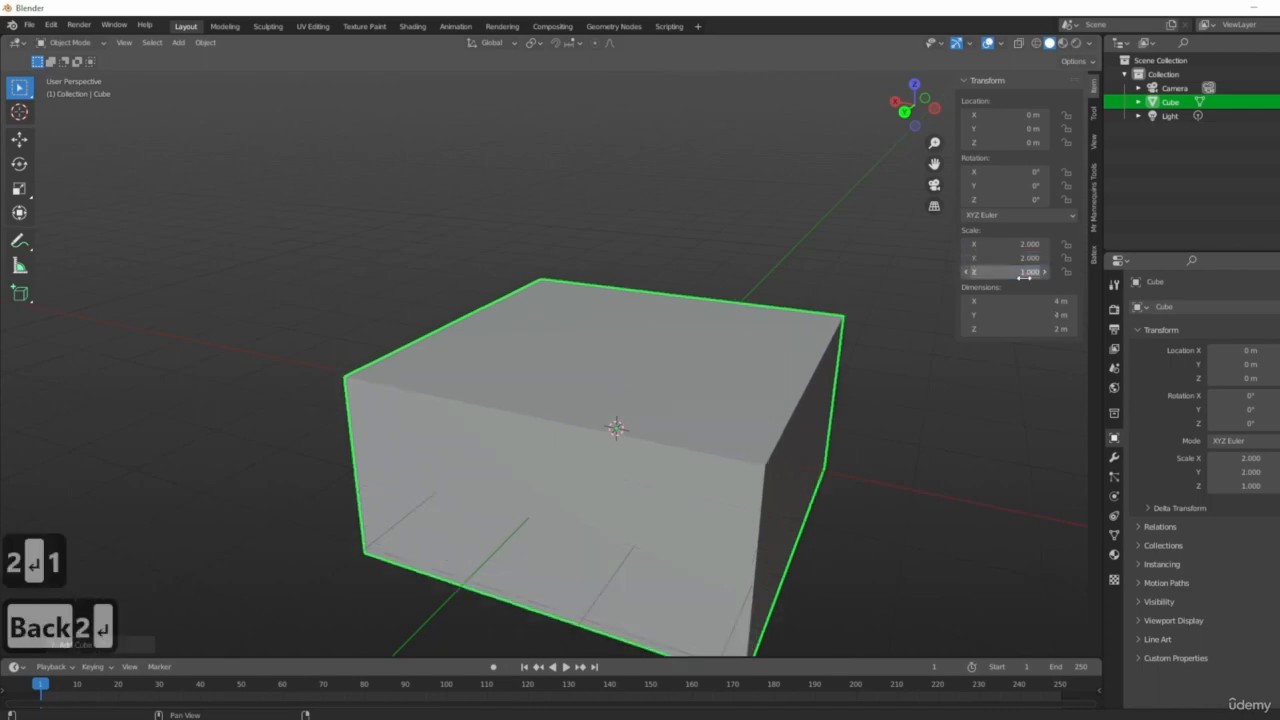
{"action": "left_click", "coordinate": [1022, 272]}
{"action": "type", "text": "2"}
{"action": "key", "text": "Return"}
Scale the cube uniformly by a factor of 0.5.
{"action": "scroll", "coordinate": [640, 374], "scroll_direction": "down", "scroll_amount": 3}
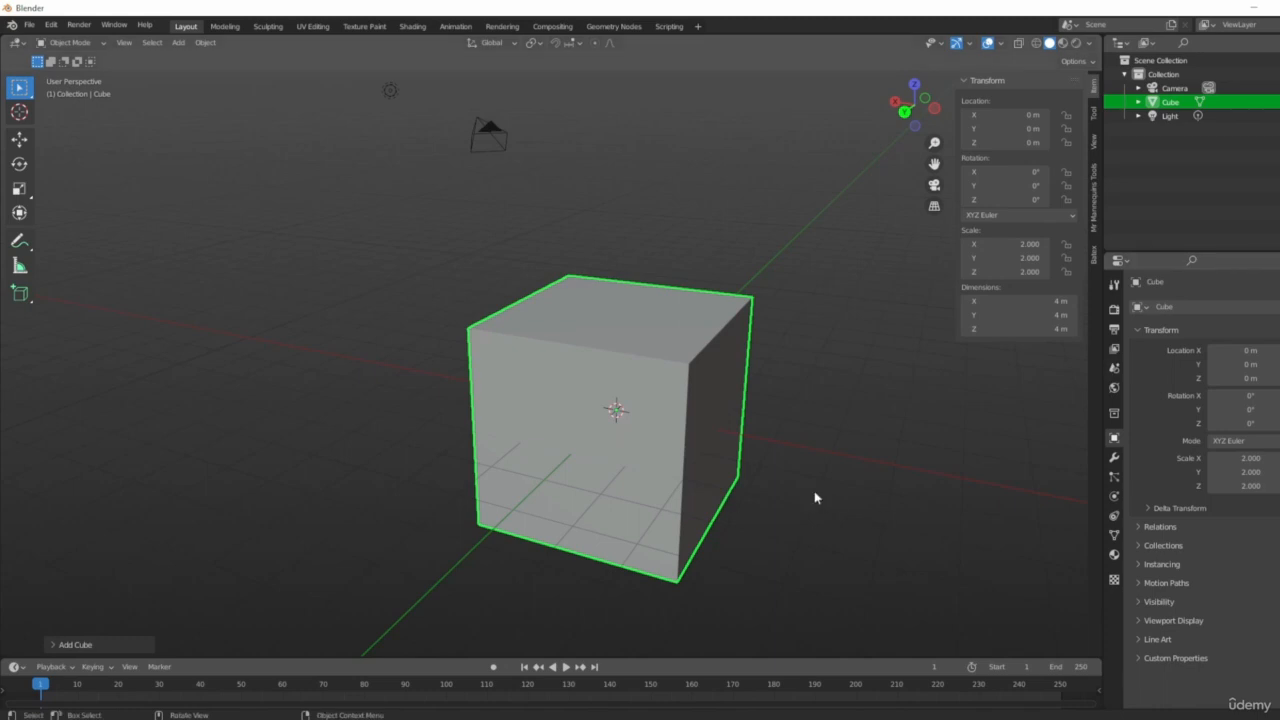
{"action": "middle_click_drag", "start_coordinate": [650, 448], "coordinate": [691, 512]}
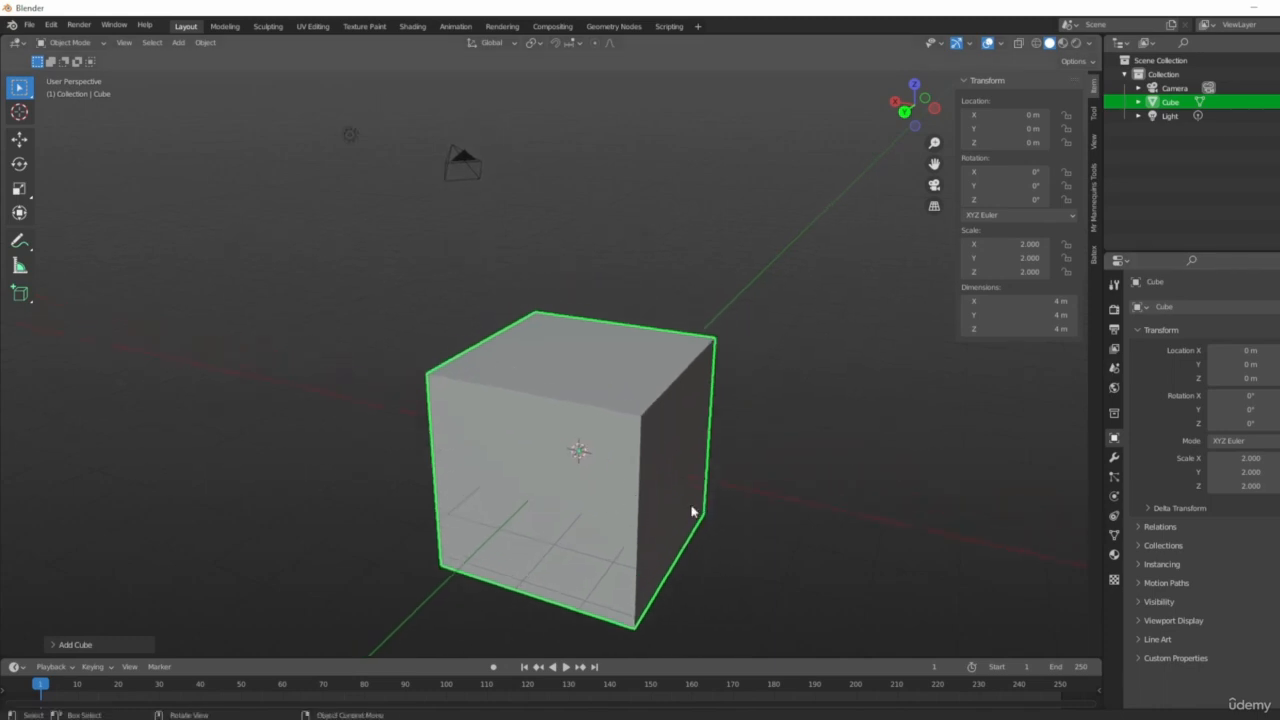
{"action": "type", "text": "s0.5"}
{"action": "left_click", "coordinate": [619, 400]}
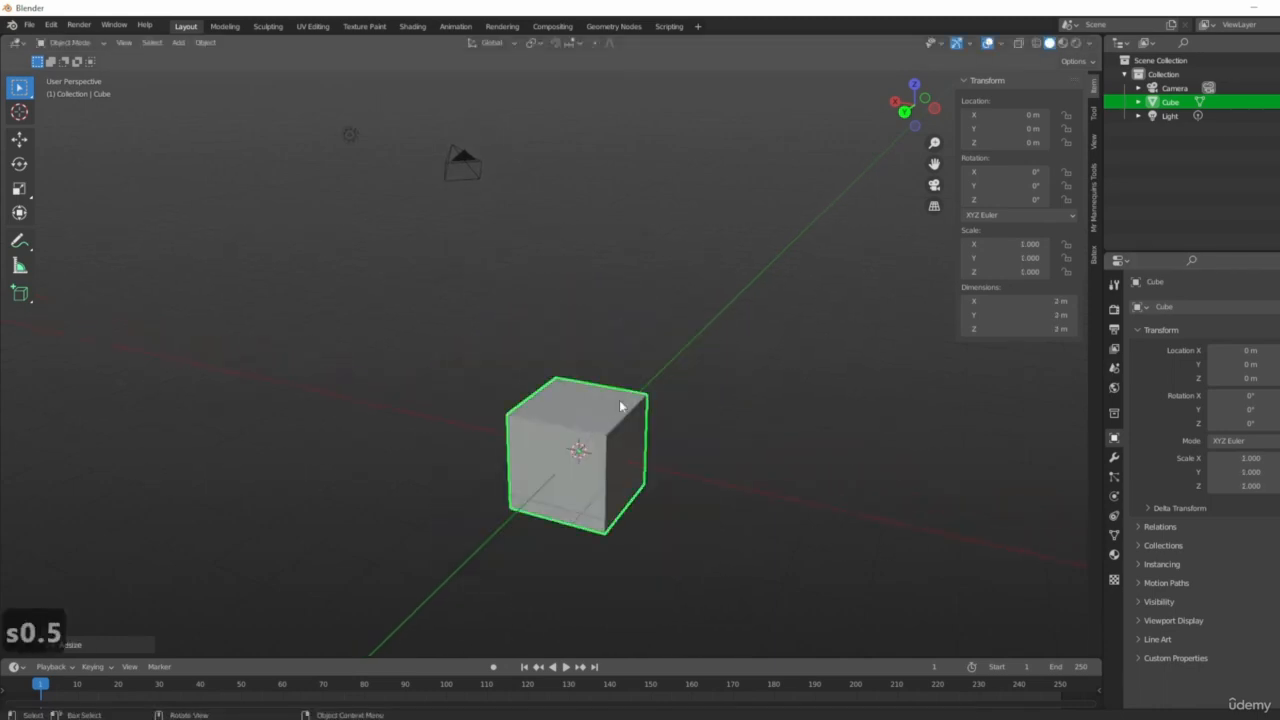
Scale the cube uniformly by 0.5 a second time.
{"action": "scroll", "coordinate": [697, 369], "scroll_direction": "up", "scroll_amount": 3}
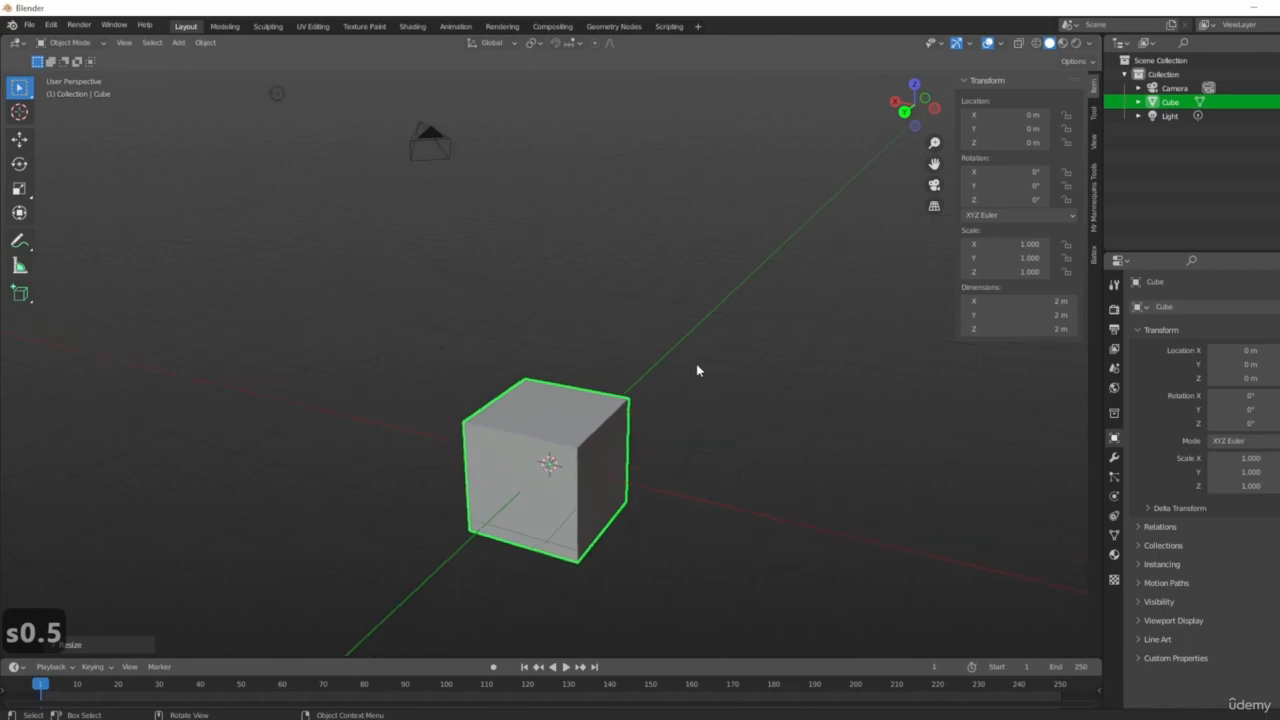
{"action": "middle_click_drag", "start_coordinate": [678, 400], "coordinate": [750, 357], "text": "shift"}
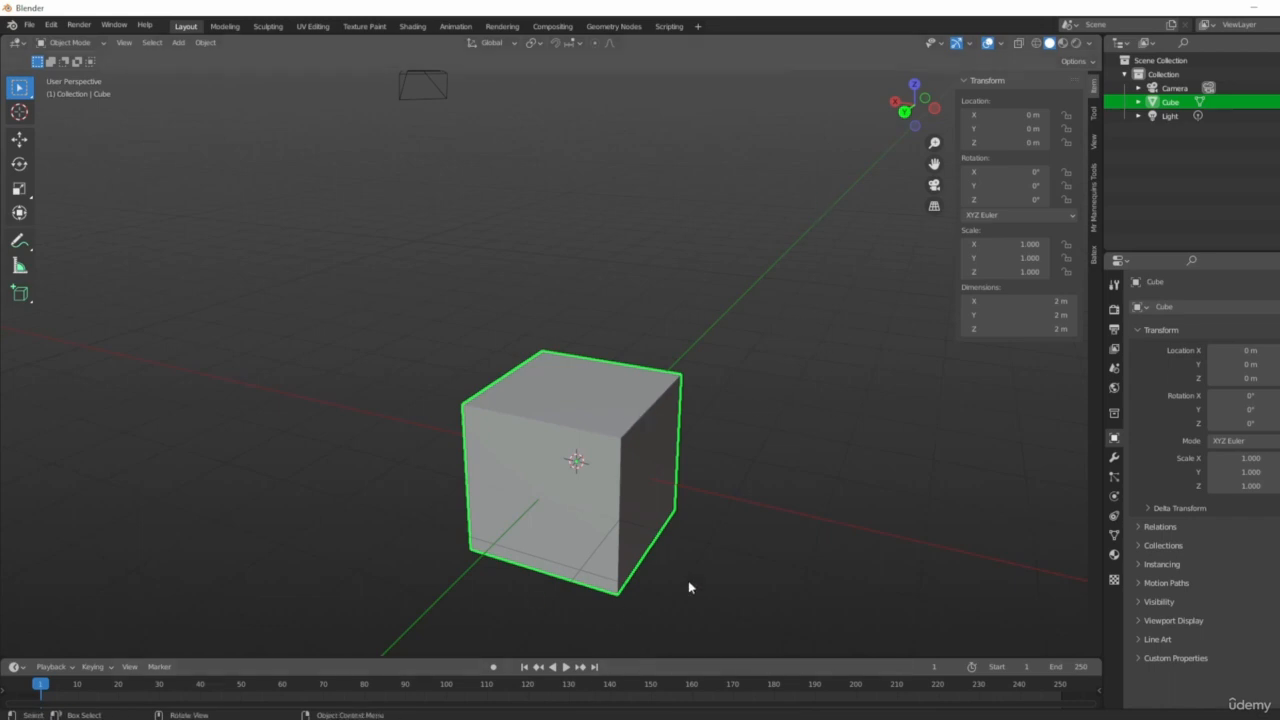
{"action": "middle_click_drag", "start_coordinate": [671, 437], "coordinate": [896, 609]}
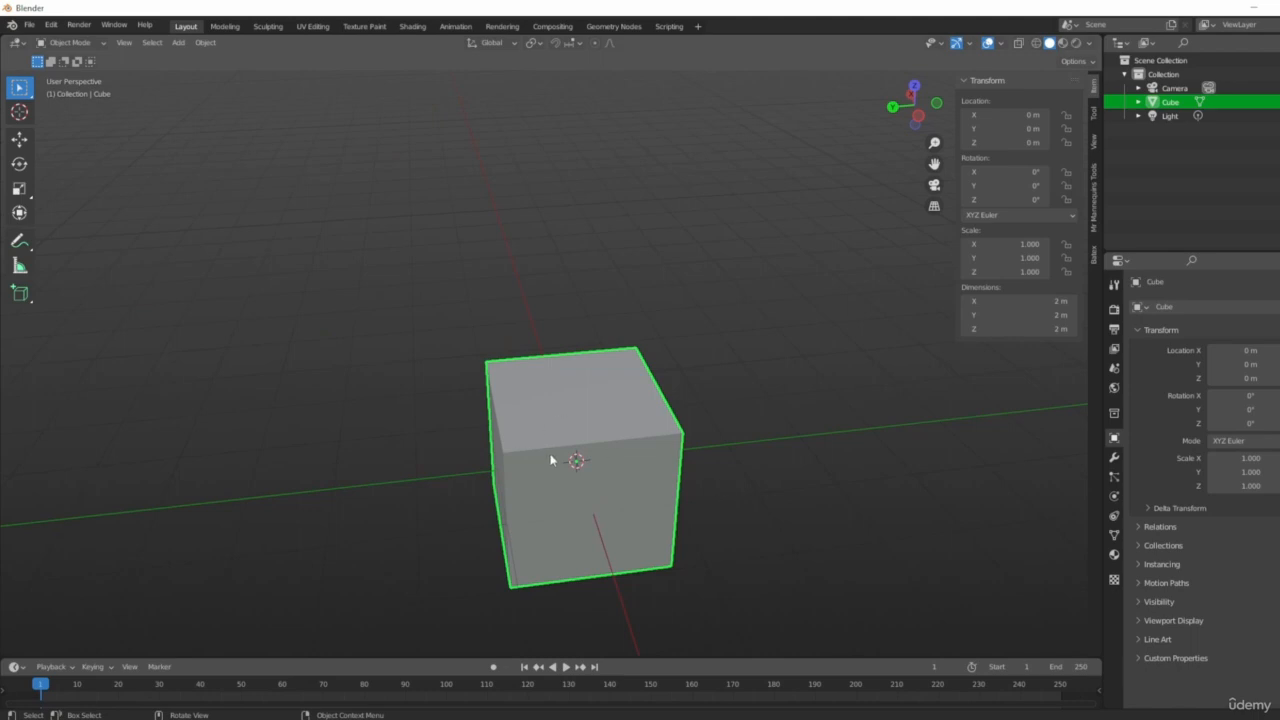
{"action": "middle_click_drag", "start_coordinate": [551, 460], "coordinate": [703, 509]}
{"action": "key", "text": "s"}
{"action": "key", "text": "0"}
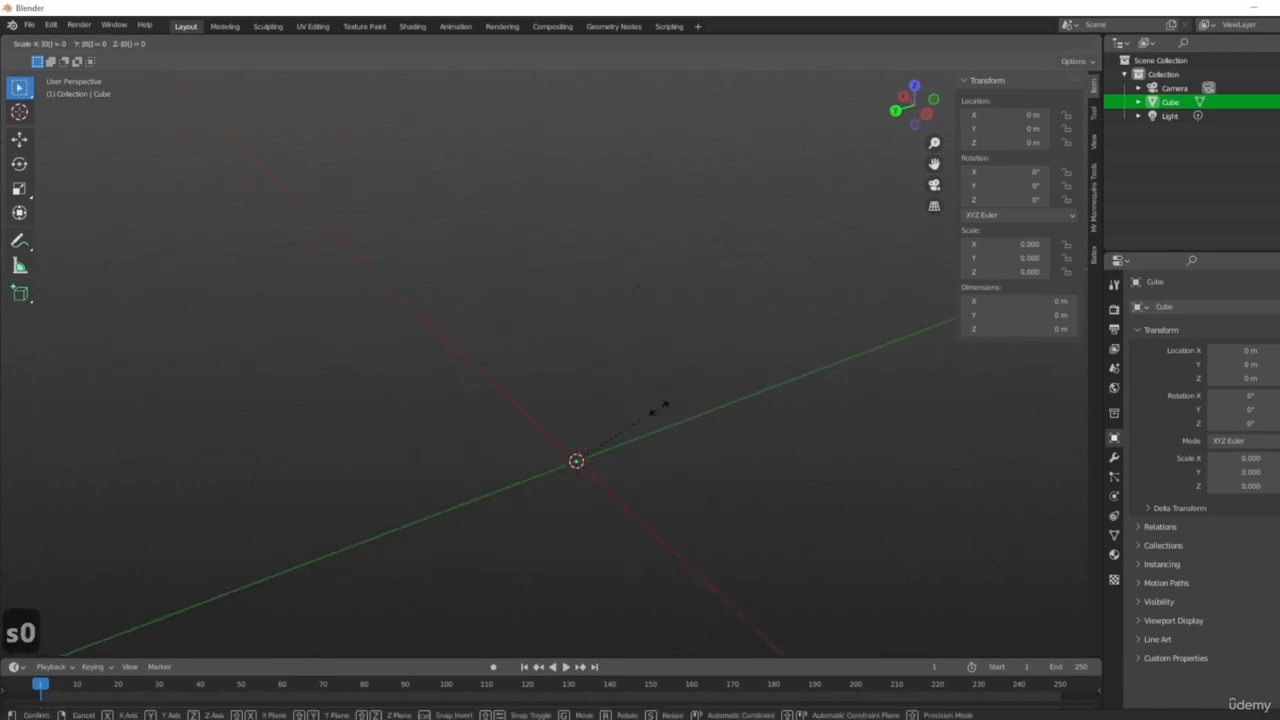
{"action": "key", "text": "period"}
{"action": "key", "text": "5"}
{"action": "key", "text": "Return"}
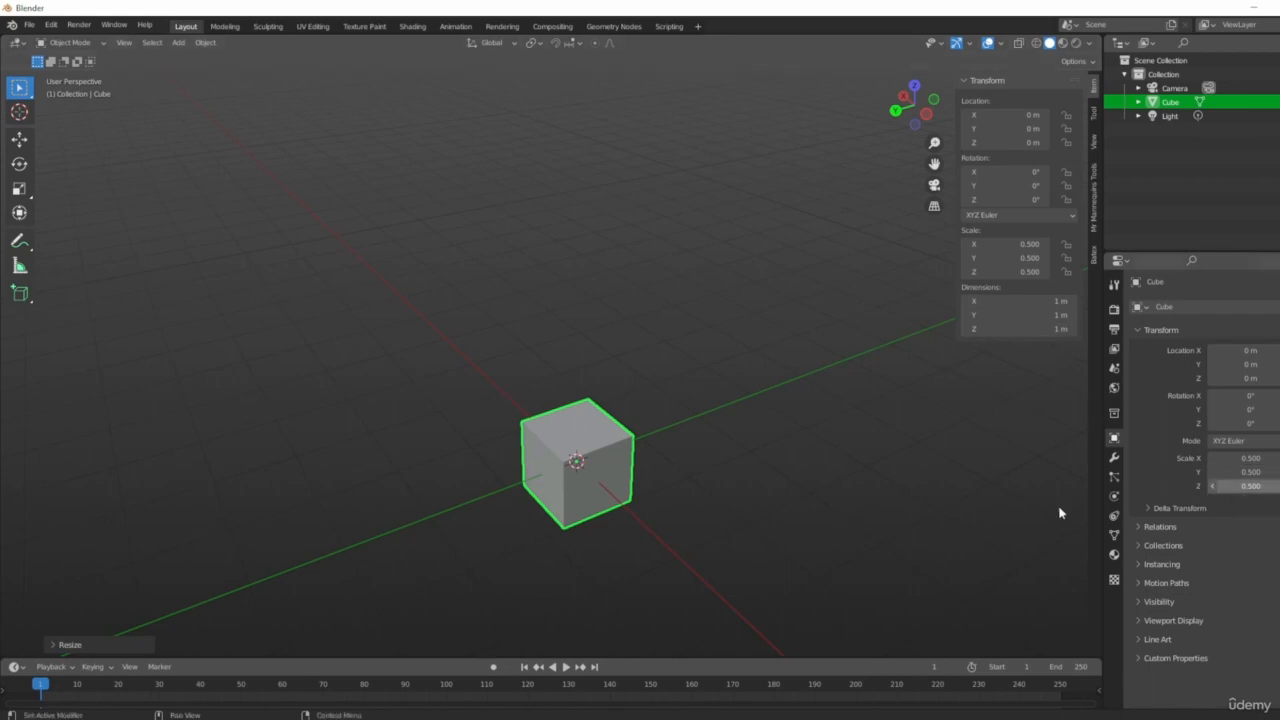
Inspect the scene's Units settings, including the available Length unit options.
{"action": "middle_click_drag", "start_coordinate": [585, 415], "coordinate": [858, 489]}
{"action": "scroll", "coordinate": [555, 468], "scroll_direction": "up", "scroll_amount": 4}
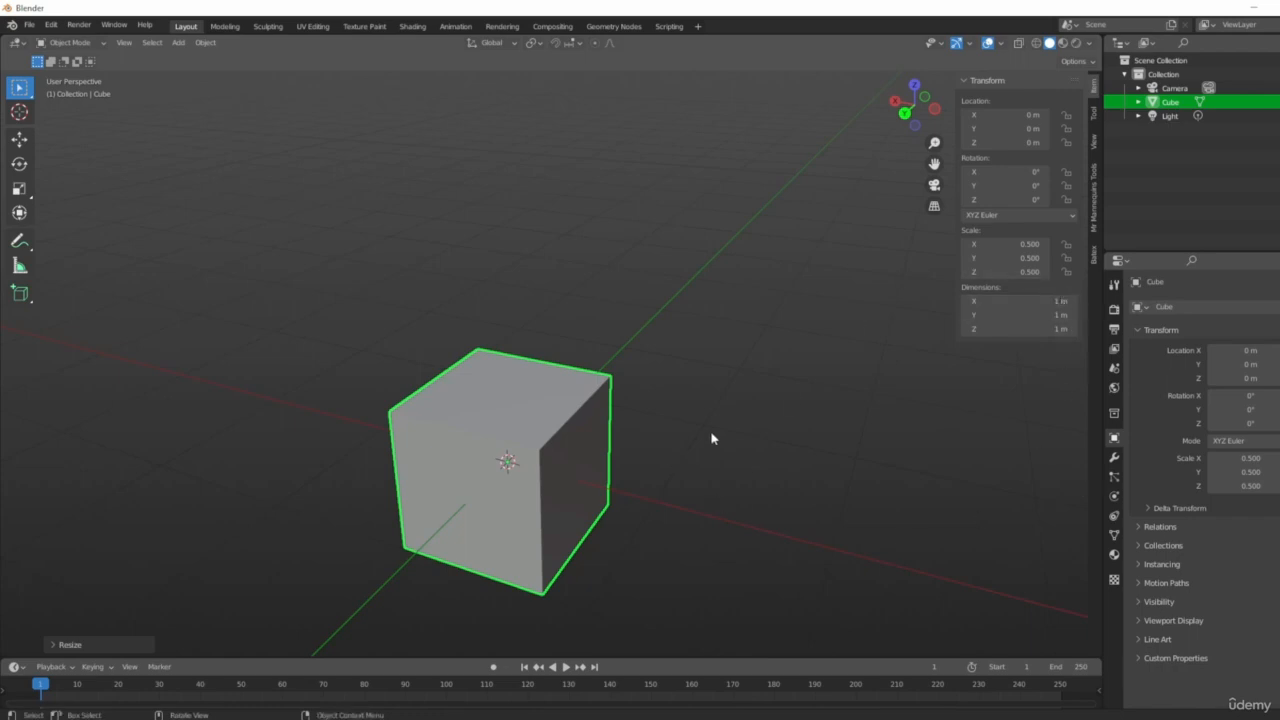
{"action": "middle_click_drag", "start_coordinate": [711, 437], "coordinate": [745, 443], "text": "shift"}
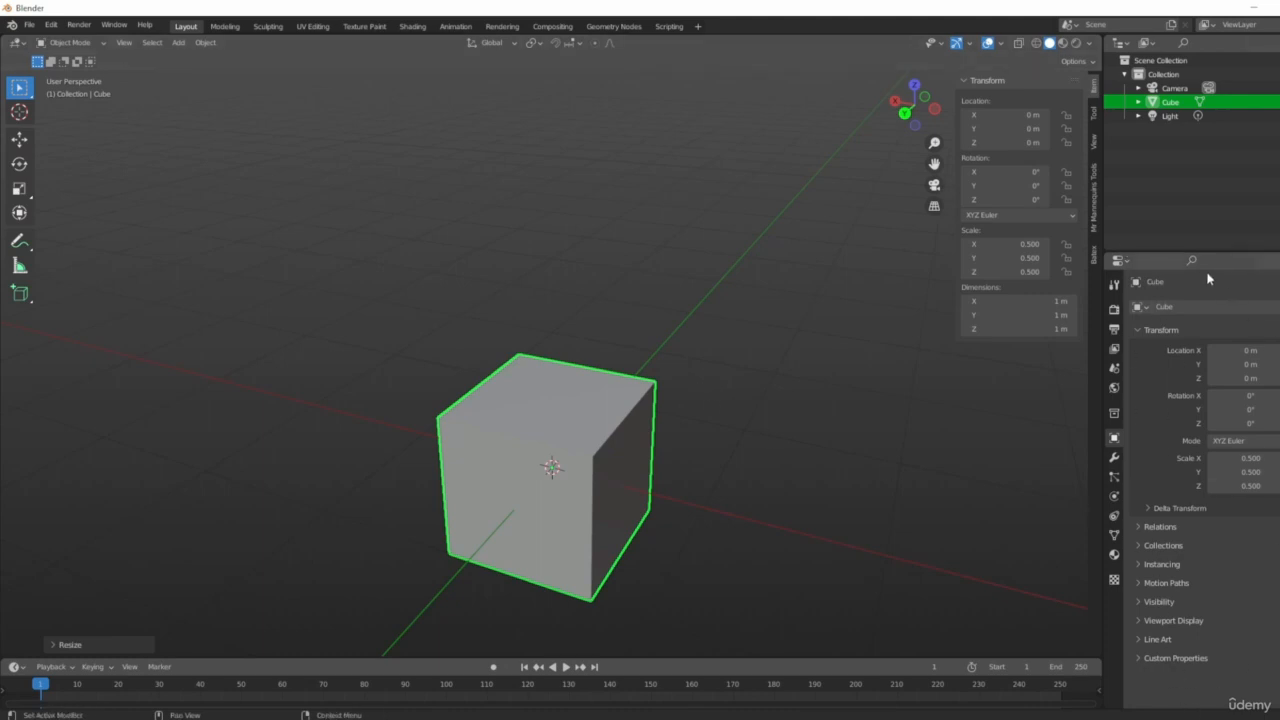
{"action": "left_click", "coordinate": [1116, 367]}
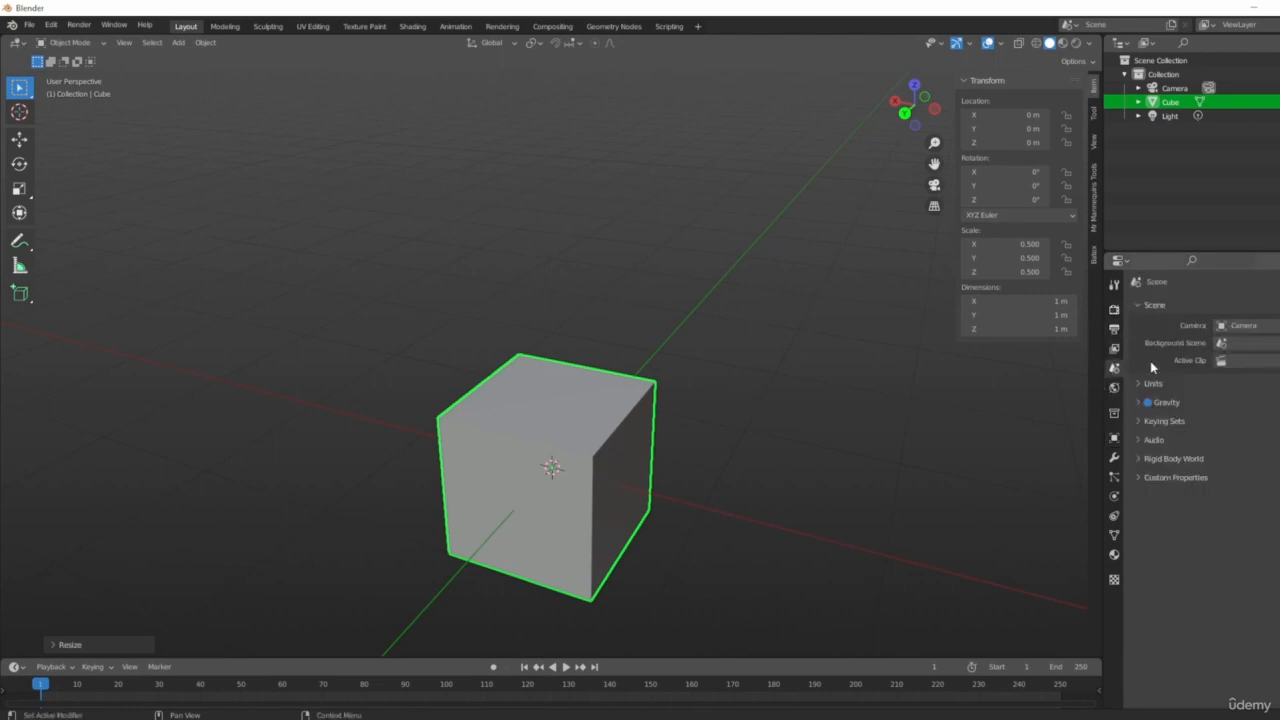
{"action": "left_click", "coordinate": [1139, 385]}
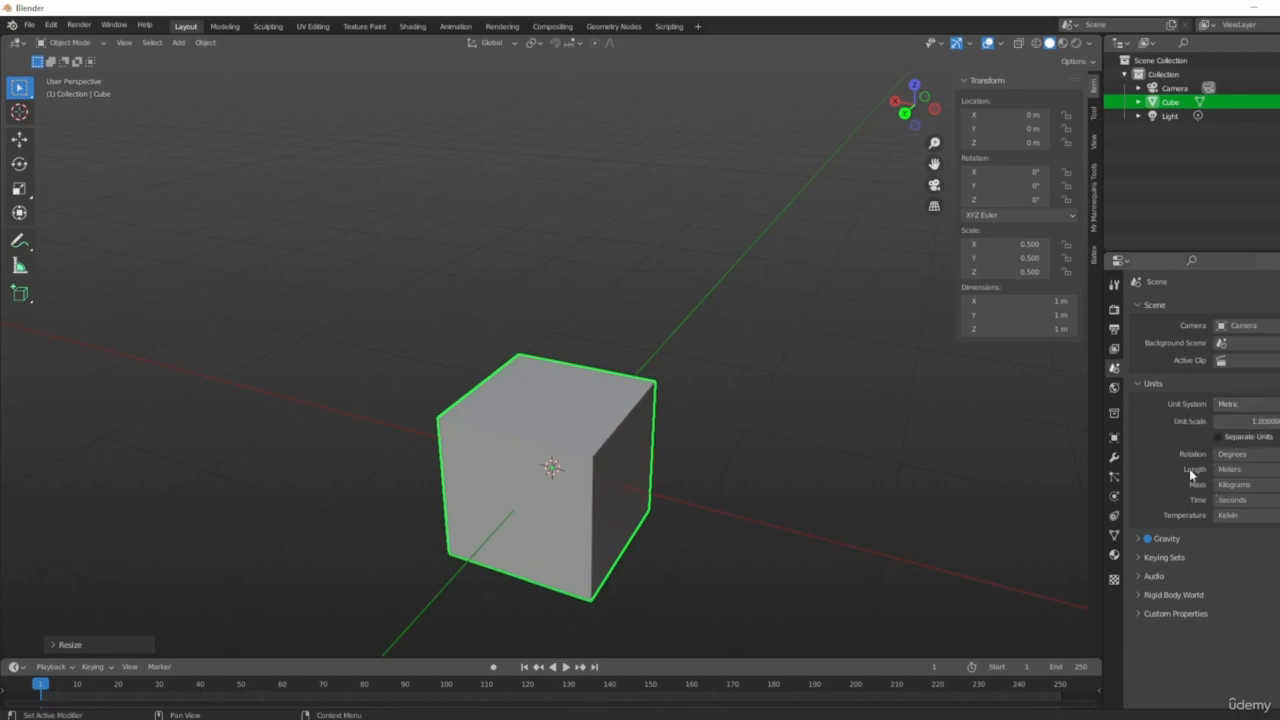
{"action": "left_click", "coordinate": [1237, 469]}
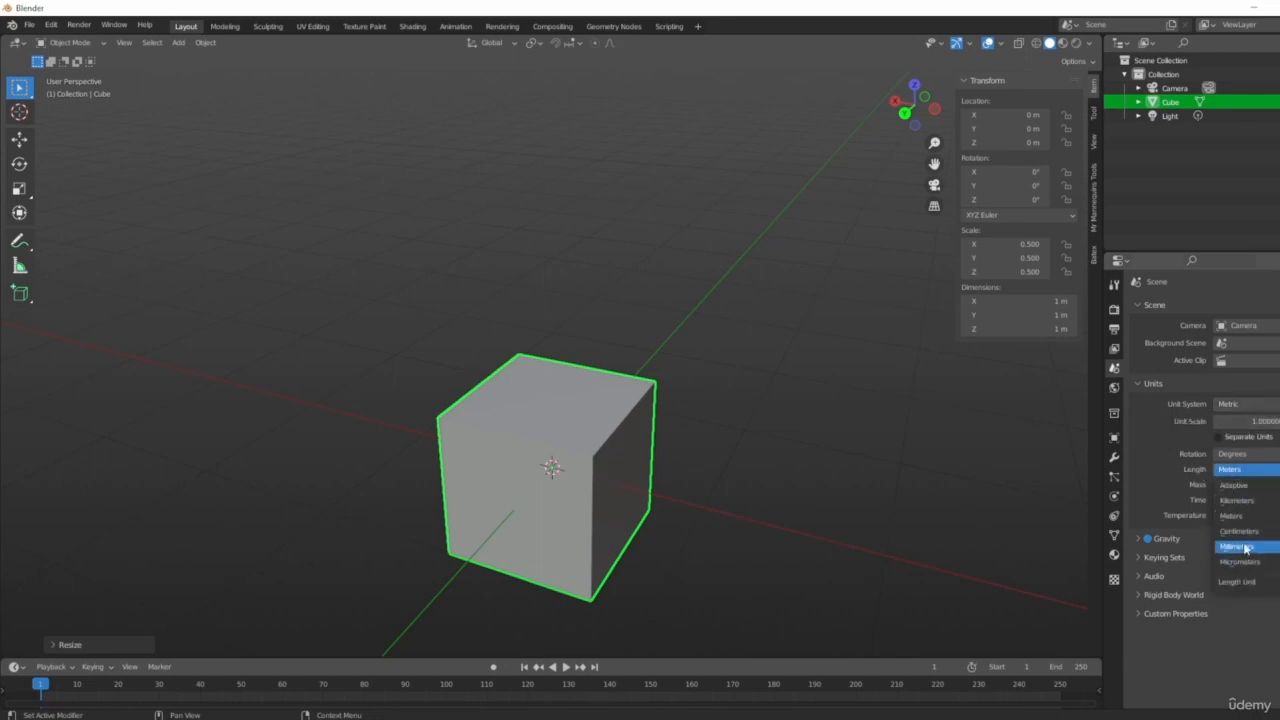
{"action": "left_click", "coordinate": [1242, 516]}
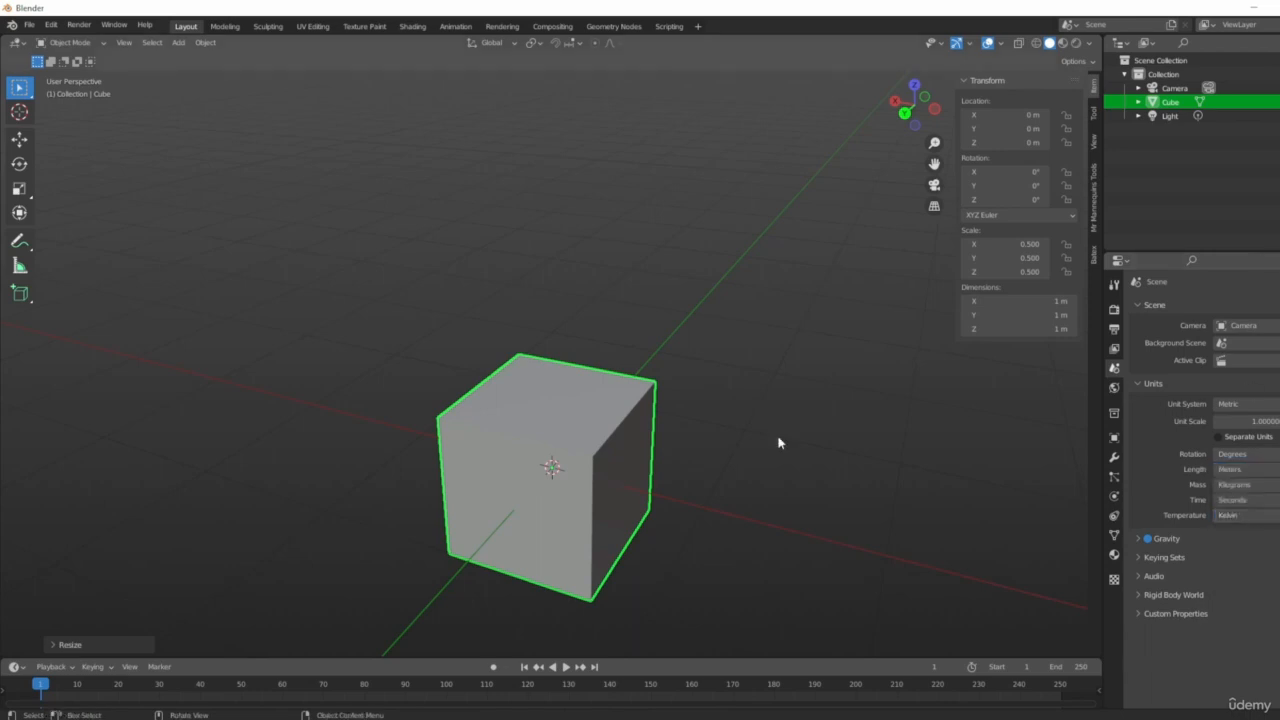
{"action": "middle_click_drag", "start_coordinate": [619, 352], "coordinate": [700, 322]}
{"action": "scroll", "coordinate": [736, 430], "scroll_direction": "down", "scroll_amount": 2}
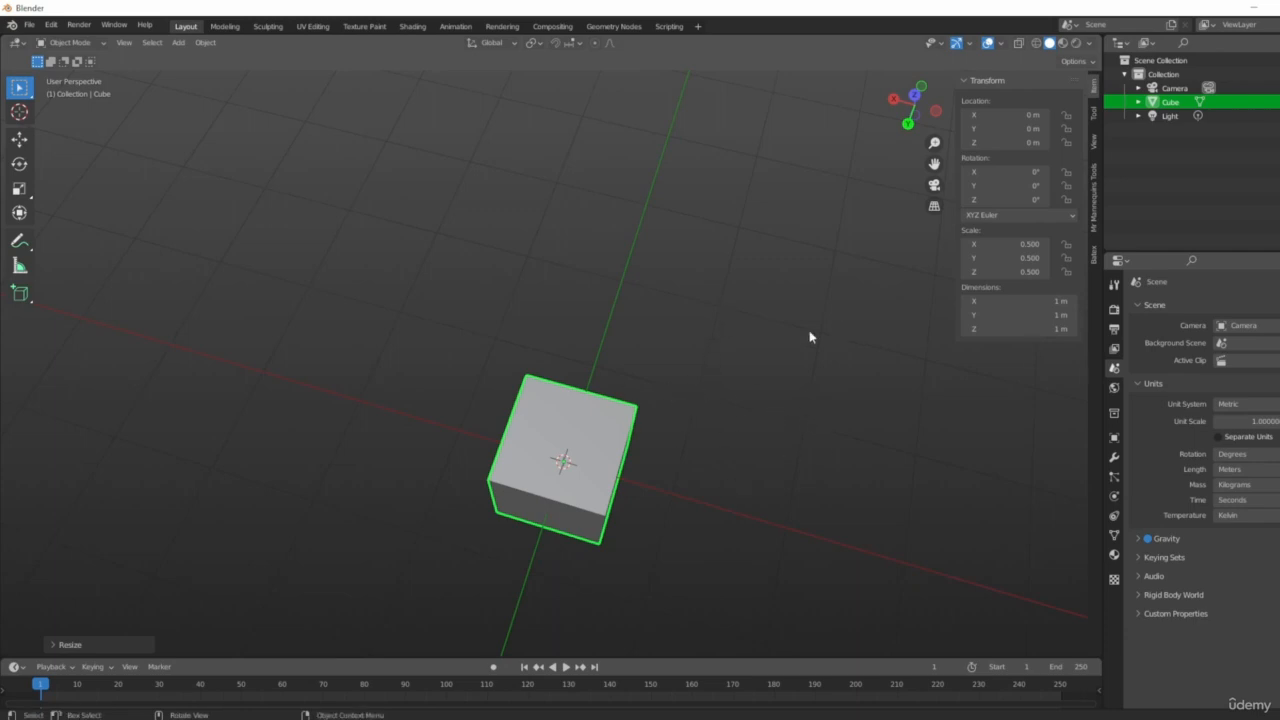
{"action": "middle_click_drag", "start_coordinate": [809, 337], "coordinate": [685, 312]}
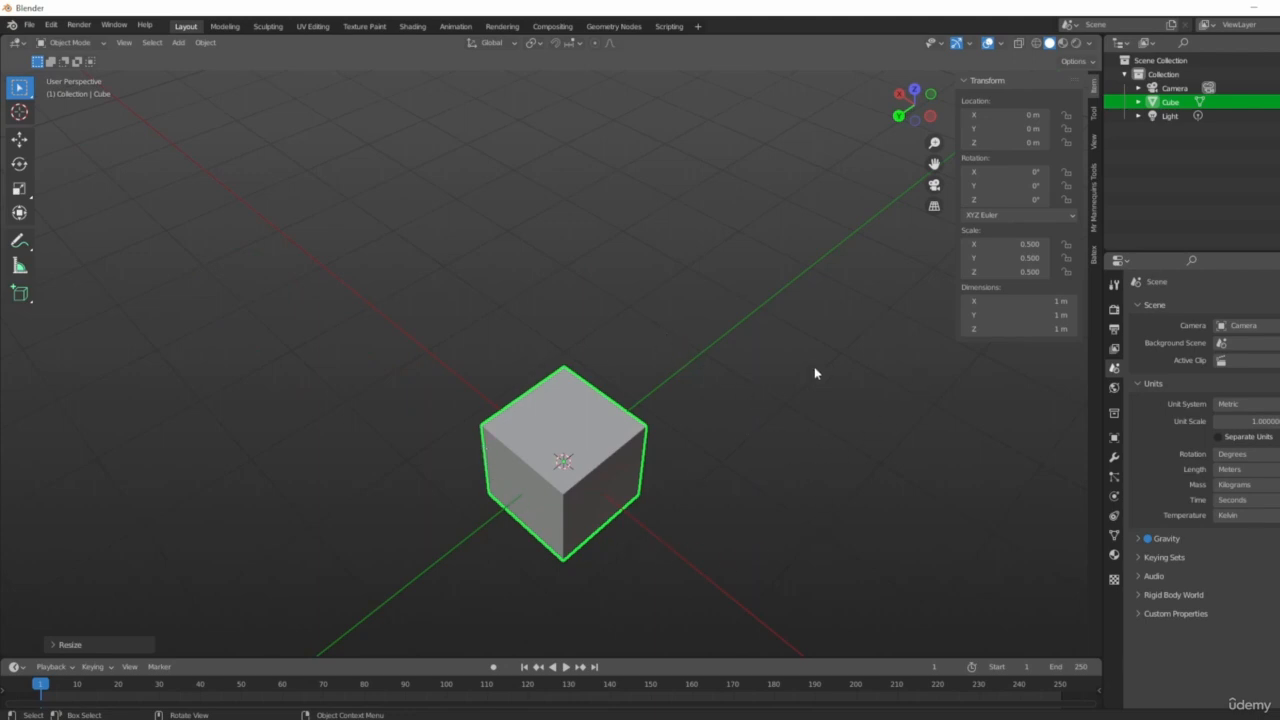
{"action": "middle_click_drag", "start_coordinate": [509, 325], "coordinate": [660, 340]}
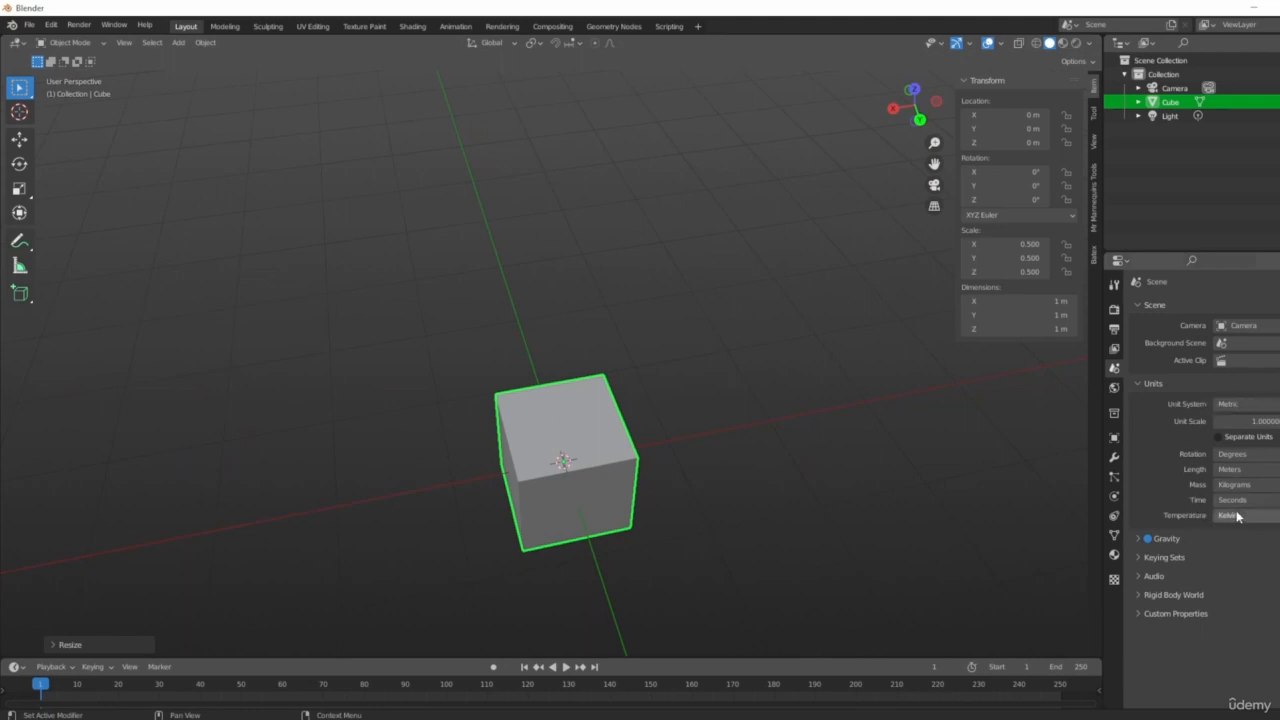
{"action": "left_click", "coordinate": [1140, 384]}
Scale the cube uniformly to about 1.2 freehand.
{"action": "middle_click_drag", "start_coordinate": [1050, 440], "coordinate": [875, 458]}
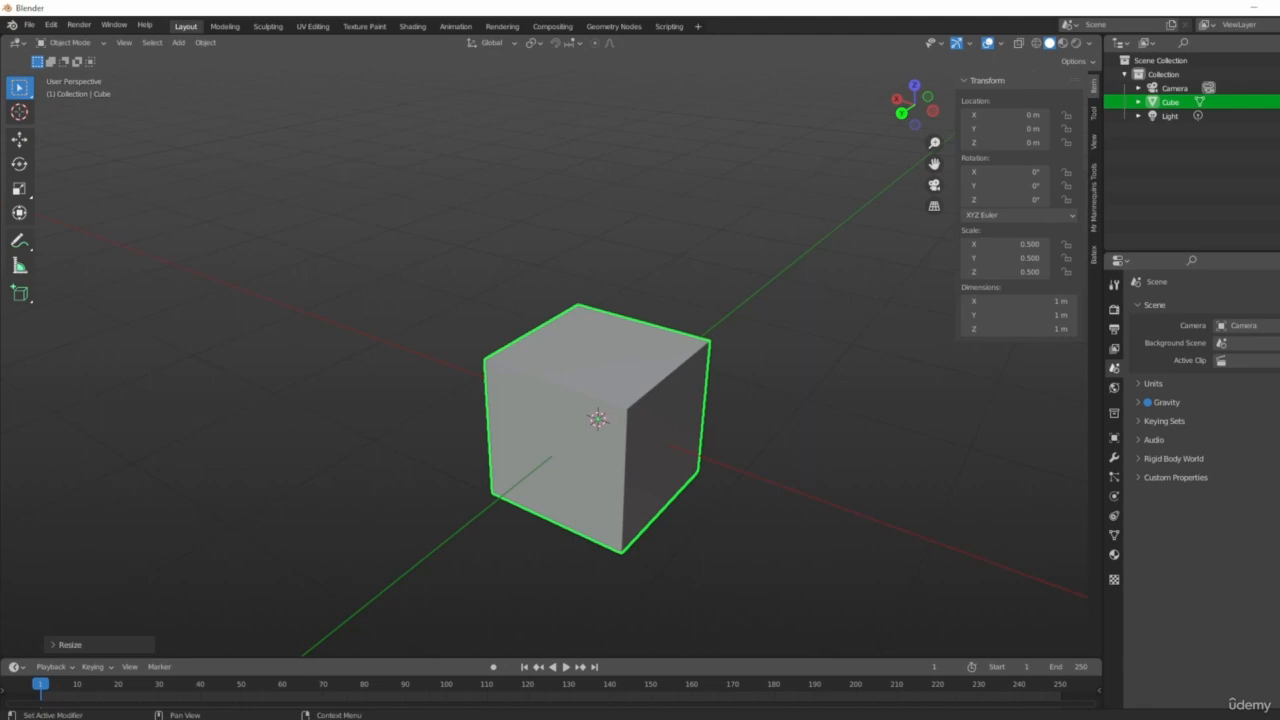
{"action": "middle_click_drag", "start_coordinate": [806, 443], "coordinate": [714, 500]}
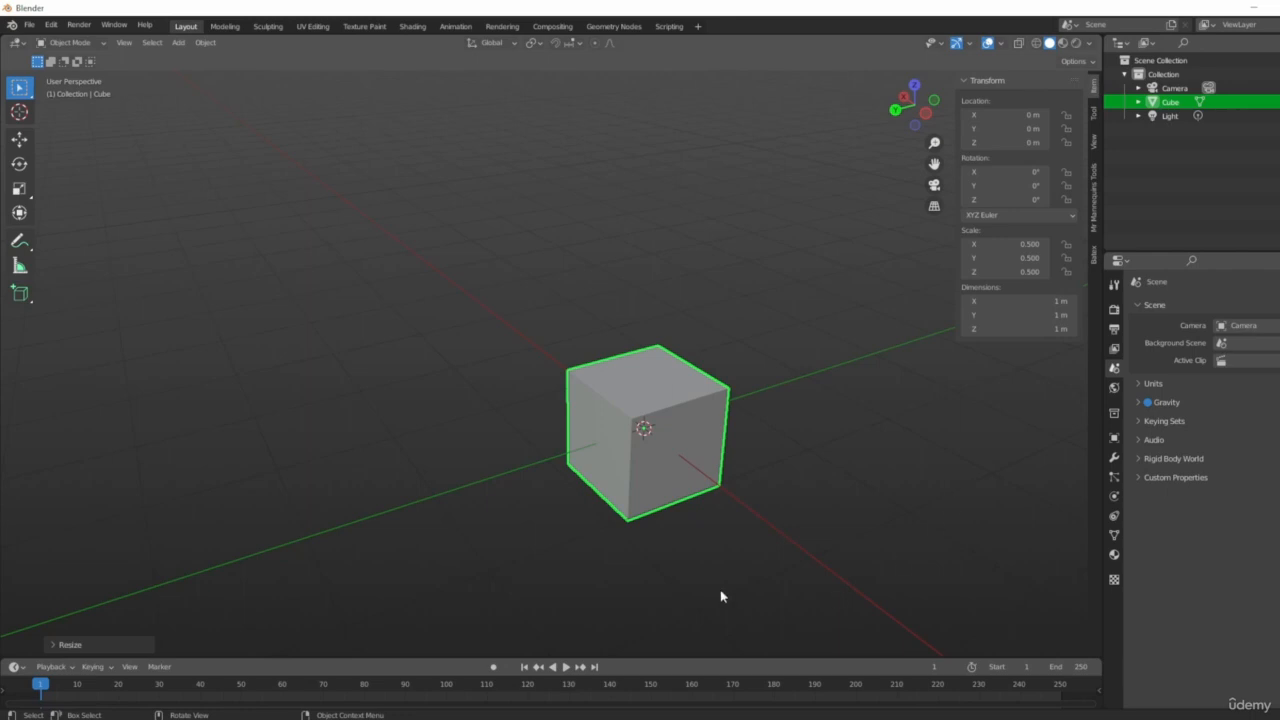
{"action": "left_click", "coordinate": [662, 398]}
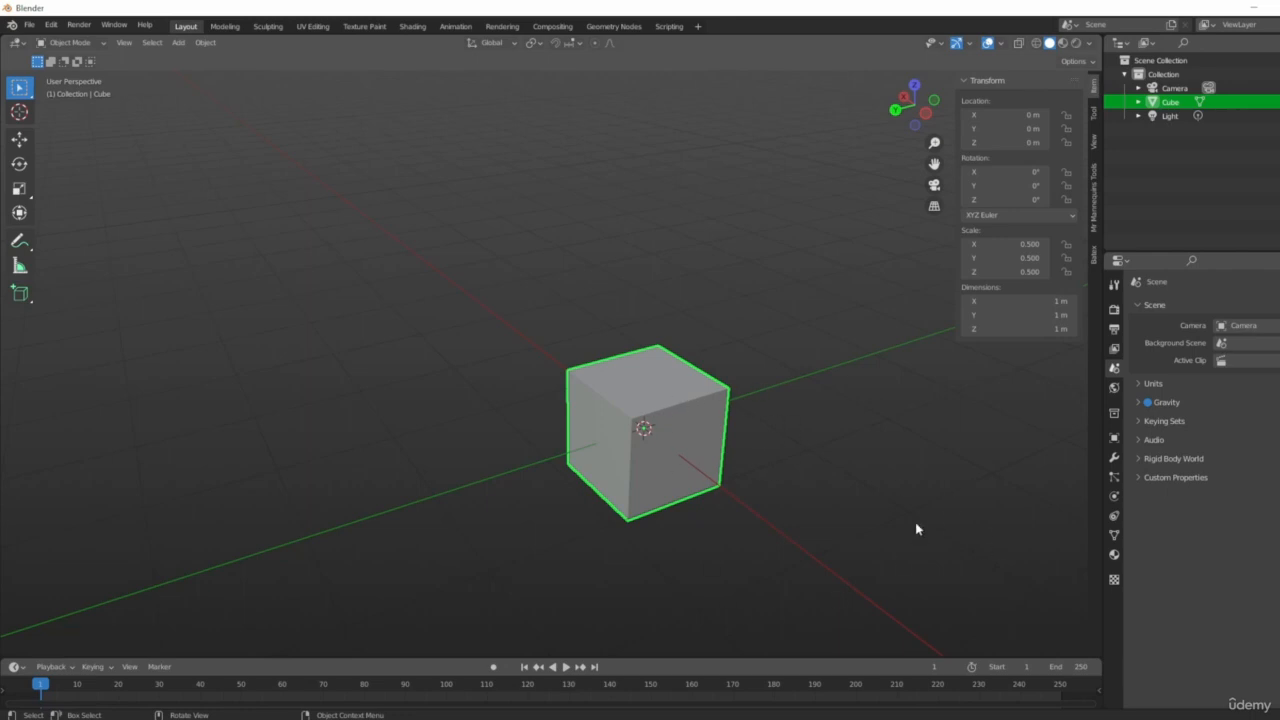
{"action": "middle_click_drag", "start_coordinate": [766, 453], "coordinate": [753, 481], "text": "shift"}
{"action": "key", "text": "s"}
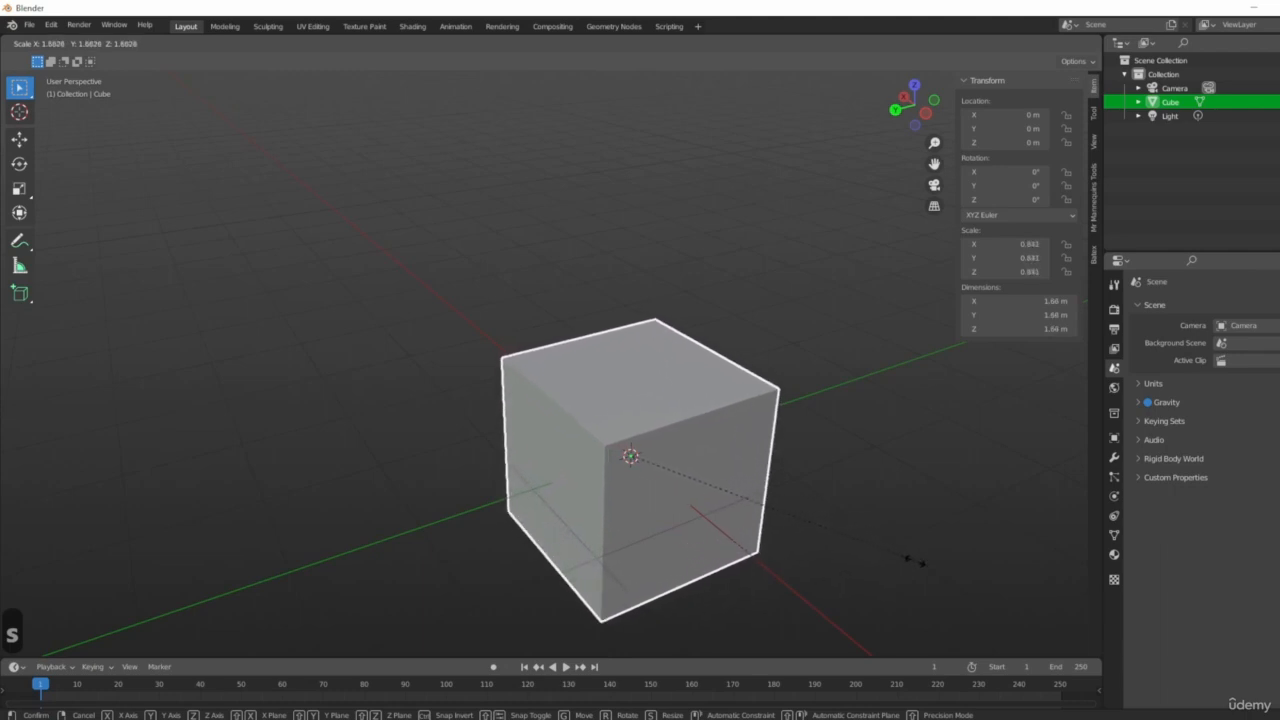
{"action": "left_click", "coordinate": [1020, 614]}
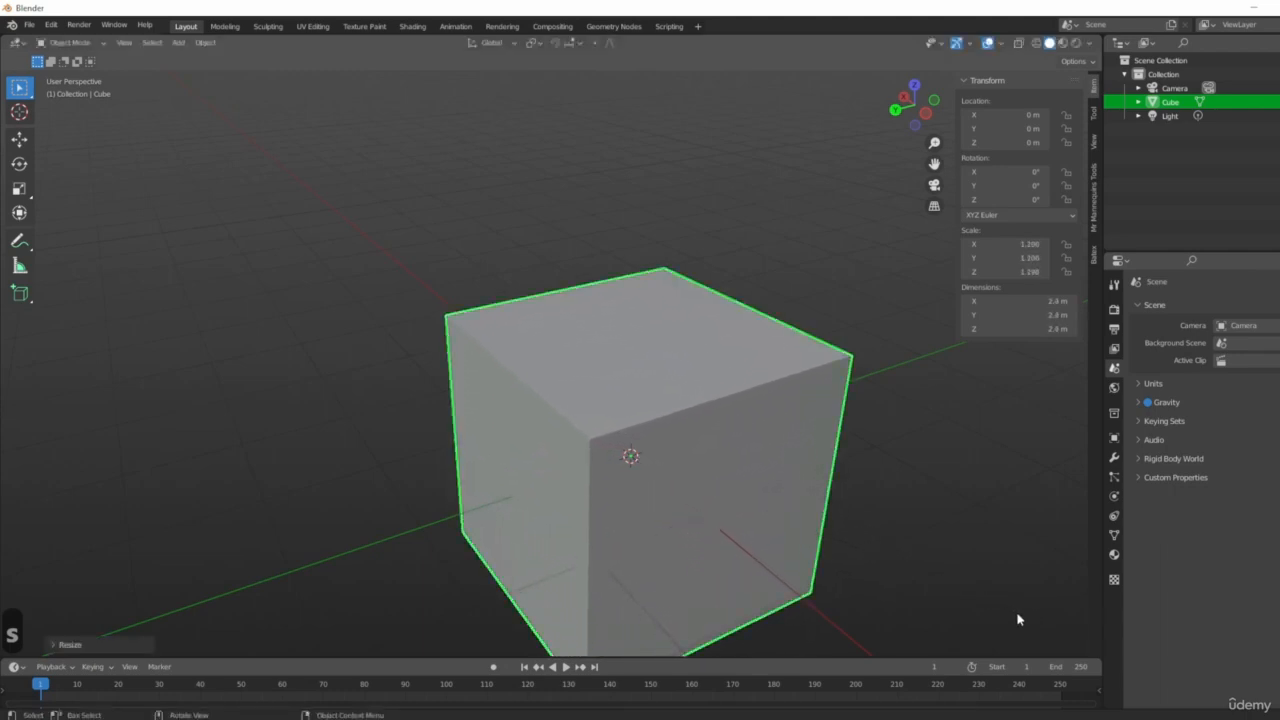
Examine the rescaled cube from several angles.
{"action": "scroll", "coordinate": [1017, 613], "scroll_direction": "down", "scroll_amount": 4}
{"action": "middle_click_drag", "start_coordinate": [958, 588], "coordinate": [814, 475], "text": "shift"}
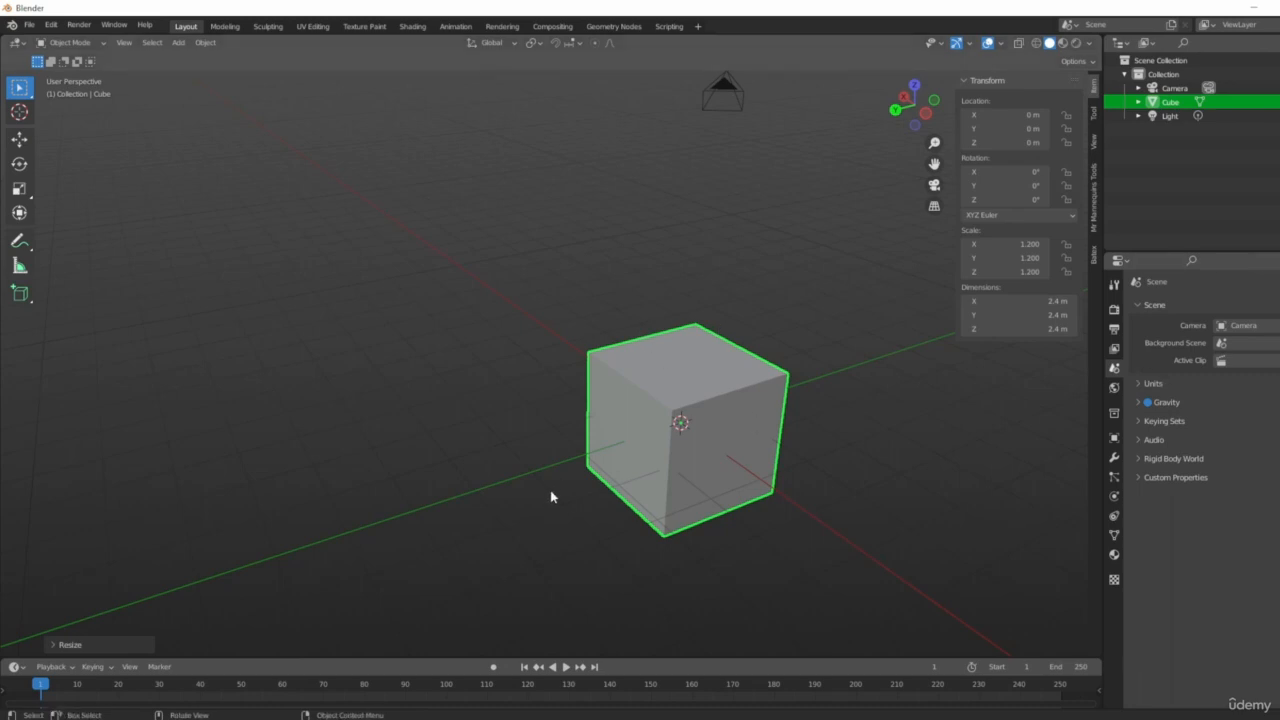
{"action": "middle_click_drag", "start_coordinate": [550, 490], "coordinate": [805, 503]}
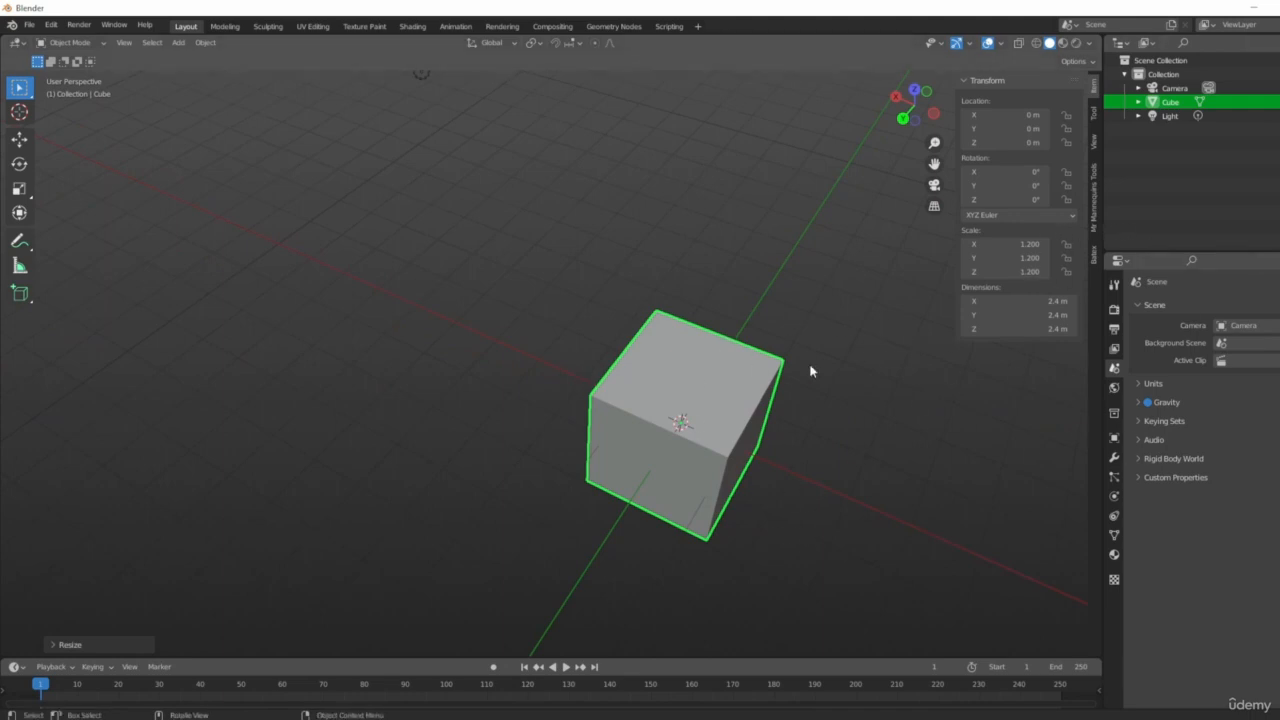
{"action": "middle_click_drag", "start_coordinate": [774, 484], "coordinate": [838, 500]}
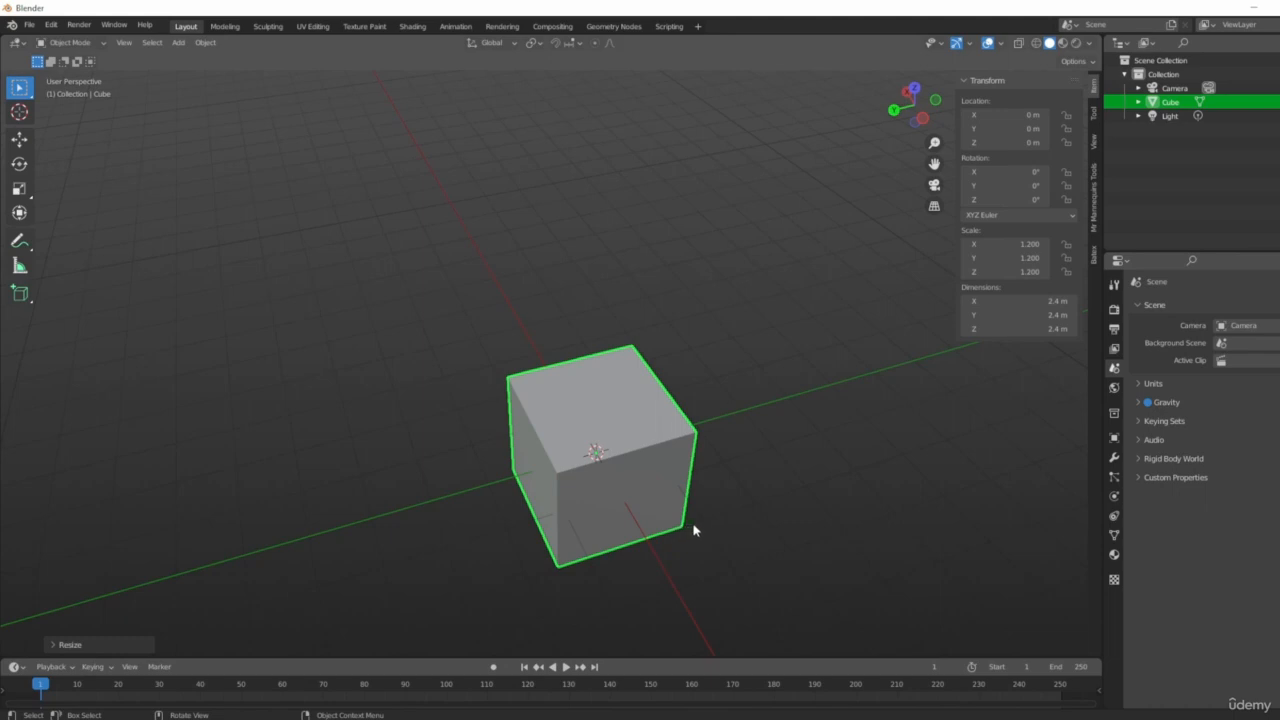
{"action": "middle_click_drag", "start_coordinate": [760, 486], "coordinate": [654, 486]}
{"action": "middle_click_drag", "start_coordinate": [580, 498], "coordinate": [638, 496]}
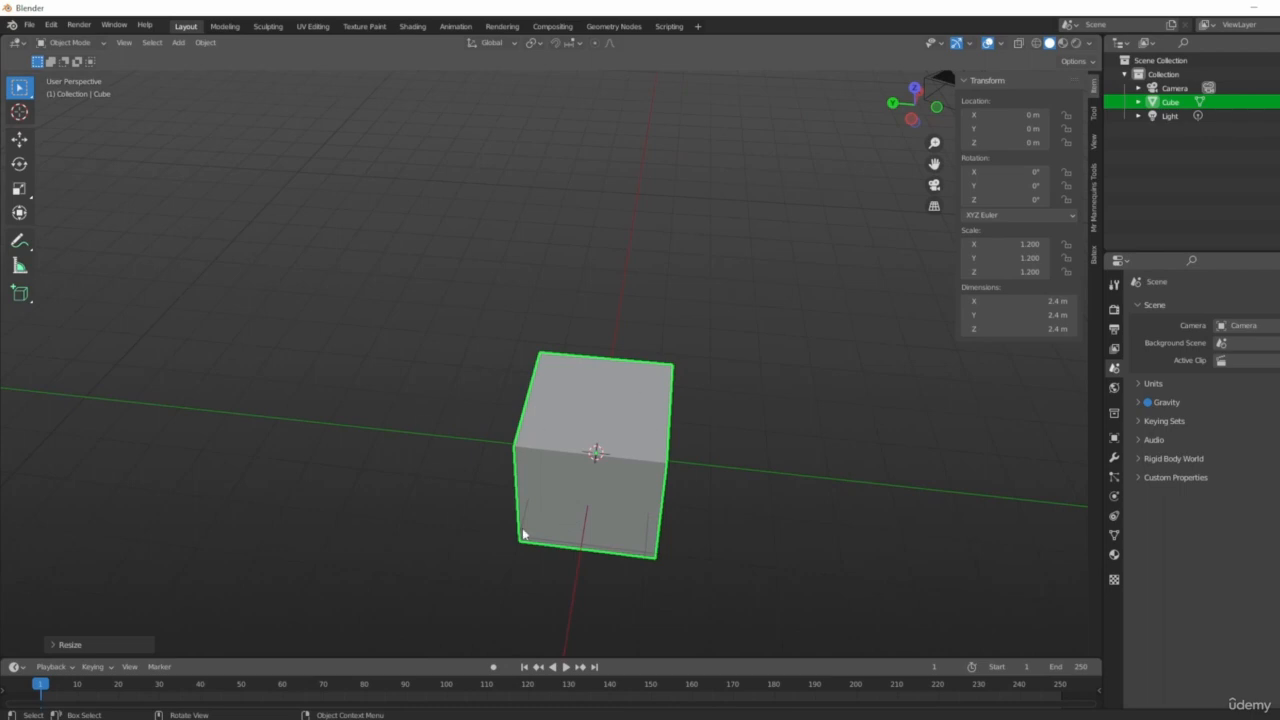
Move the cube along the X axis to about 4.7 m.
{"action": "middle_click_drag", "start_coordinate": [691, 477], "coordinate": [766, 440]}
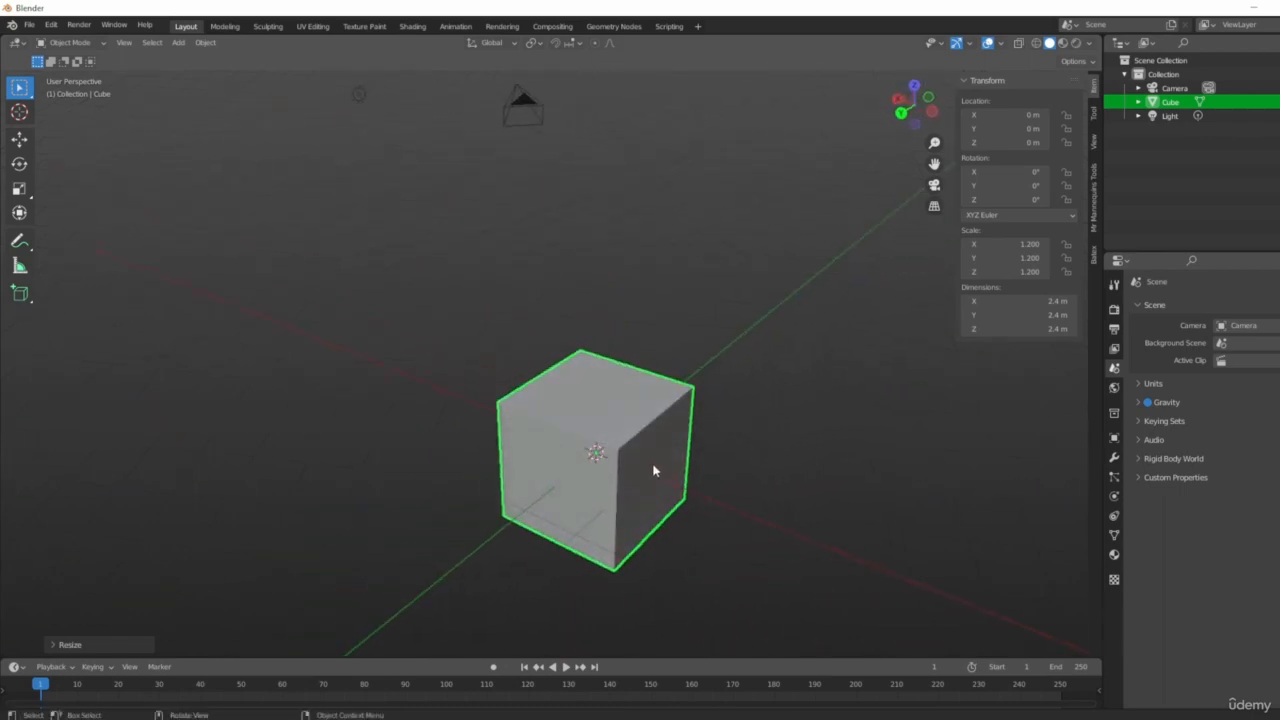
{"action": "middle_click_drag", "start_coordinate": [654, 470], "coordinate": [709, 503]}
{"action": "middle_click_drag", "start_coordinate": [794, 520], "coordinate": [760, 505]}
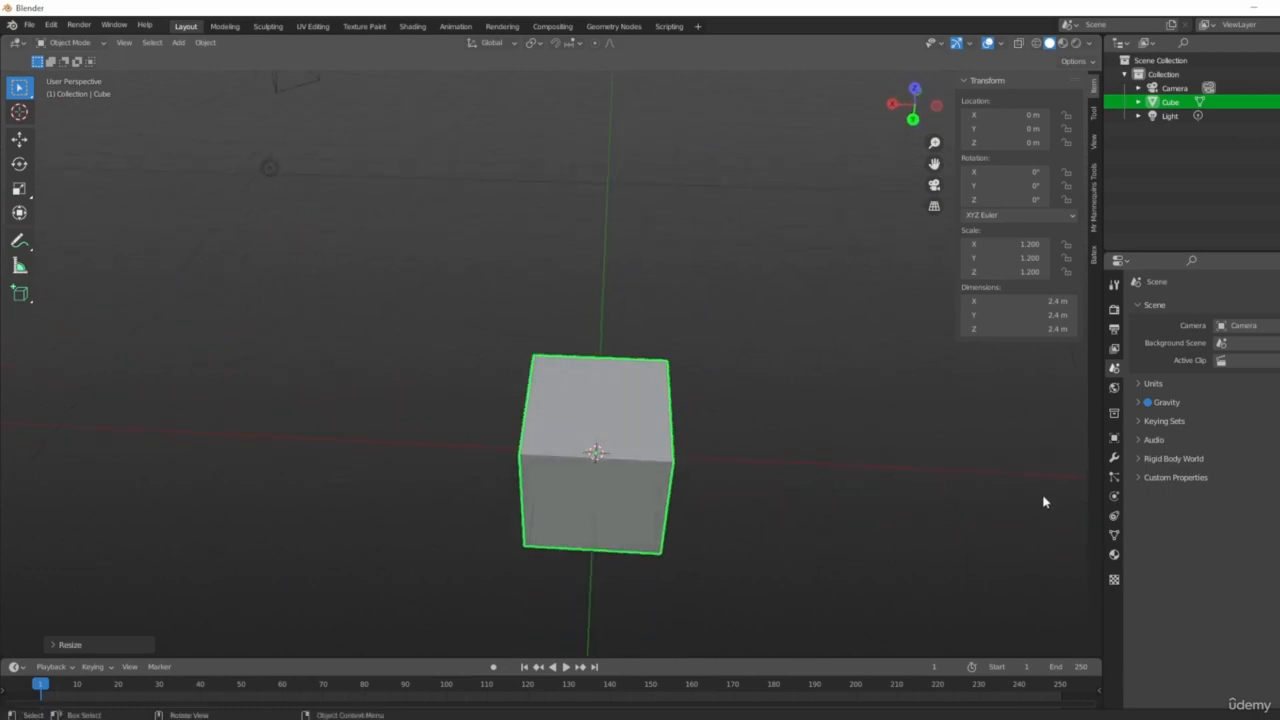
{"action": "middle_click_drag", "start_coordinate": [575, 452], "coordinate": [760, 394]}
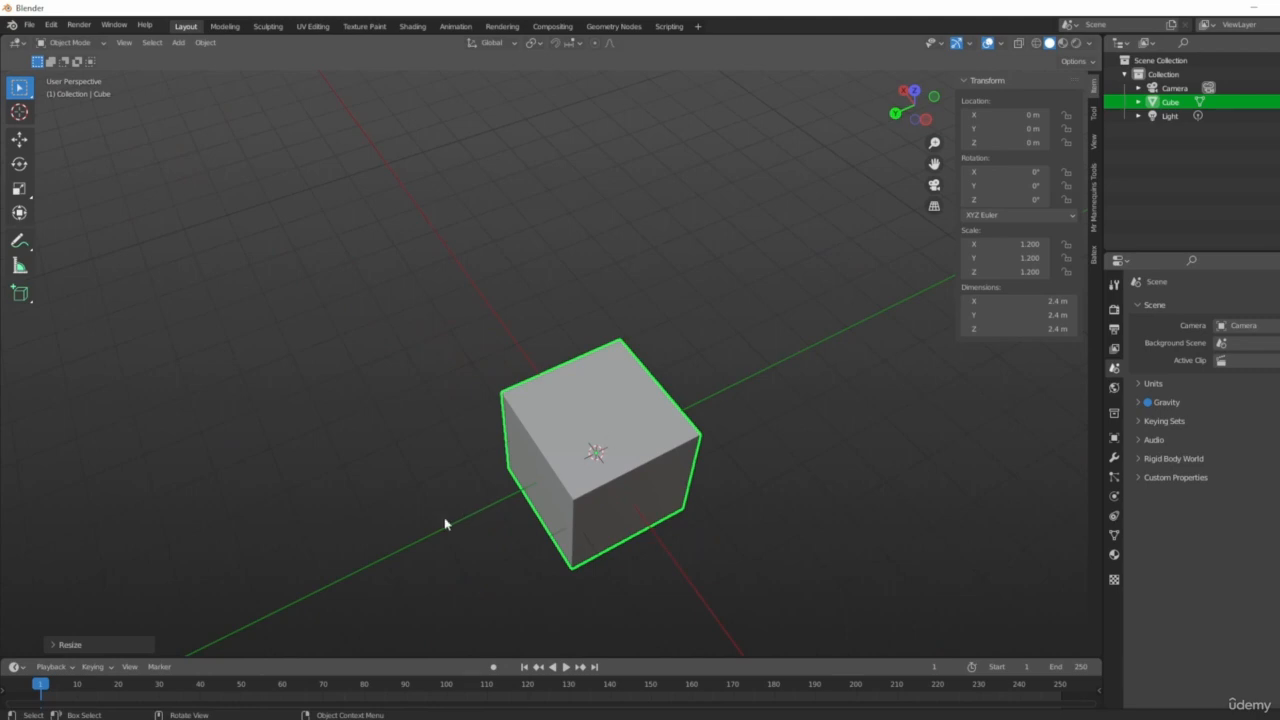
{"action": "middle_click_drag", "start_coordinate": [864, 588], "coordinate": [946, 371]}
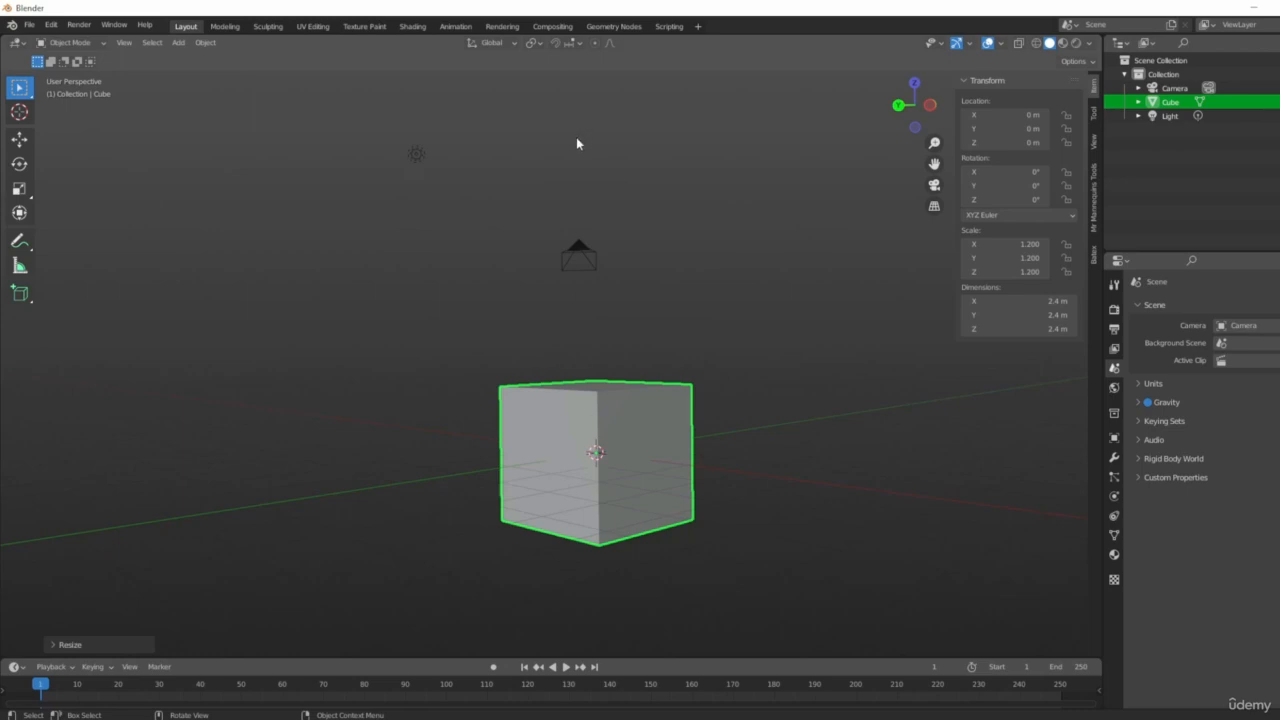
{"action": "middle_click_drag", "start_coordinate": [782, 305], "coordinate": [788, 377]}
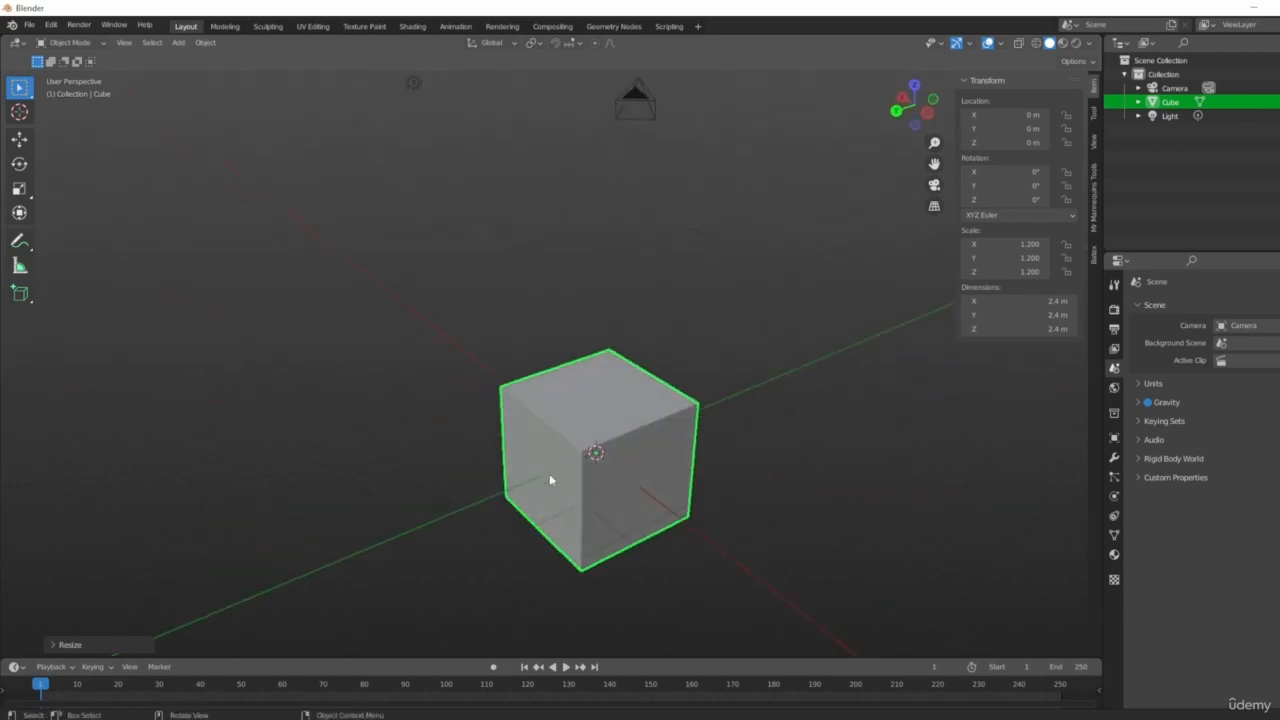
{"action": "middle_click_drag", "start_coordinate": [549, 480], "coordinate": [649, 543]}
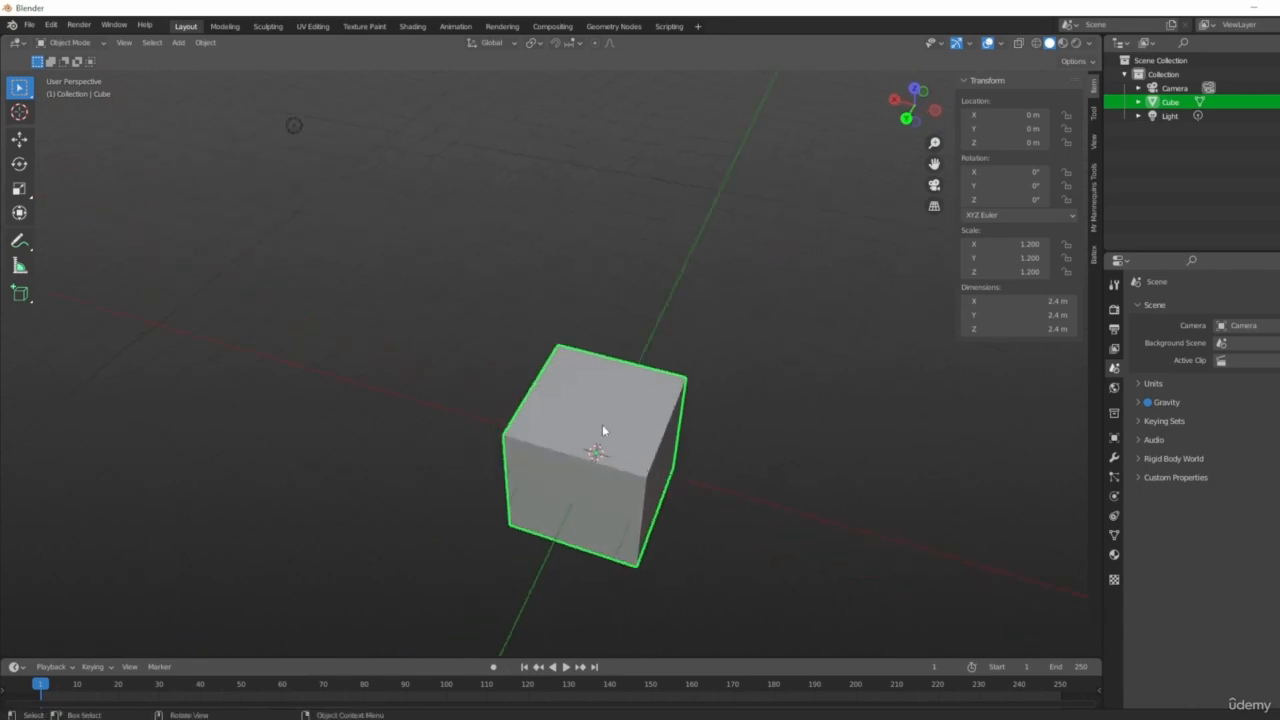
{"action": "key", "text": "g"}
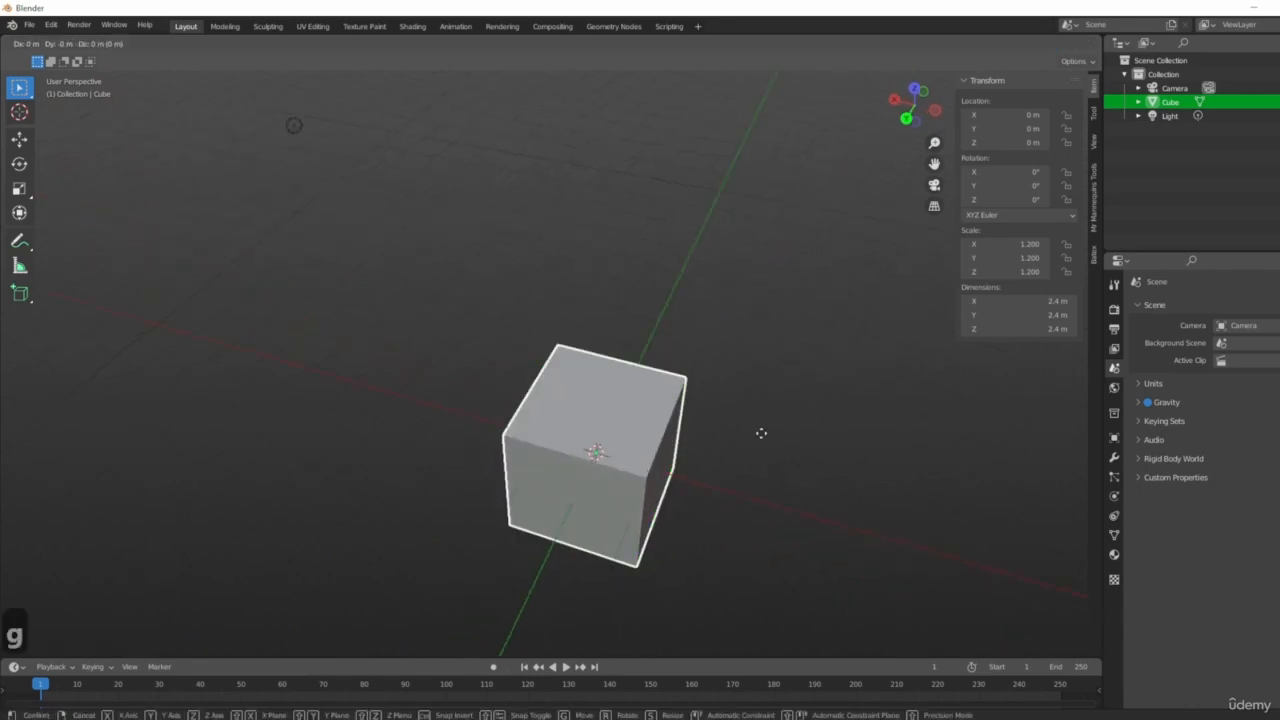
{"action": "key", "text": "x"}
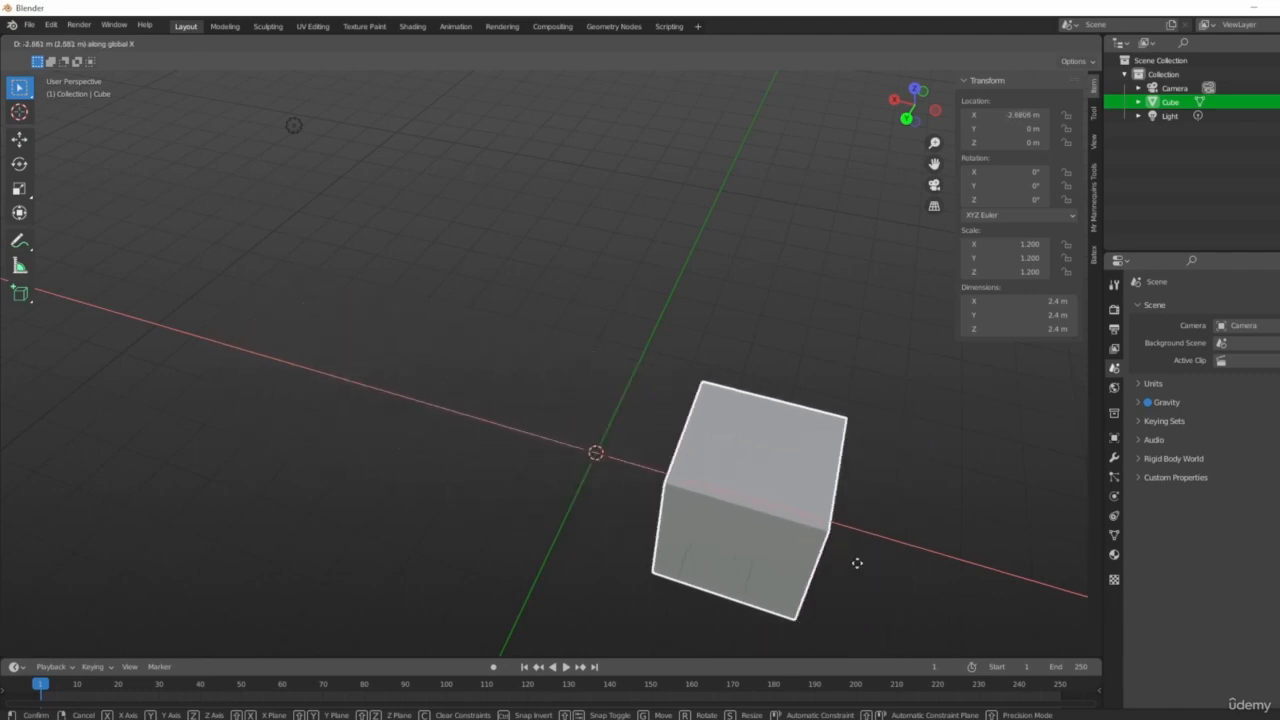
{"action": "left_click", "coordinate": [510, 455]}
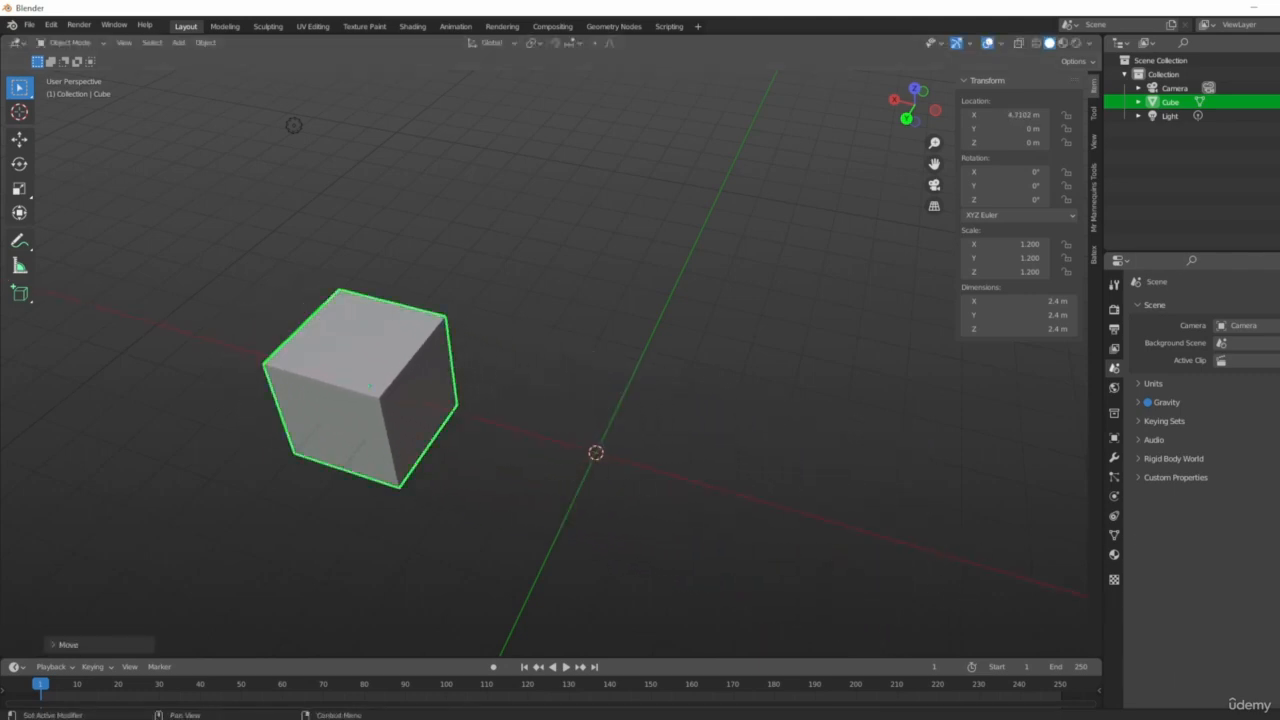
Rotate the cube about the Z axis by about -23°.
{"action": "middle_click_drag", "start_coordinate": [834, 435], "coordinate": [893, 458]}
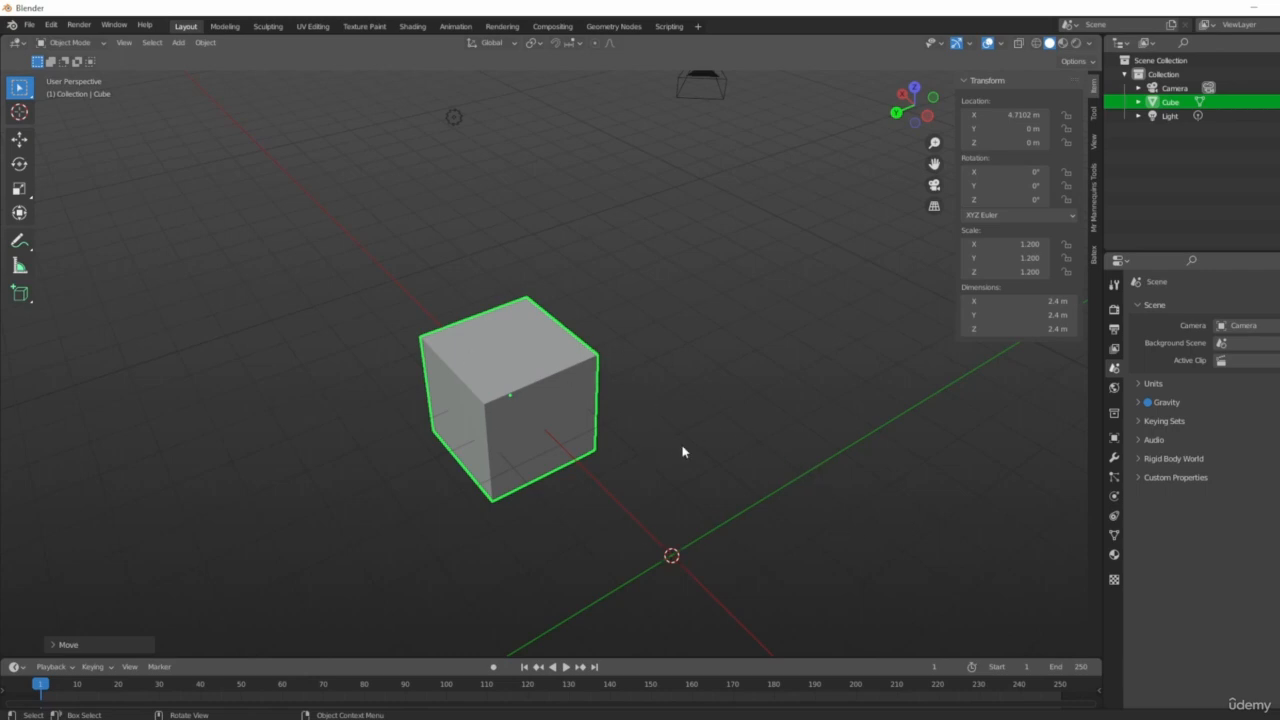
{"action": "key", "text": "r"}
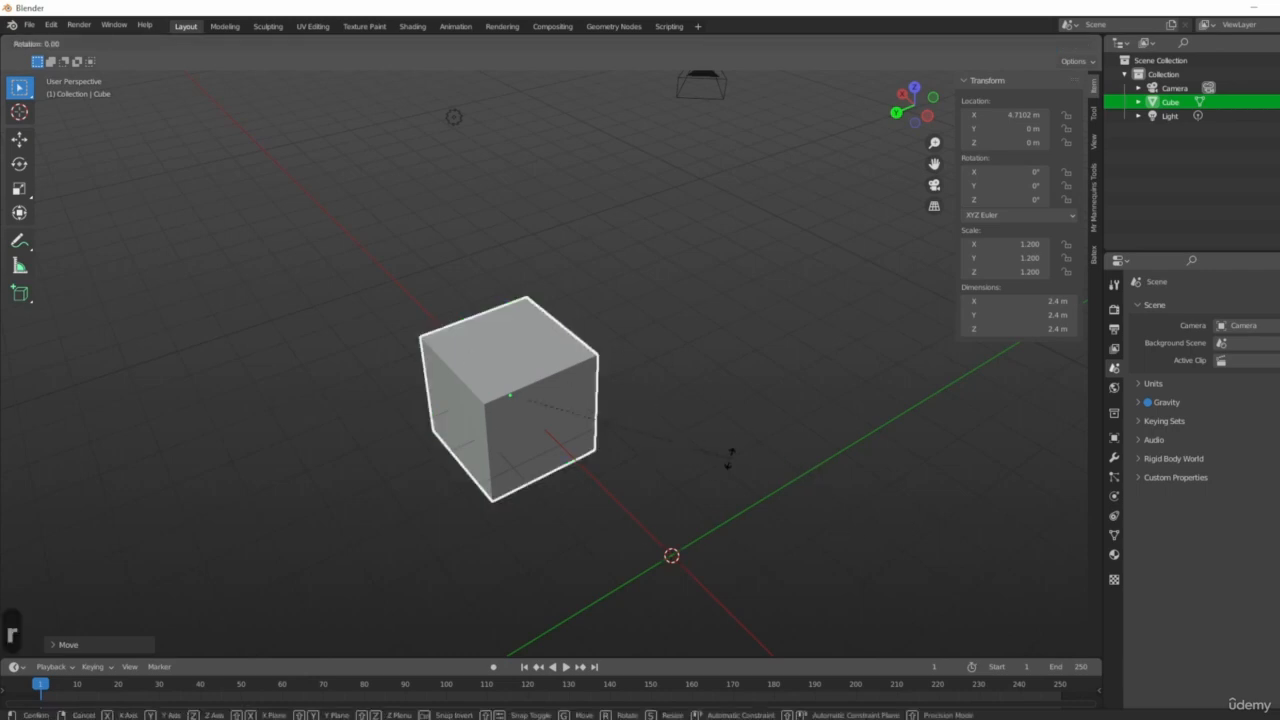
{"action": "key", "text": "z"}
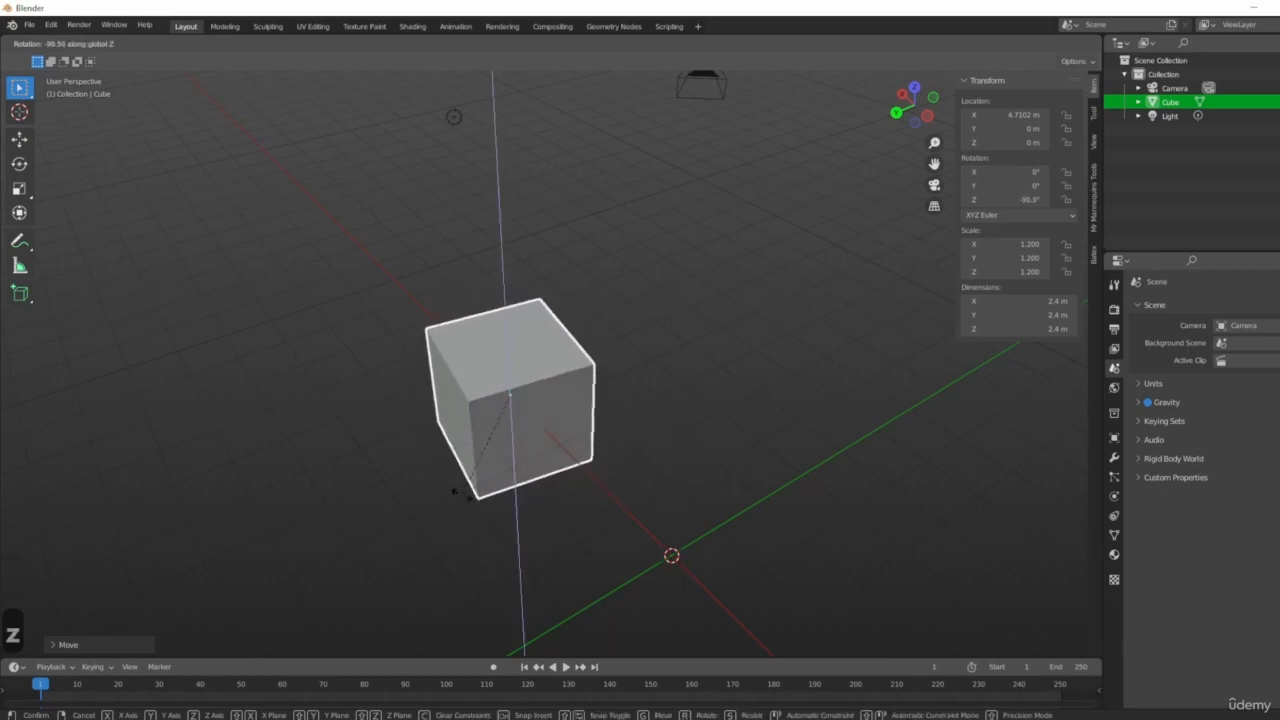
{"action": "left_click", "coordinate": [572, 474]}
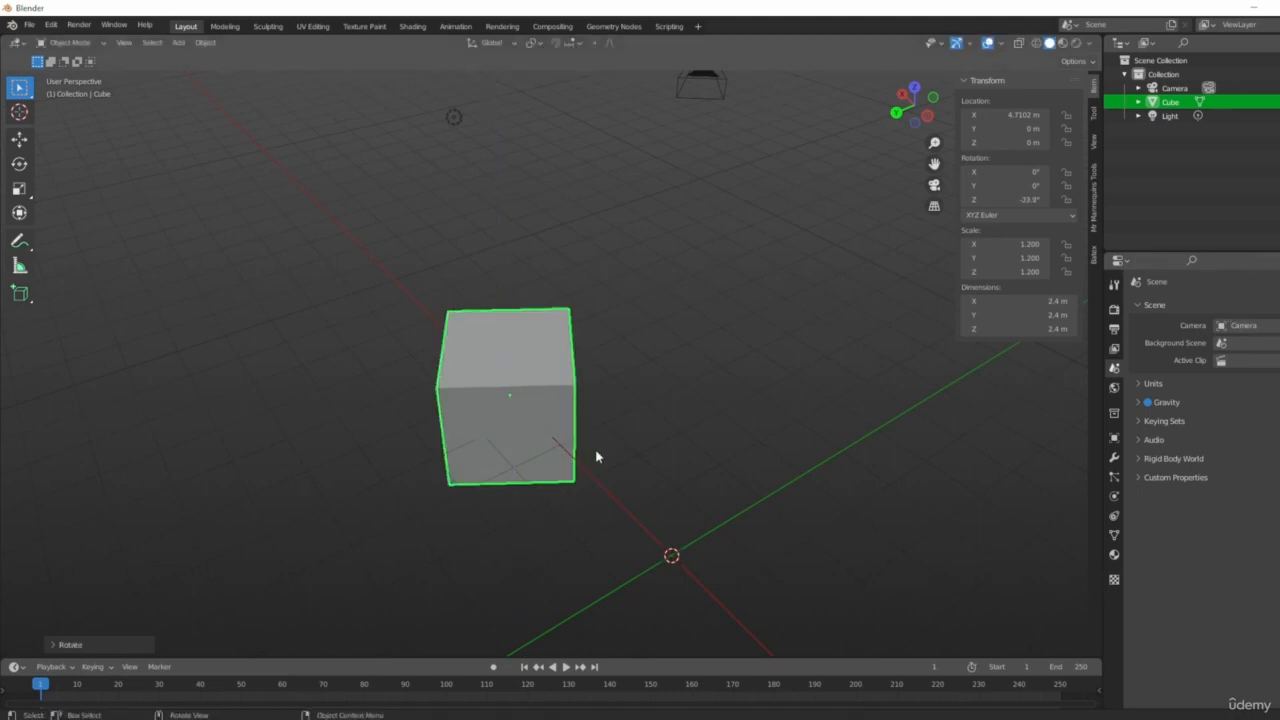
Undo the cube's rotation and its move along X.
{"action": "key", "text": "r"}
{"action": "key", "text": "z"}
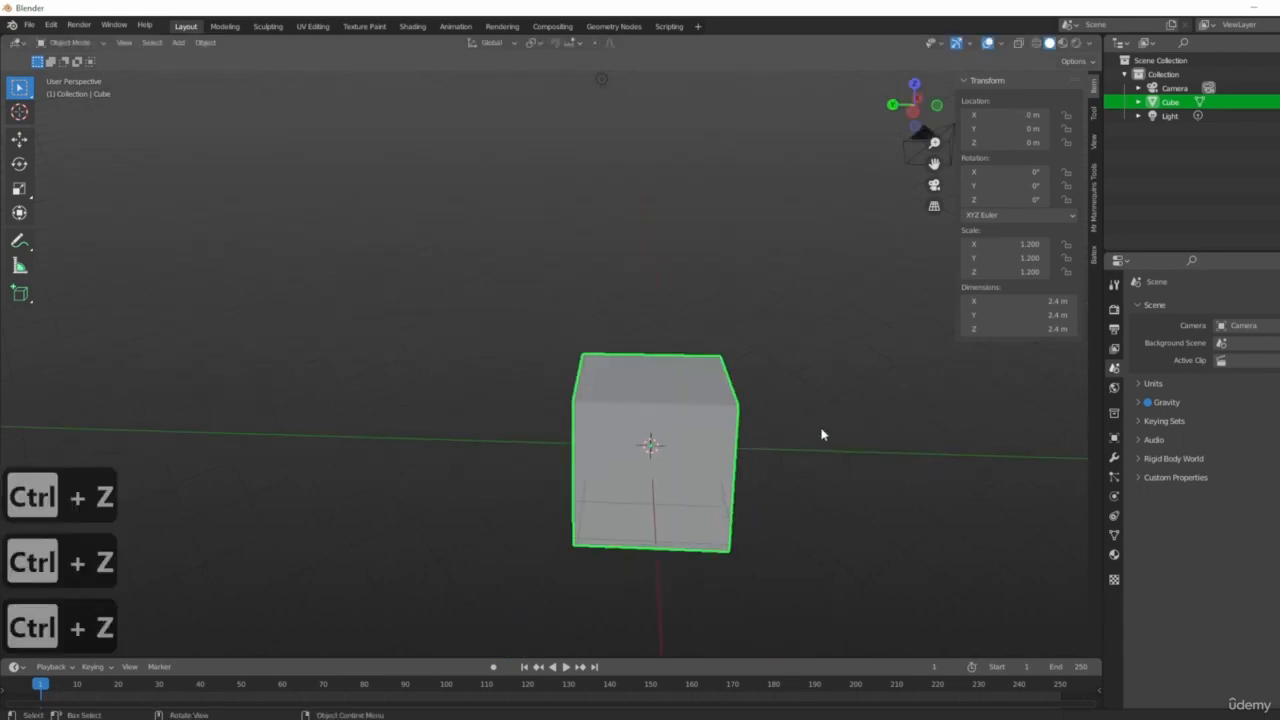
Stretch the cube along the Y axis to a scale of about 4.04.
{"action": "middle_click_drag", "start_coordinate": [823, 431], "coordinate": [737, 457]}
{"action": "middle_click_drag", "start_coordinate": [834, 434], "coordinate": [759, 487]}
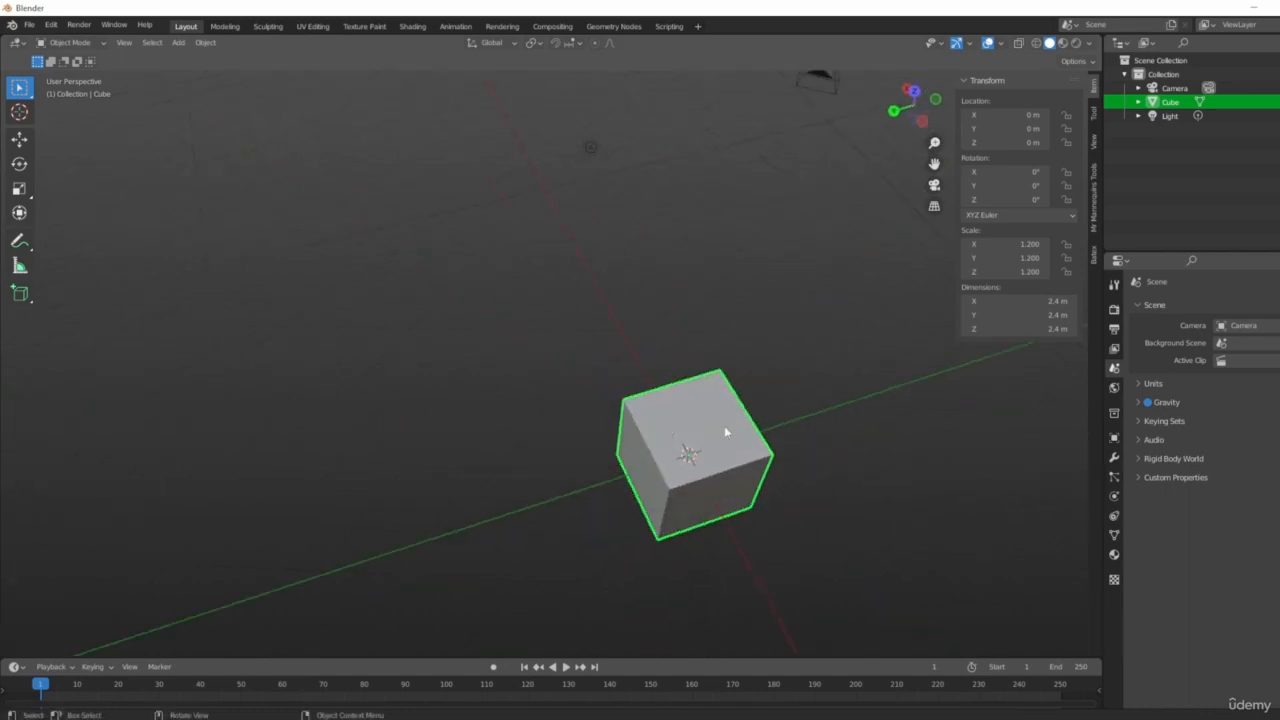
{"action": "middle_click_drag", "start_coordinate": [727, 432], "coordinate": [689, 489]}
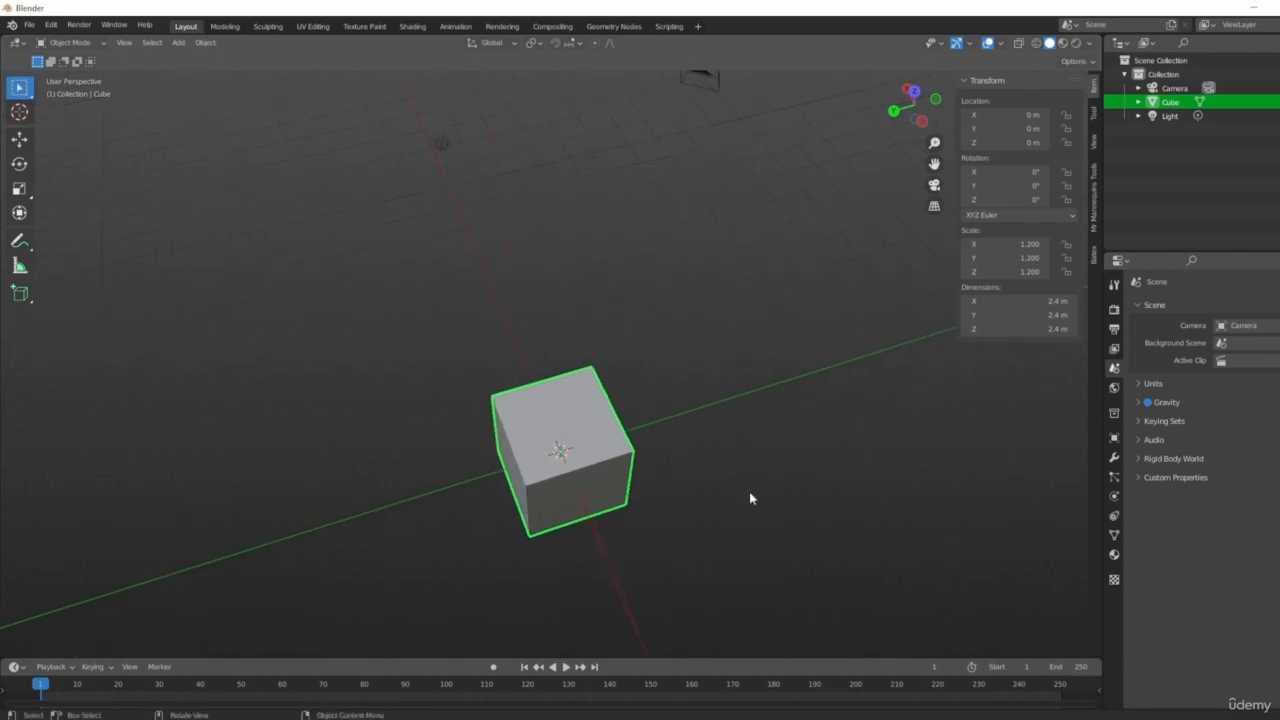
{"action": "key", "text": "s"}
{"action": "key", "text": "y"}
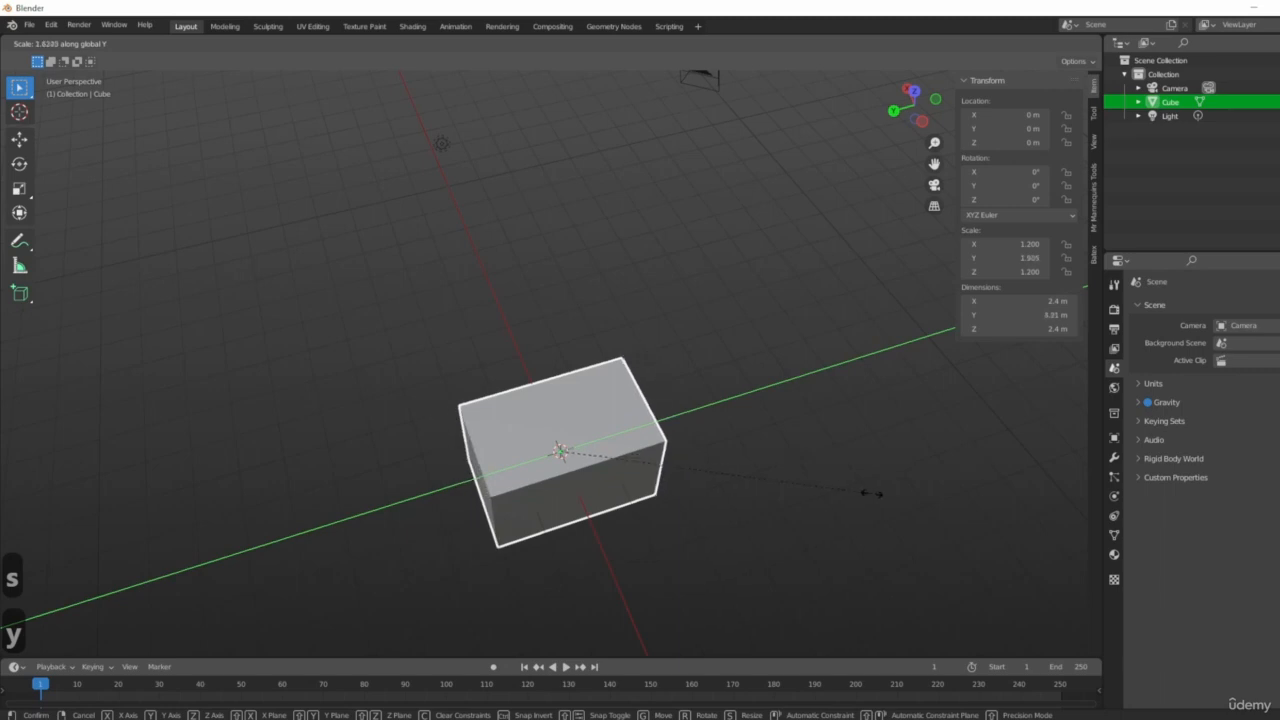
{"action": "left_click", "coordinate": [116, 481]}
Move the box in the ground plane, locked off Z, to about X -8.16 m and Y -10.77 m.
{"action": "middle_click_drag", "start_coordinate": [653, 462], "coordinate": [740, 397]}
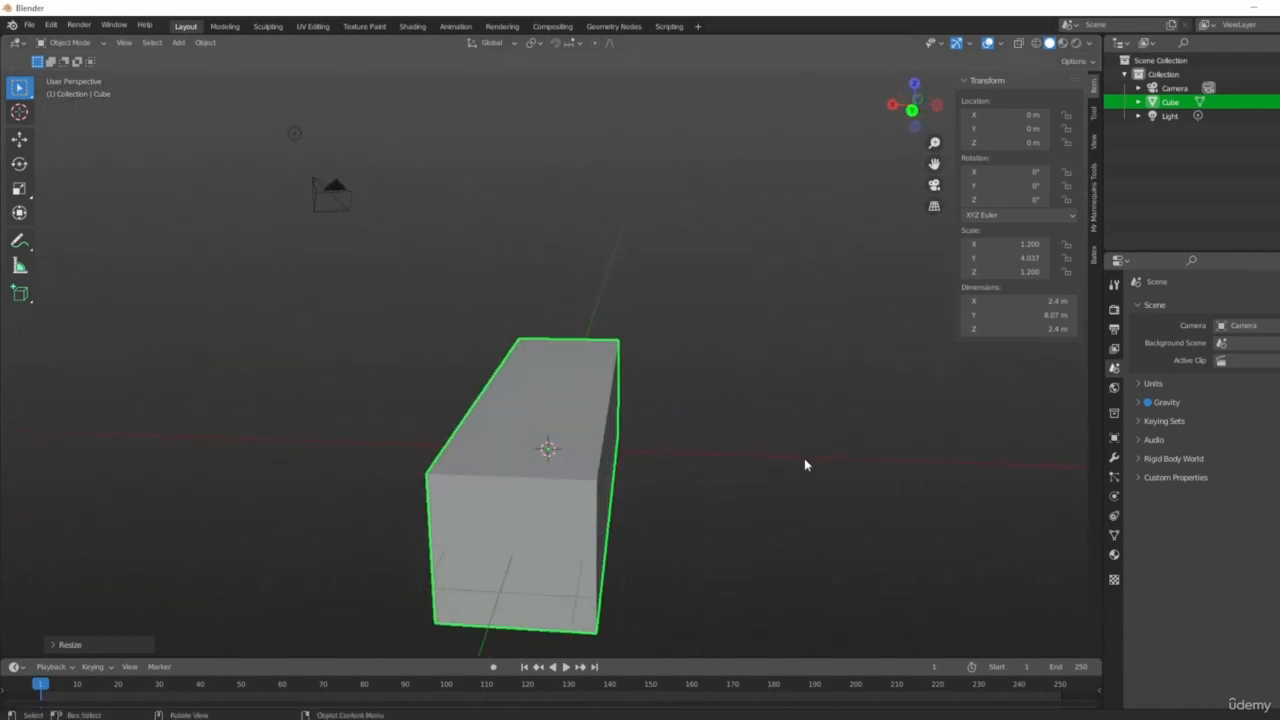
{"action": "middle_click_drag", "start_coordinate": [803, 463], "coordinate": [816, 505]}
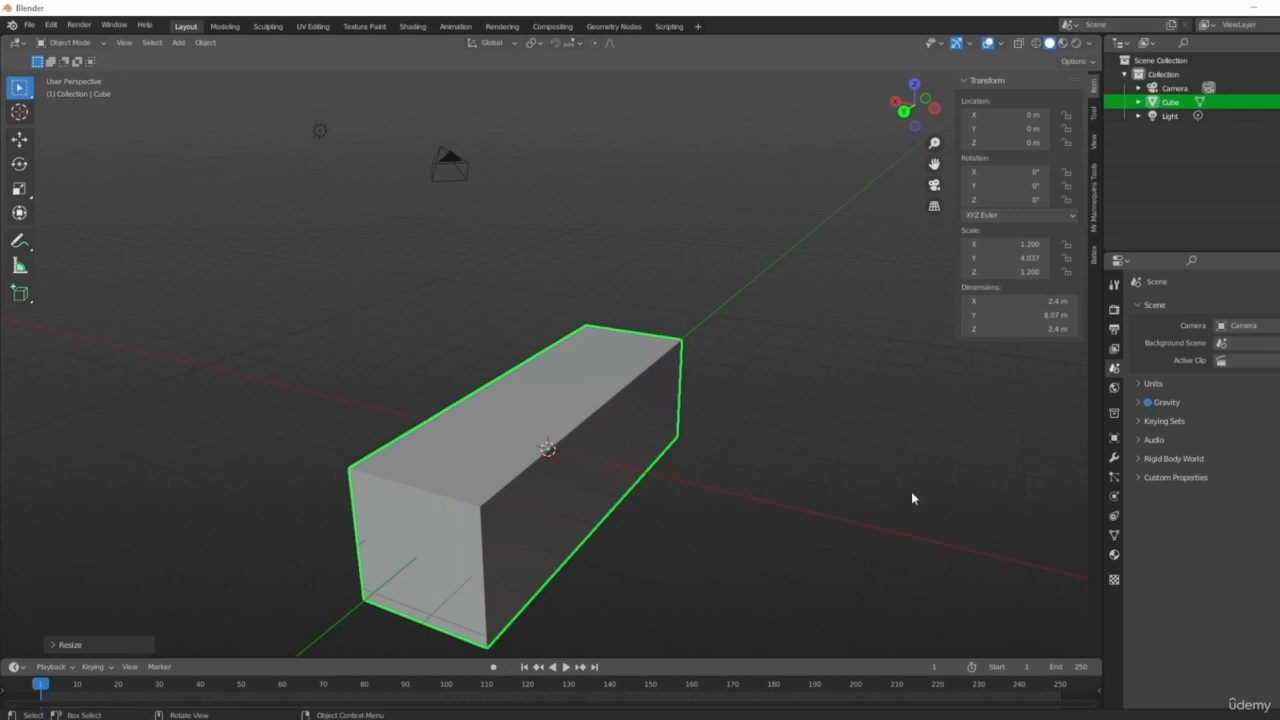
{"action": "middle_click_drag", "start_coordinate": [871, 474], "coordinate": [838, 483]}
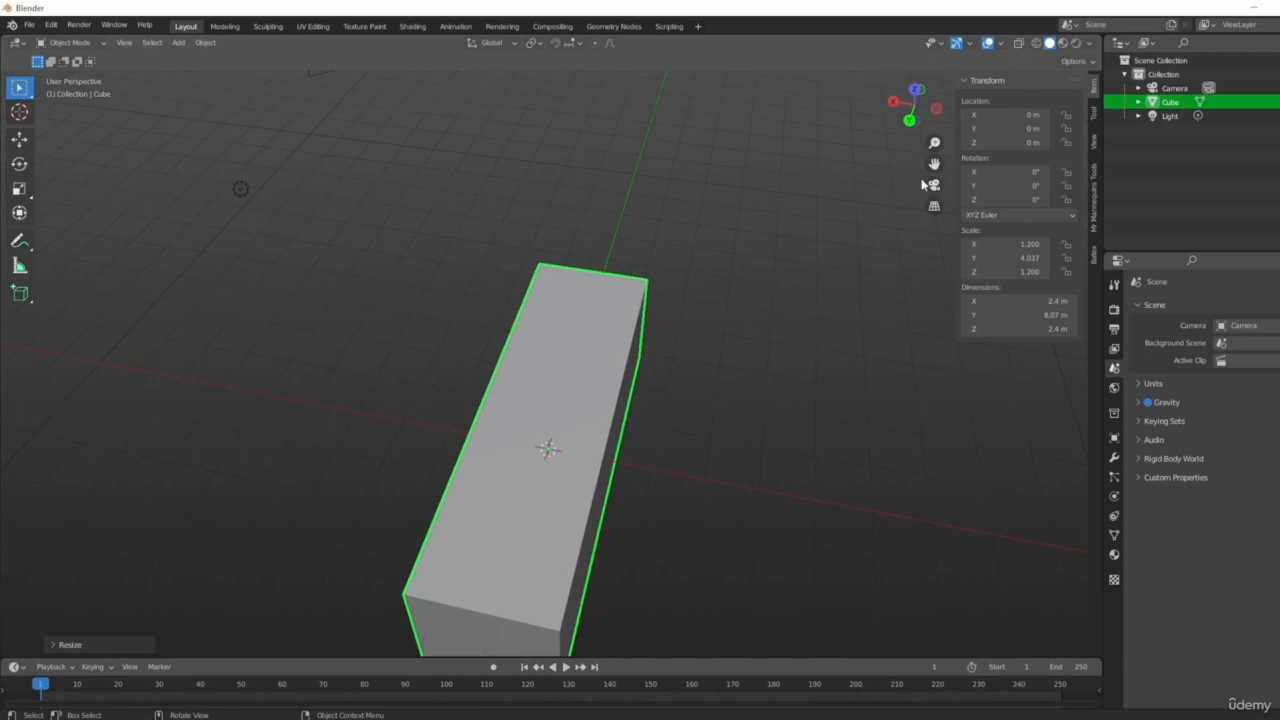
{"action": "middle_click_drag", "start_coordinate": [567, 448], "coordinate": [590, 506]}
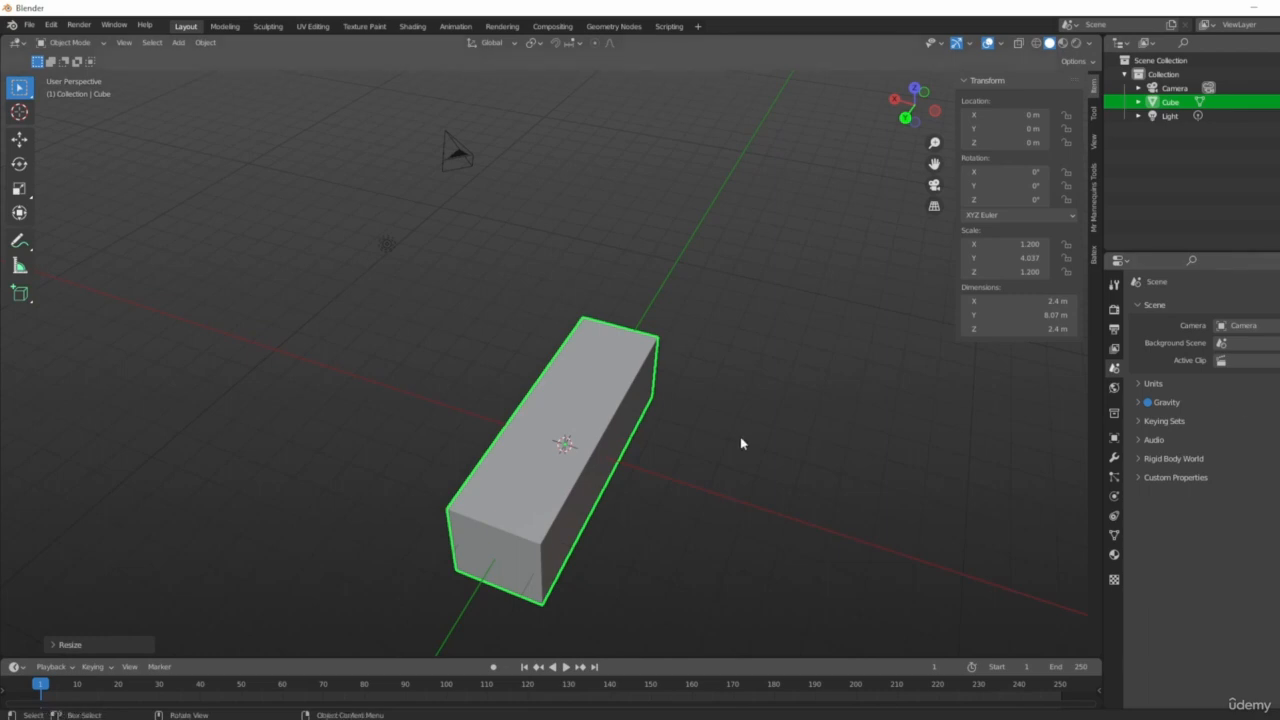
{"action": "left_click", "coordinate": [575, 382]}
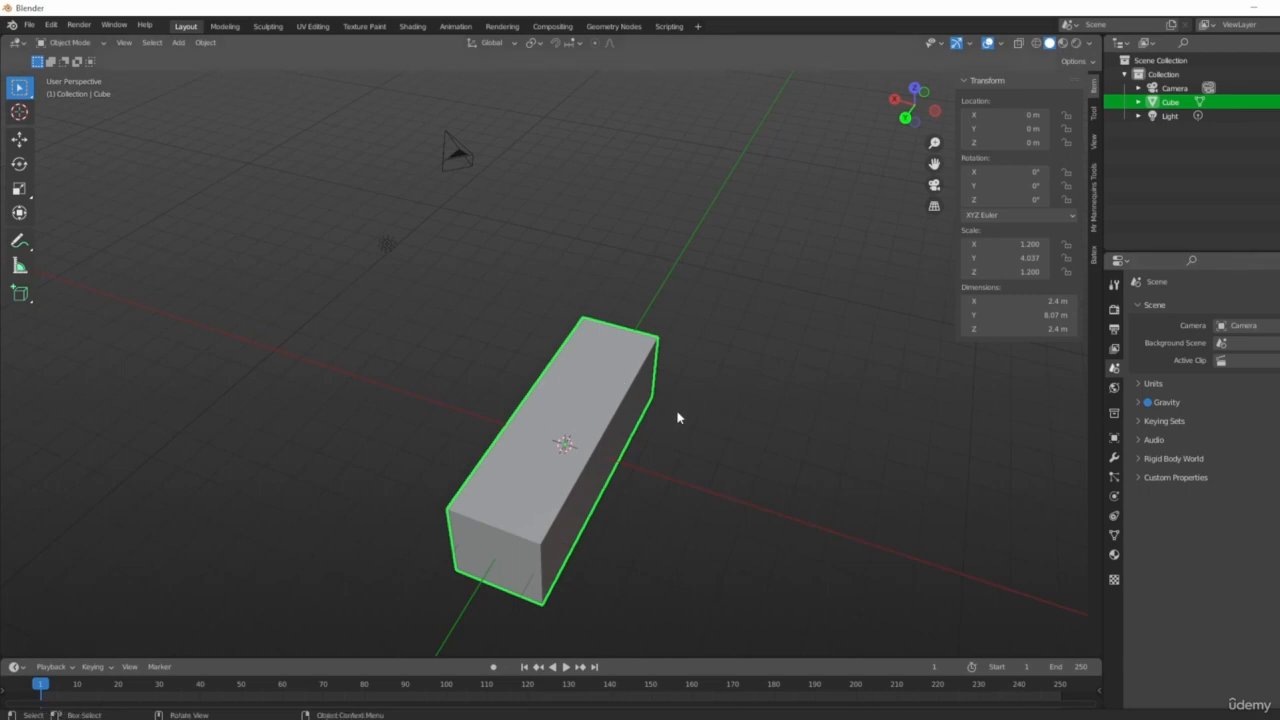
{"action": "middle_click_drag", "start_coordinate": [677, 417], "coordinate": [760, 449]}
{"action": "key", "text": "g"}
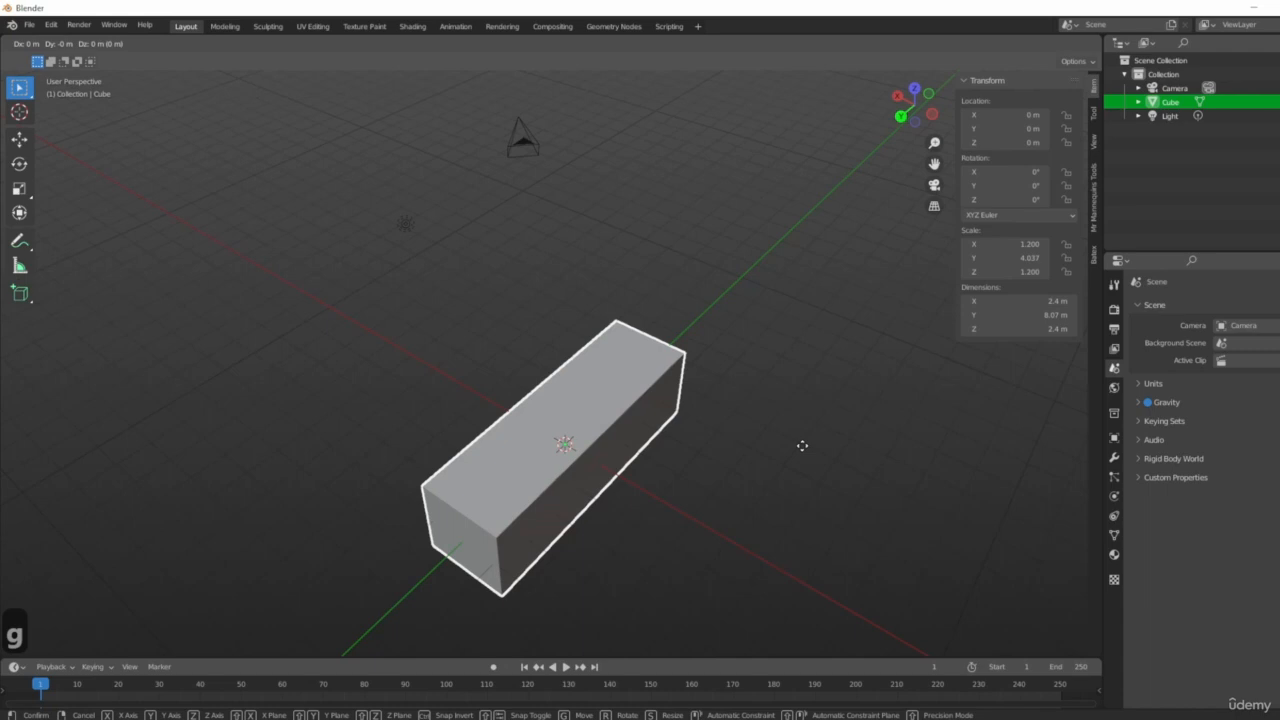
{"action": "key", "text": "z"}
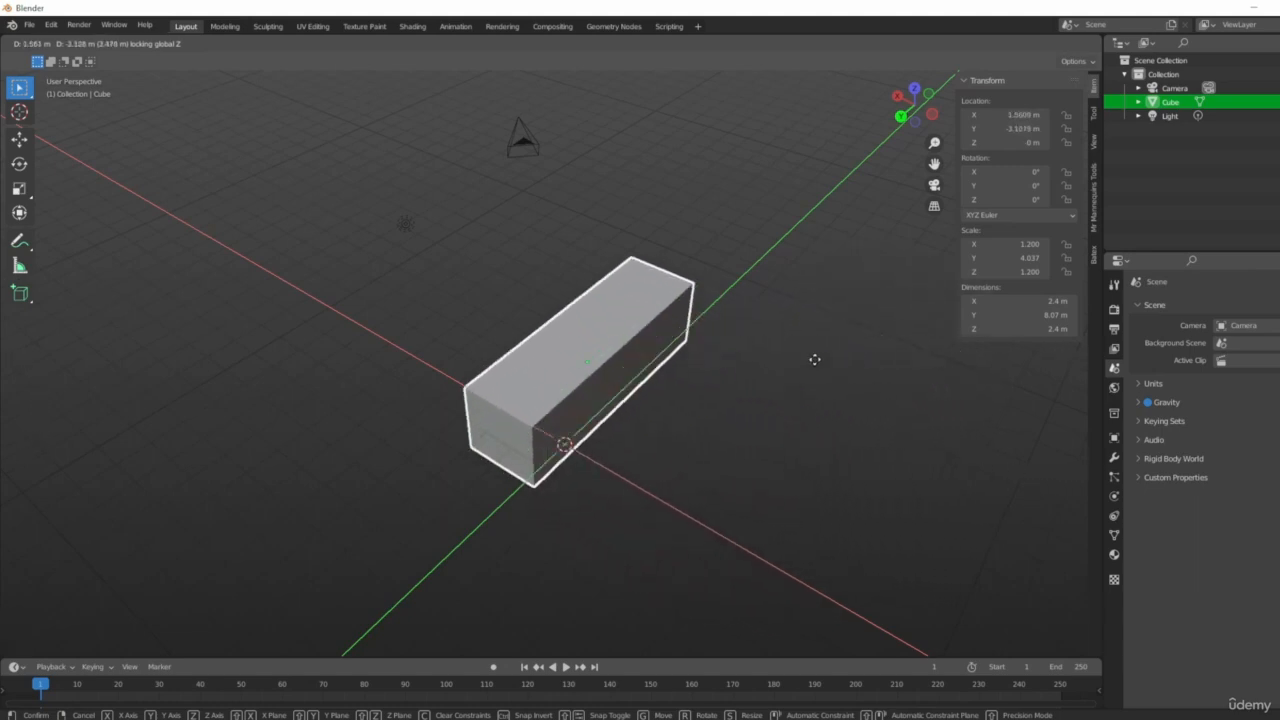
{"action": "left_click", "coordinate": [146, 366]}
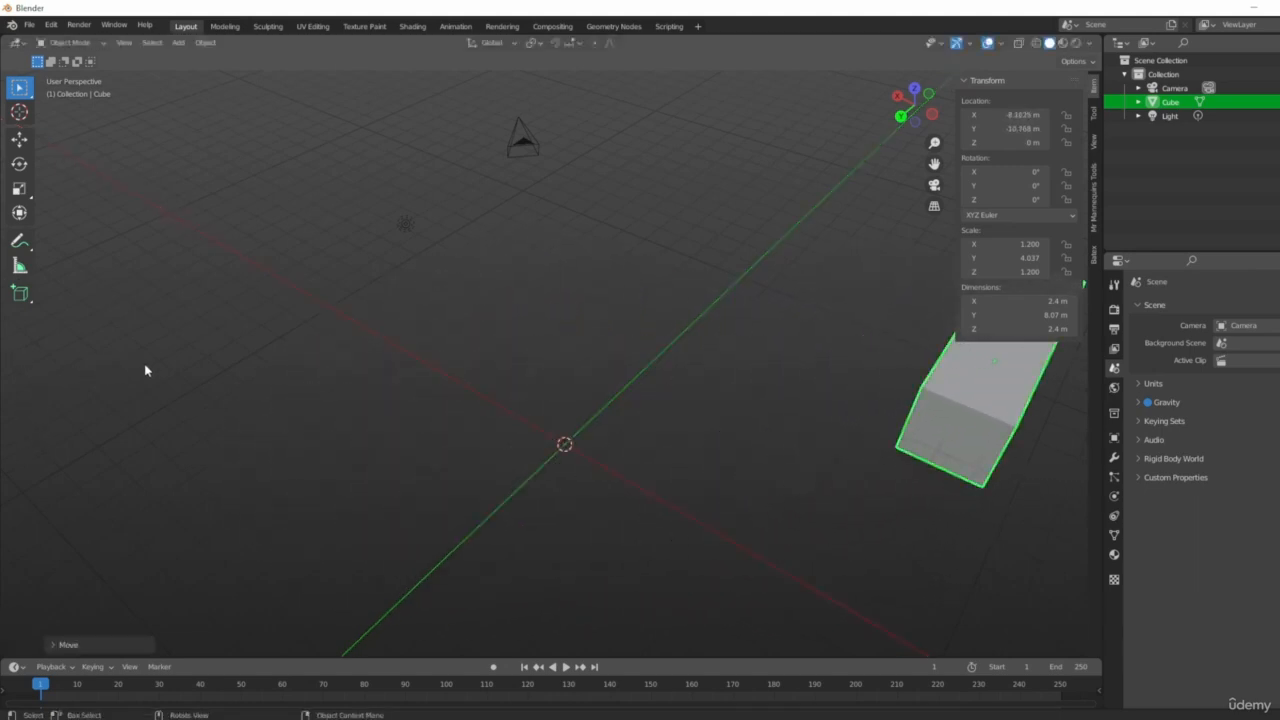
Scale the box down on X and Z only, excluding Y, to about 0.125 to form a thin bar.
{"action": "middle_click_drag", "start_coordinate": [737, 434], "coordinate": [629, 409]}
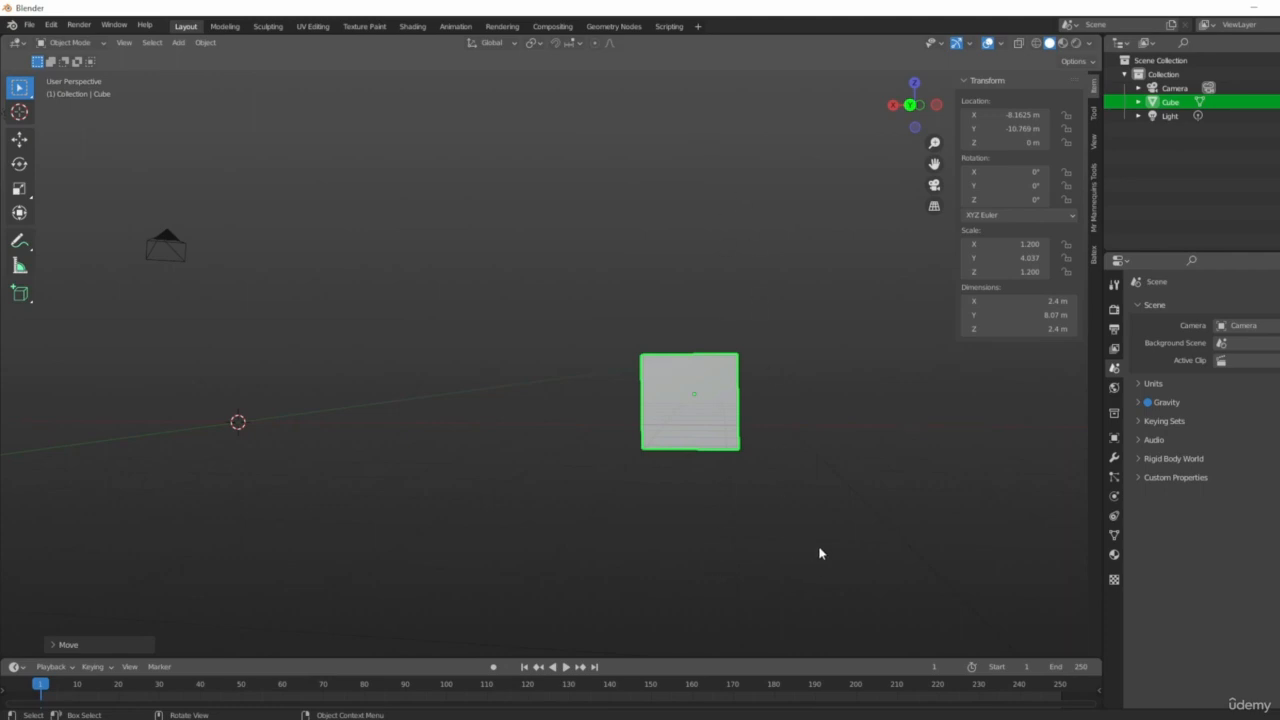
{"action": "middle_click_drag", "start_coordinate": [874, 474], "coordinate": [1026, 429]}
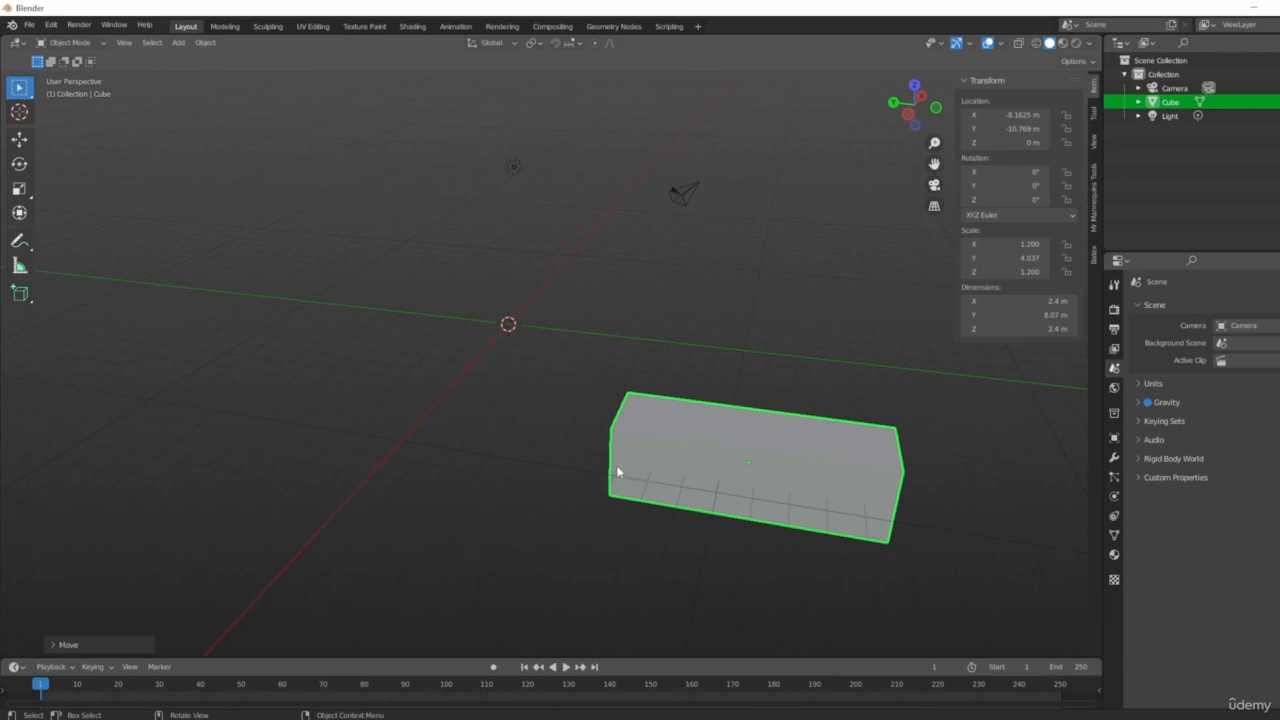
{"action": "middle_click_drag", "start_coordinate": [620, 471], "coordinate": [697, 483]}
{"action": "middle_click_drag", "start_coordinate": [851, 453], "coordinate": [738, 323], "text": "shift"}
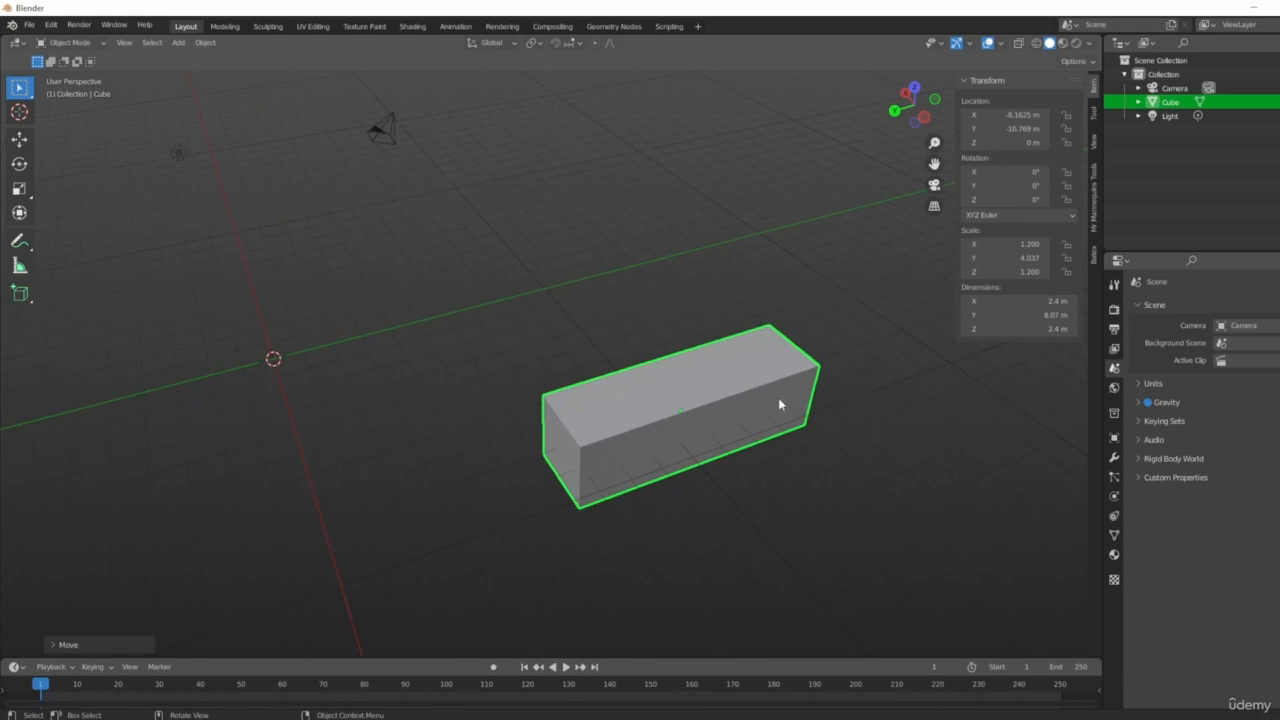
{"action": "mouse_move", "coordinate": [647, 437]}
{"action": "middle_mouse_down"}
{"action": "mouse_move", "coordinate": [820, 397]}
{"action": "mouse_move", "coordinate": [706, 450]}
{"action": "mouse_move", "coordinate": [627, 432]}
{"action": "middle_mouse_up"}
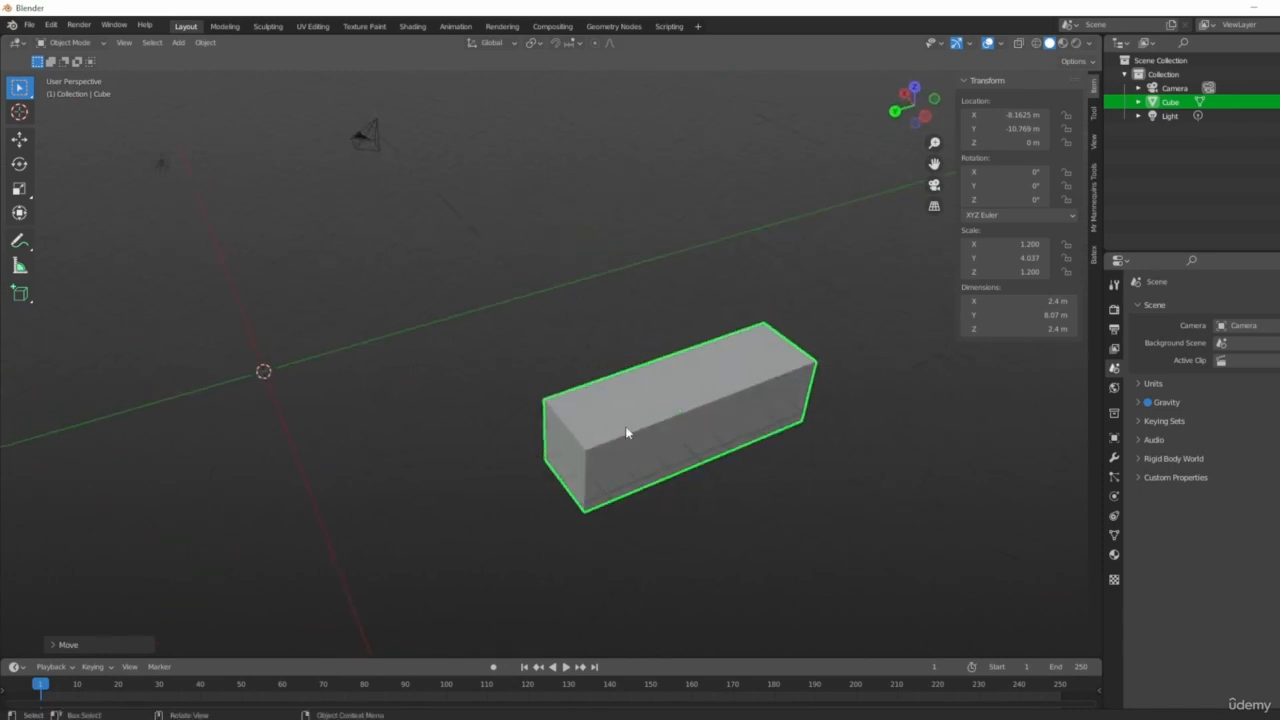
{"action": "middle_click_drag", "start_coordinate": [746, 389], "coordinate": [713, 441]}
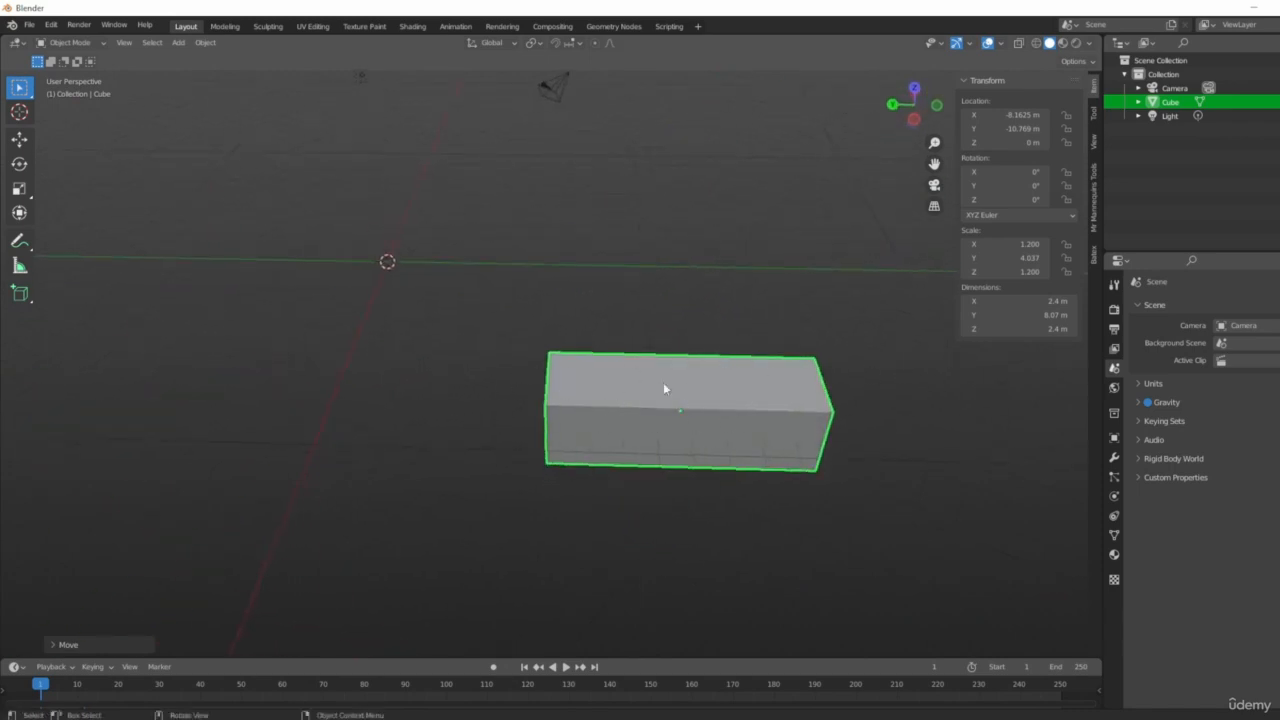
{"action": "middle_click_drag", "start_coordinate": [716, 456], "coordinate": [774, 486]}
{"action": "key", "text": "s"}
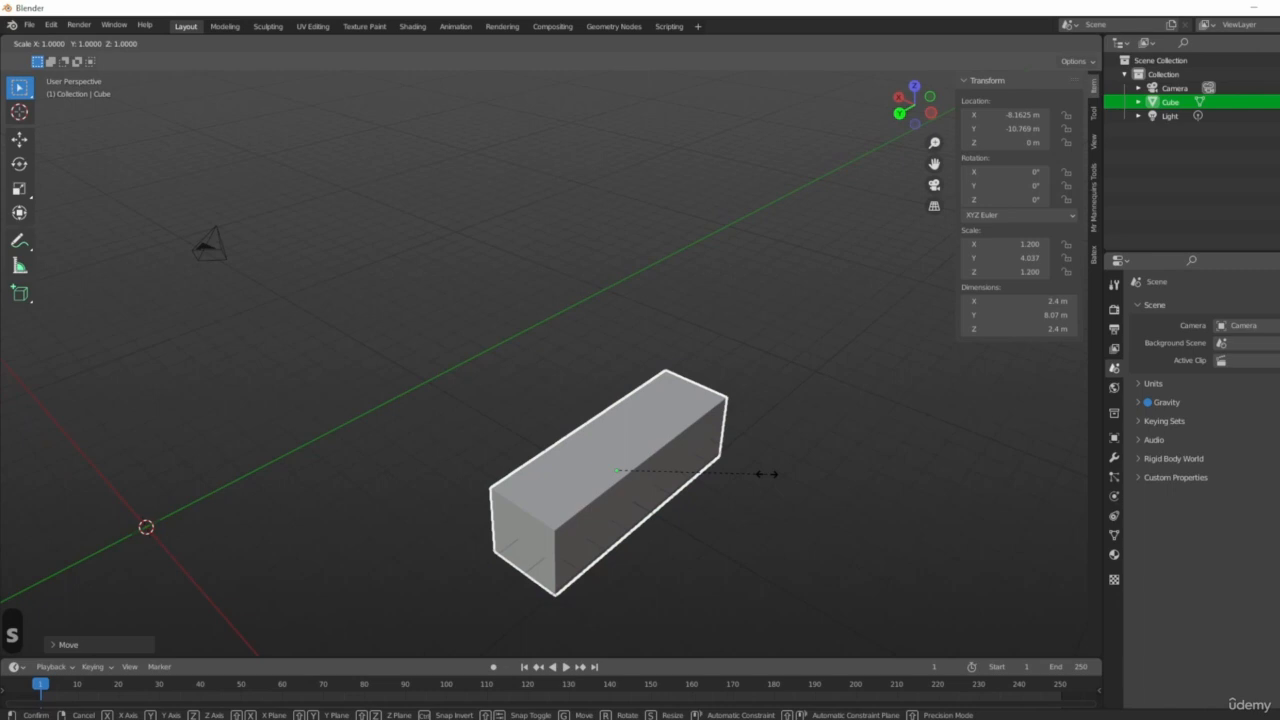
{"action": "key", "text": "y"}
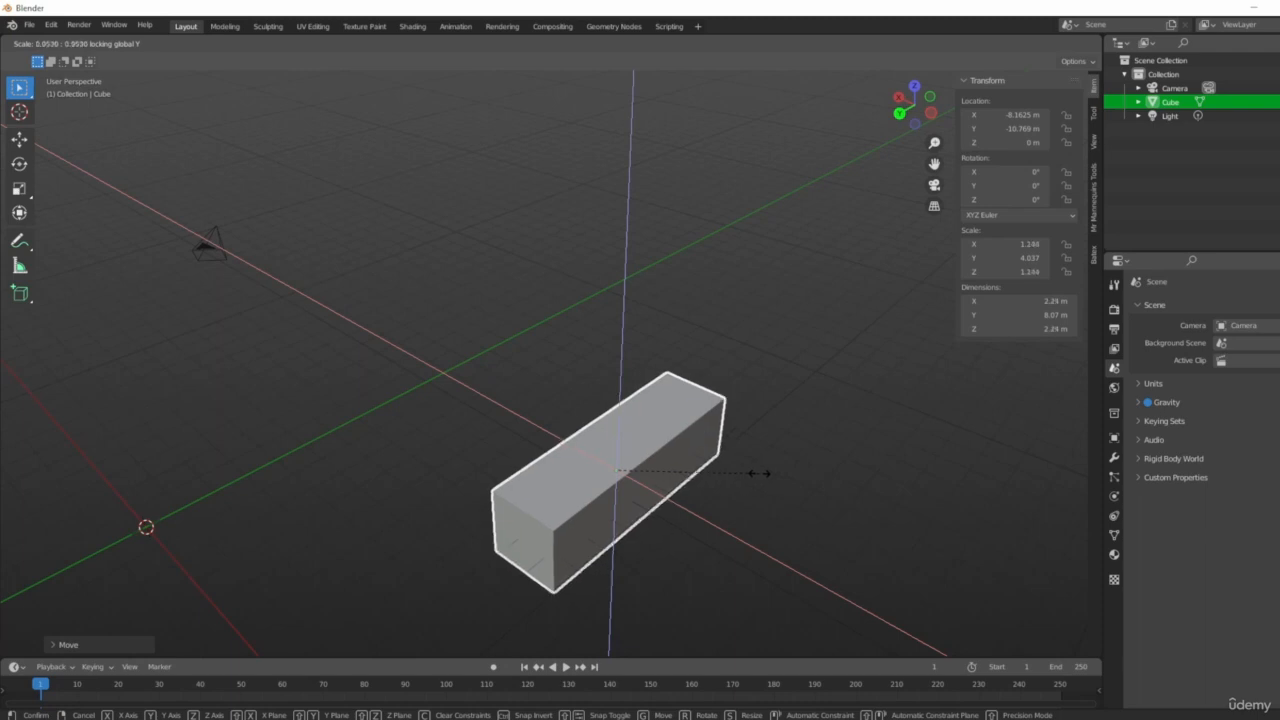
{"action": "left_click", "coordinate": [629, 487]}
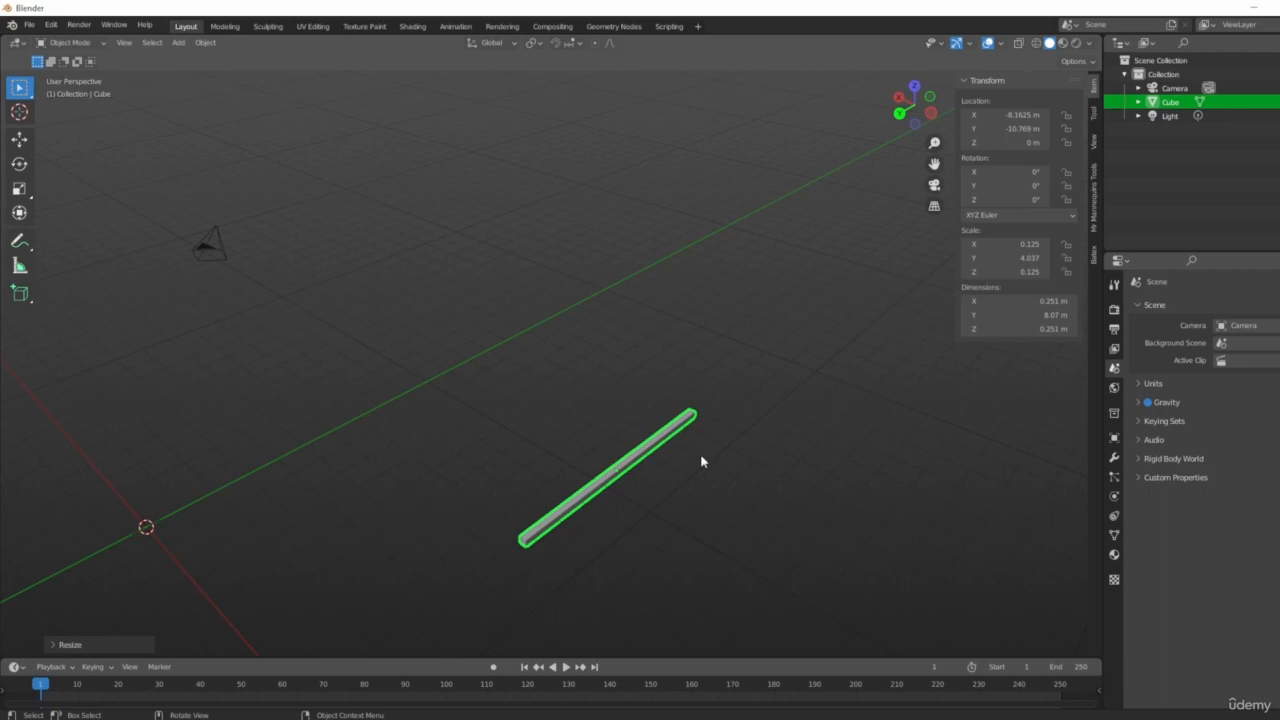
{"action": "middle_click_drag", "start_coordinate": [1074, 460], "coordinate": [731, 511]}
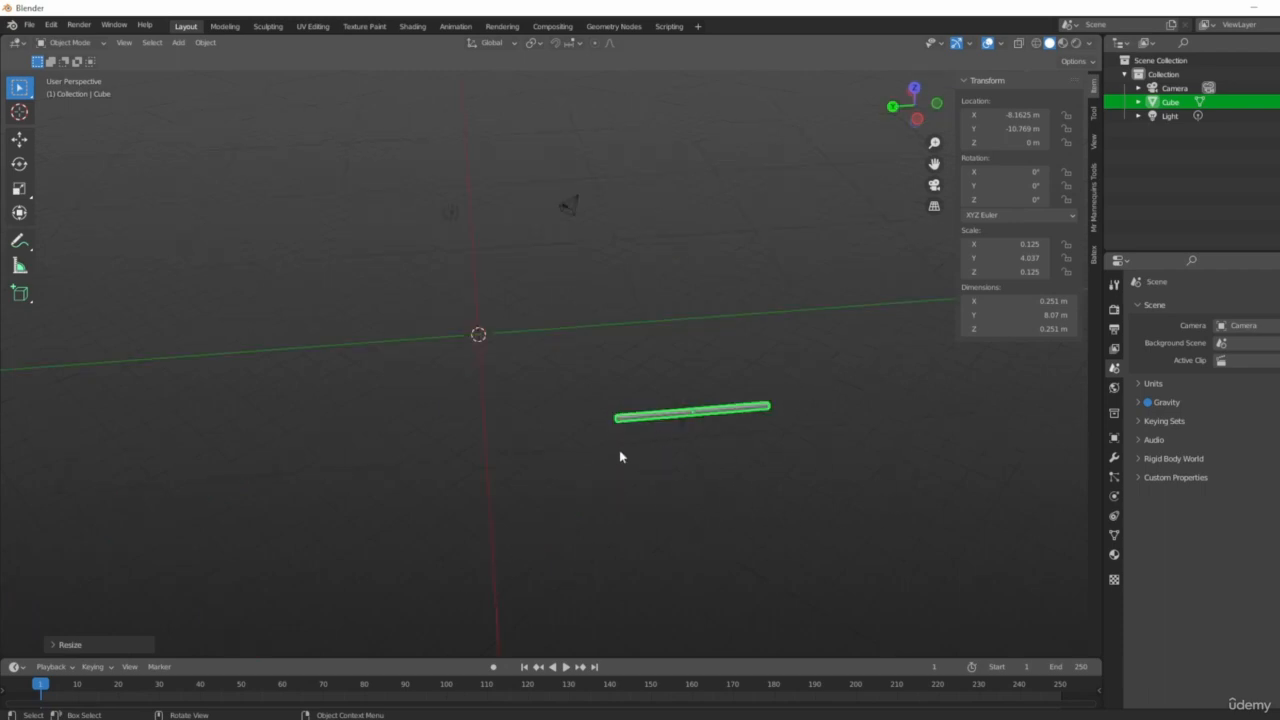
{"action": "middle_click_drag", "start_coordinate": [620, 451], "coordinate": [700, 443]}
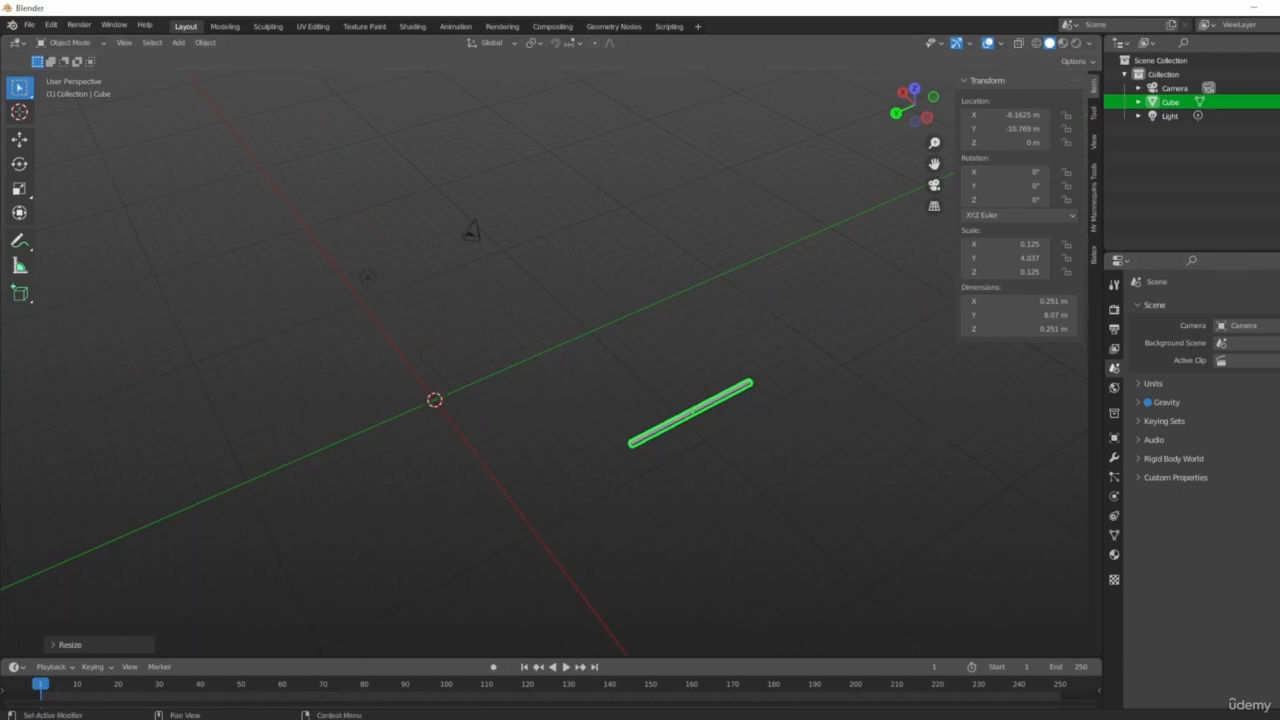
Set the bar's Z rotation to 45° in the transform properties.
{"action": "middle_click_drag", "start_coordinate": [720, 446], "coordinate": [885, 399]}
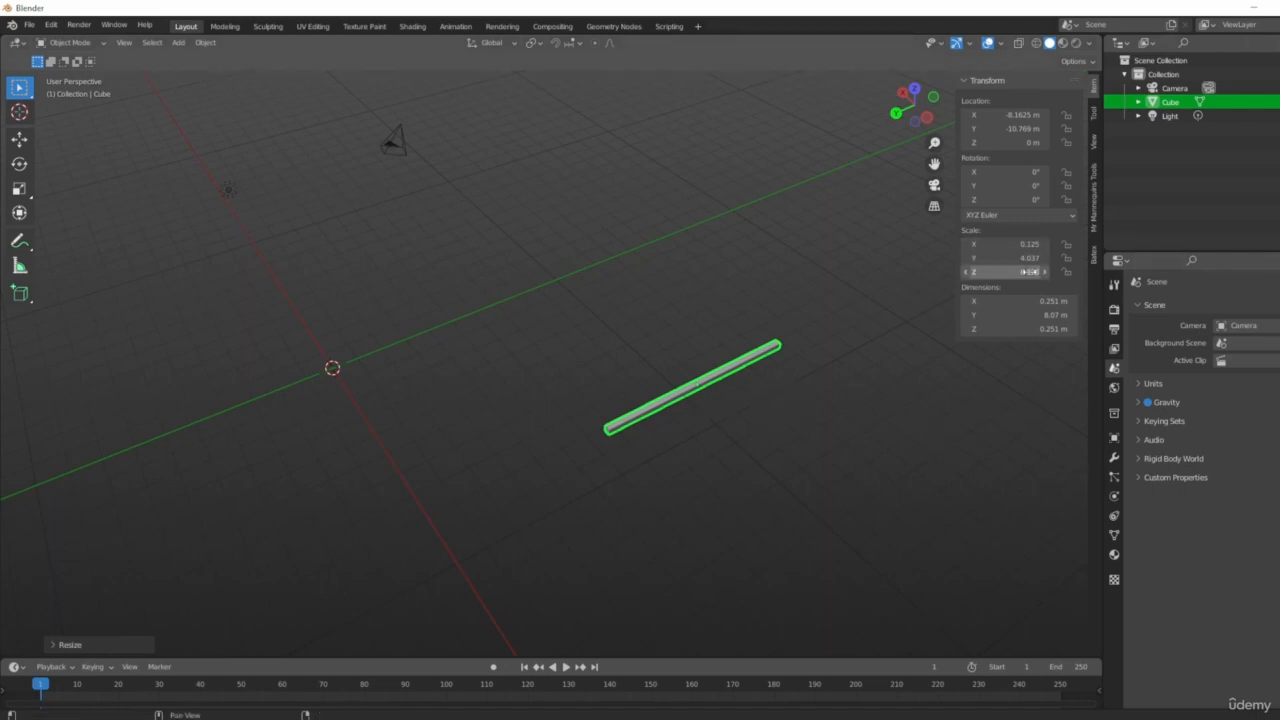
{"action": "left_click", "coordinate": [1030, 172]}
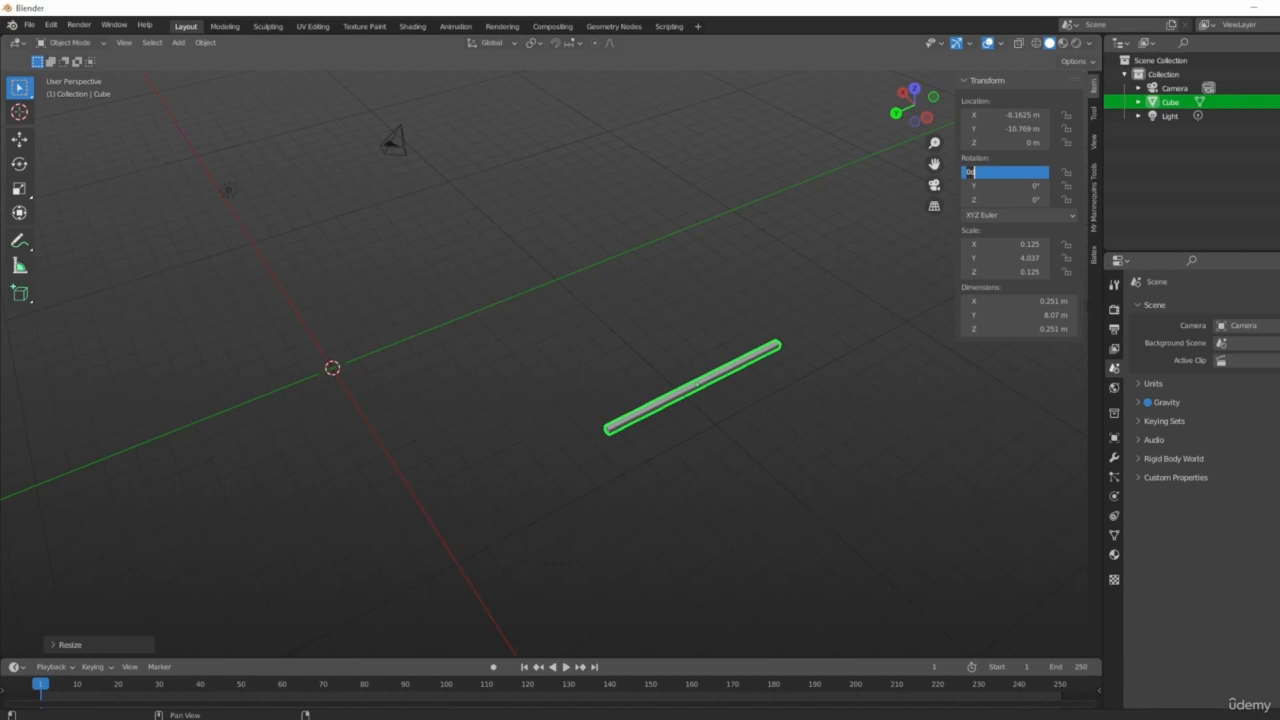
{"action": "key", "text": "Tab"}
{"action": "key", "text": "Tab"}
{"action": "type", "text": "45"}
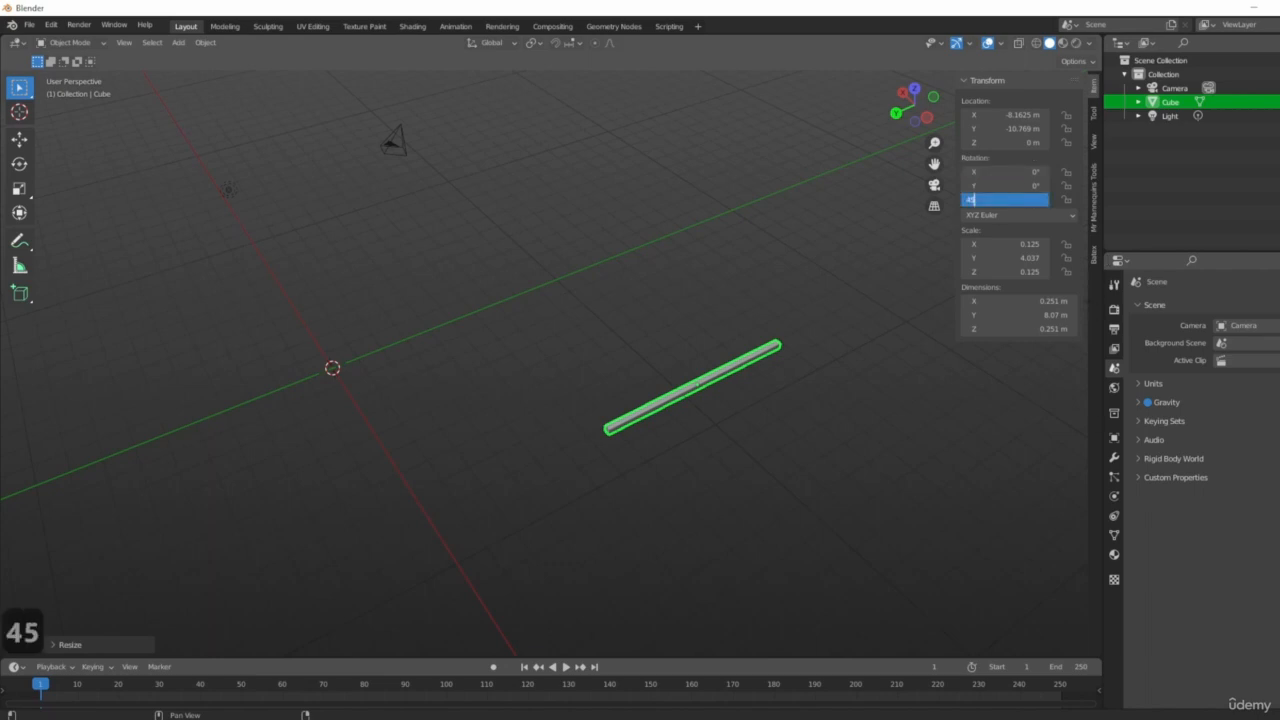
{"action": "key", "text": "Return"}
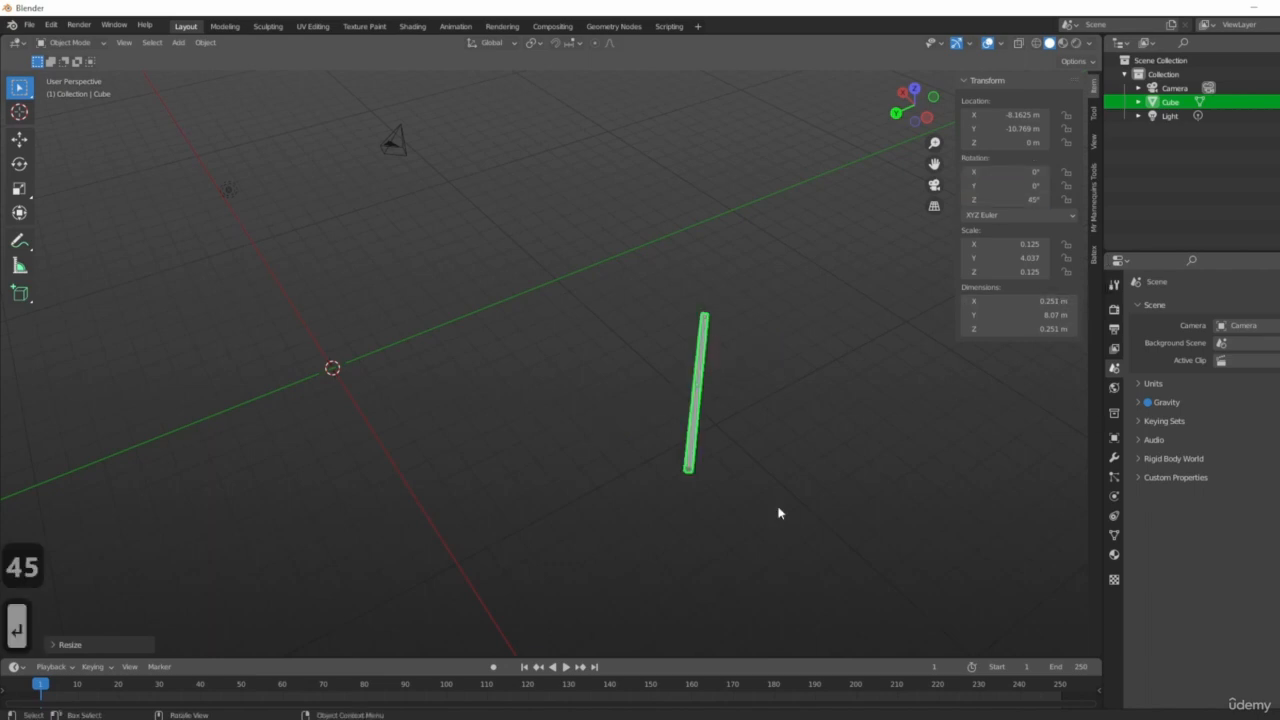
Set the bar's Z rotation to 90° in the transform properties.
{"action": "middle_click_drag", "start_coordinate": [640, 346], "coordinate": [792, 431]}
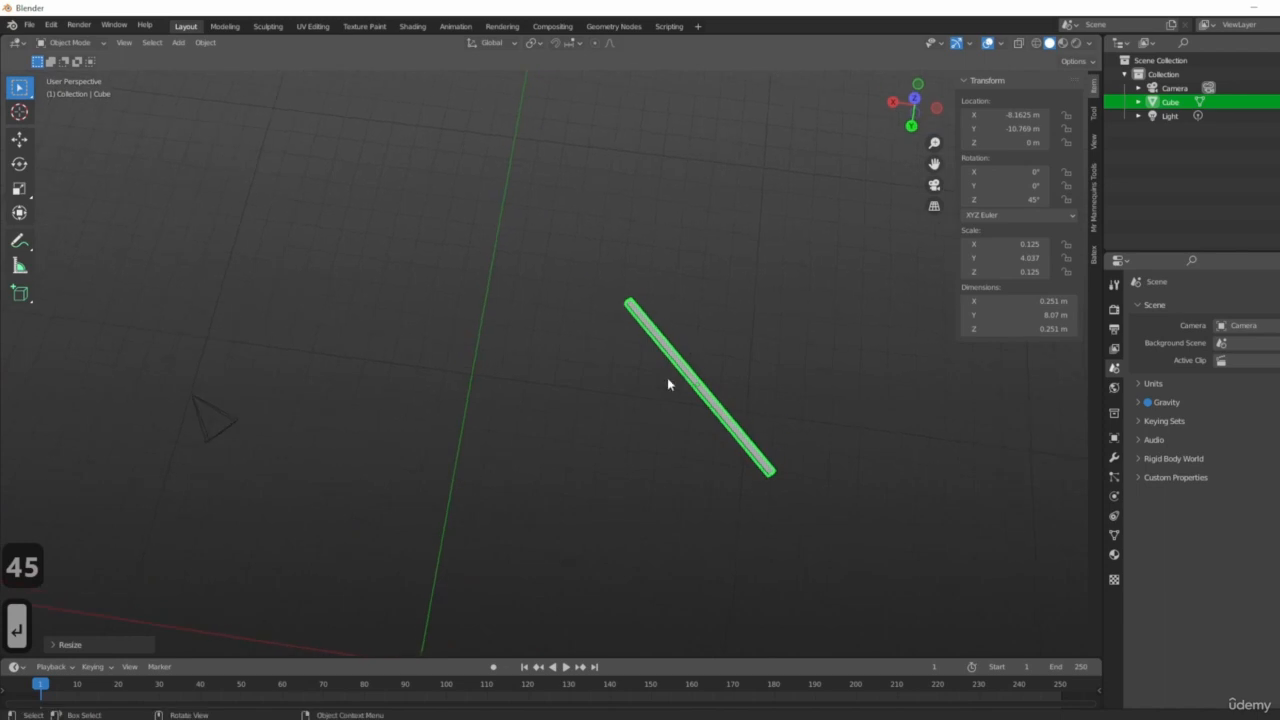
{"action": "left_click", "coordinate": [1020, 199]}
{"action": "type", "text": "90"}
{"action": "key", "text": "Return"}
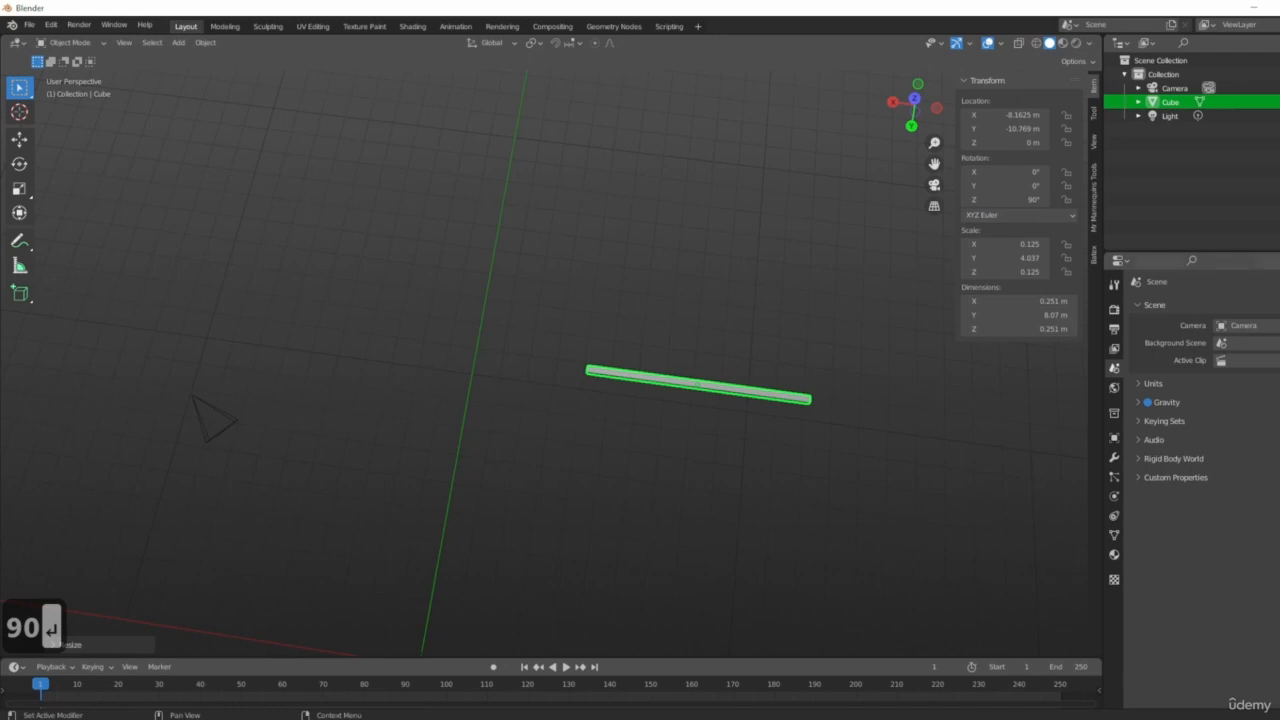
Rotate the bar a further 45° about the Z axis.
{"action": "middle_click_drag", "start_coordinate": [580, 377], "coordinate": [686, 357]}
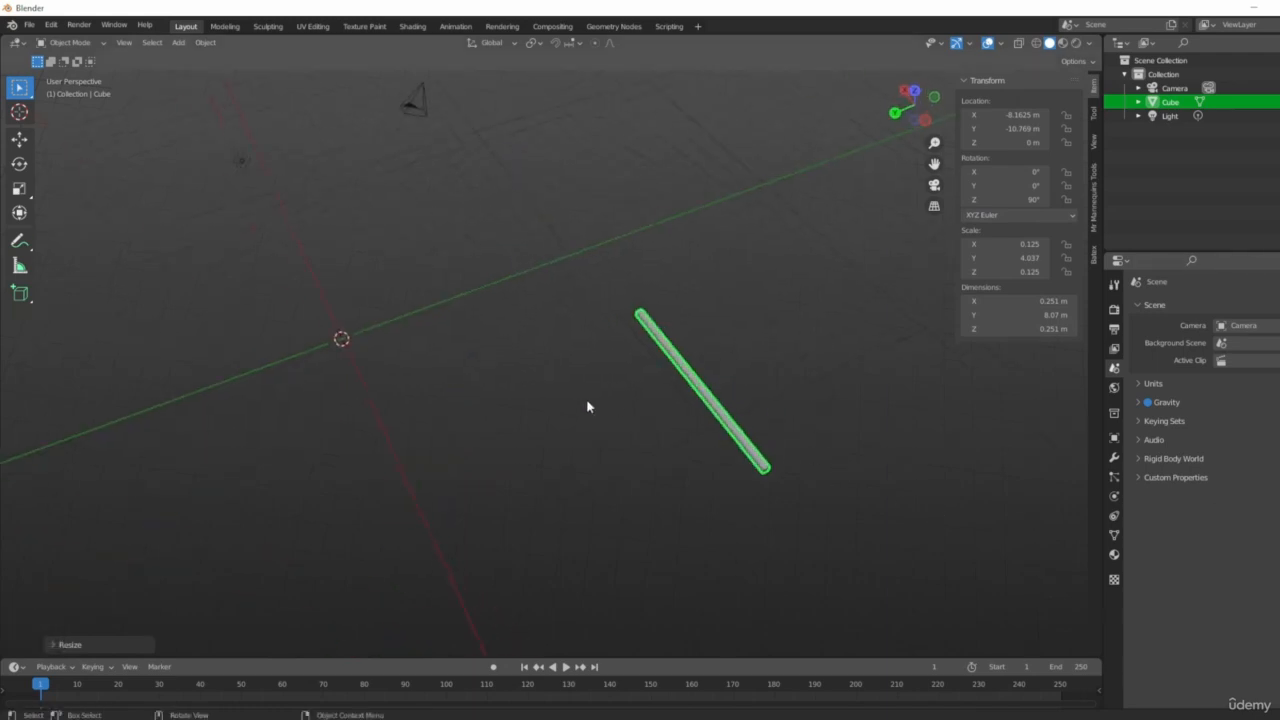
{"action": "middle_click_drag", "start_coordinate": [588, 406], "coordinate": [620, 420]}
{"action": "middle_click_drag", "start_coordinate": [697, 480], "coordinate": [617, 440]}
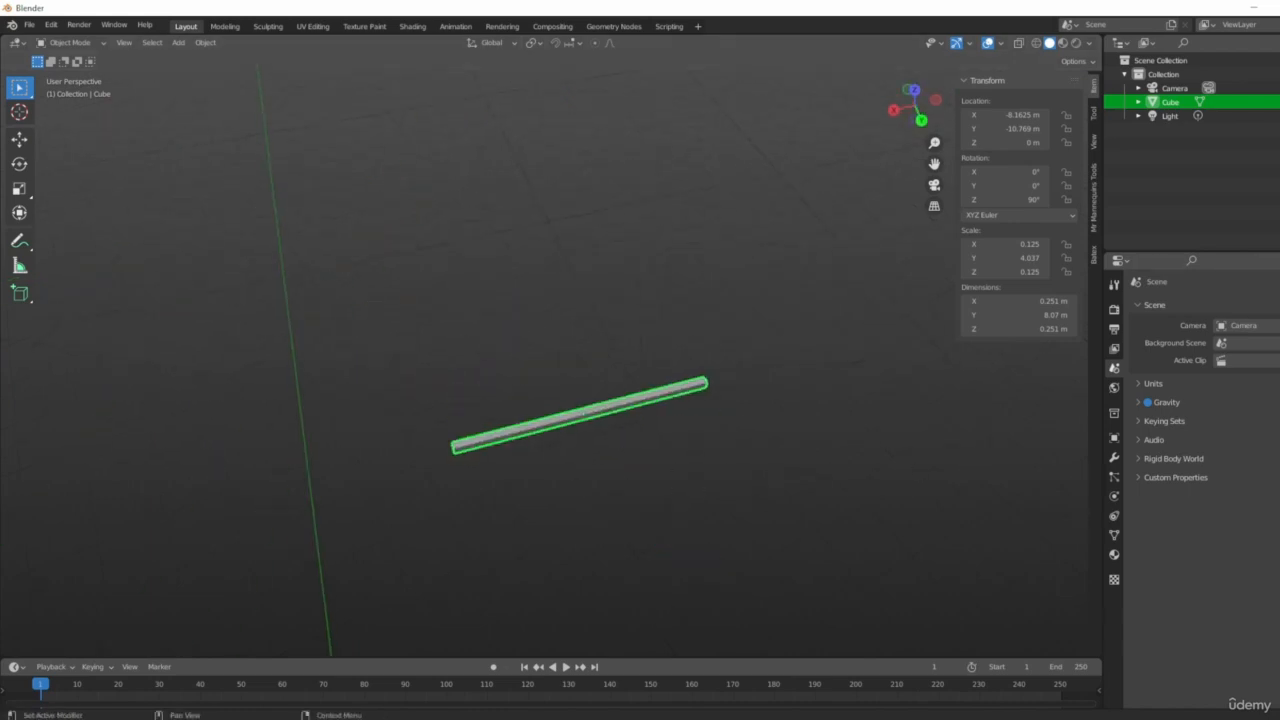
{"action": "middle_click_drag", "start_coordinate": [655, 433], "coordinate": [700, 494]}
{"action": "middle_click_drag", "start_coordinate": [758, 531], "coordinate": [814, 409]}
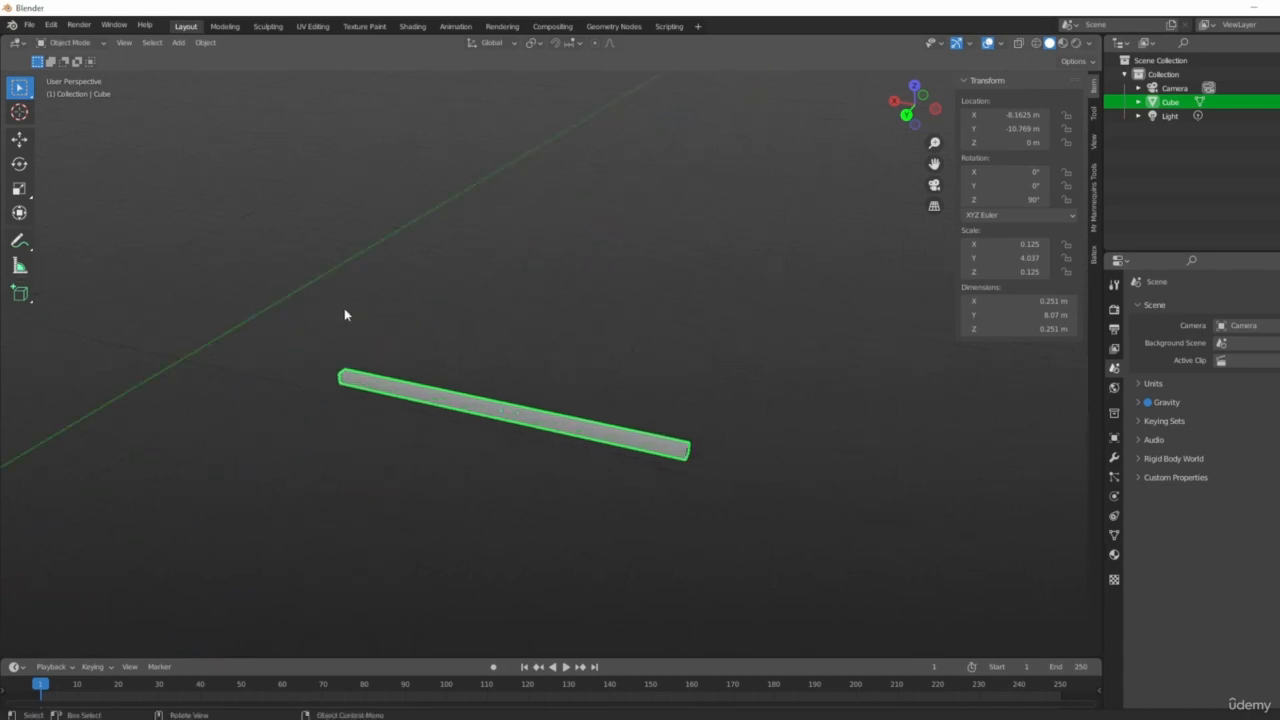
{"action": "key", "text": "r"}
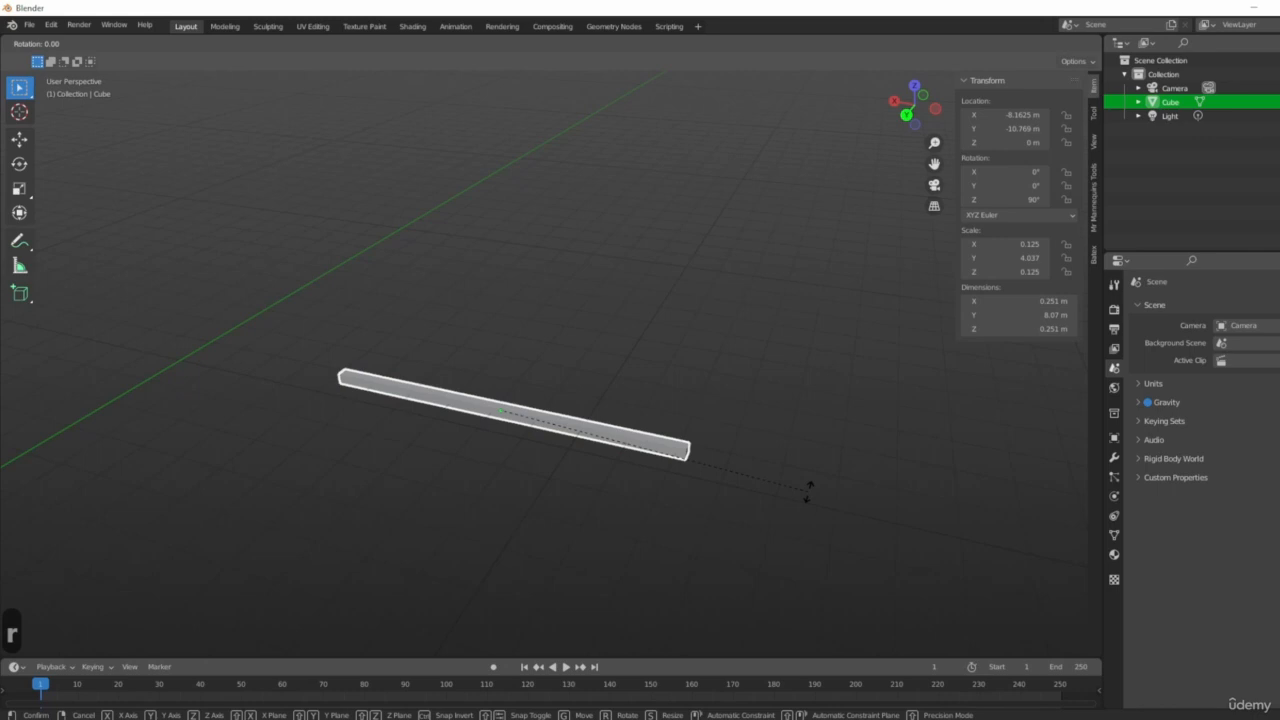
{"action": "key", "text": "z"}
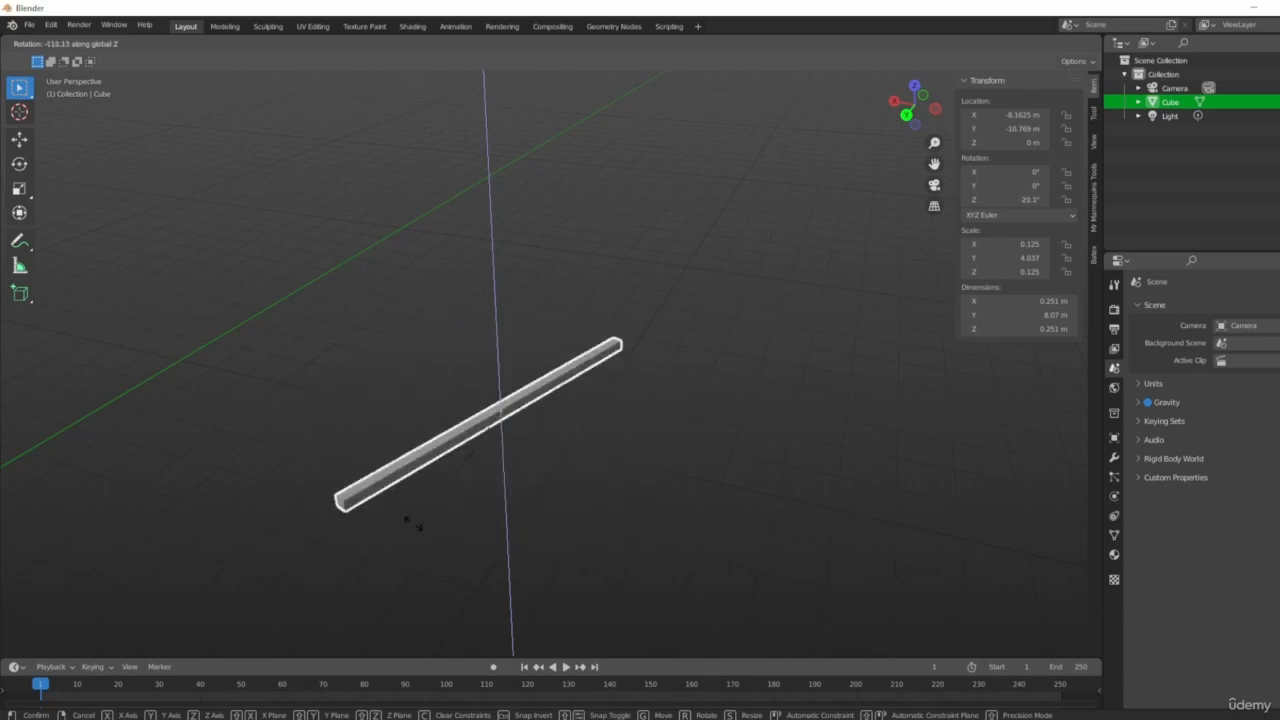
{"action": "type", "text": "45"}
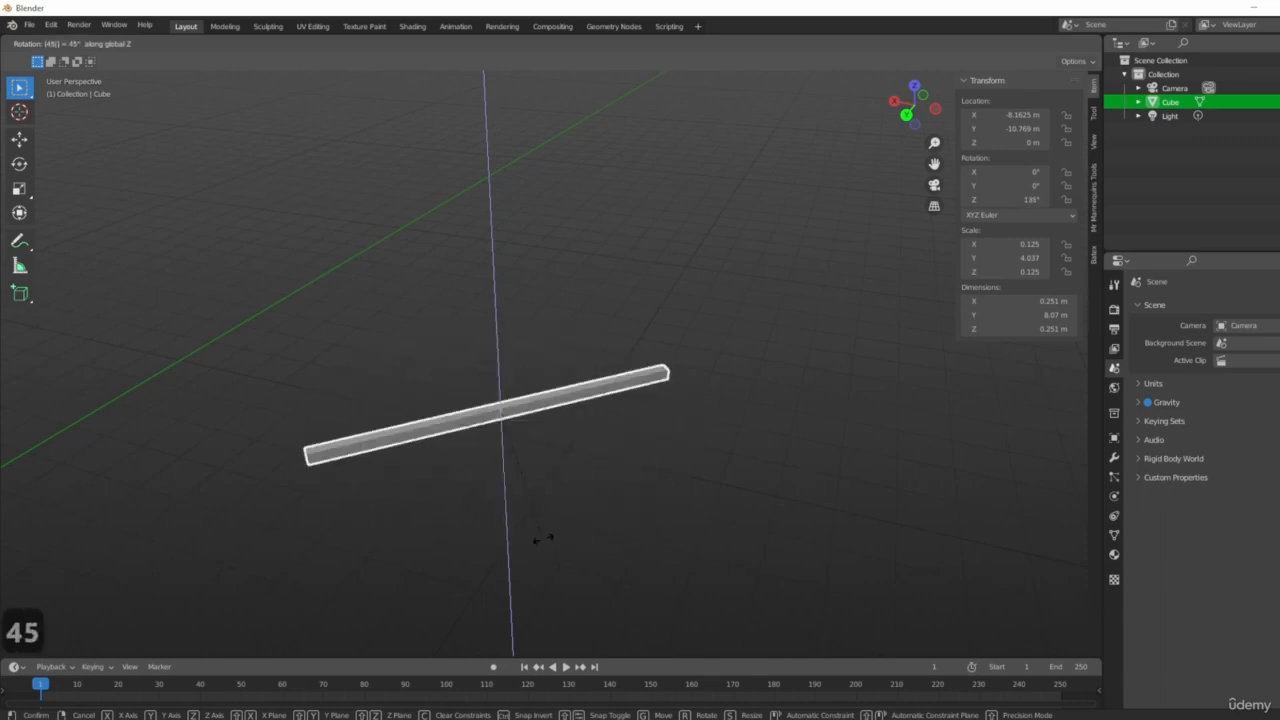
{"action": "left_click", "coordinate": [543, 539]}
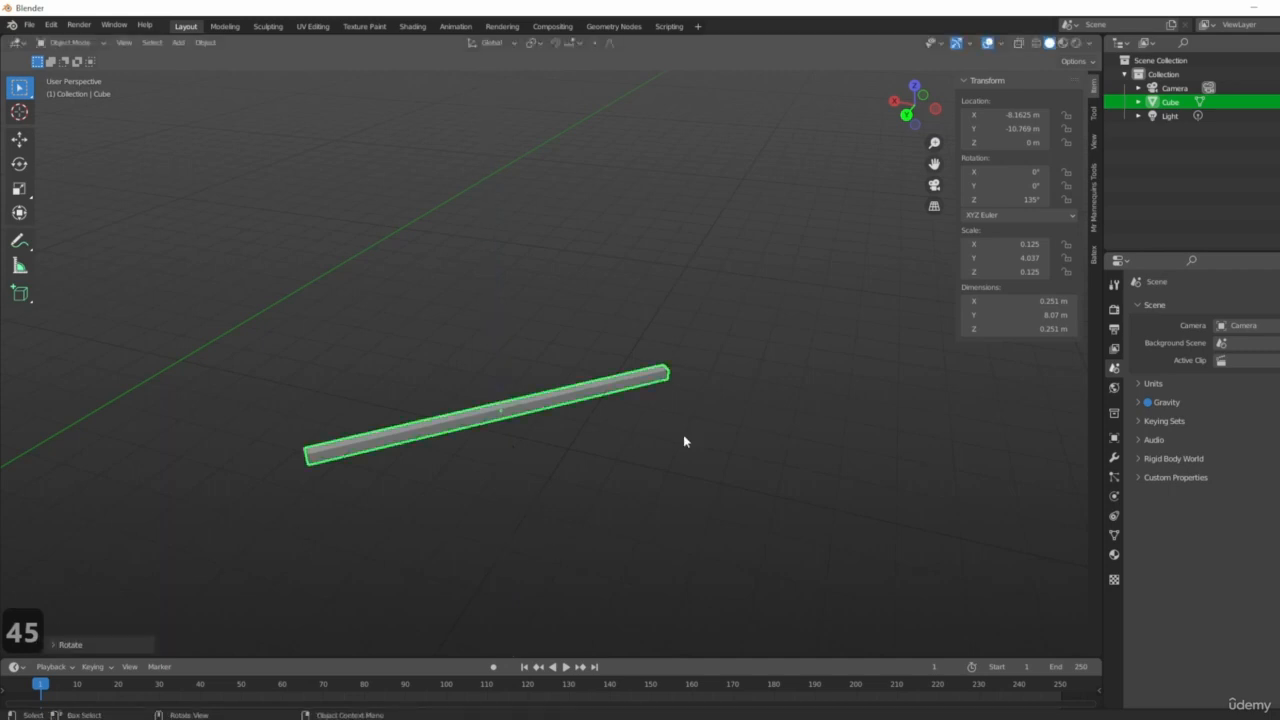
Reset the bar's Z rotation to 0° in the transform properties.
{"action": "middle_click_drag", "start_coordinate": [684, 441], "coordinate": [562, 522]}
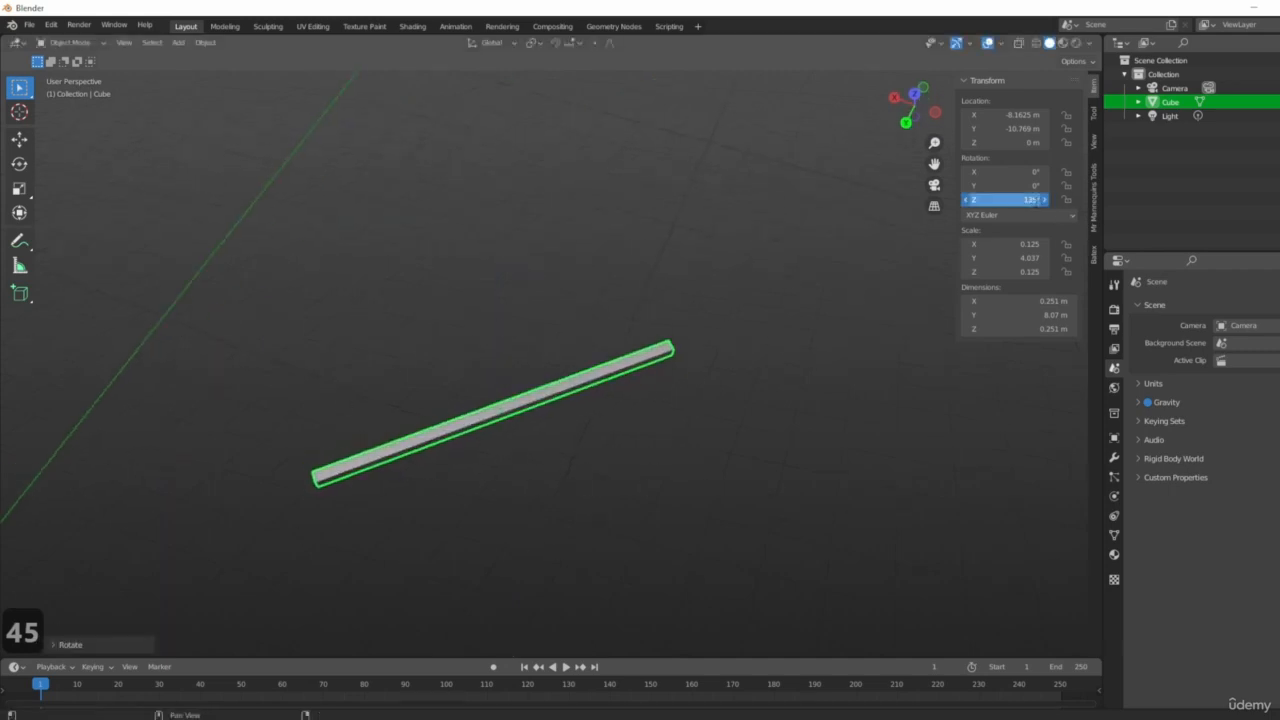
{"action": "double_click", "coordinate": [1010, 199]}
{"action": "type", "text": "0"}
{"action": "key", "text": "Return"}
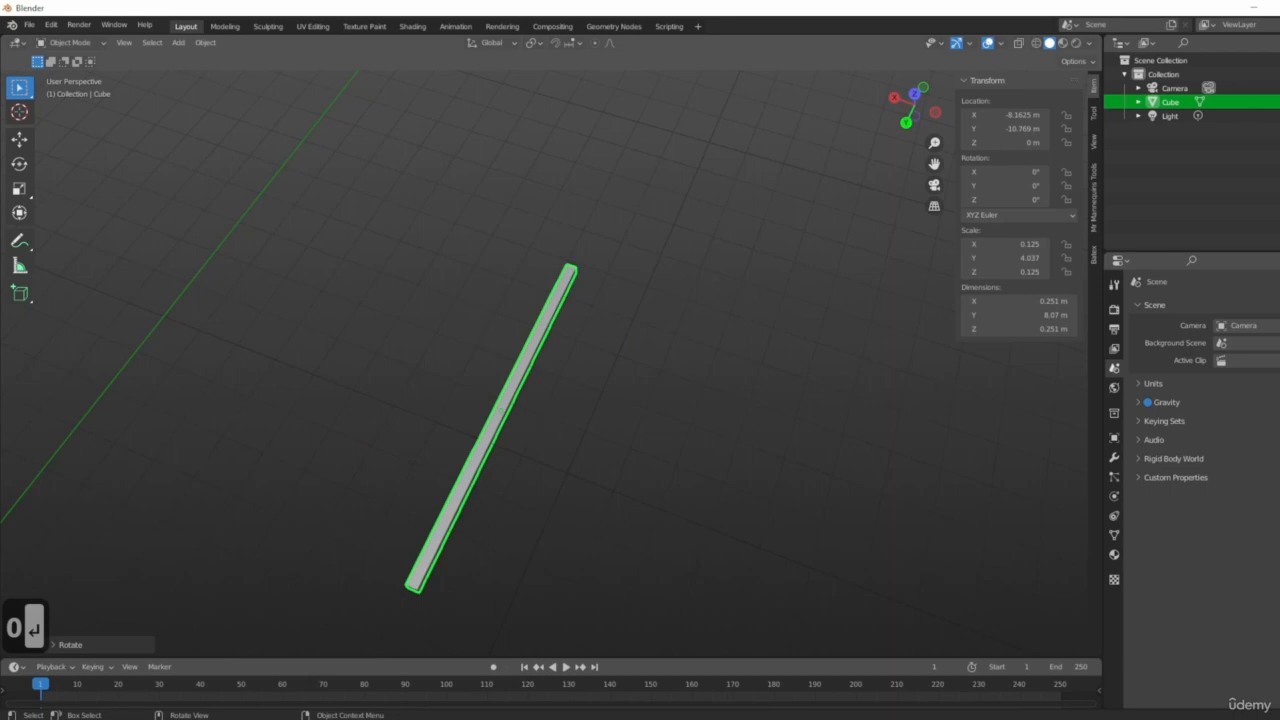
Rotate the bar 45° about the Z axis.
{"action": "key", "text": "r"}
{"action": "right_click", "coordinate": [551, 427]}
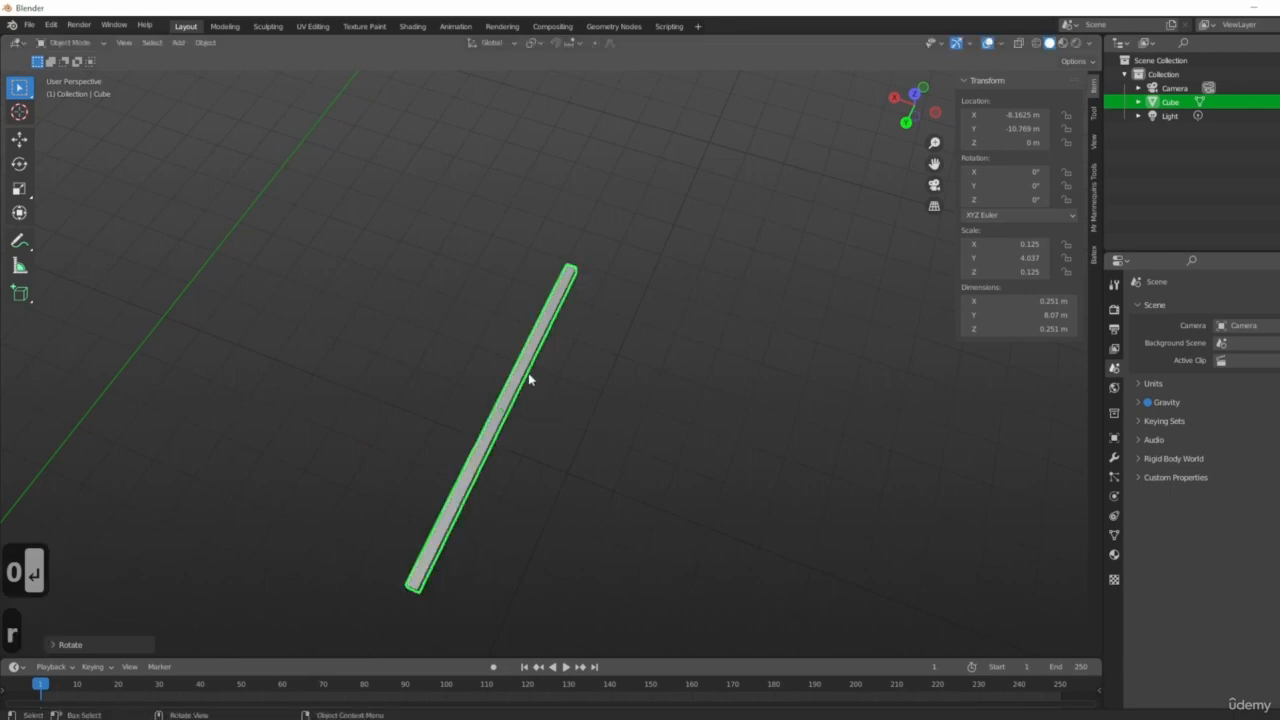
{"action": "type", "text": "rz45"}
{"action": "left_click", "coordinate": [600, 450]}
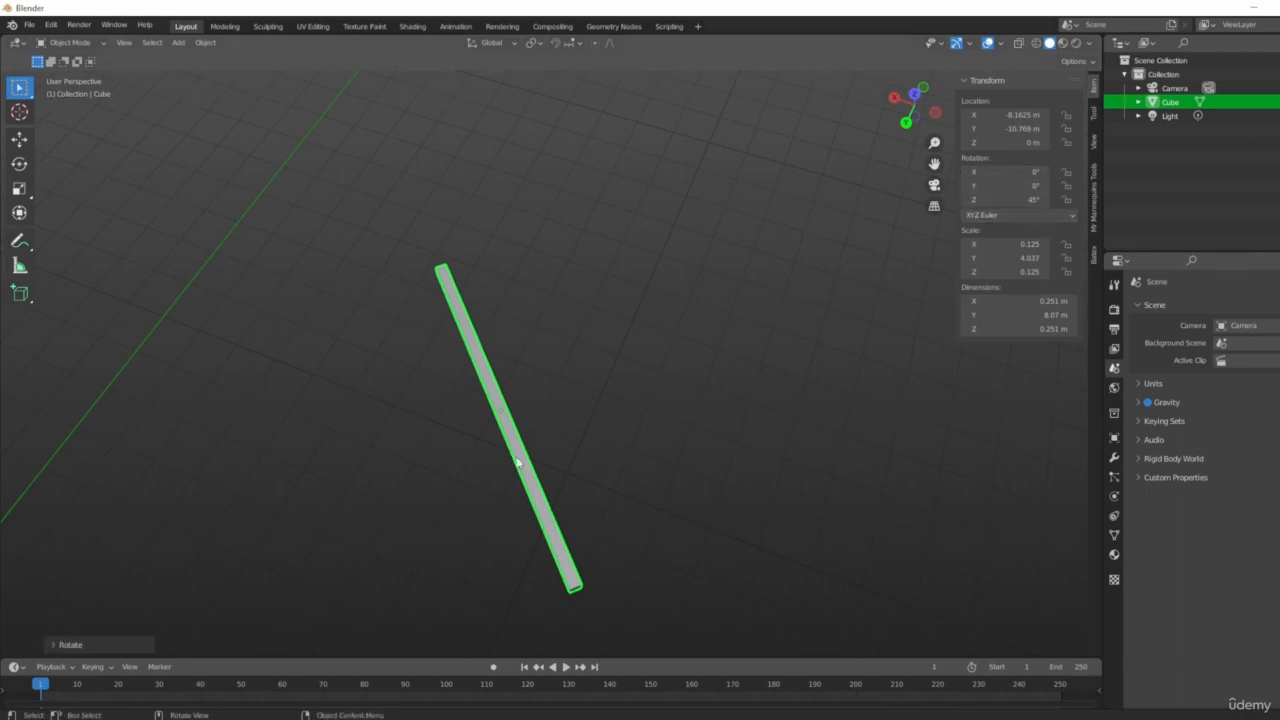
Undo the last two rotation changes on the bar.
{"action": "middle_click_drag", "start_coordinate": [694, 491], "coordinate": [811, 554]}
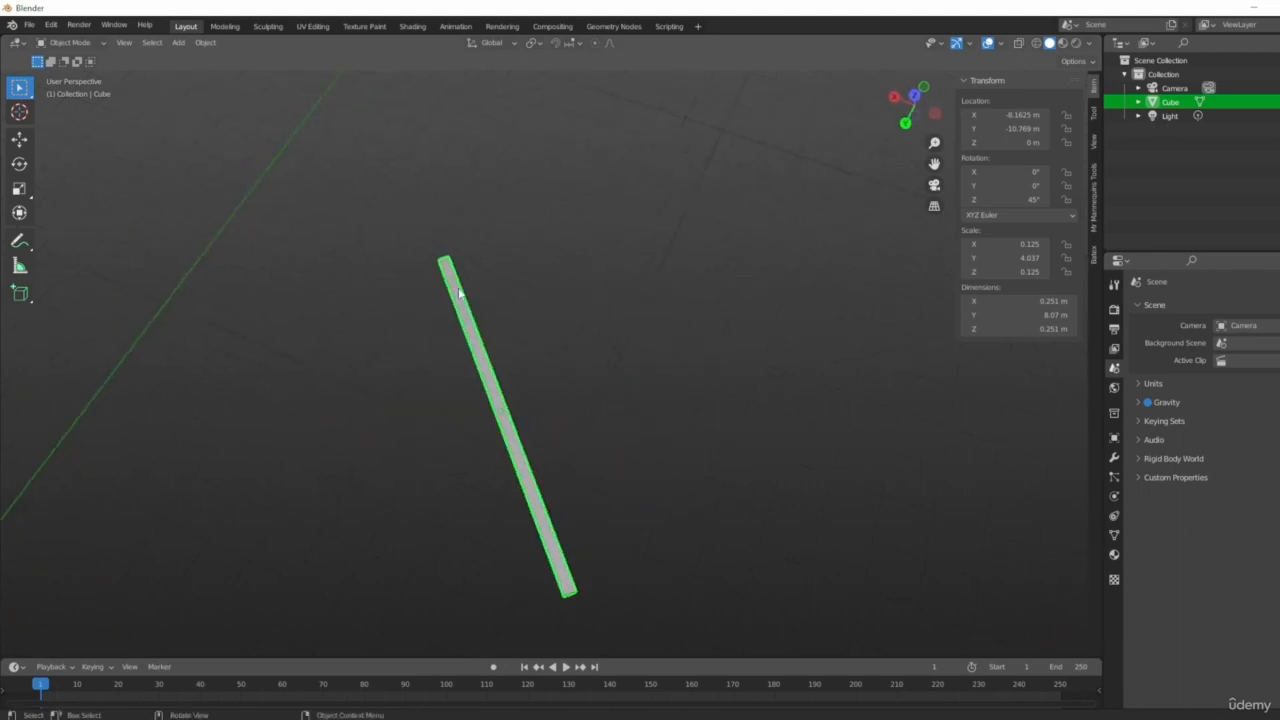
{"action": "middle_click_drag", "start_coordinate": [597, 398], "coordinate": [569, 232]}
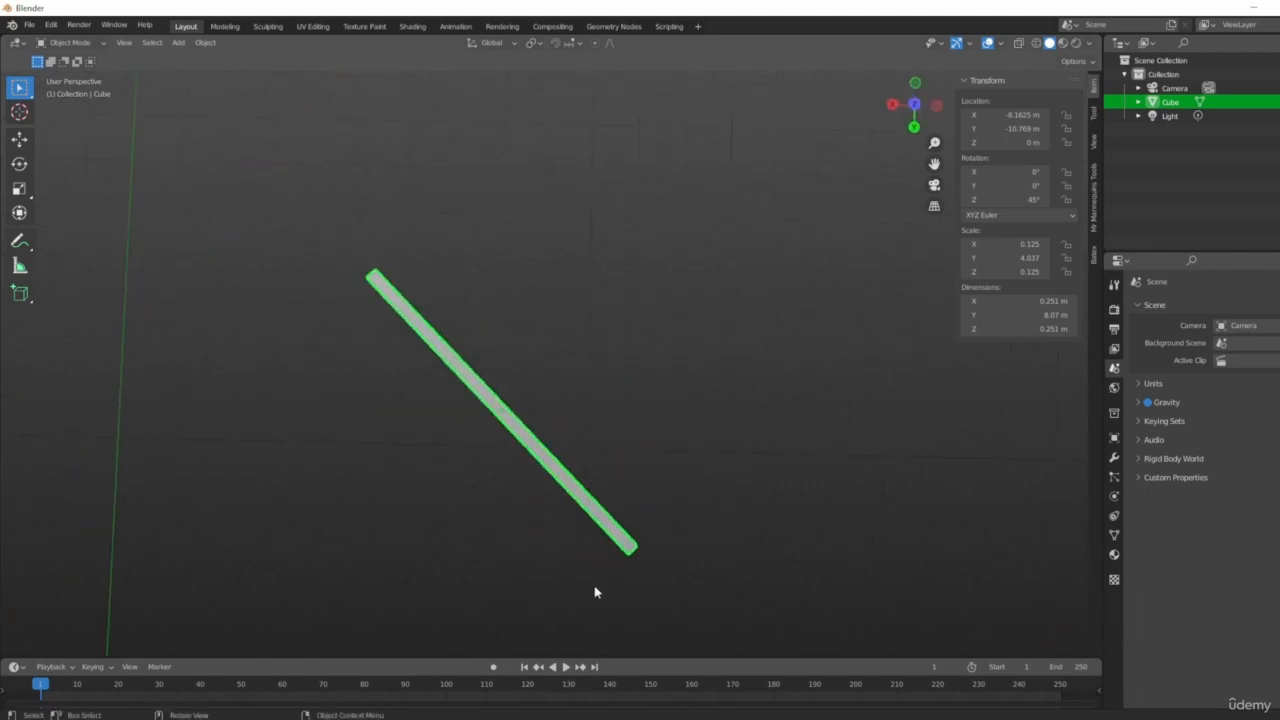
{"action": "key", "text": "ctrl+z"}
{"action": "key", "text": "ctrl+z"}
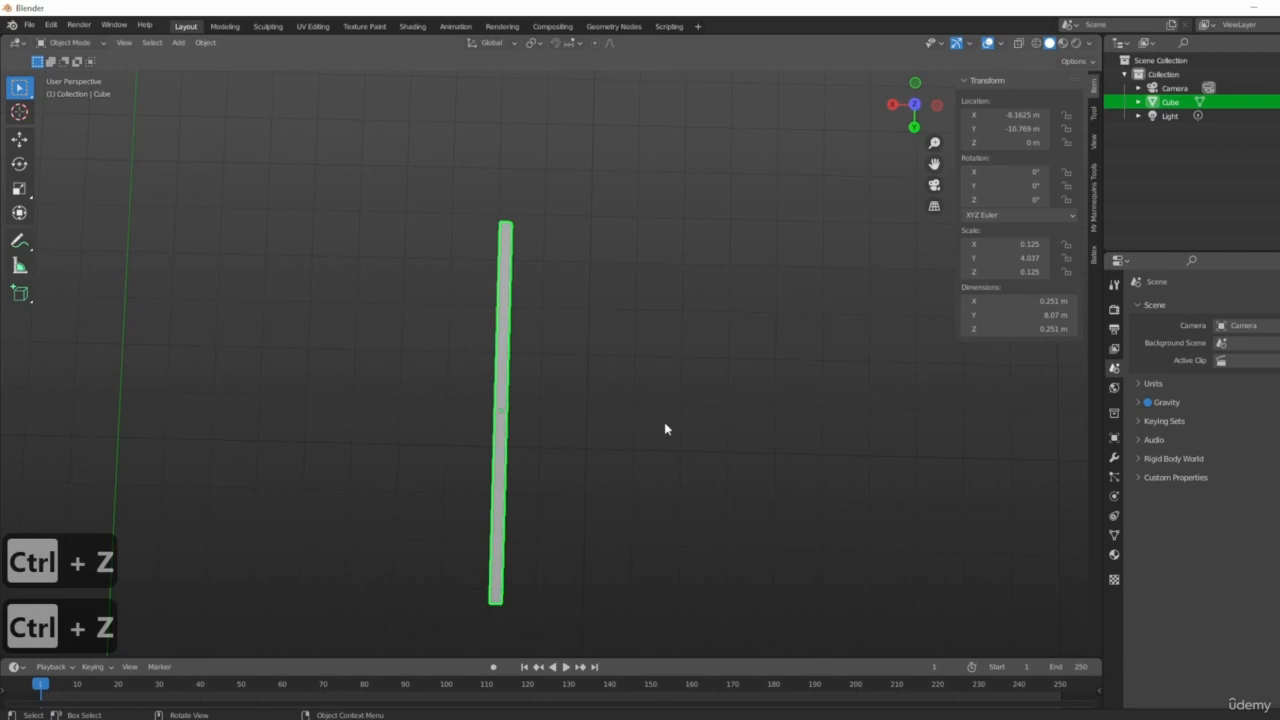
Rotate the bar -45° about the Z axis.
{"action": "key", "text": "r"}
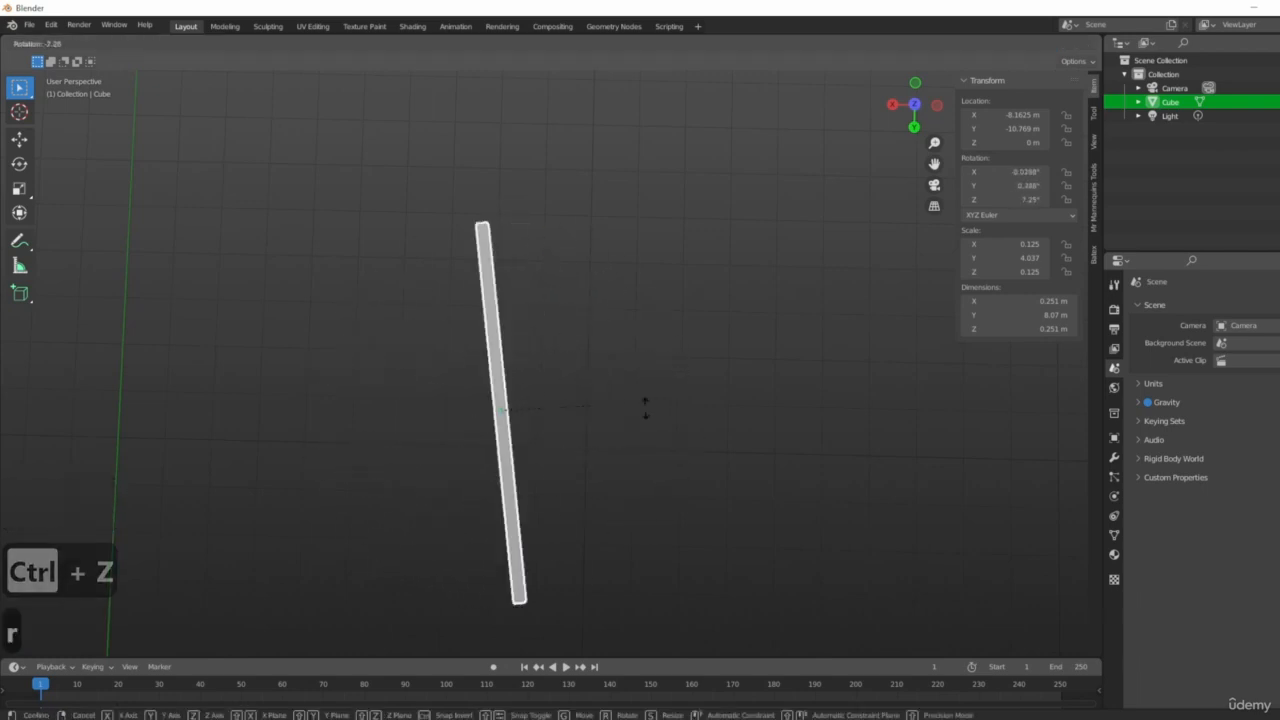
{"action": "key", "text": "z"}
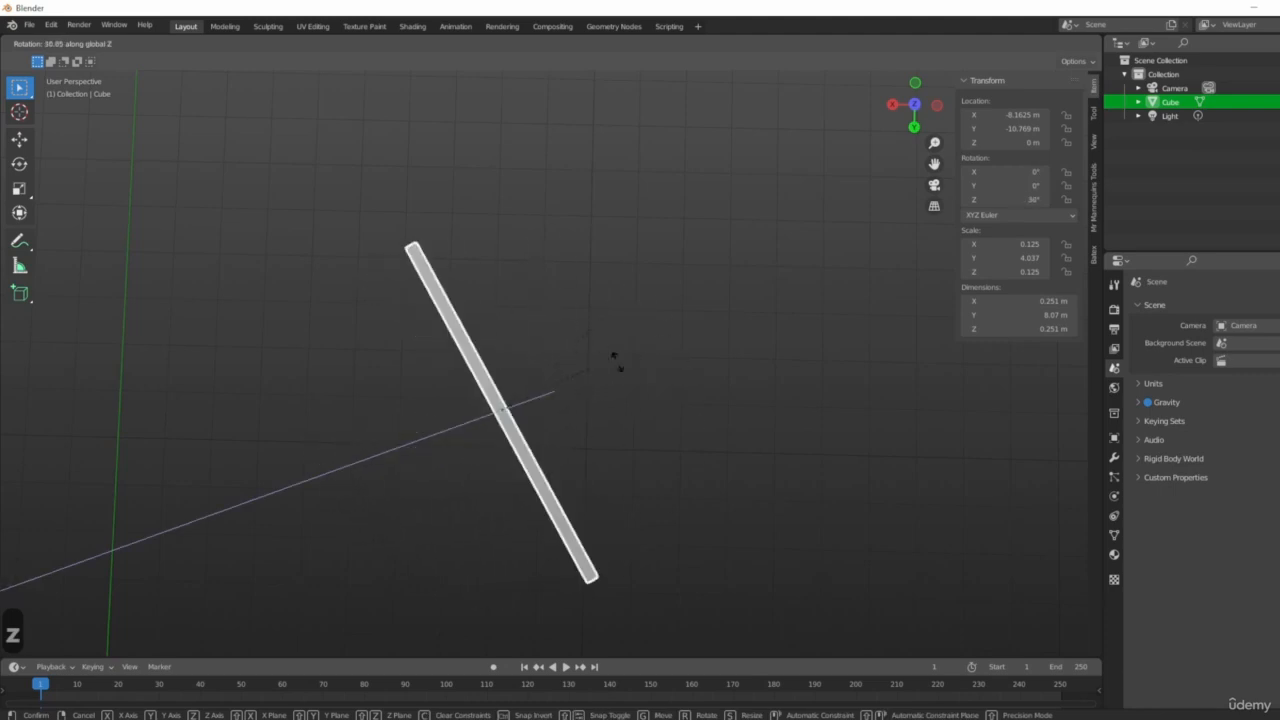
{"action": "key", "text": "minus"}
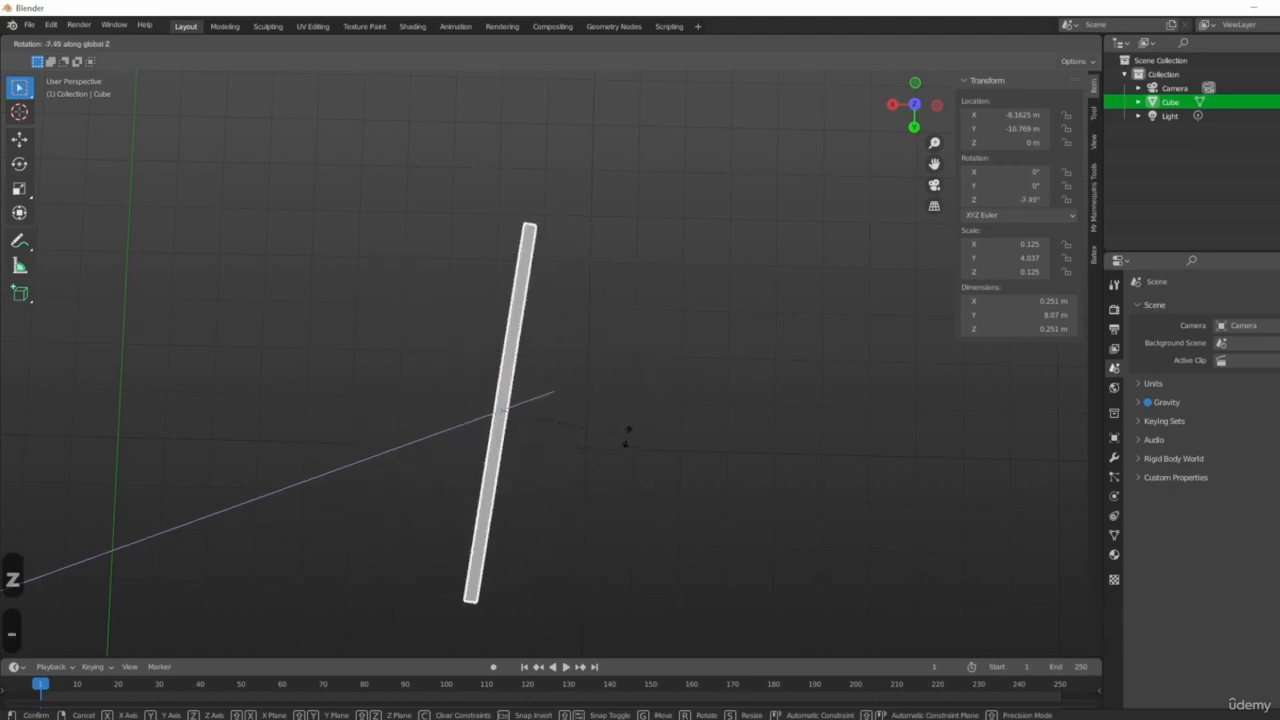
{"action": "key", "text": "4"}
{"action": "key", "text": "5"}
{"action": "key", "text": "Return"}
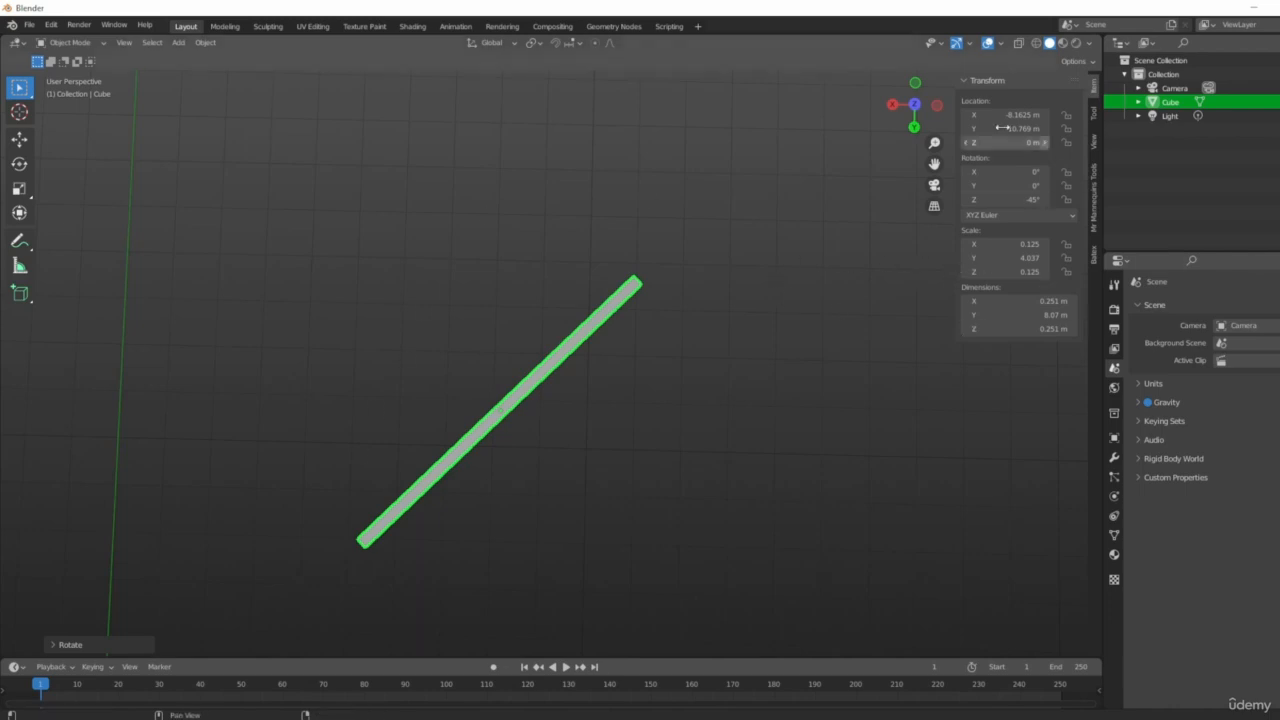
Delete the bar from the scene.
{"action": "middle_click_drag", "start_coordinate": [620, 352], "coordinate": [45, 548]}
{"action": "middle_click_drag", "start_coordinate": [271, 414], "coordinate": [617, 380]}
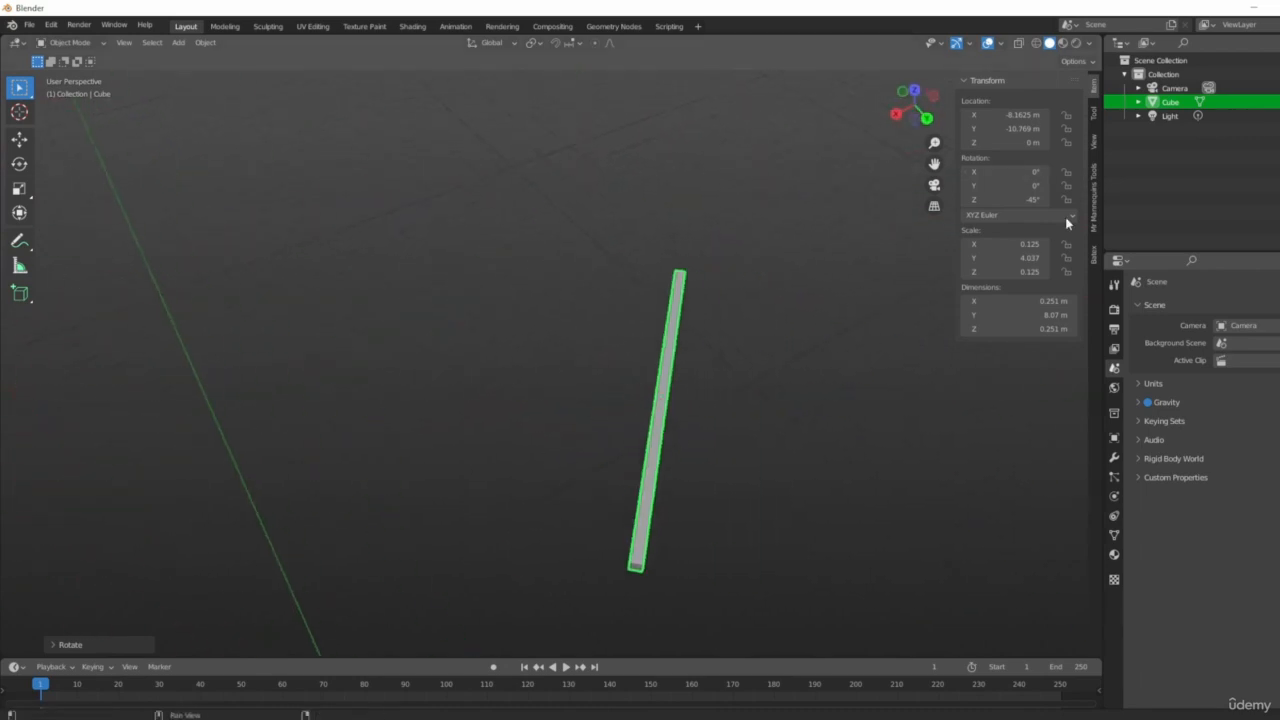
{"action": "middle_click_drag", "start_coordinate": [950, 273], "coordinate": [575, 408]}
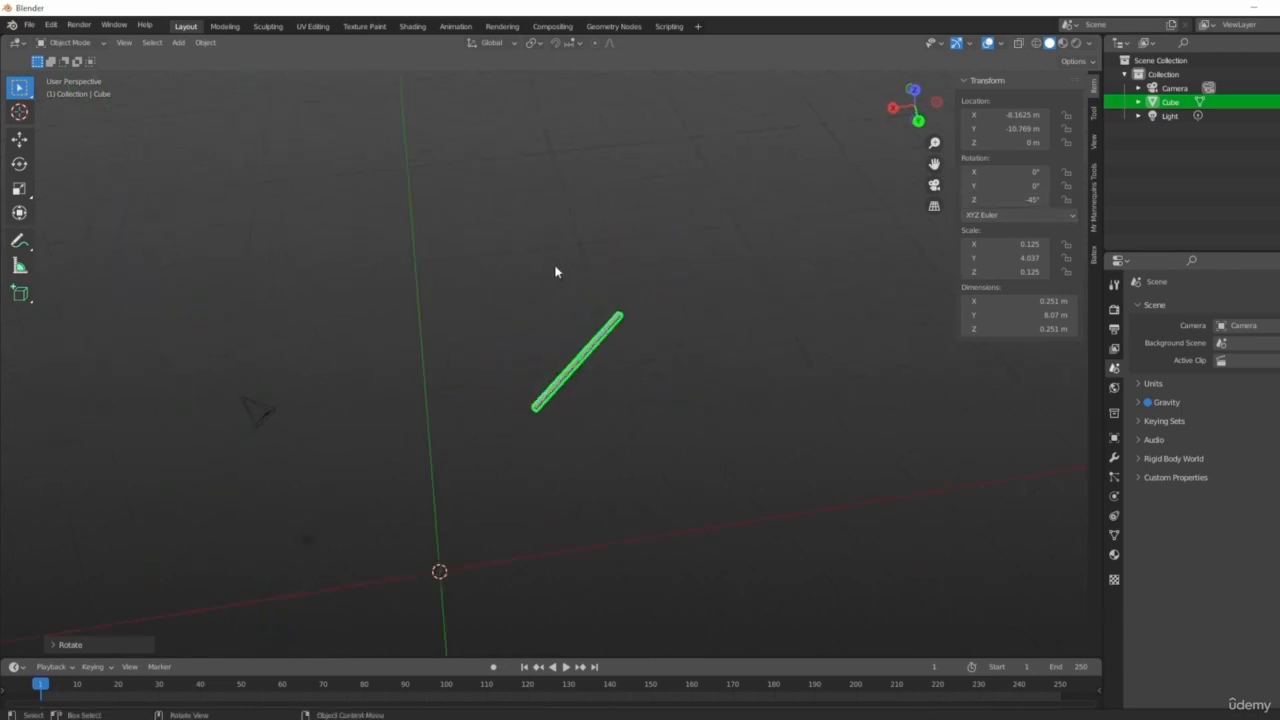
{"action": "scroll", "coordinate": [706, 322], "scroll_direction": "up", "scroll_amount": 3}
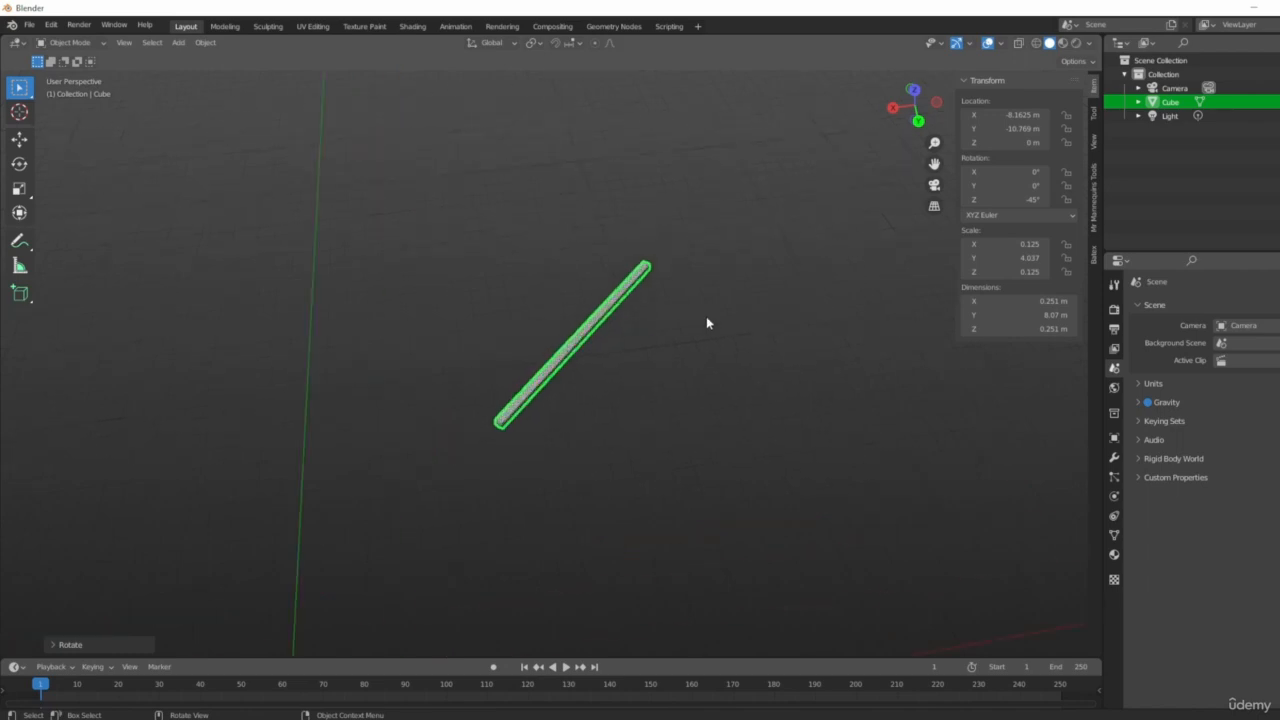
{"action": "scroll", "coordinate": [684, 370], "scroll_direction": "down", "scroll_amount": 2}
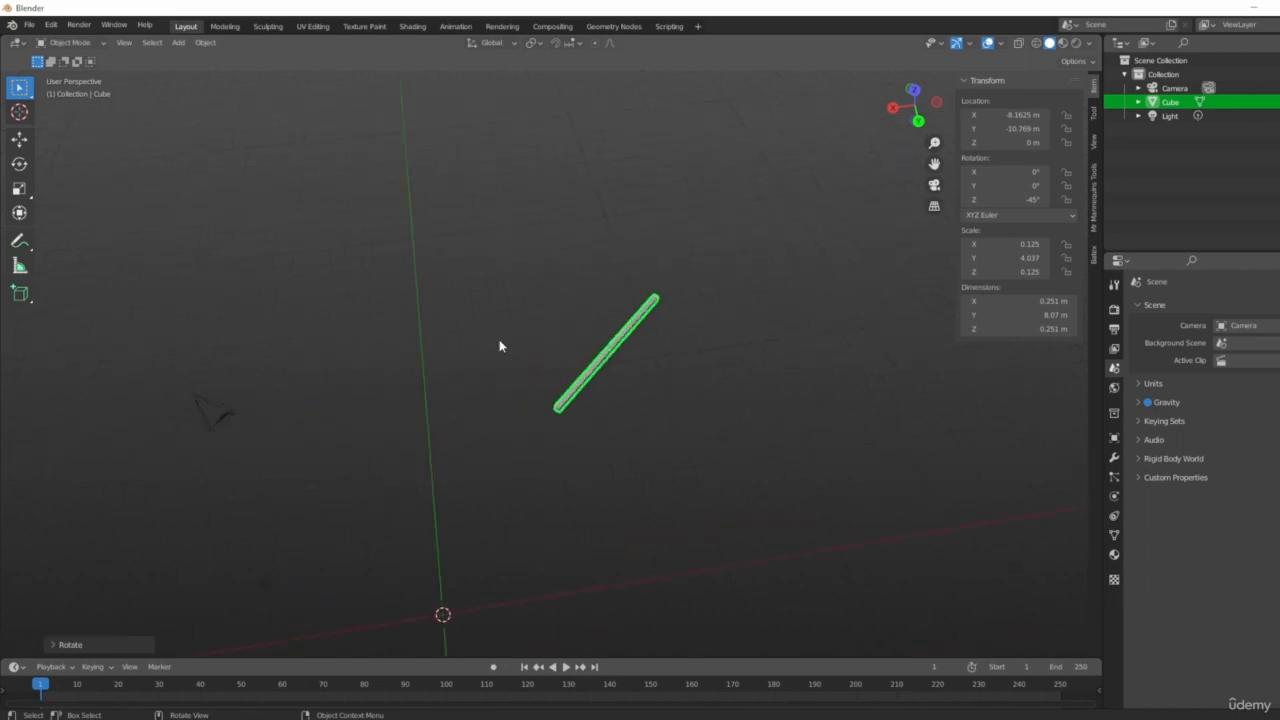
{"action": "middle_click_drag", "start_coordinate": [586, 492], "coordinate": [596, 374], "text": "shift"}
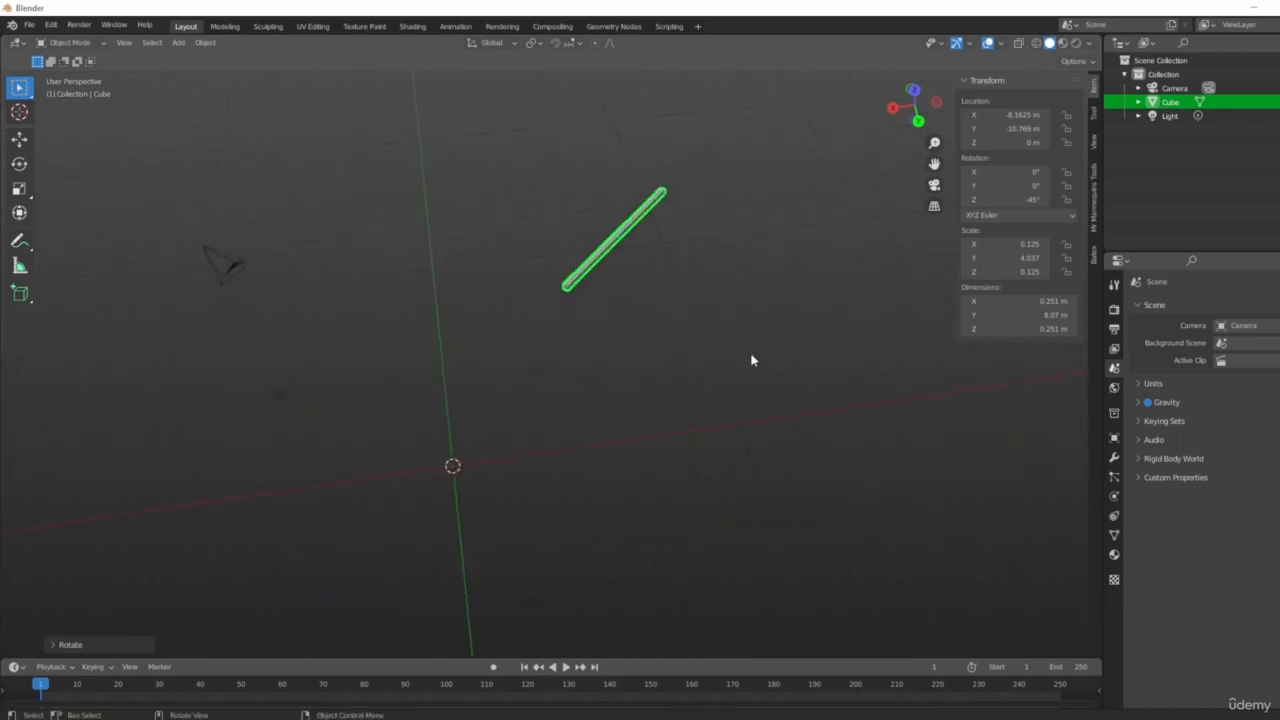
{"action": "left_click", "coordinate": [624, 260]}
{"action": "key", "text": "x"}
{"action": "middle_click_drag", "start_coordinate": [432, 553], "coordinate": [453, 465]}
{"action": "left_click", "coordinate": [609, 251]}
{"action": "key", "text": "x"}
{"action": "left_click", "coordinate": [609, 257]}
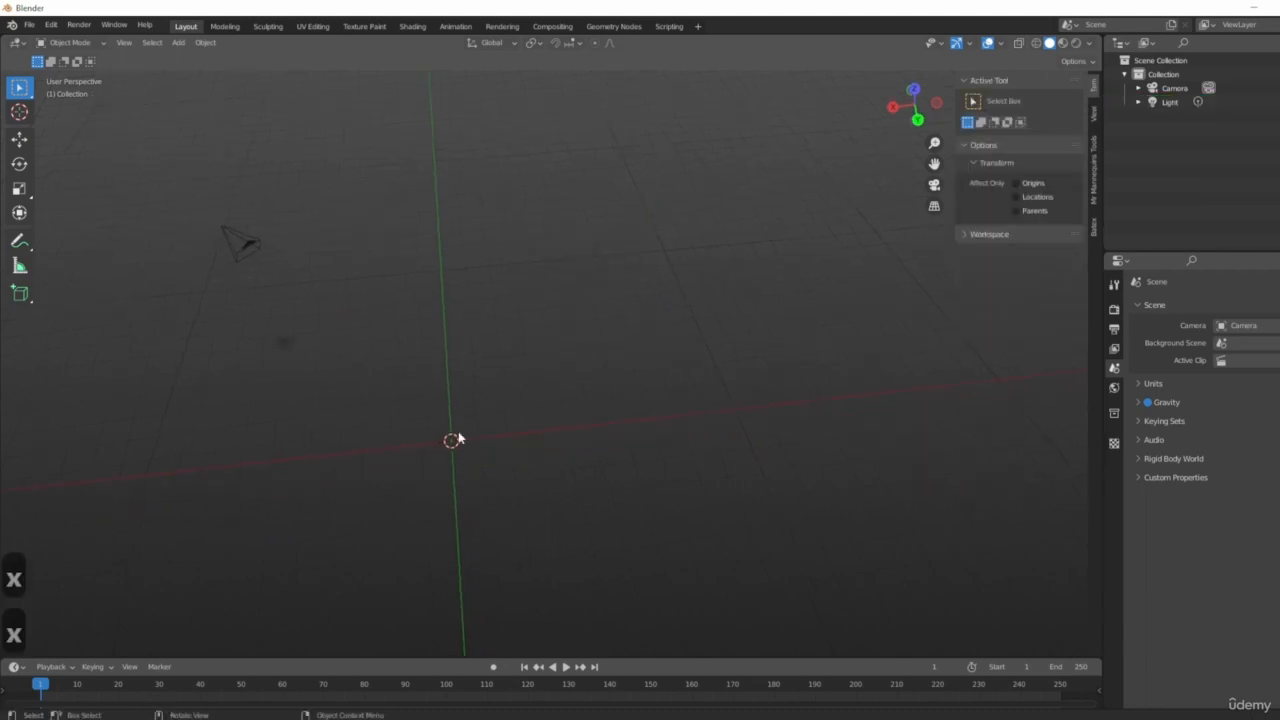
Add a new cube at the scene origin.
{"action": "key", "text": "shift+a"}
{"action": "mouse_move", "coordinate": [464, 401]}
{"action": "left_click", "coordinate": [547, 410]}
{"action": "middle_click_drag", "start_coordinate": [530, 538], "coordinate": [477, 500]}
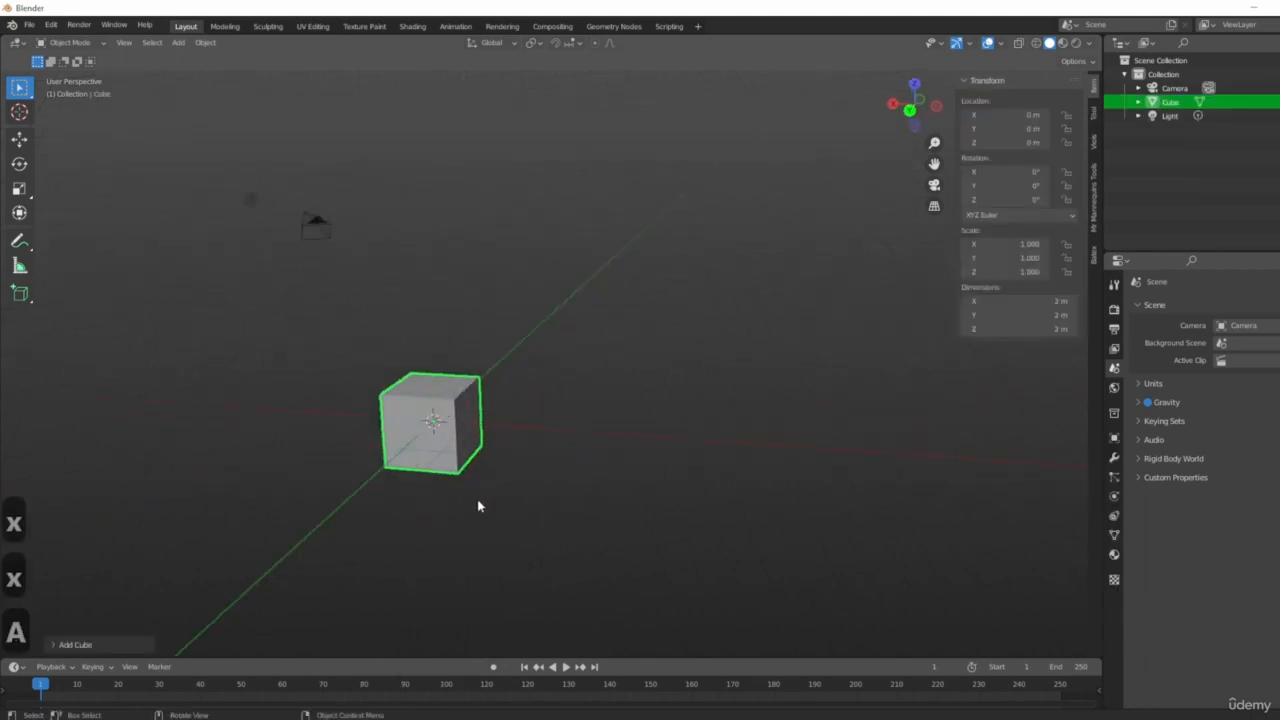
{"action": "scroll", "coordinate": [472, 500], "scroll_direction": "up", "scroll_amount": 3}
{"action": "middle_click_drag", "start_coordinate": [370, 490], "coordinate": [628, 456], "text": "shift"}
{"action": "scroll", "coordinate": [628, 456], "scroll_direction": "up", "scroll_amount": 6}
{"action": "scroll", "coordinate": [820, 362], "scroll_direction": "down", "scroll_amount": 5}
{"action": "middle_click_drag", "start_coordinate": [663, 383], "coordinate": [503, 454], "text": "shift"}
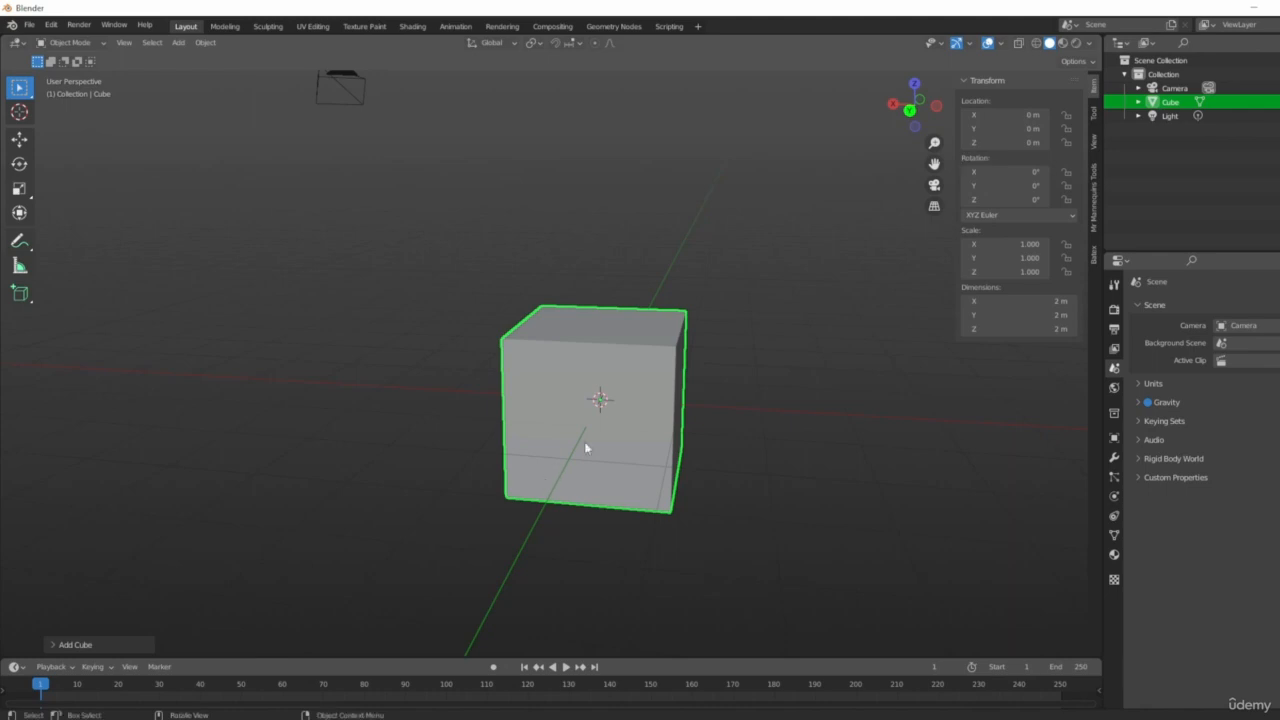
Move the cube 2 m along the X axis, then undo the move.
{"action": "key", "text": "g"}
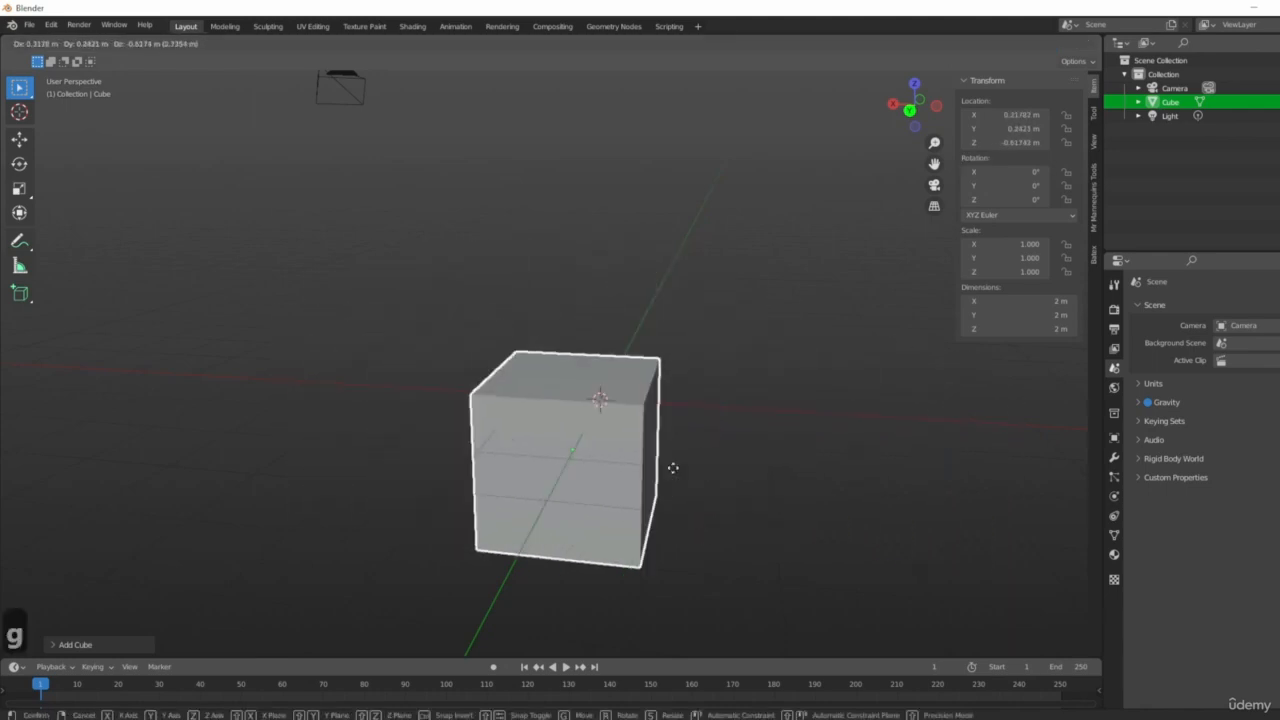
{"action": "key", "text": "x"}
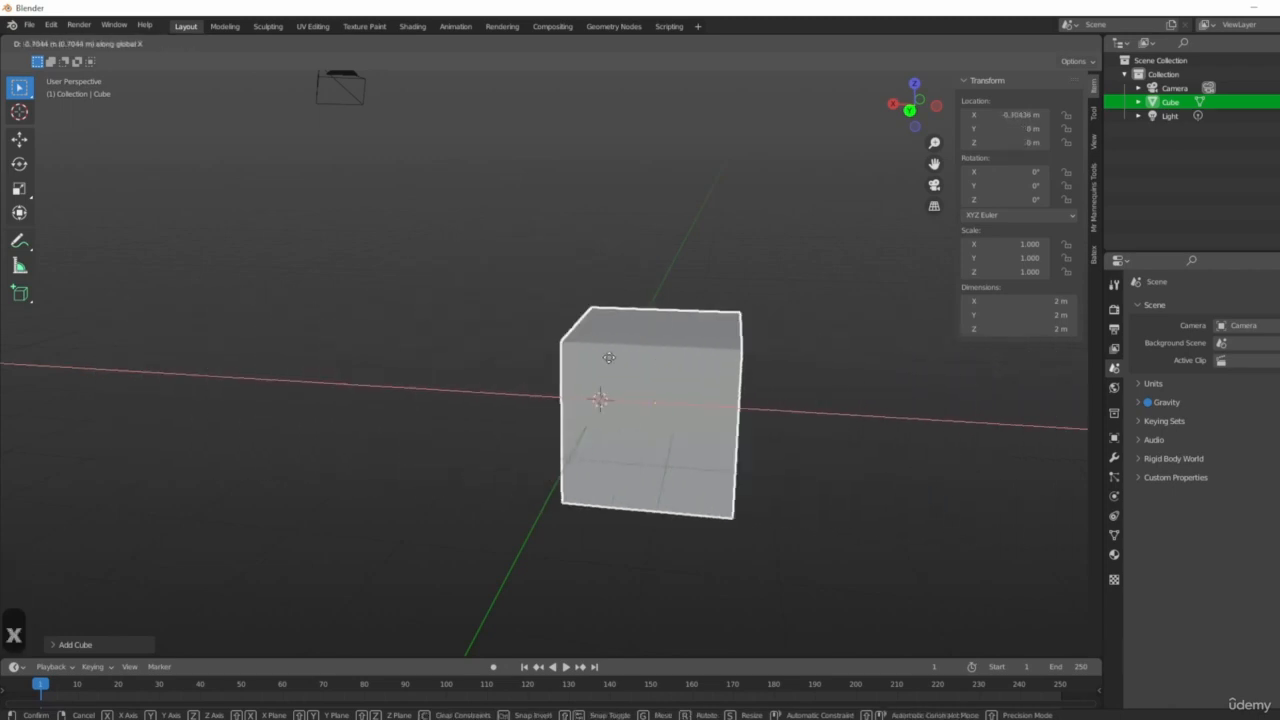
{"action": "type", "text": "2"}
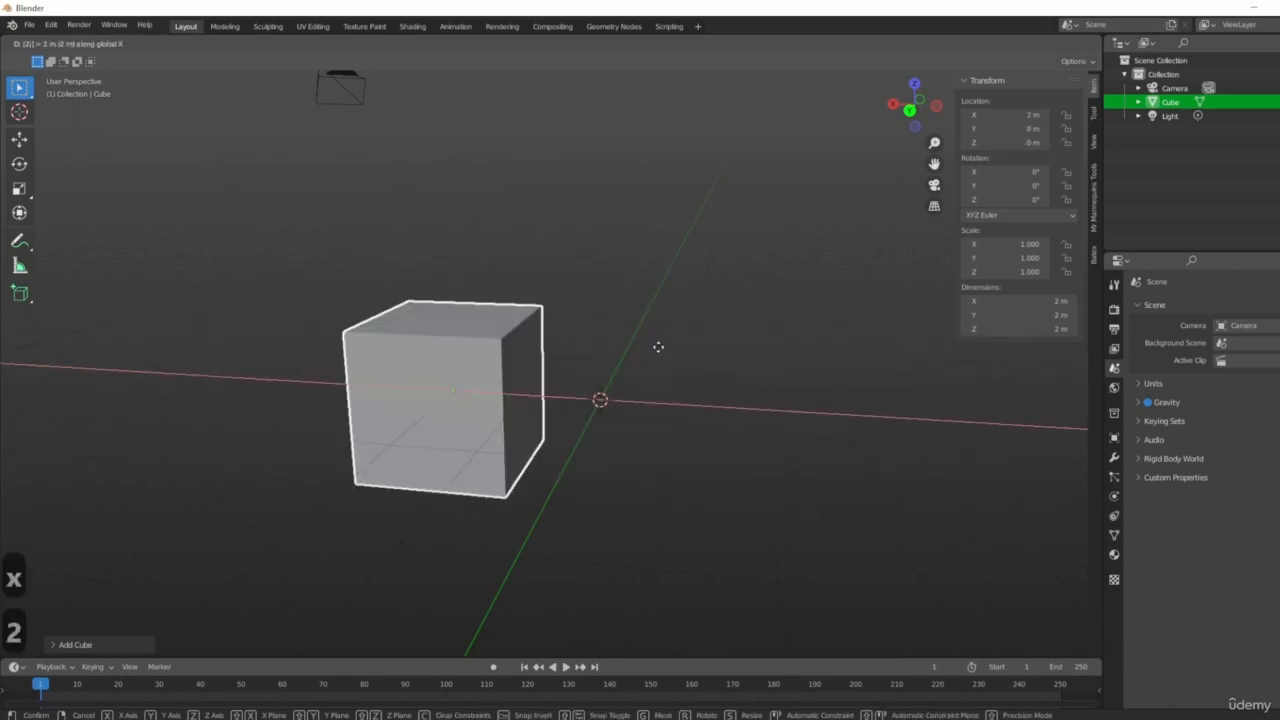
{"action": "key", "text": "Return"}
{"action": "mouse_move", "coordinate": [757, 414]}
{"action": "middle_mouse_down"}
{"action": "mouse_move", "coordinate": [457, 443]}
{"action": "mouse_move", "coordinate": [480, 451]}
{"action": "mouse_move", "coordinate": [692, 357]}
{"action": "mouse_move", "coordinate": [768, 435]}
{"action": "middle_mouse_up"}
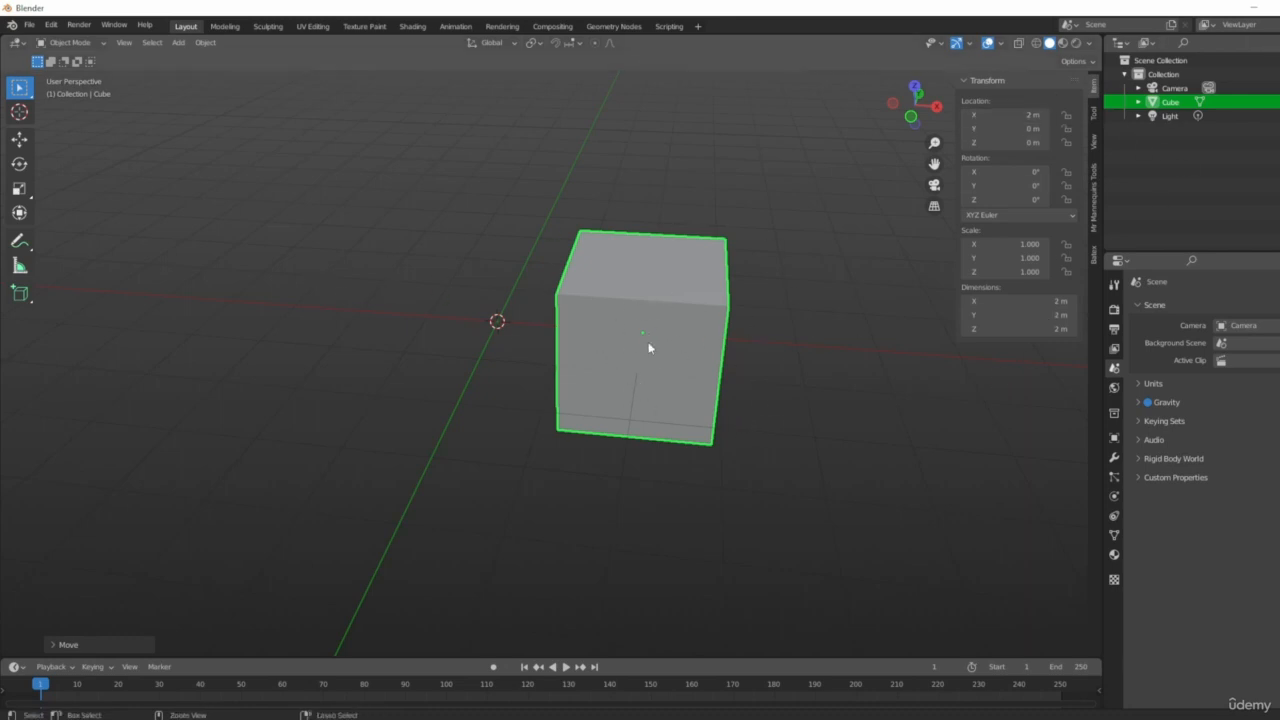
{"action": "key", "text": "ctrl+z"}
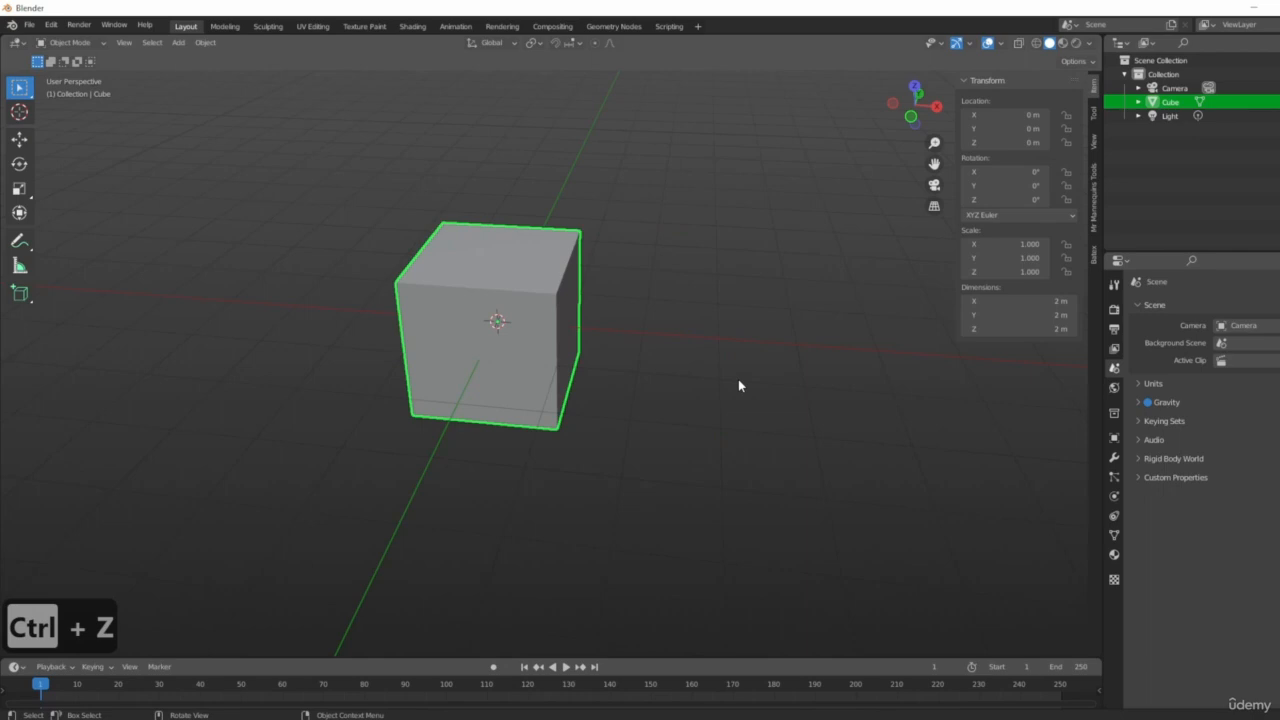
Move the cube -2 m along the X axis.
{"action": "key", "text": "g"}
{"action": "key", "text": "x"}
{"action": "key", "text": "minus"}
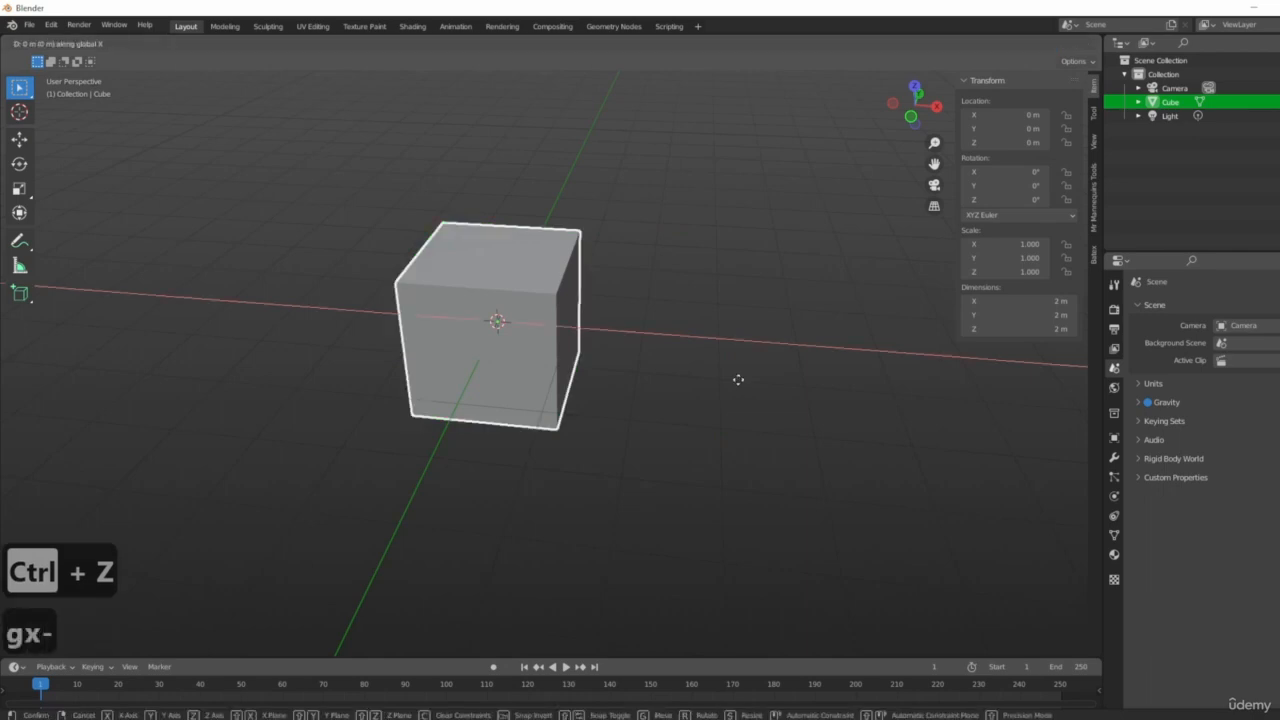
{"action": "key", "text": "2"}
{"action": "left_click", "coordinate": [738, 380]}
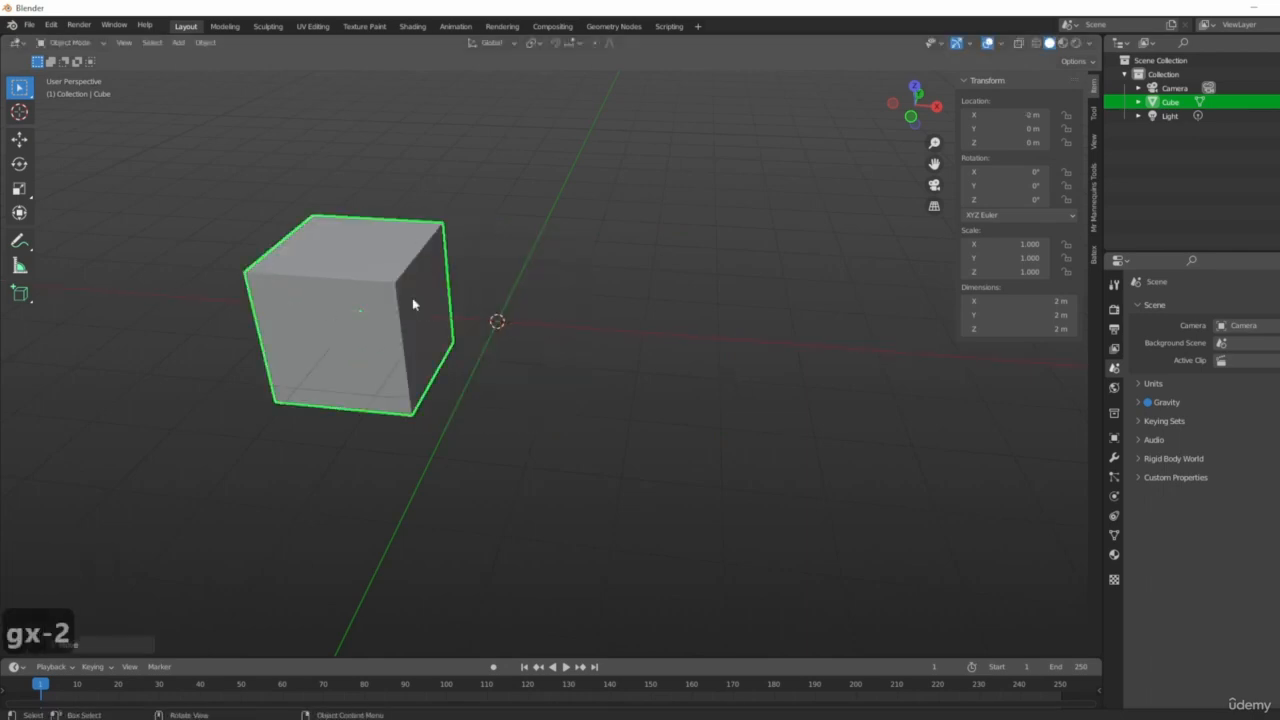
Turn on the Z axis line in the viewport overlays.
{"action": "middle_click_drag", "start_coordinate": [672, 550], "coordinate": [786, 434]}
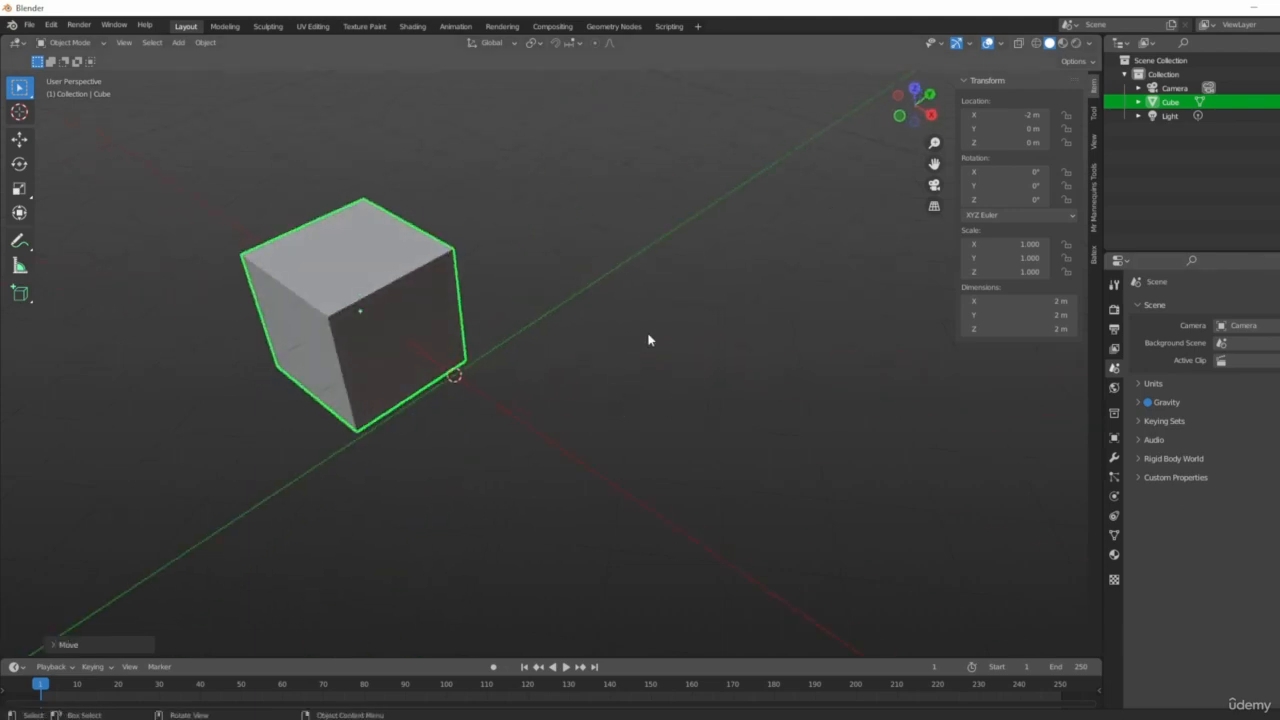
{"action": "scroll", "coordinate": [455, 376], "scroll_direction": "up", "scroll_amount": 3}
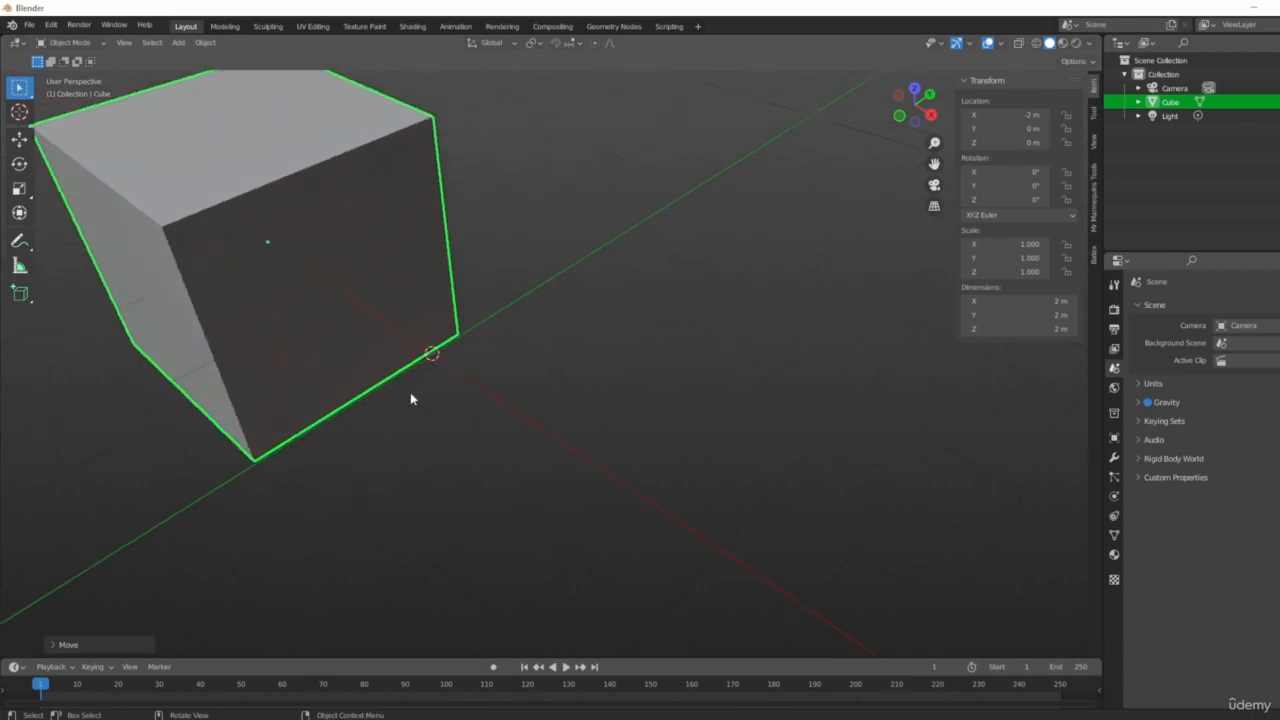
{"action": "left_click", "coordinate": [1002, 44]}
{"action": "left_click", "coordinate": [1075, 111]}
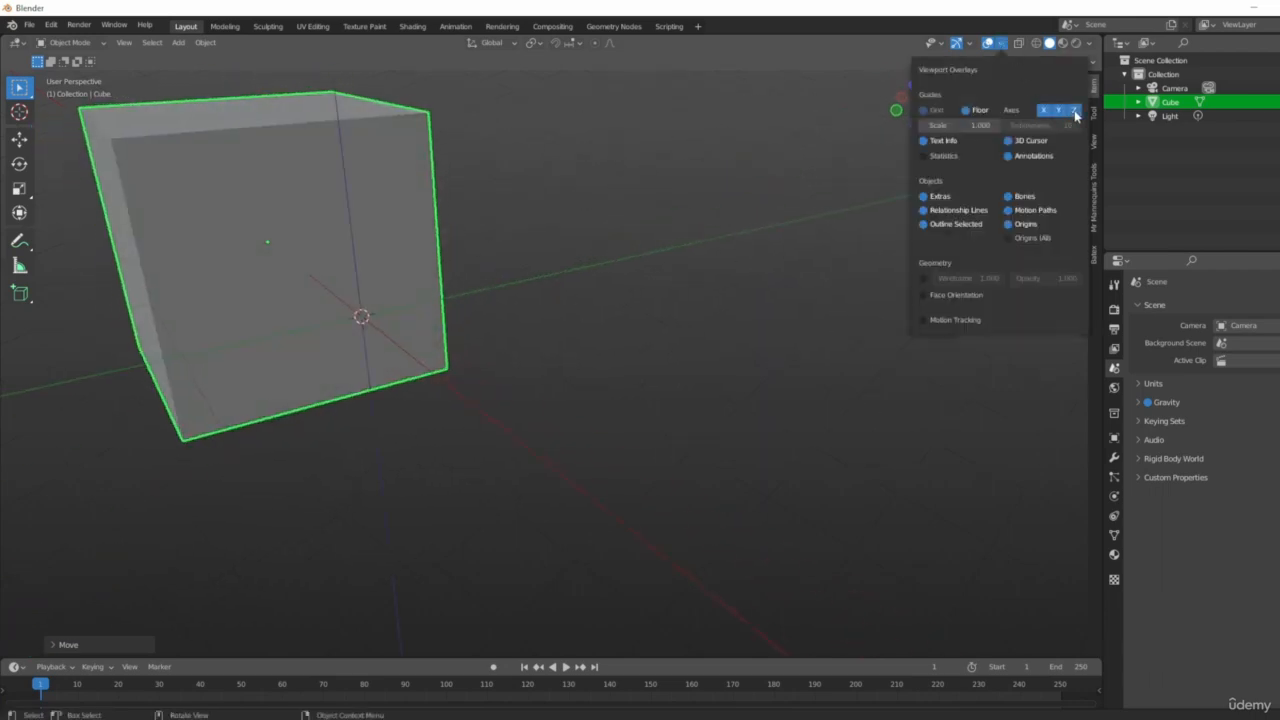
Orbit, zoom and pan around the cube to inspect it from different angles.
{"action": "middle_click_drag", "start_coordinate": [435, 265], "coordinate": [487, 383]}
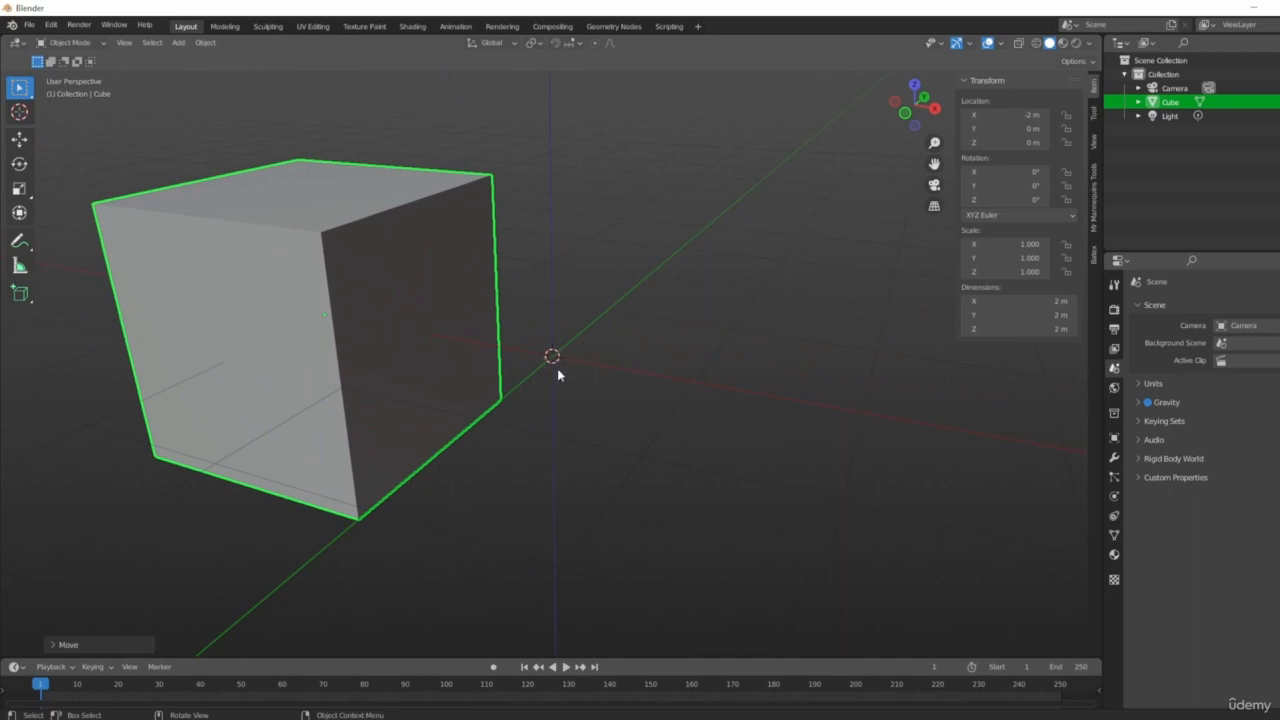
{"action": "scroll", "coordinate": [555, 365], "scroll_direction": "up", "scroll_amount": 6}
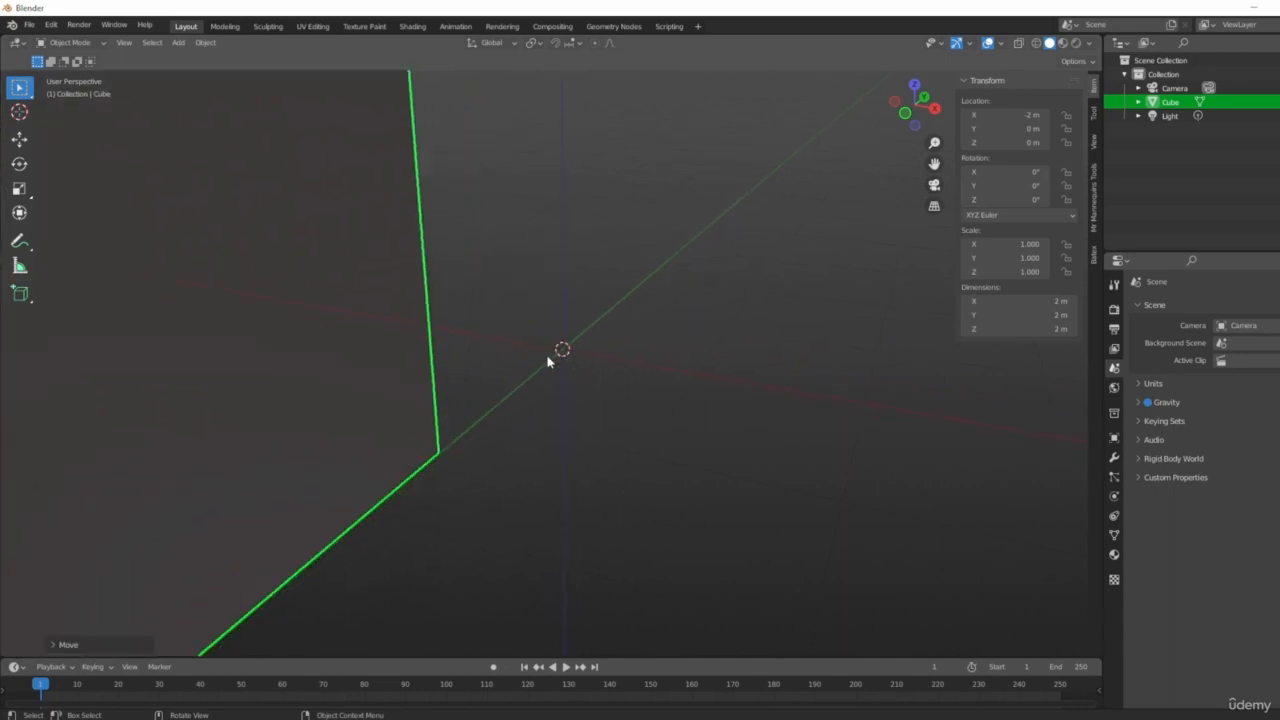
{"action": "scroll", "coordinate": [580, 350], "scroll_direction": "down", "scroll_amount": 6}
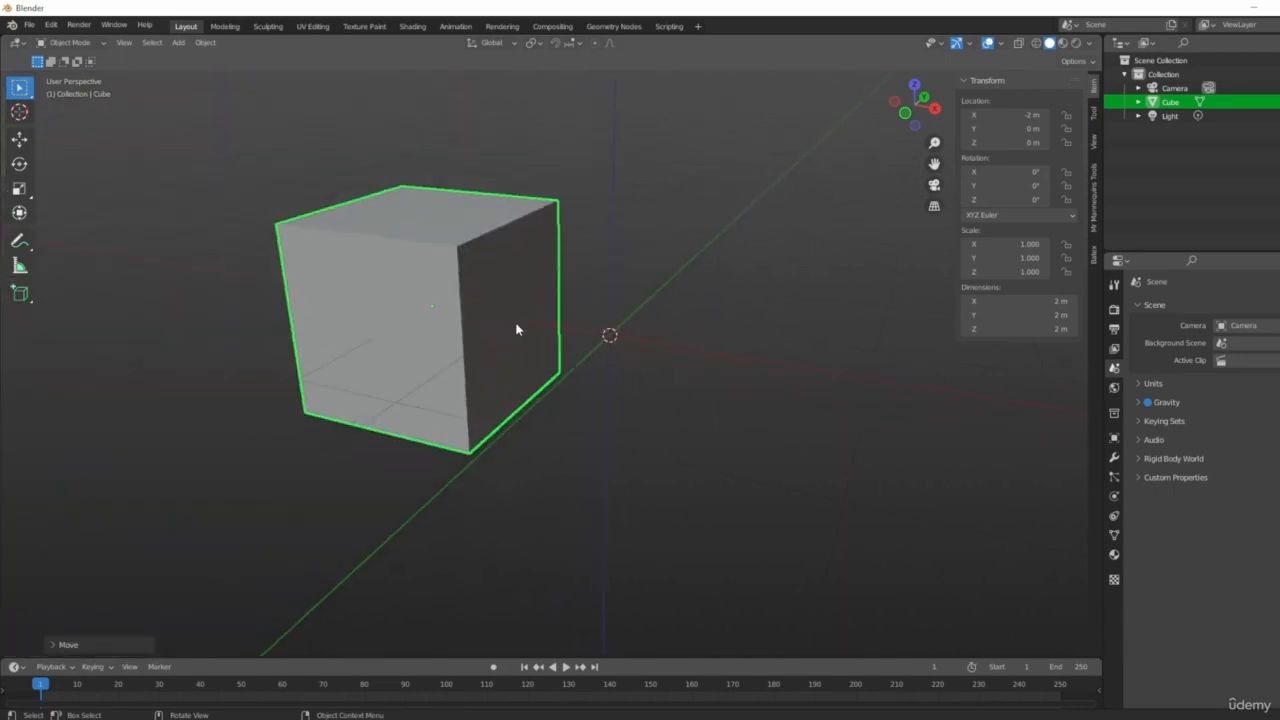
{"action": "middle_click_drag", "start_coordinate": [517, 329], "coordinate": [664, 350]}
{"action": "scroll", "coordinate": [437, 309], "scroll_direction": "up", "scroll_amount": 6}
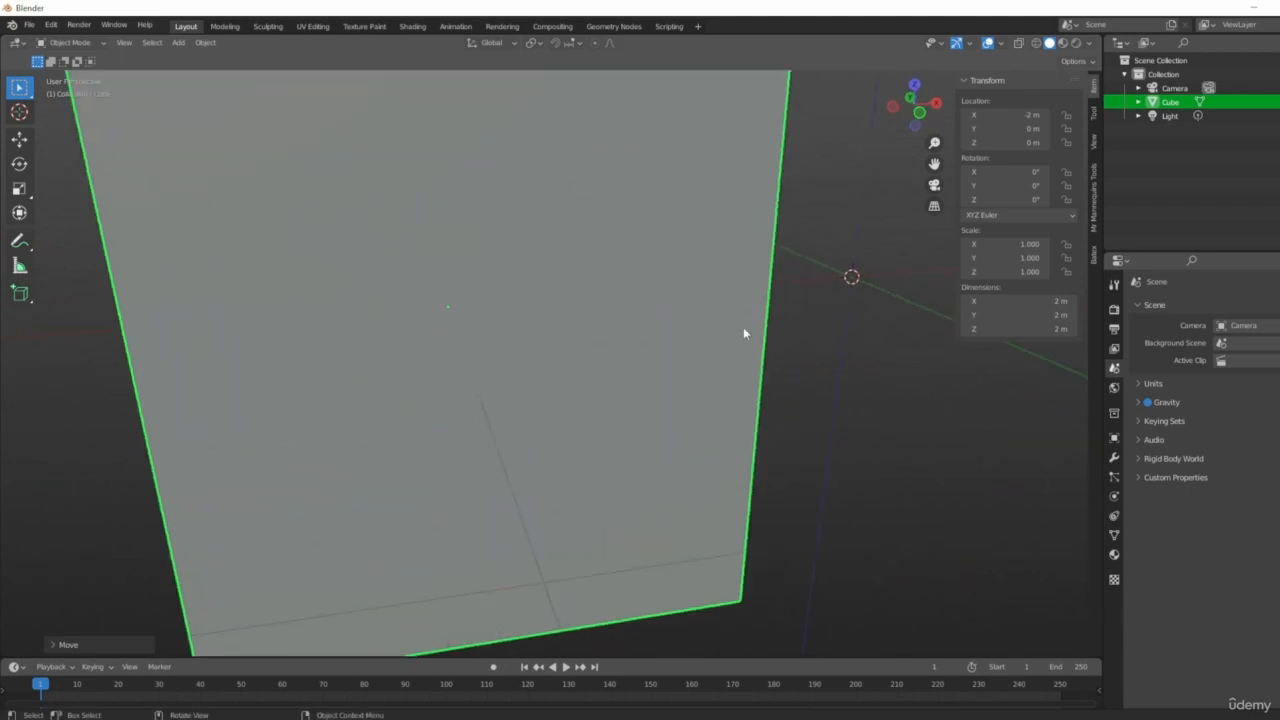
{"action": "middle_click_drag", "start_coordinate": [743, 333], "coordinate": [717, 343]}
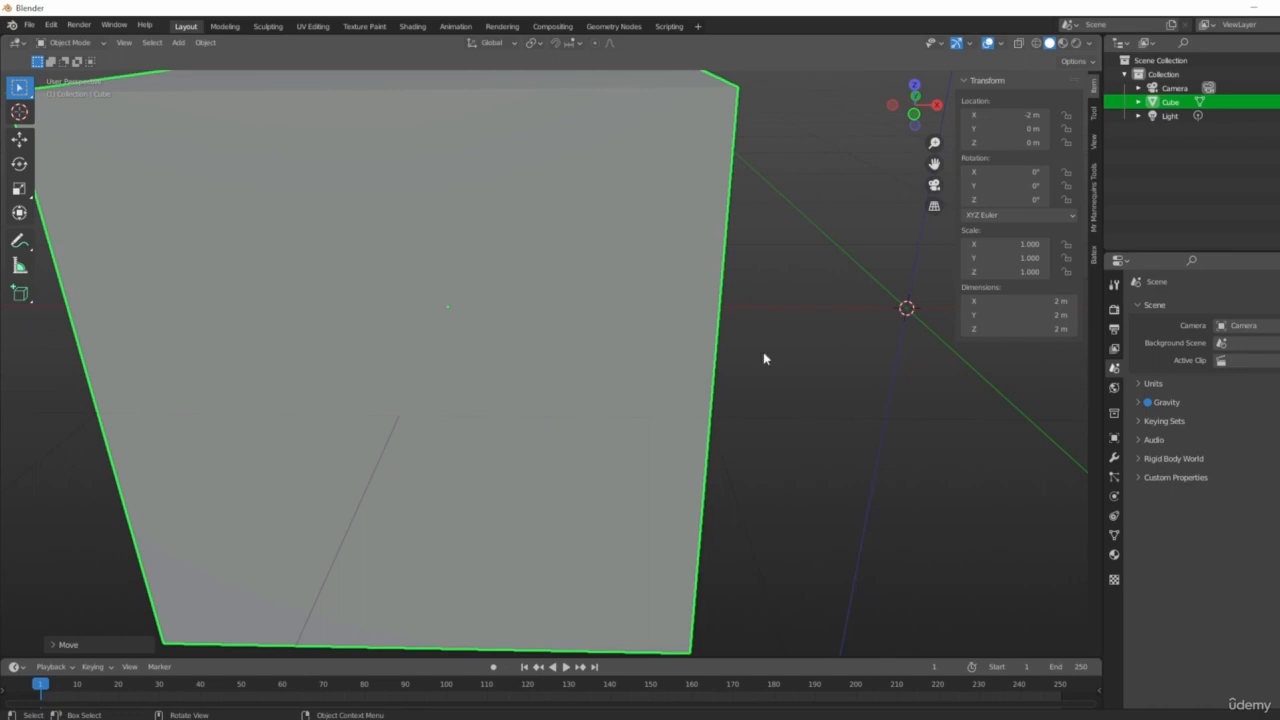
{"action": "scroll", "coordinate": [790, 362], "scroll_direction": "down", "scroll_amount": 5}
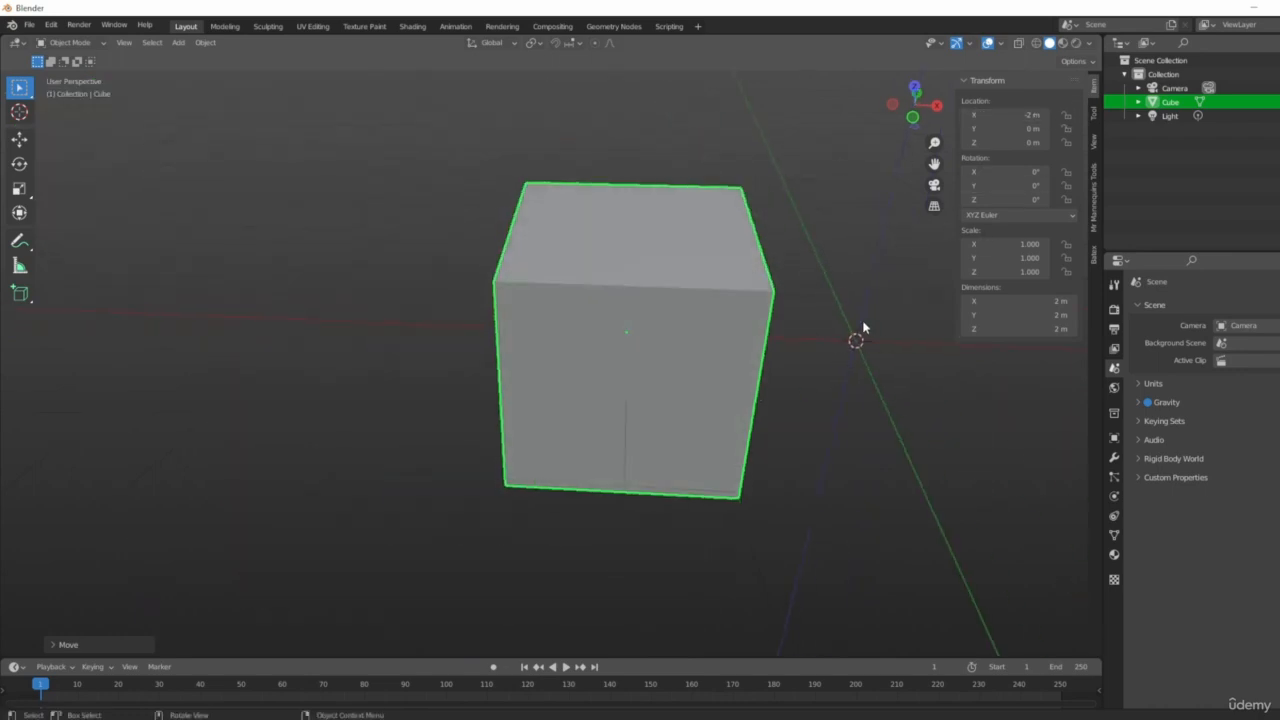
{"action": "middle_click_drag", "start_coordinate": [810, 334], "coordinate": [663, 334]}
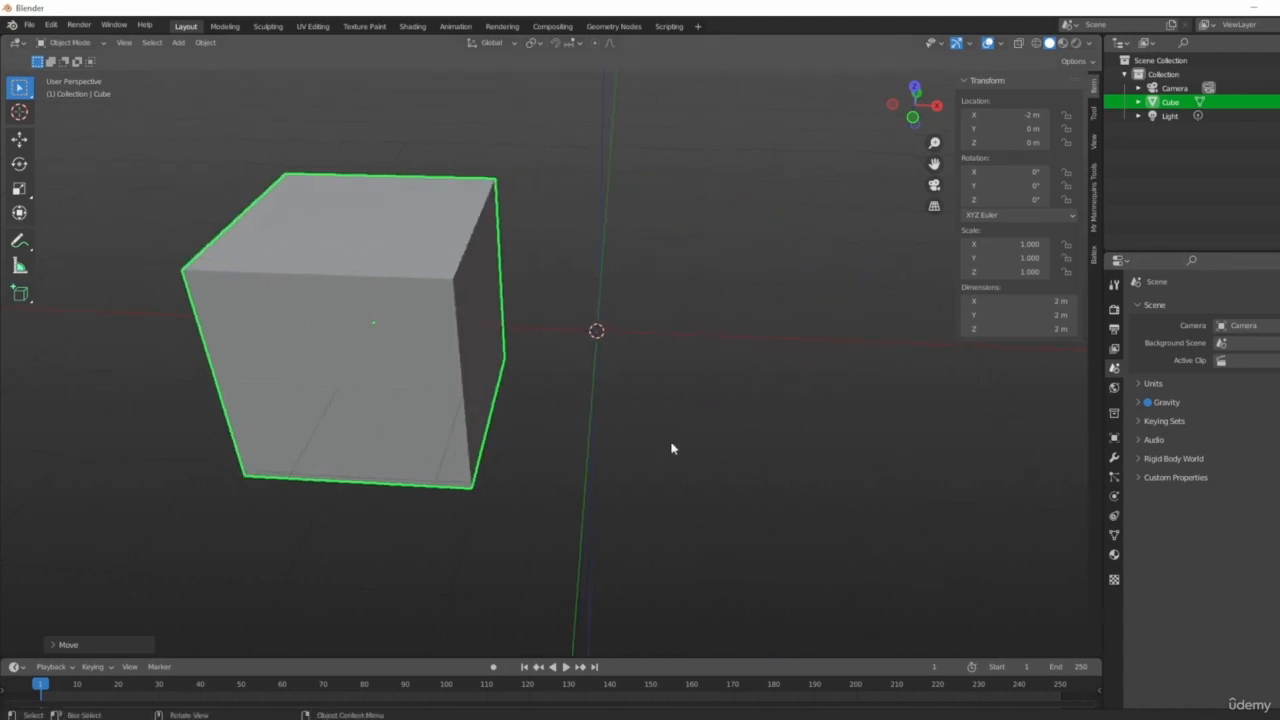
{"action": "middle_click_drag", "start_coordinate": [671, 448], "coordinate": [521, 381]}
{"action": "middle_click_drag", "start_coordinate": [621, 186], "coordinate": [575, 395]}
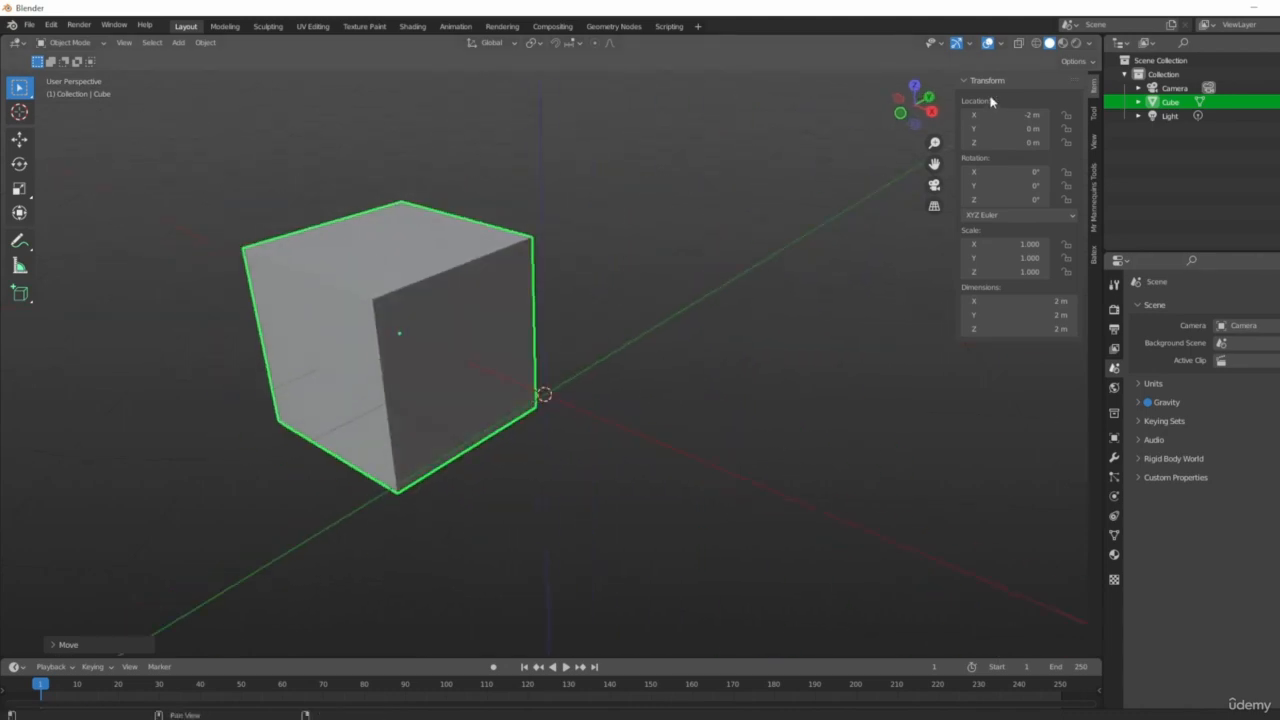
Clear the cube's location so it returns to the scene origin.
{"action": "left_click", "coordinate": [1001, 43]}
{"action": "middle_click_drag", "start_coordinate": [750, 239], "coordinate": [696, 321]}
{"action": "key", "text": "alt+g"}
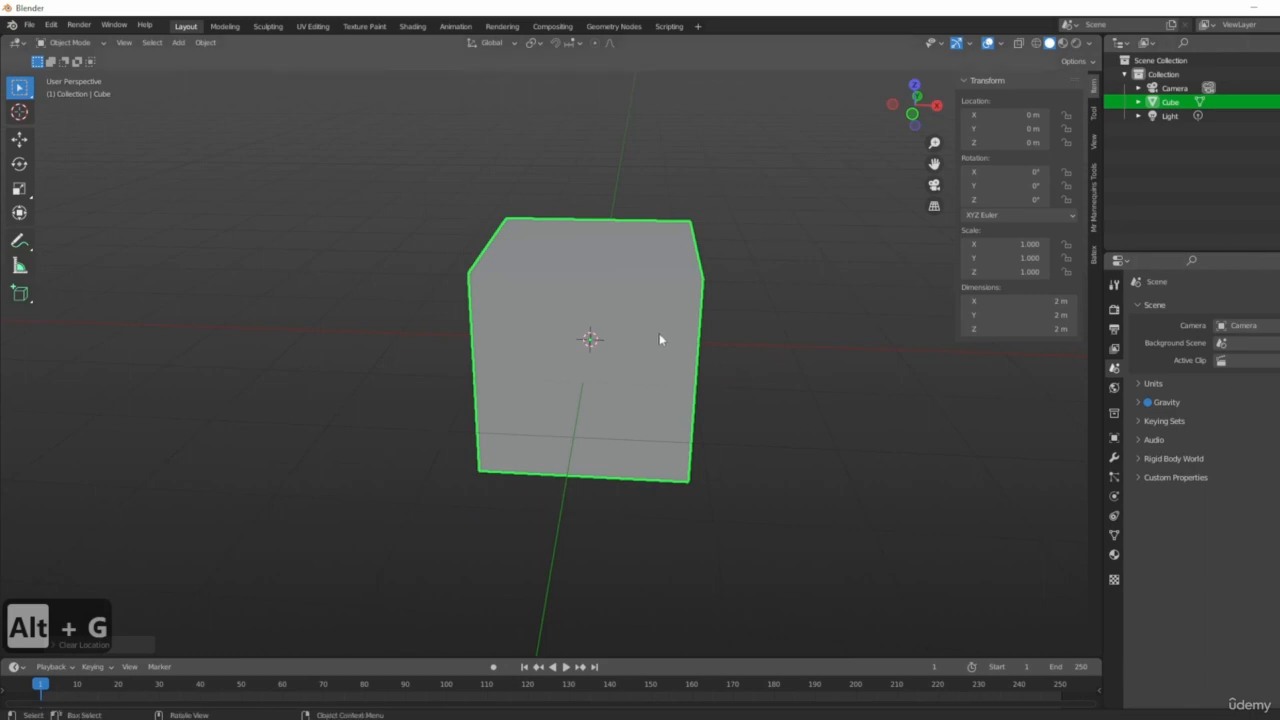
Enable the Move object gizmo in the viewport gizmo settings.
{"action": "middle_click_drag", "start_coordinate": [659, 335], "coordinate": [598, 367], "text": "shift"}
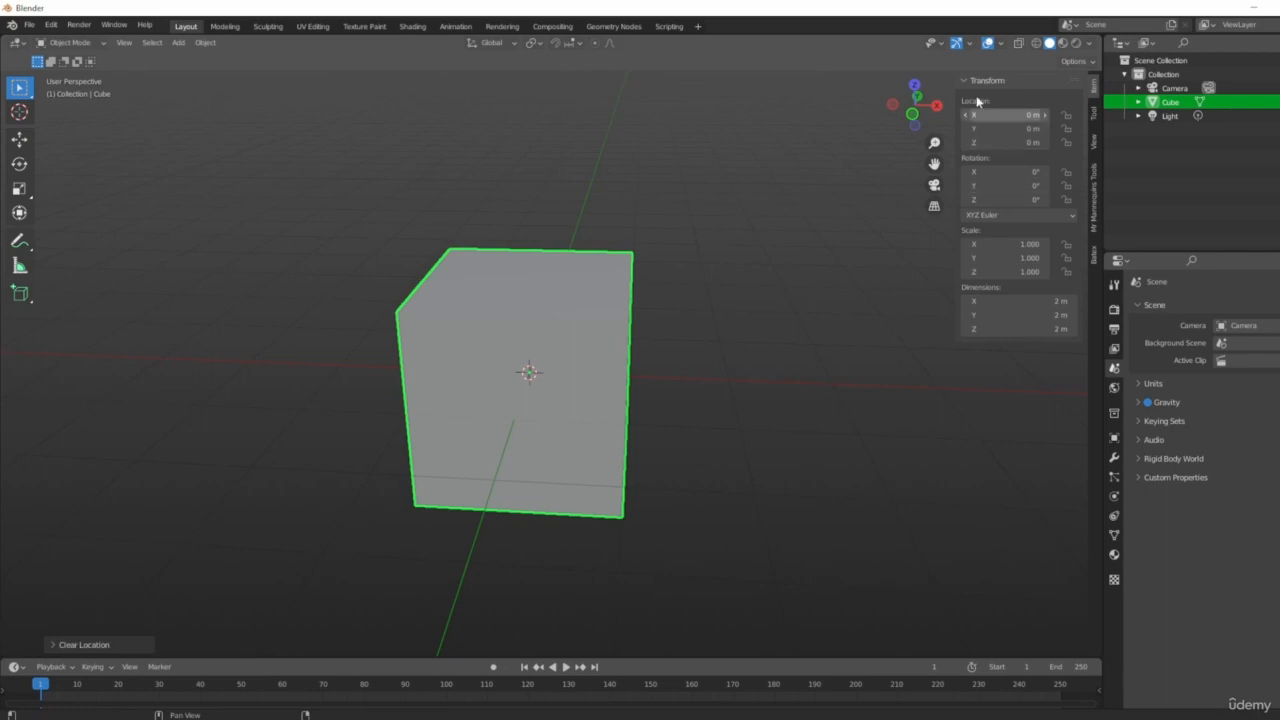
{"action": "left_click", "coordinate": [1004, 44]}
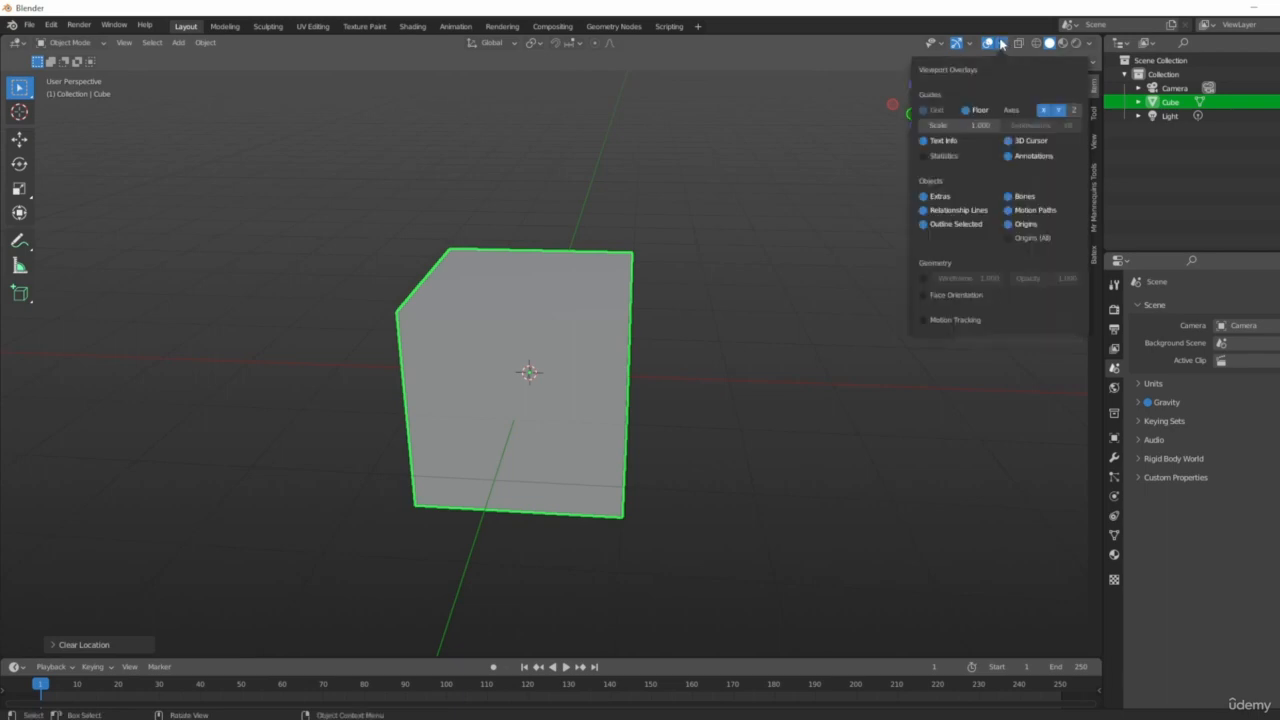
{"action": "left_click", "coordinate": [970, 44]}
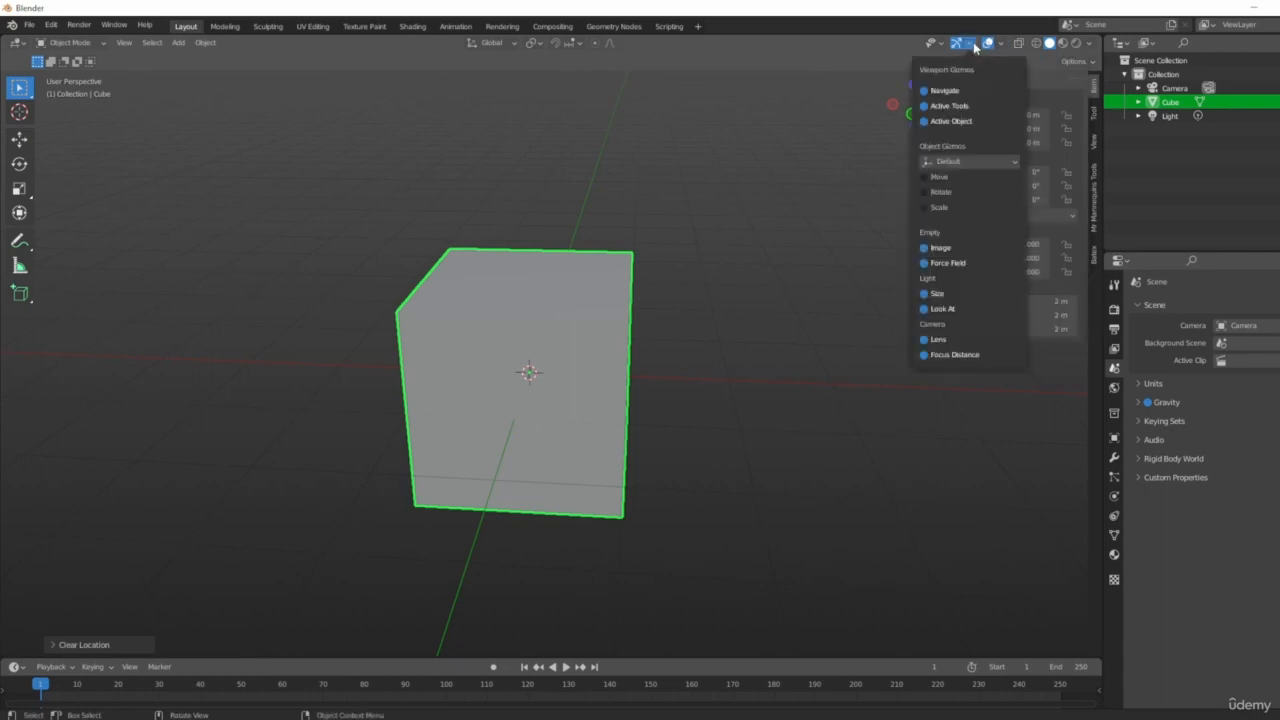
{"action": "left_click", "coordinate": [935, 178]}
{"action": "middle_click_drag", "start_coordinate": [660, 268], "coordinate": [603, 398]}
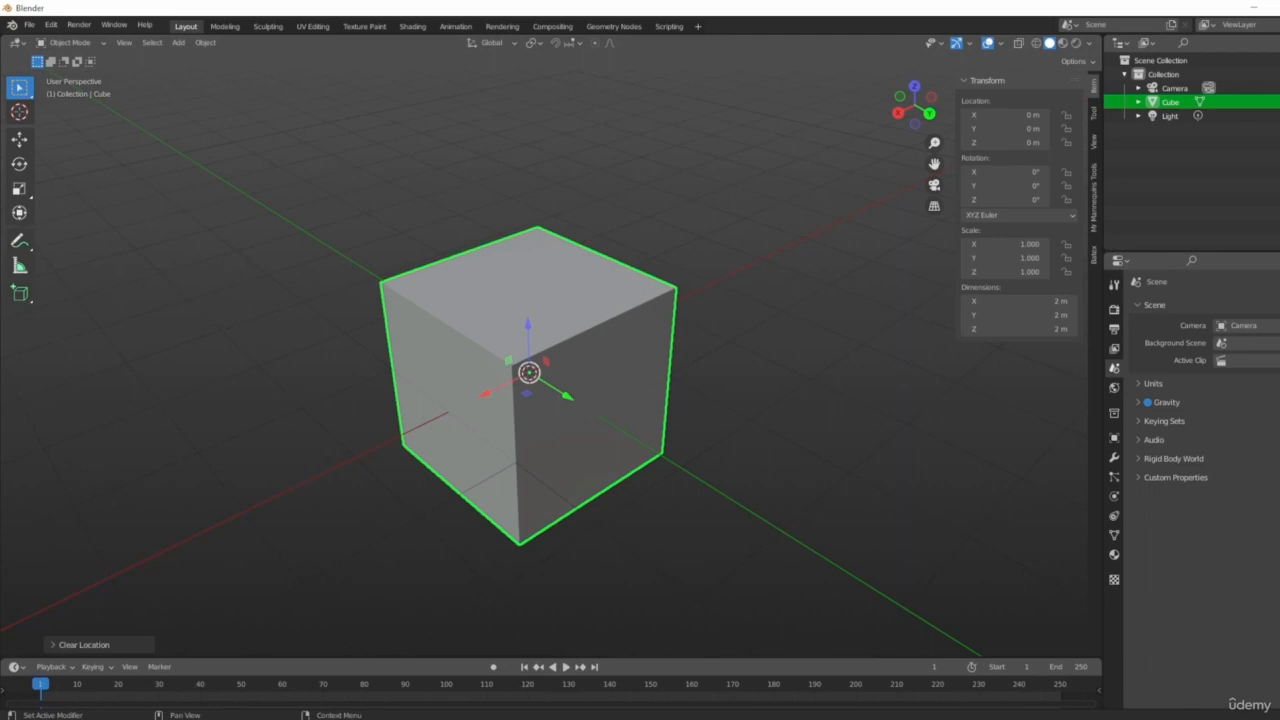
Drag the cube with the move gizmo to about 2.05 m X and 1.82 m Y.
{"action": "middle_click_drag", "start_coordinate": [870, 430], "coordinate": [675, 385]}
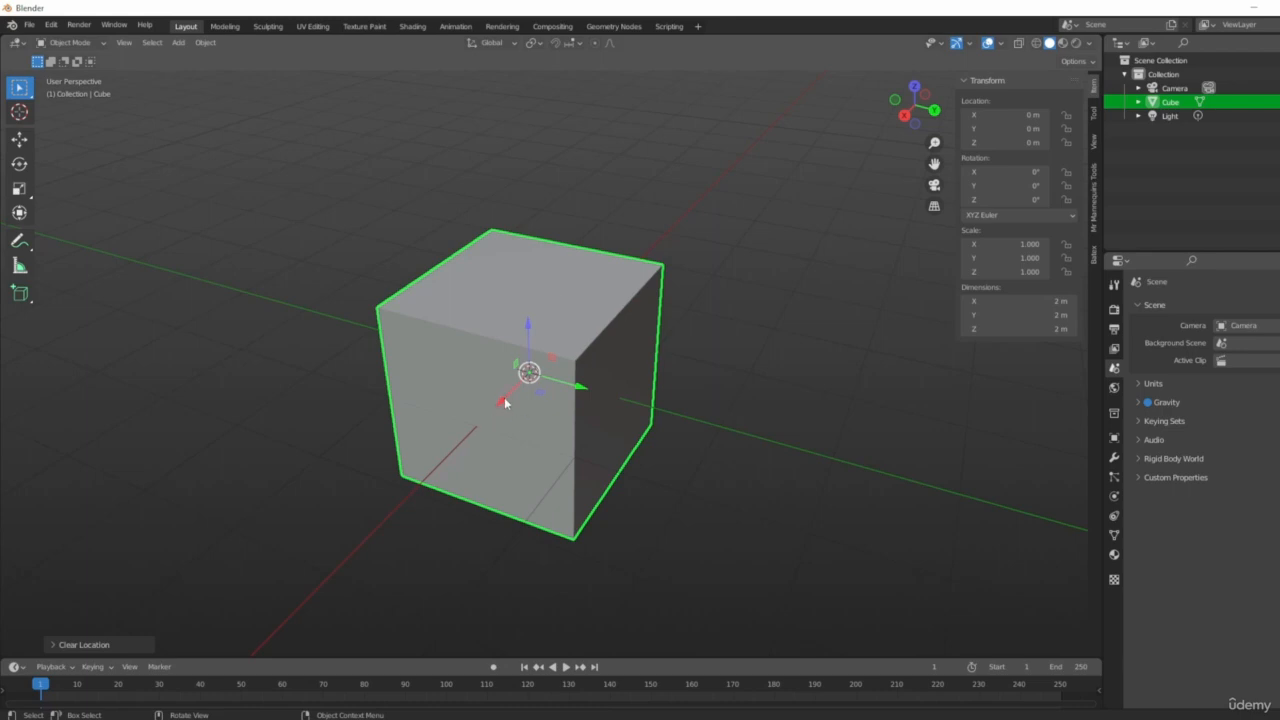
{"action": "left_click_drag", "start_coordinate": [509, 400], "coordinate": [658, 586]}
{"action": "scroll", "coordinate": [706, 457], "scroll_direction": "down", "scroll_amount": 3}
{"action": "middle_click_drag", "start_coordinate": [706, 457], "coordinate": [775, 445]}
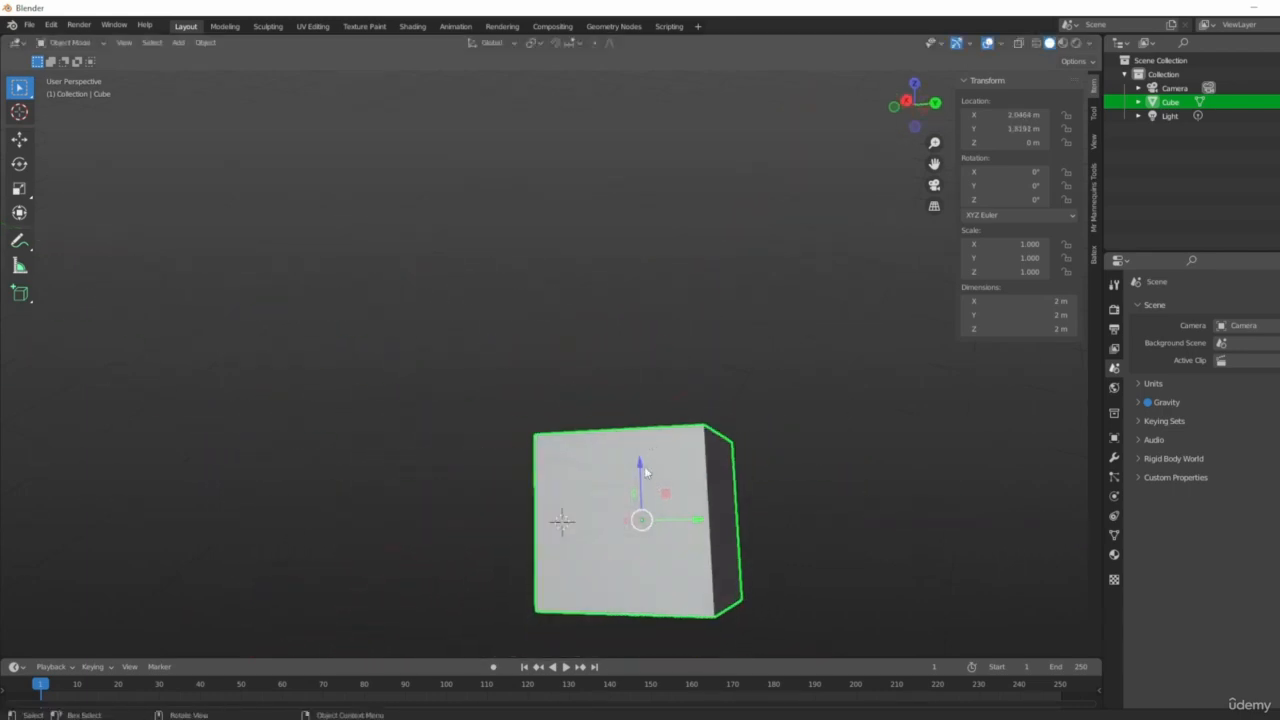
Raise the cube along Z with the move gizmo's blue arrow to about 3.05 m.
{"action": "left_click_drag", "start_coordinate": [641, 472], "coordinate": [686, 315]}
{"action": "middle_click_drag", "start_coordinate": [686, 315], "coordinate": [740, 394]}
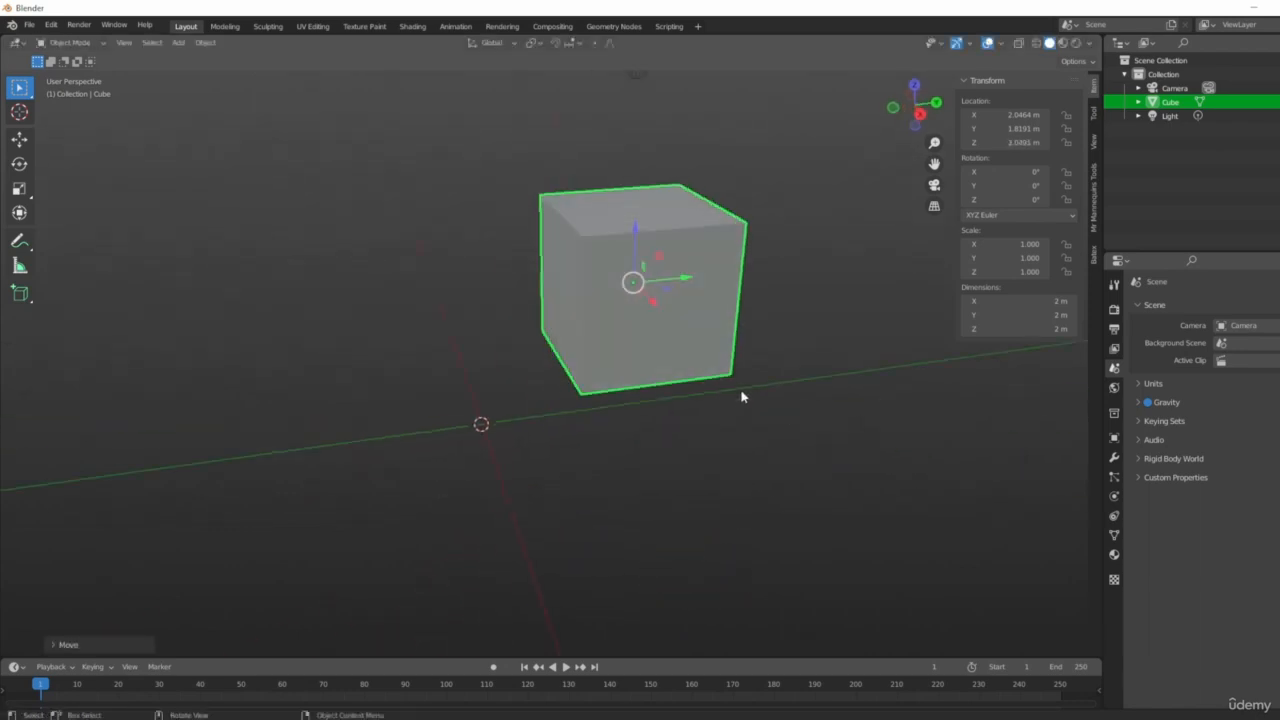
{"action": "middle_click_drag", "start_coordinate": [623, 409], "coordinate": [591, 360]}
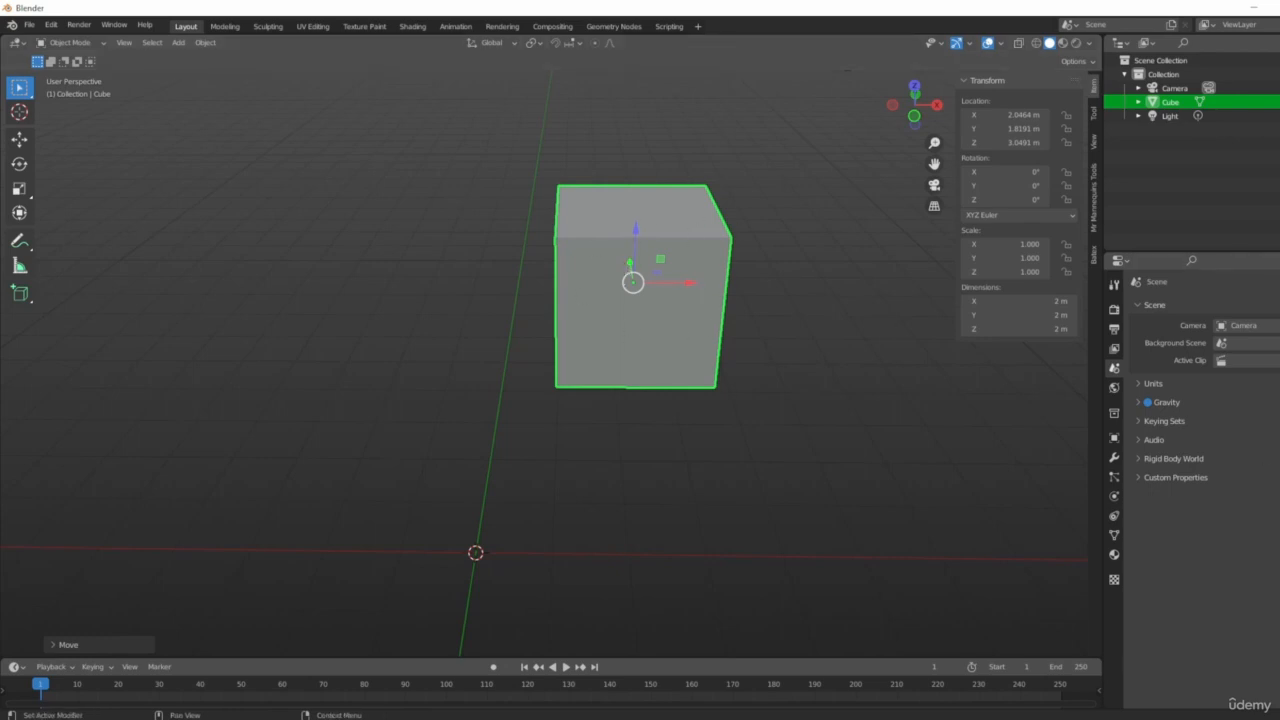
Enable the Rotate and Scale object gizmos as well.
{"action": "left_click", "coordinate": [969, 43]}
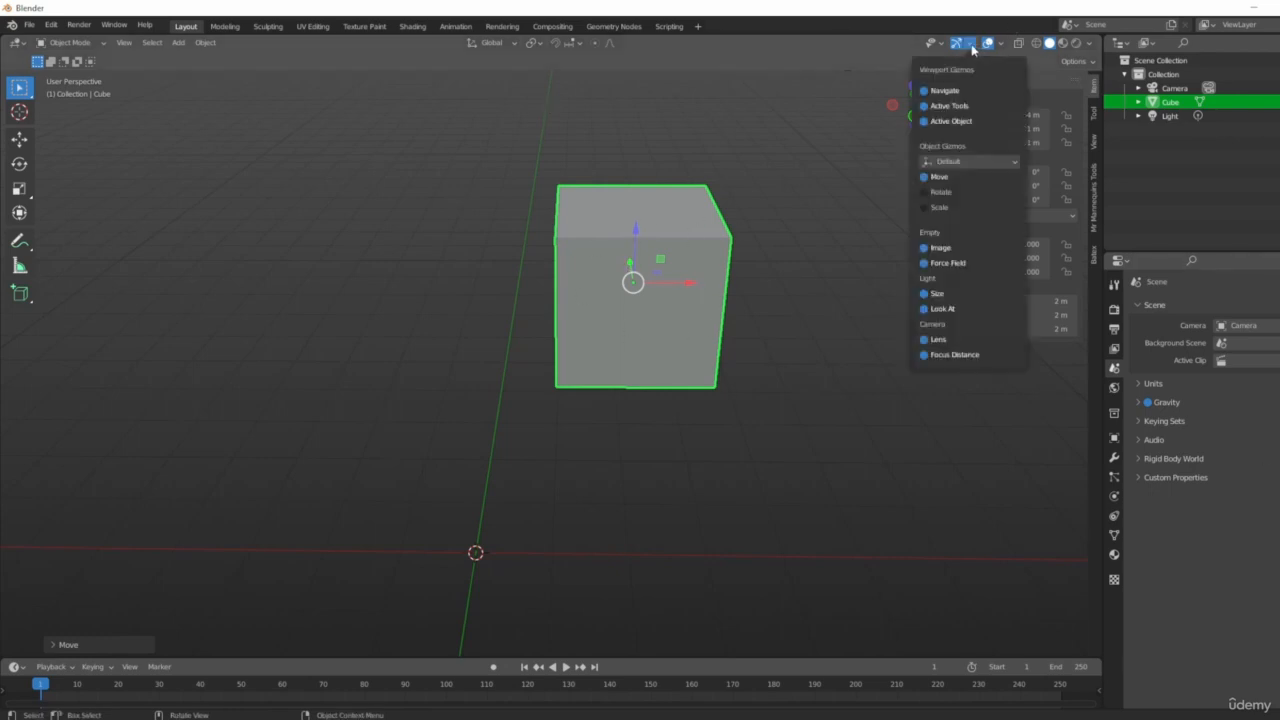
{"action": "left_click", "coordinate": [941, 192]}
{"action": "left_click", "coordinate": [940, 208]}
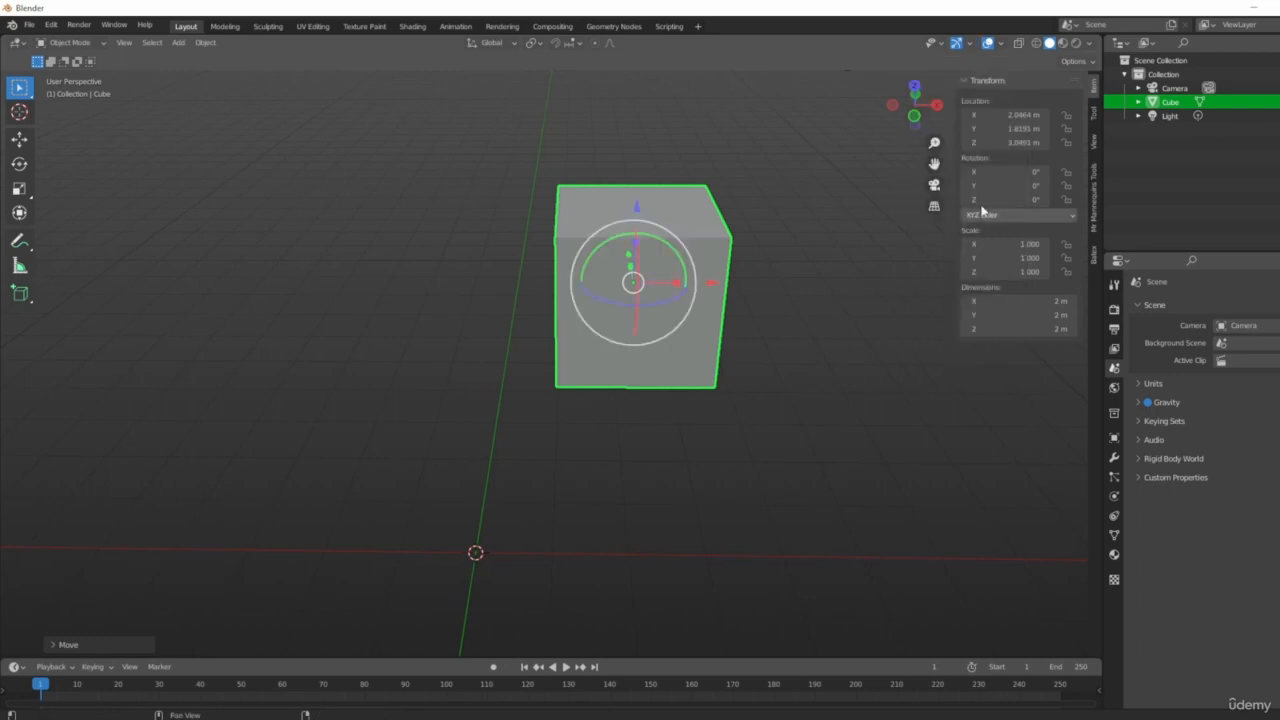
Rotate and scale the cube freely with the gizmo handles, to about 50°, -58°, 35° and scale around 1.9–2.4.
{"action": "left_click", "coordinate": [969, 43]}
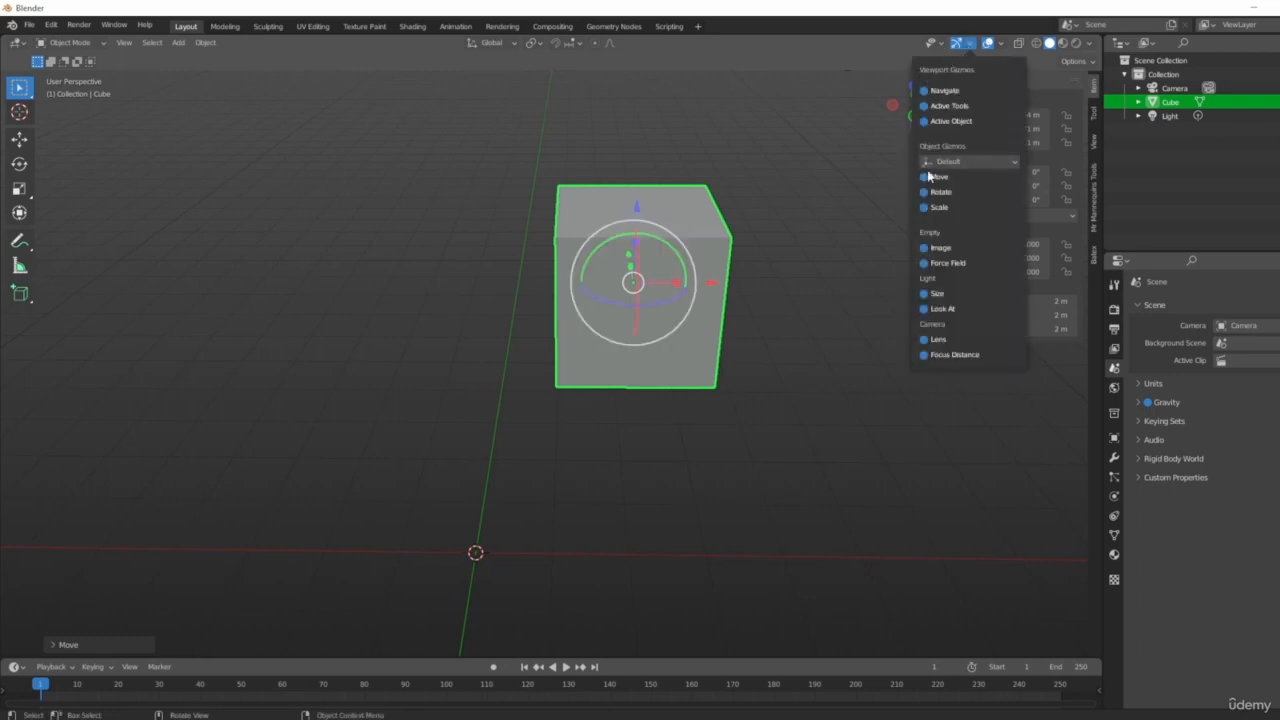
{"action": "middle_click_drag", "start_coordinate": [865, 162], "coordinate": [629, 275]}
{"action": "scroll", "coordinate": [662, 335], "scroll_direction": "up", "scroll_amount": 3}
{"action": "scroll", "coordinate": [629, 275], "scroll_direction": "up", "scroll_amount": 2}
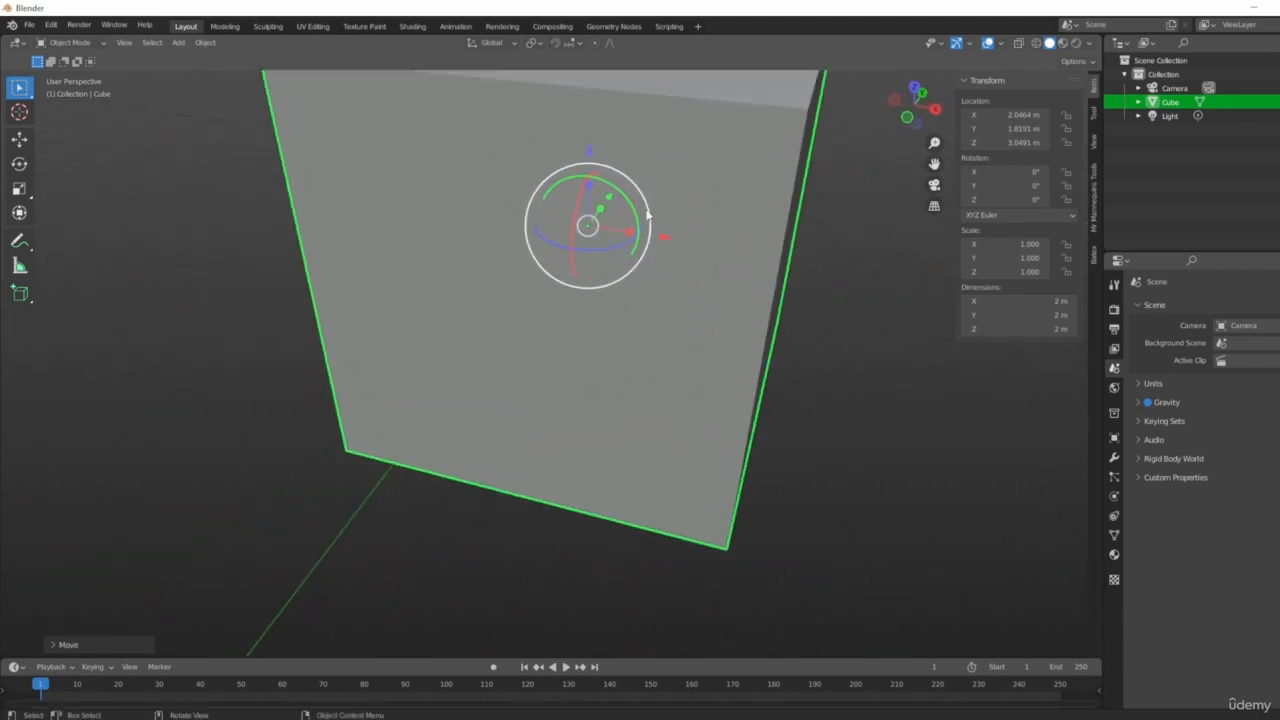
{"action": "left_click_drag", "start_coordinate": [668, 238], "coordinate": [421, 224]}
{"action": "scroll", "coordinate": [628, 295], "scroll_direction": "down", "scroll_amount": 2}
{"action": "middle_click_drag", "start_coordinate": [628, 295], "coordinate": [456, 233]}
{"action": "left_click_drag", "start_coordinate": [543, 225], "coordinate": [598, 212]}
{"action": "left_click_drag", "start_coordinate": [524, 252], "coordinate": [562, 288]}
{"action": "scroll", "coordinate": [822, 364], "scroll_direction": "down", "scroll_amount": 5}
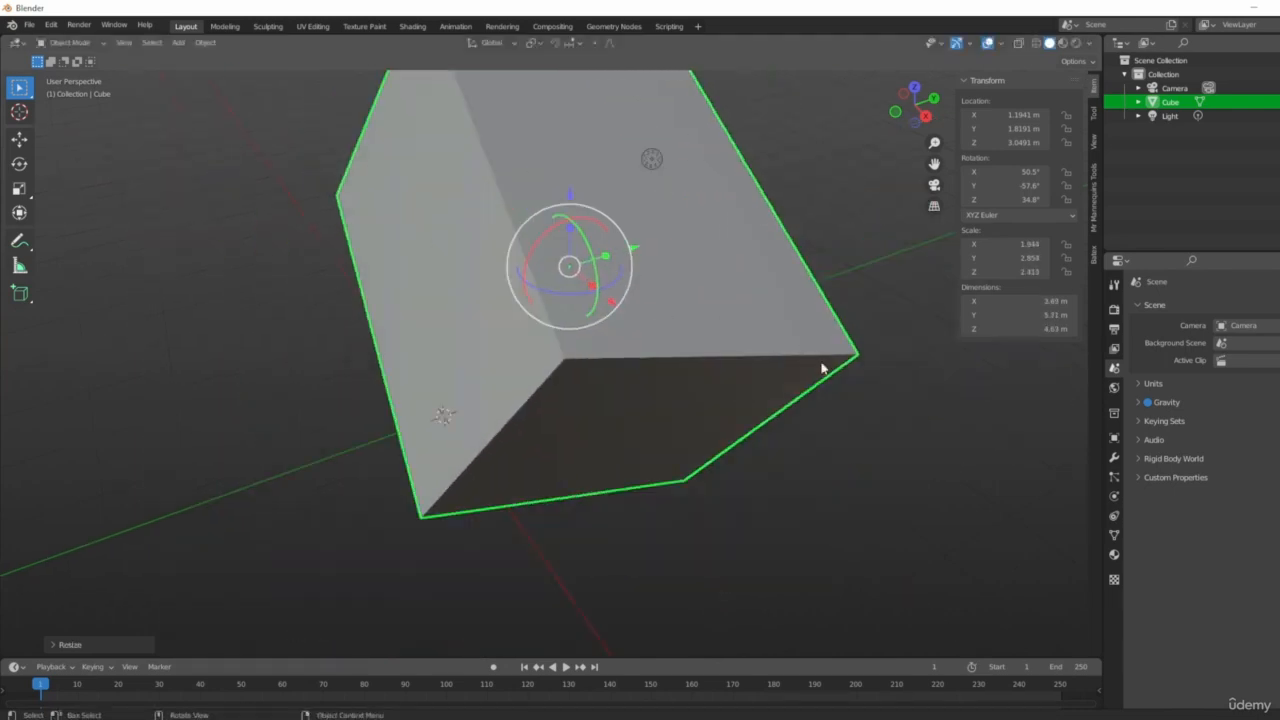
Turn off the Scale and Rotate object gizmos, keeping only the Move gizmo.
{"action": "left_click", "coordinate": [970, 44]}
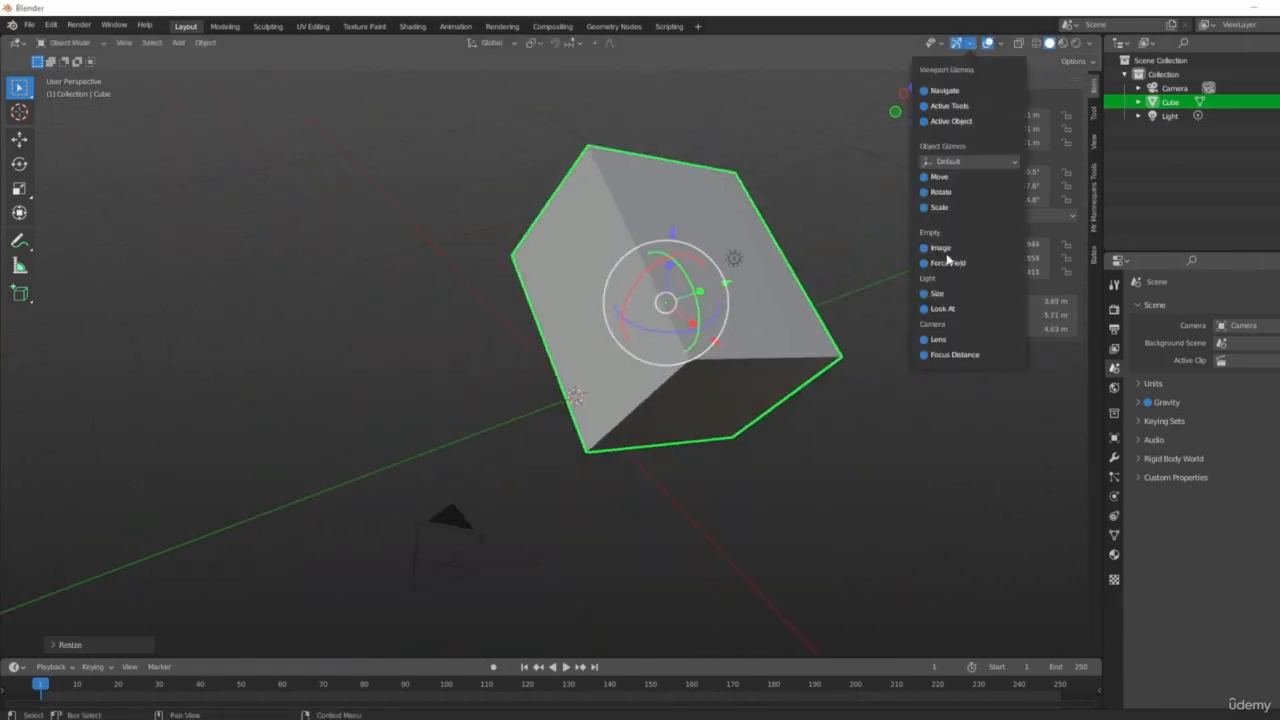
{"action": "left_click", "coordinate": [926, 207]}
{"action": "left_click", "coordinate": [926, 192]}
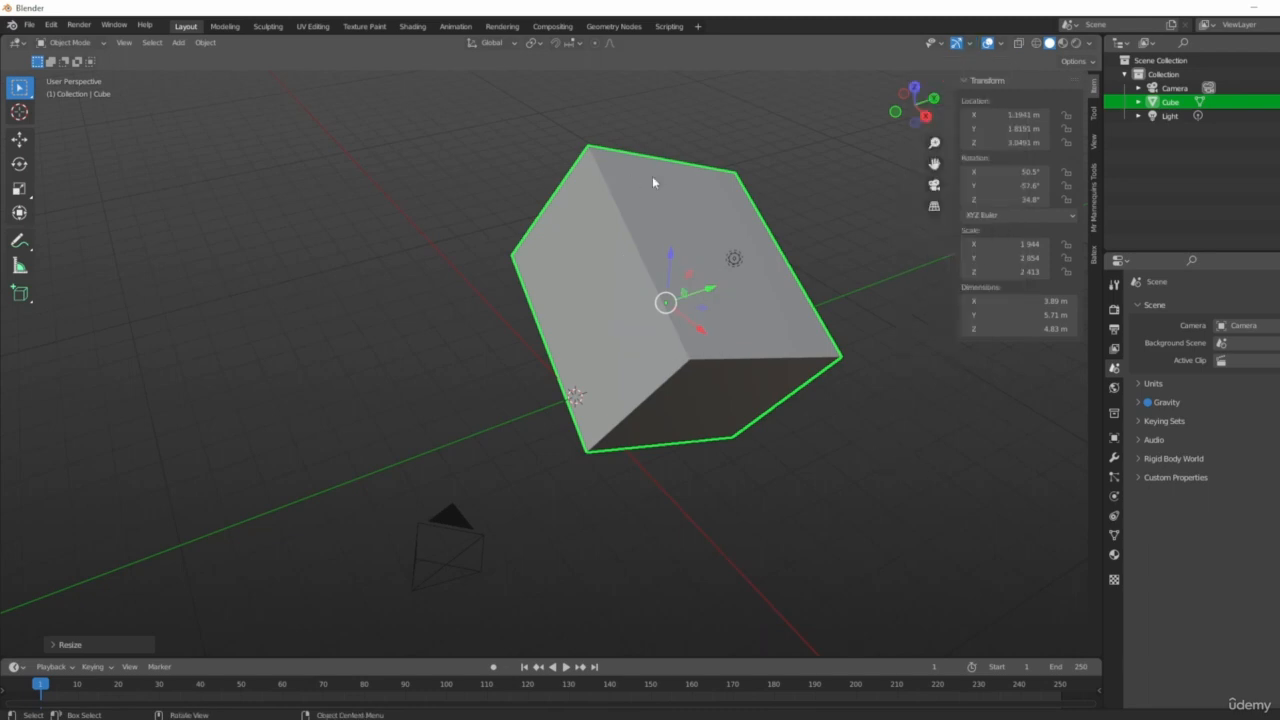
{"action": "middle_click_drag", "start_coordinate": [653, 182], "coordinate": [673, 367]}
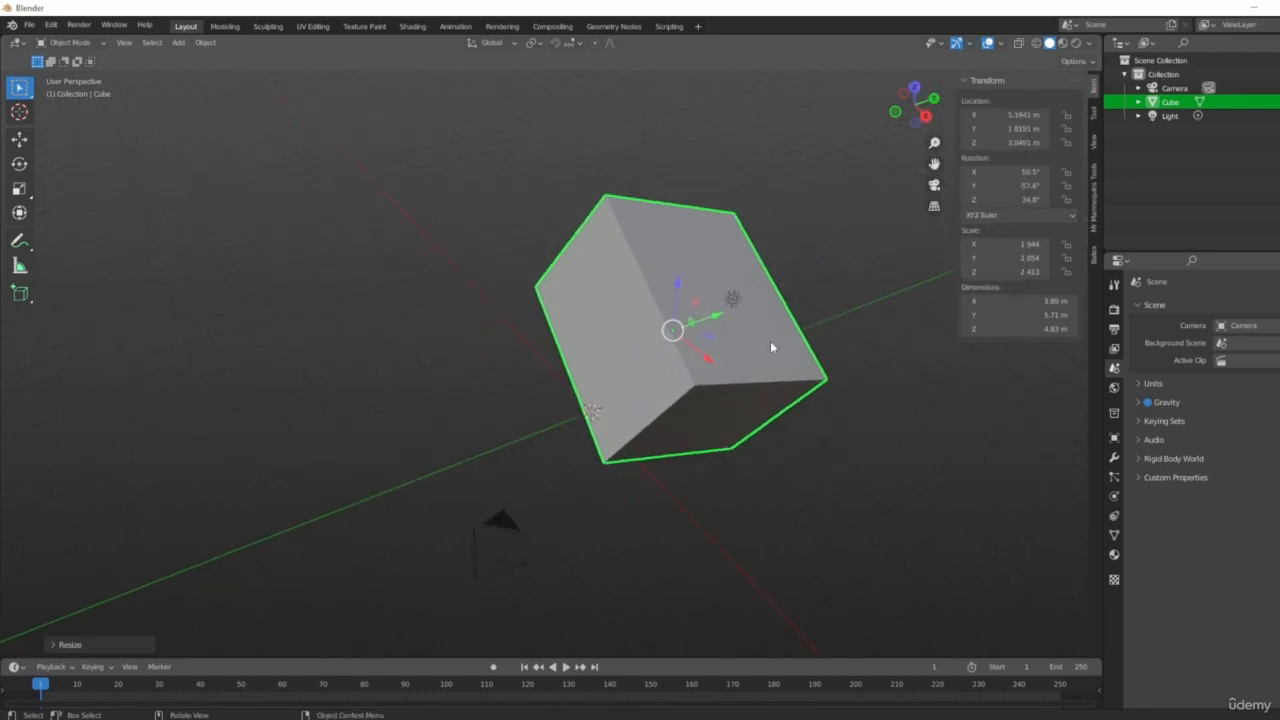
Delete the transformed cube and add a new cube at the origin.
{"action": "middle_click_drag", "start_coordinate": [604, 238], "coordinate": [697, 261]}
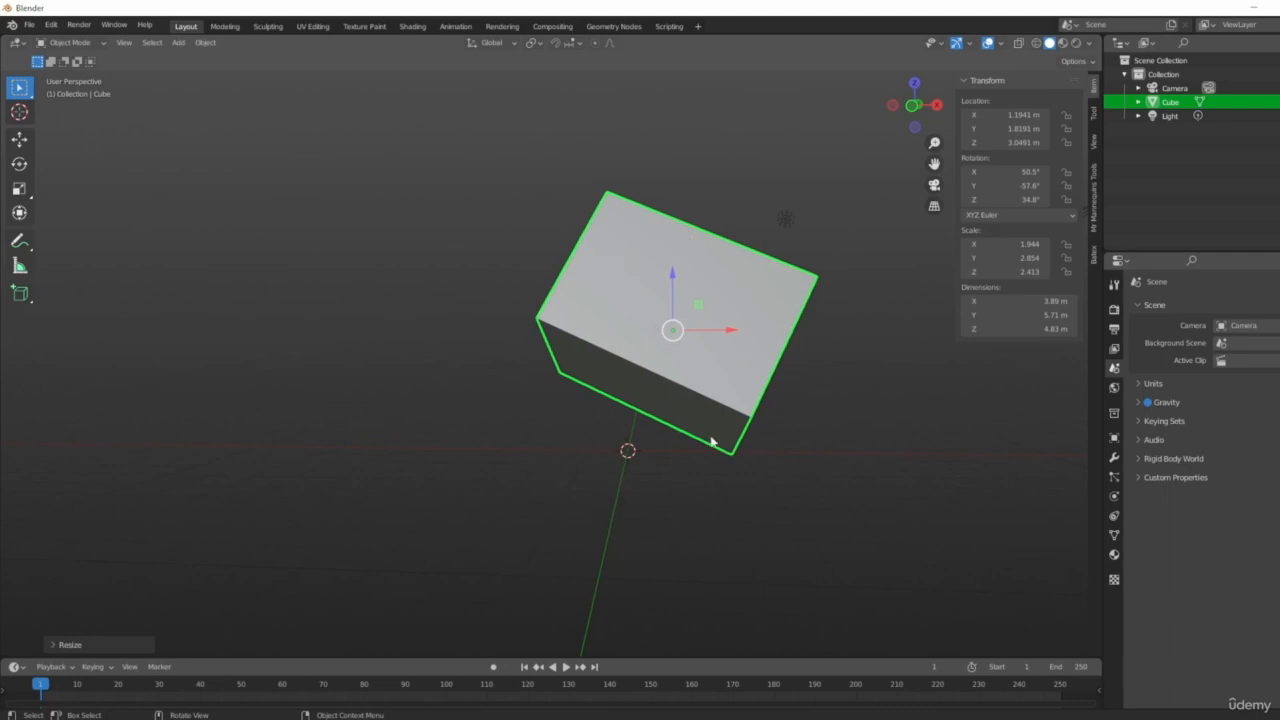
{"action": "middle_click_drag", "start_coordinate": [799, 322], "coordinate": [916, 371]}
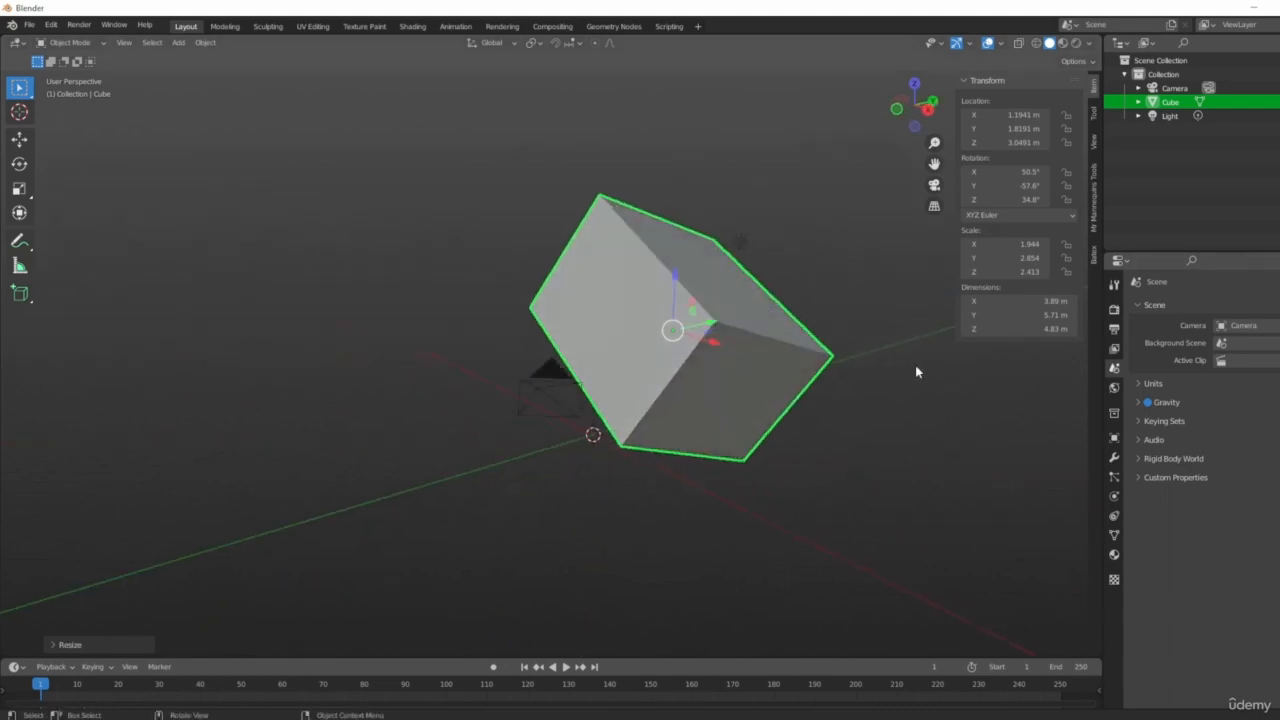
{"action": "middle_click_drag", "start_coordinate": [784, 356], "coordinate": [800, 434]}
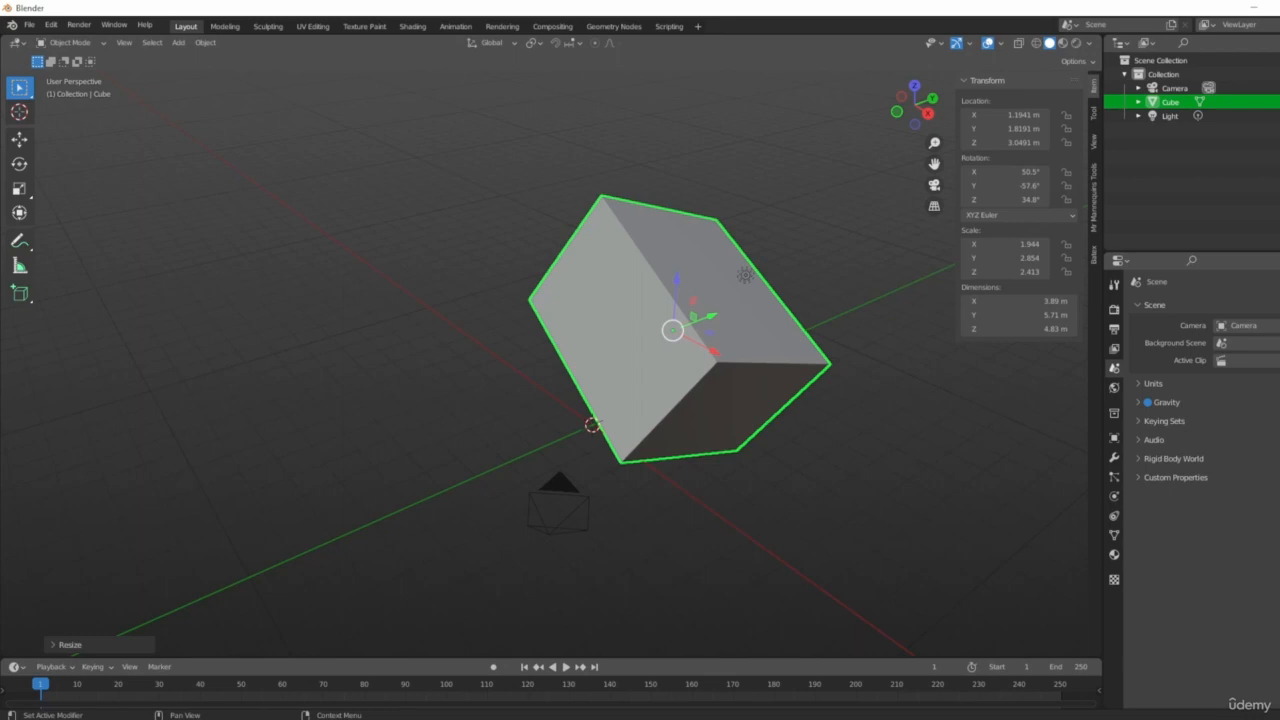
{"action": "middle_click_drag", "start_coordinate": [688, 389], "coordinate": [529, 237]}
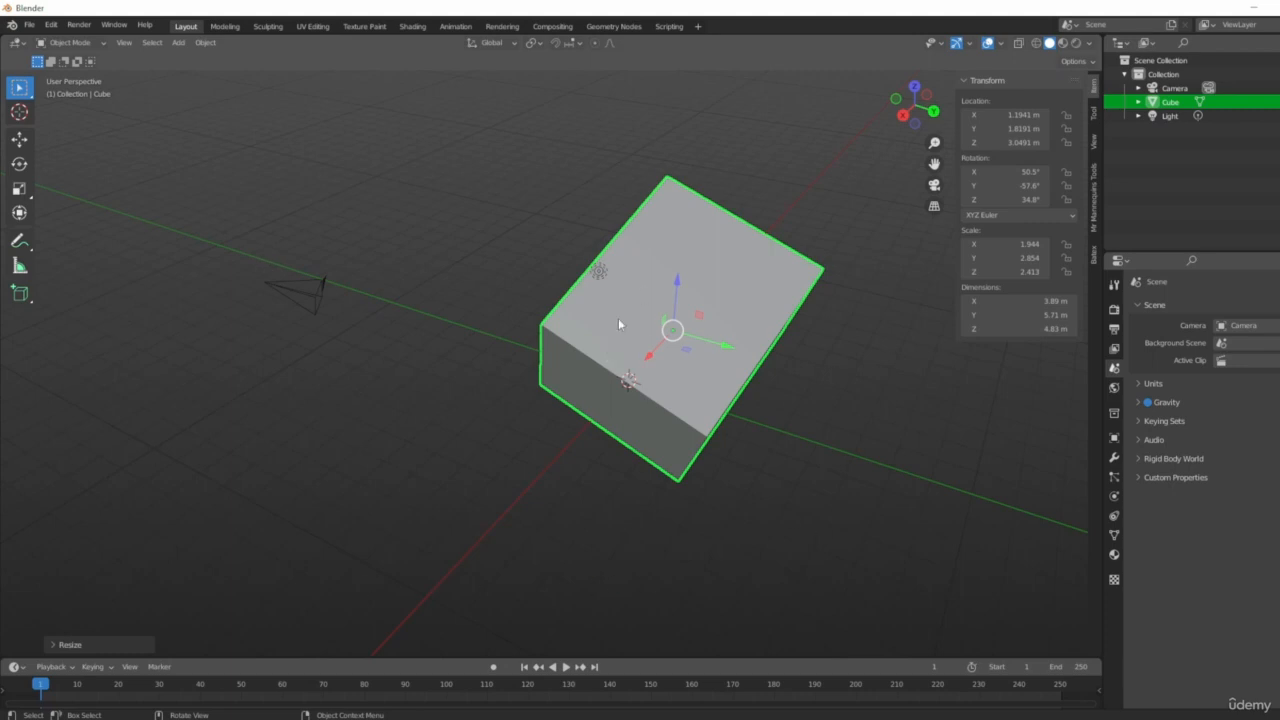
{"action": "middle_click_drag", "start_coordinate": [552, 405], "coordinate": [717, 394]}
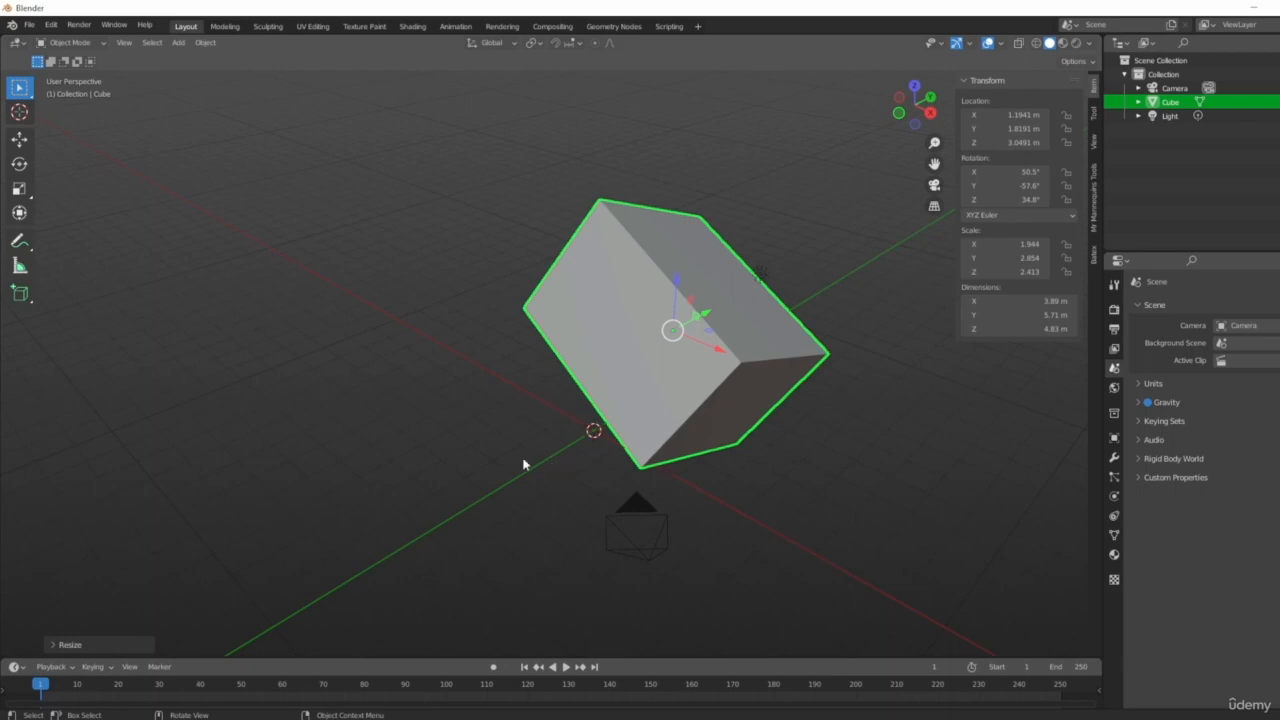
{"action": "middle_click_drag", "start_coordinate": [523, 463], "coordinate": [669, 447]}
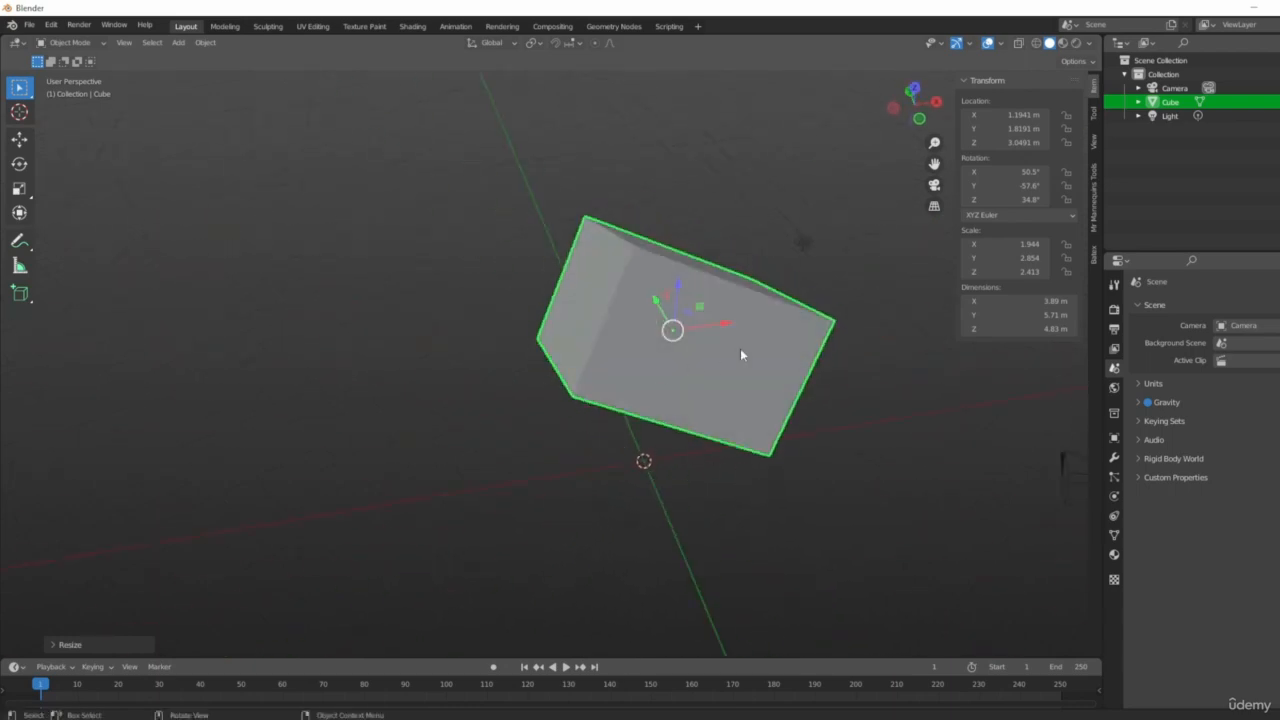
{"action": "key", "text": "Delete"}
{"action": "key", "text": "shift+a"}
{"action": "mouse_move", "coordinate": [603, 413]}
{"action": "left_click", "coordinate": [674, 428]}
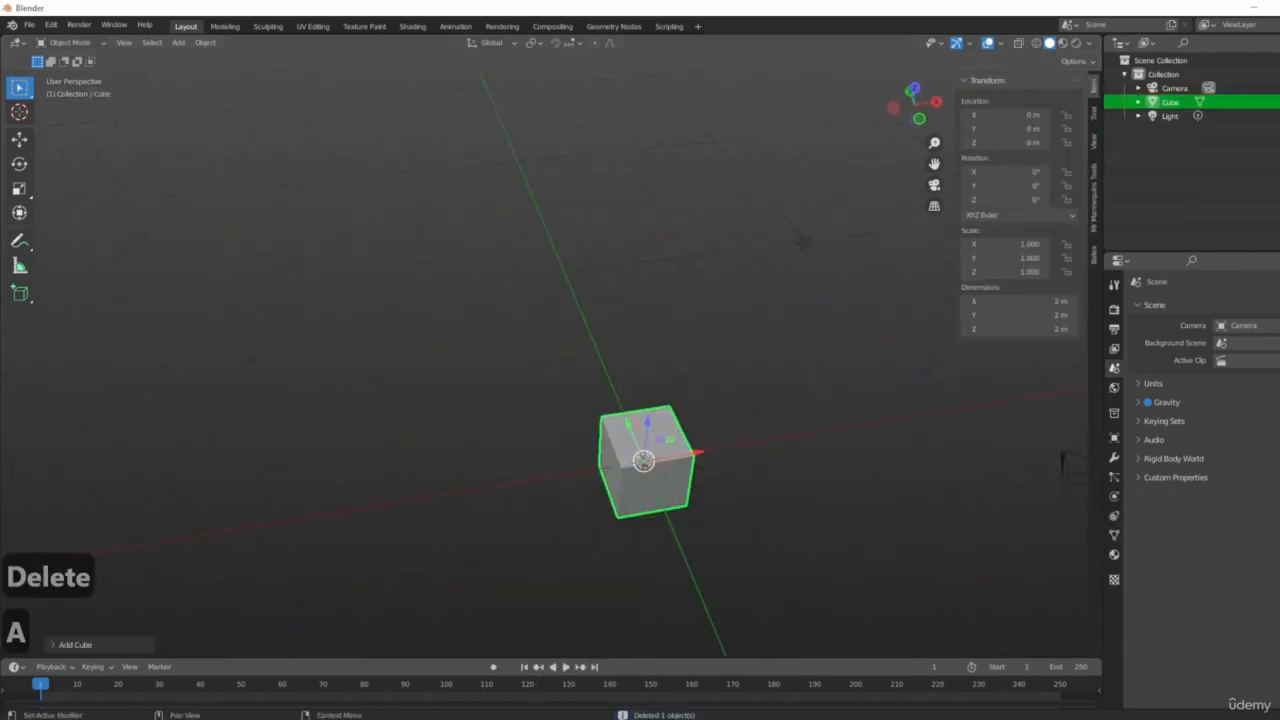
Rotate the new cube about 44.5° around the Z axis.
{"action": "middle_click_drag", "start_coordinate": [760, 503], "coordinate": [674, 483]}
{"action": "scroll", "coordinate": [676, 486], "scroll_direction": "up", "scroll_amount": 4}
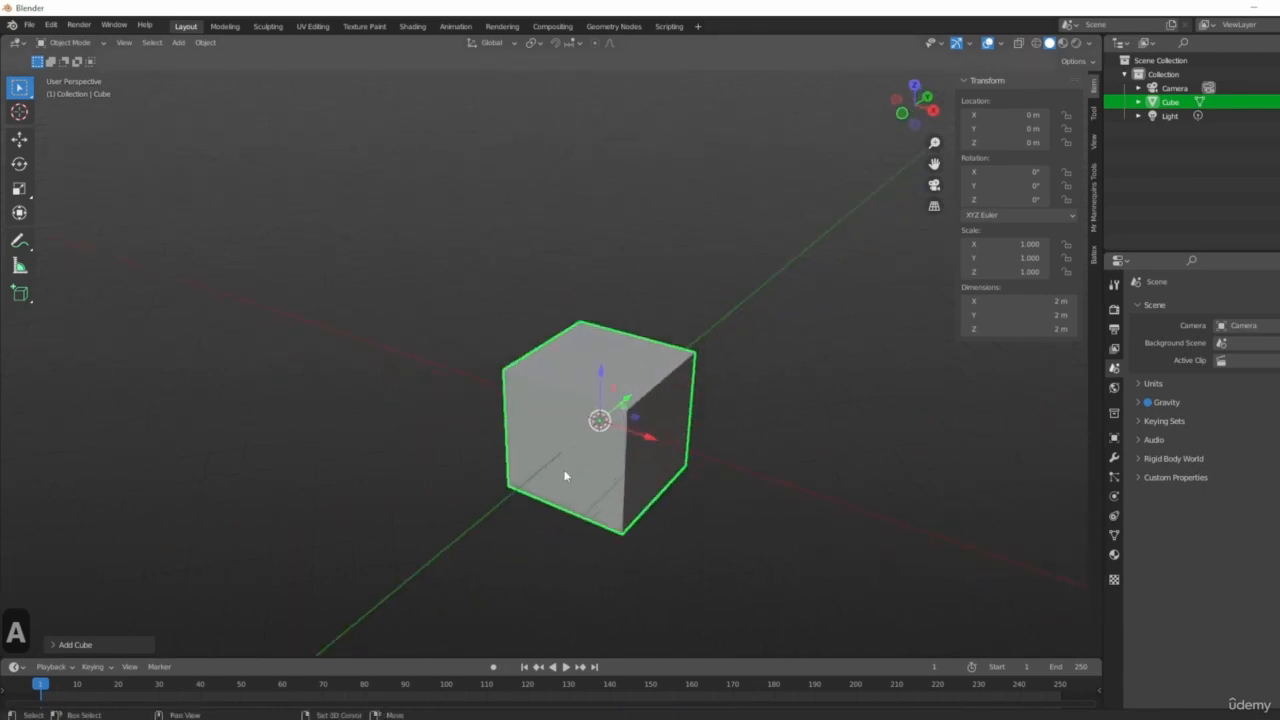
{"action": "middle_click_drag", "start_coordinate": [631, 394], "coordinate": [685, 353], "text": "shift"}
{"action": "middle_click_drag", "start_coordinate": [731, 489], "coordinate": [666, 482]}
{"action": "key", "text": "r"}
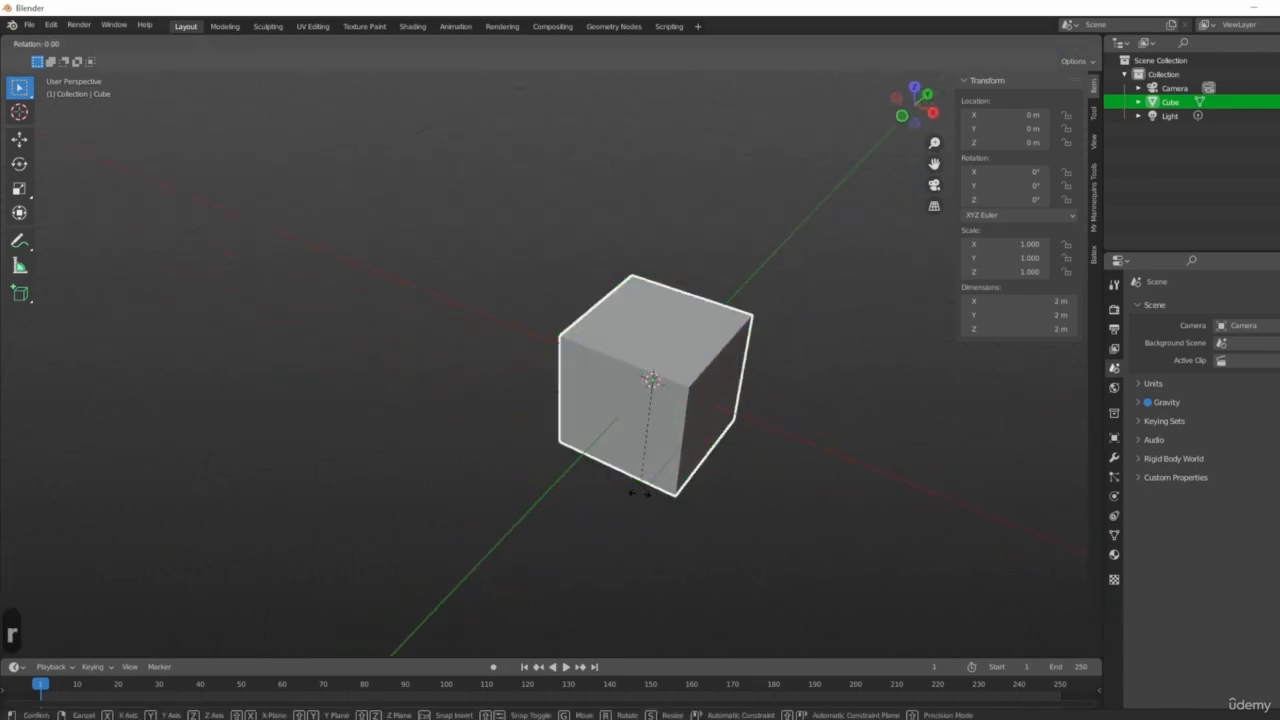
{"action": "key", "text": "z"}
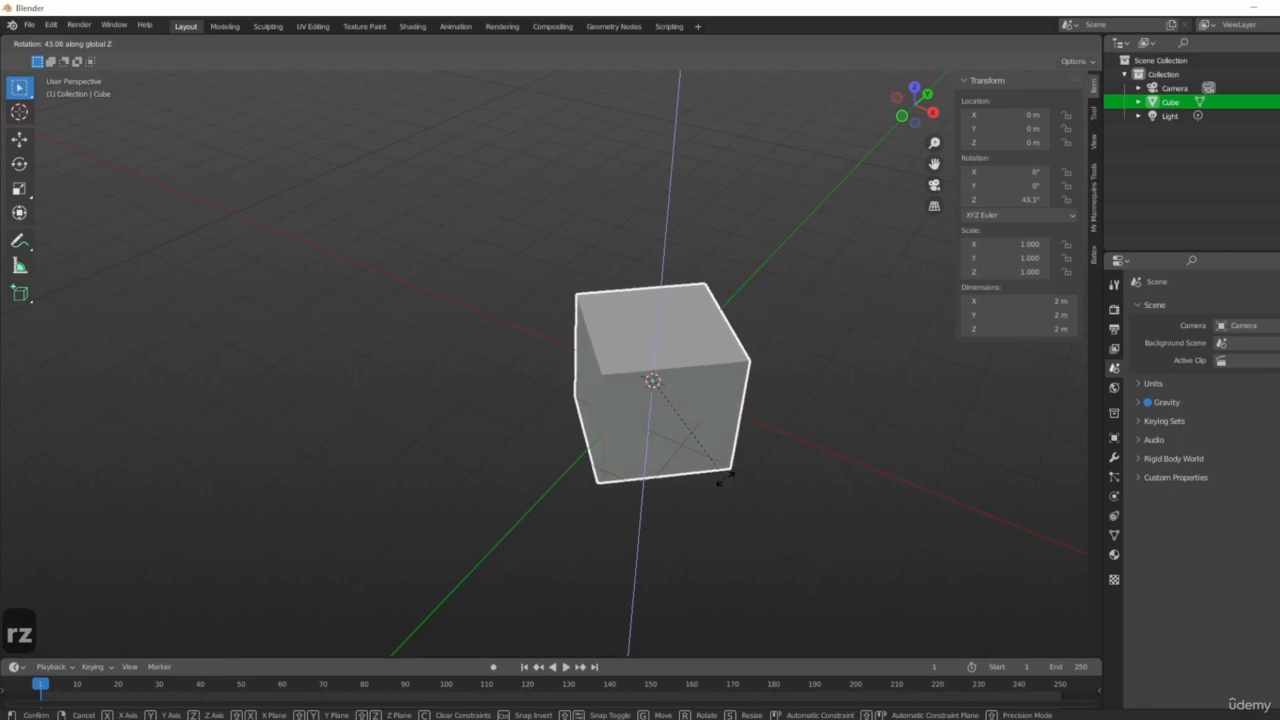
{"action": "left_click", "coordinate": [730, 481]}
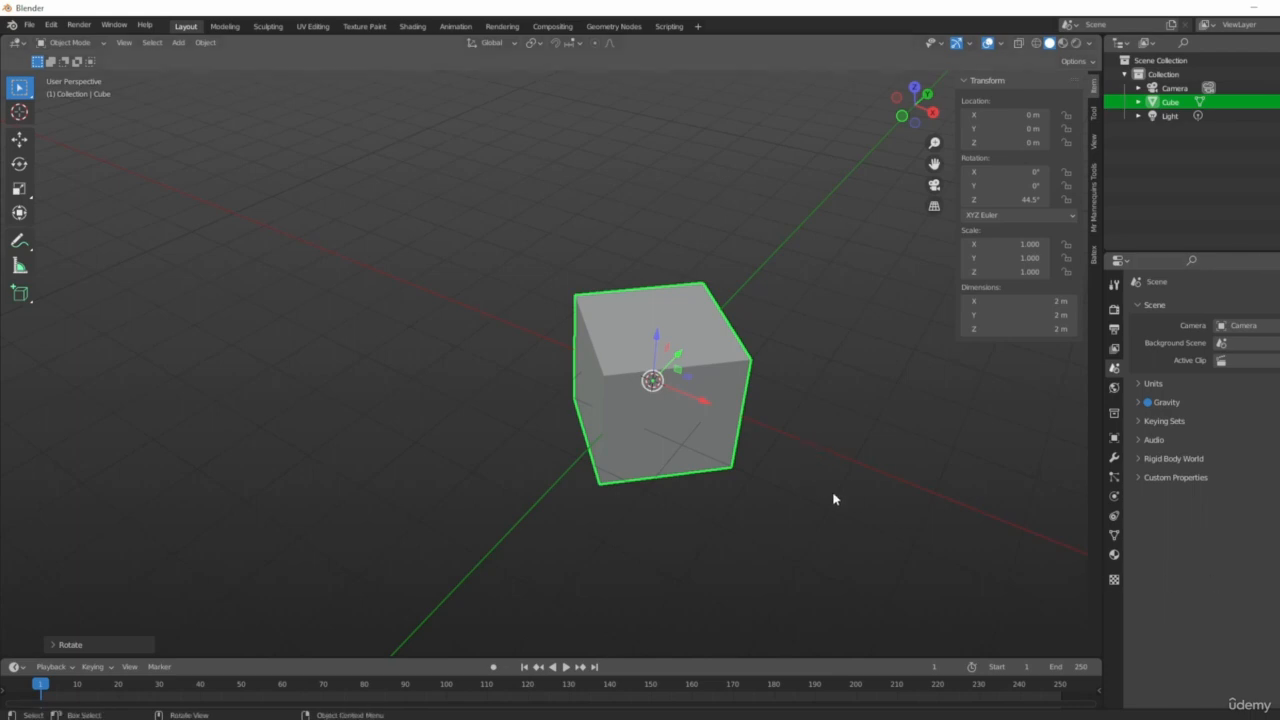
Scale the rotated cube along the global Y axis to a scale of about 3.5.
{"action": "middle_click_drag", "start_coordinate": [834, 500], "coordinate": [874, 508]}
{"action": "key", "text": "s"}
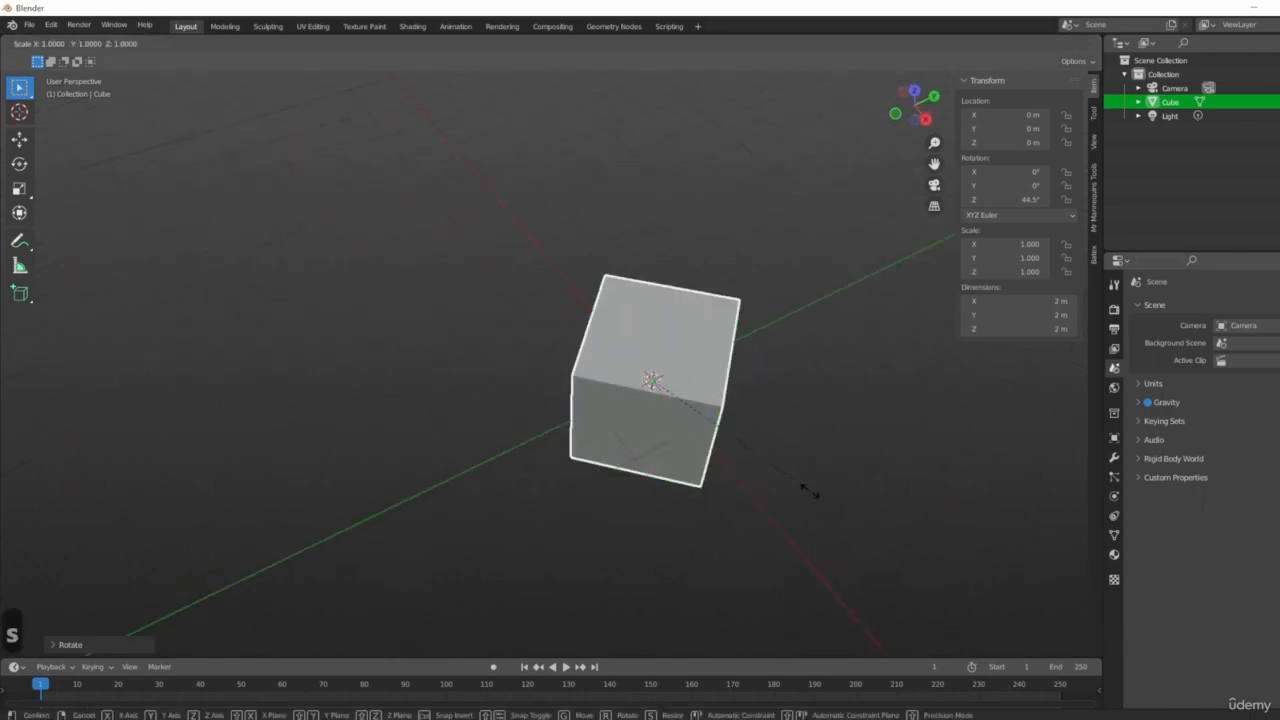
{"action": "key", "text": "y"}
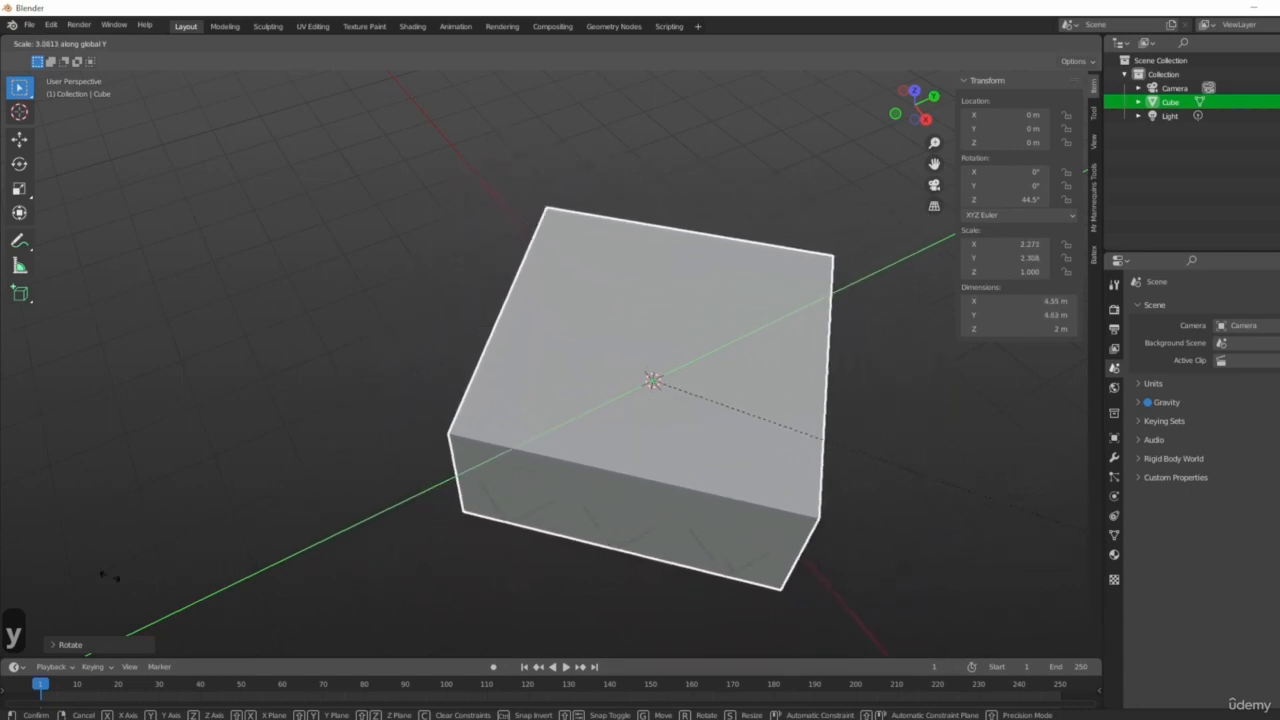
{"action": "left_click", "coordinate": [484, 555]}
Undo the global Y scaling of the cube.
{"action": "scroll", "coordinate": [683, 420], "scroll_direction": "down", "scroll_amount": 3}
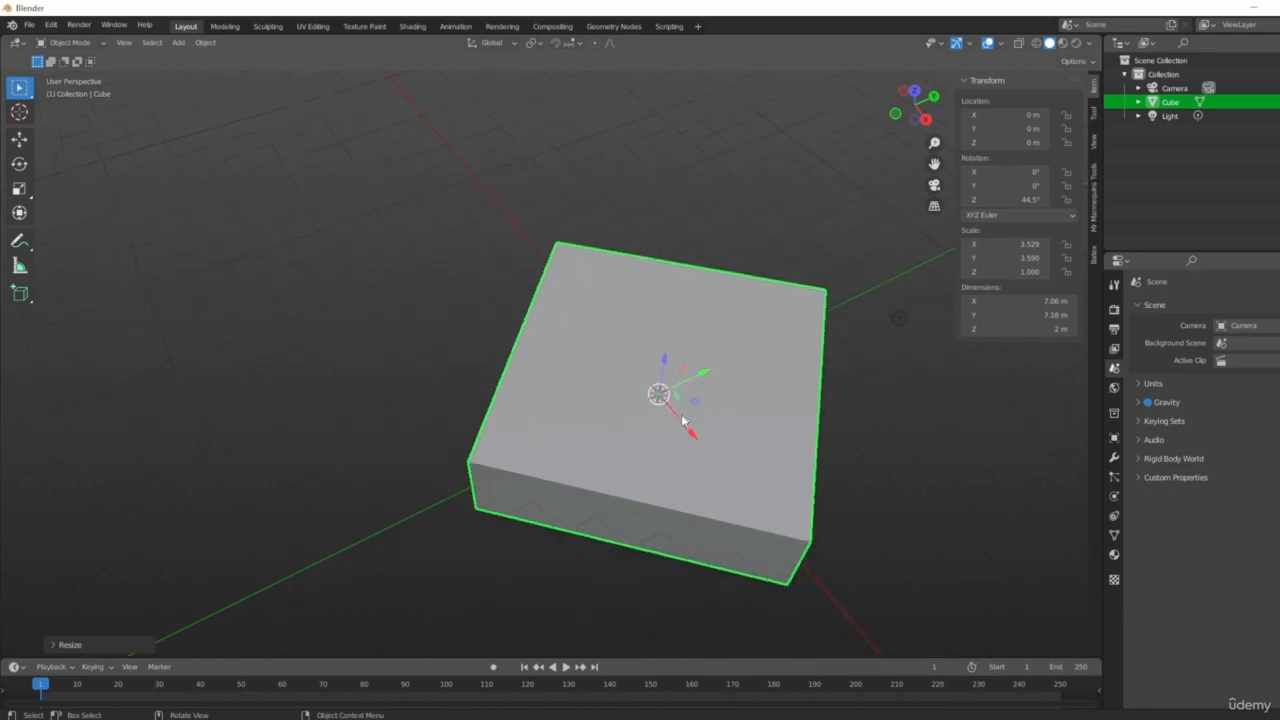
{"action": "middle_click_drag", "start_coordinate": [846, 427], "coordinate": [804, 457]}
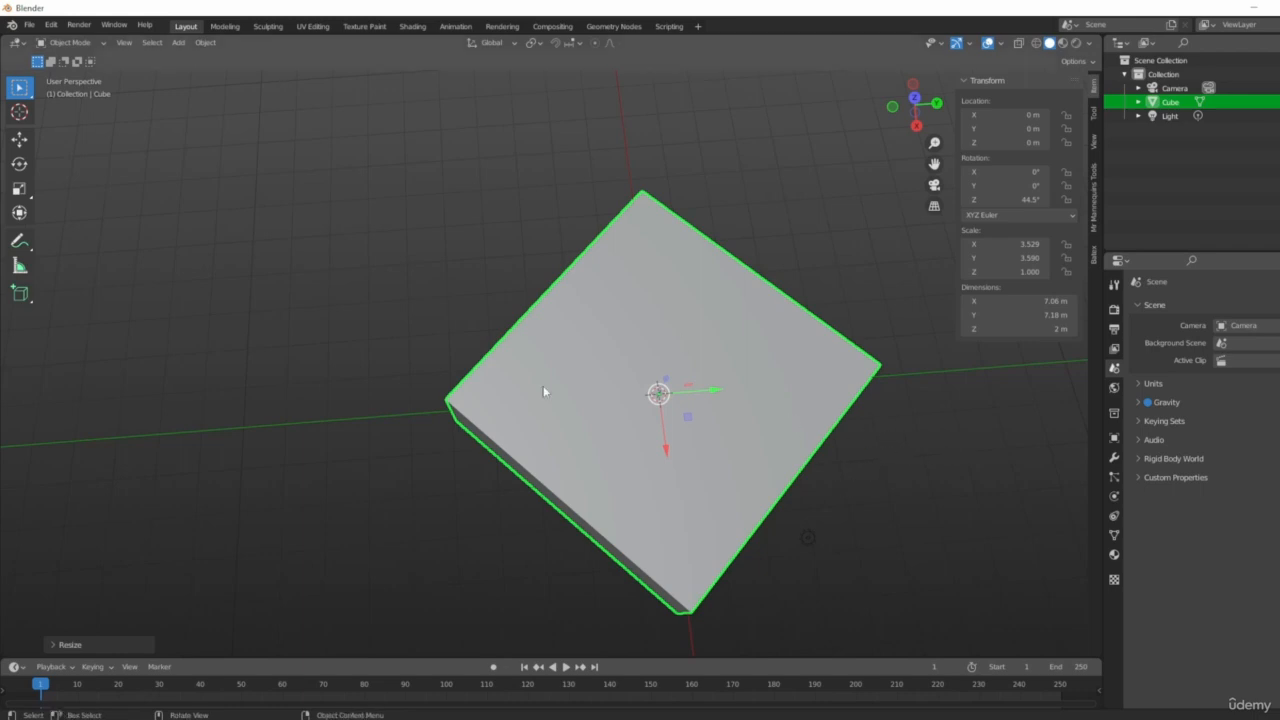
{"action": "middle_click_drag", "start_coordinate": [546, 394], "coordinate": [673, 452]}
{"action": "key", "text": "ctrl+z"}
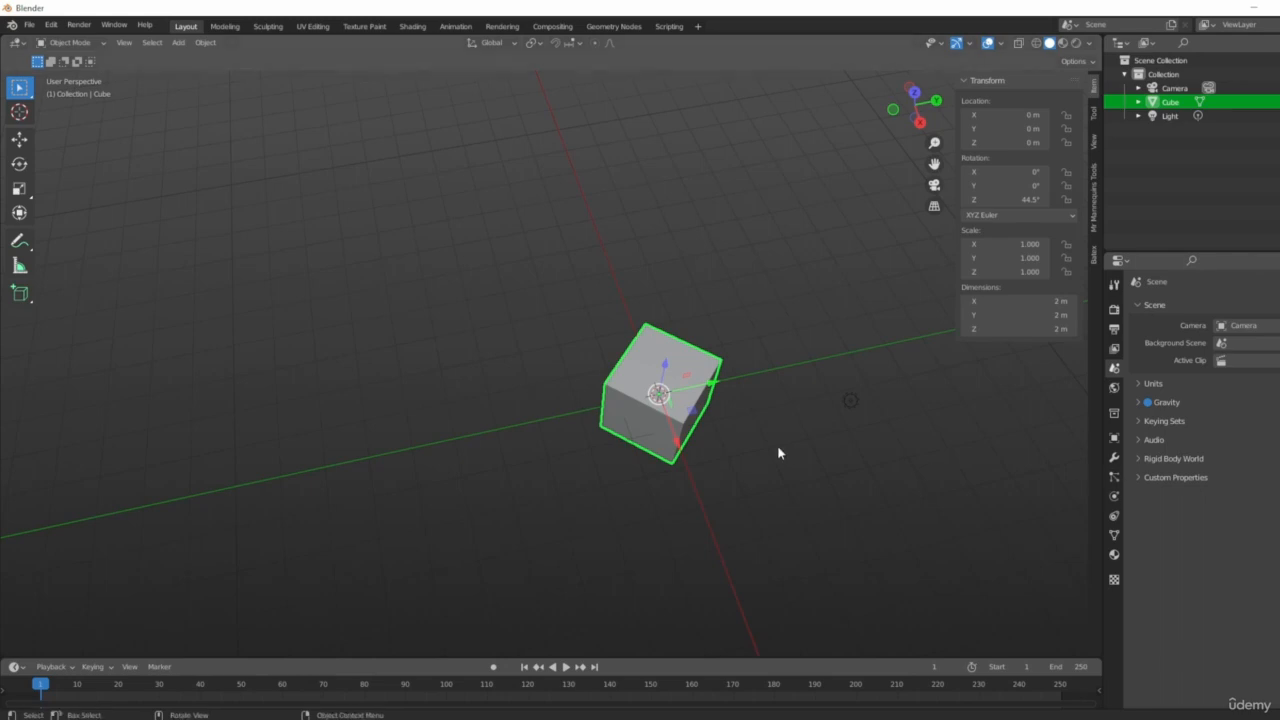
Switch the transform orientation from Global to Local.
{"action": "middle_click_drag", "start_coordinate": [752, 404], "coordinate": [727, 414]}
{"action": "scroll", "coordinate": [531, 424], "scroll_direction": "up", "scroll_amount": 1}
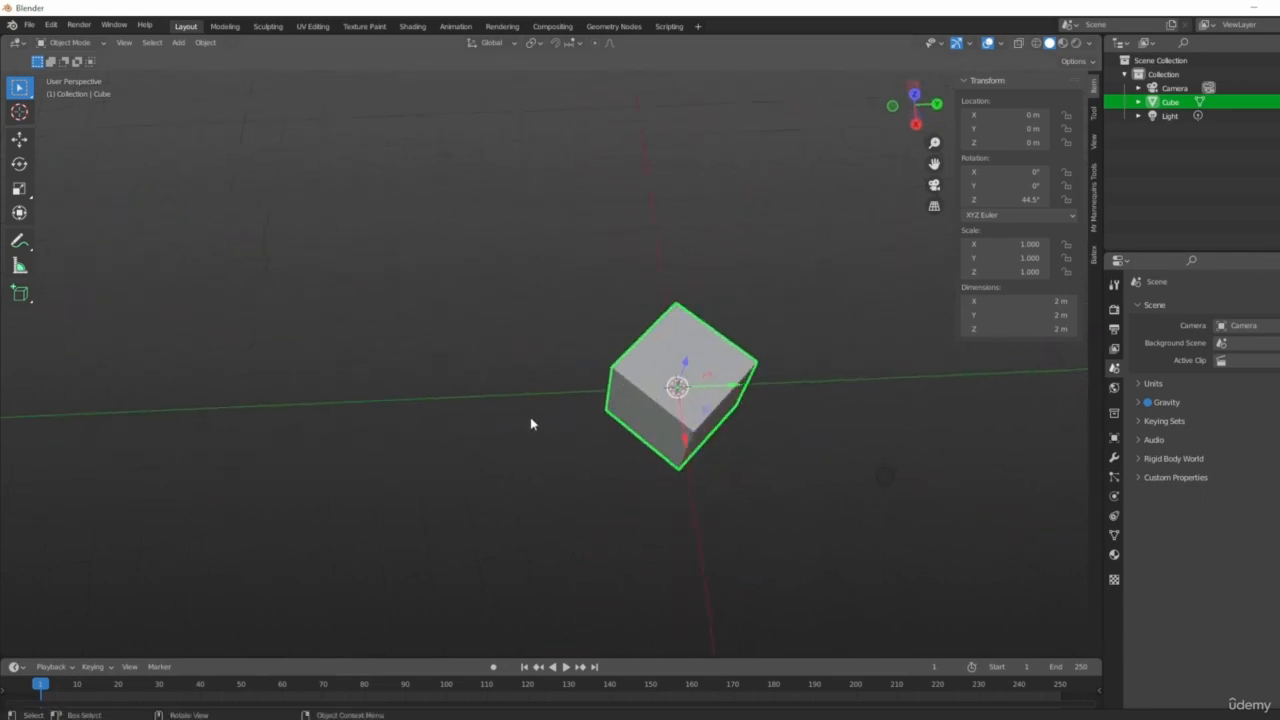
{"action": "scroll", "coordinate": [531, 424], "scroll_direction": "up", "scroll_amount": 2}
{"action": "middle_click_drag", "start_coordinate": [686, 455], "coordinate": [929, 486]}
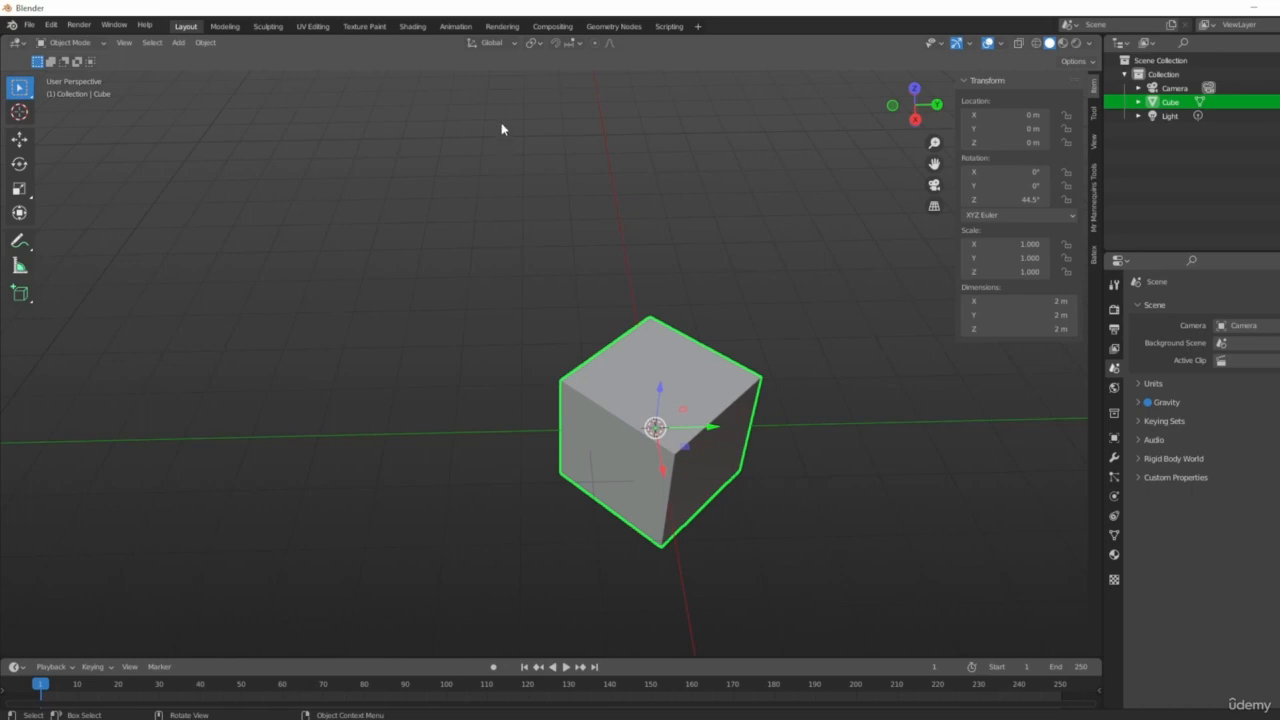
{"action": "left_click", "coordinate": [510, 44]}
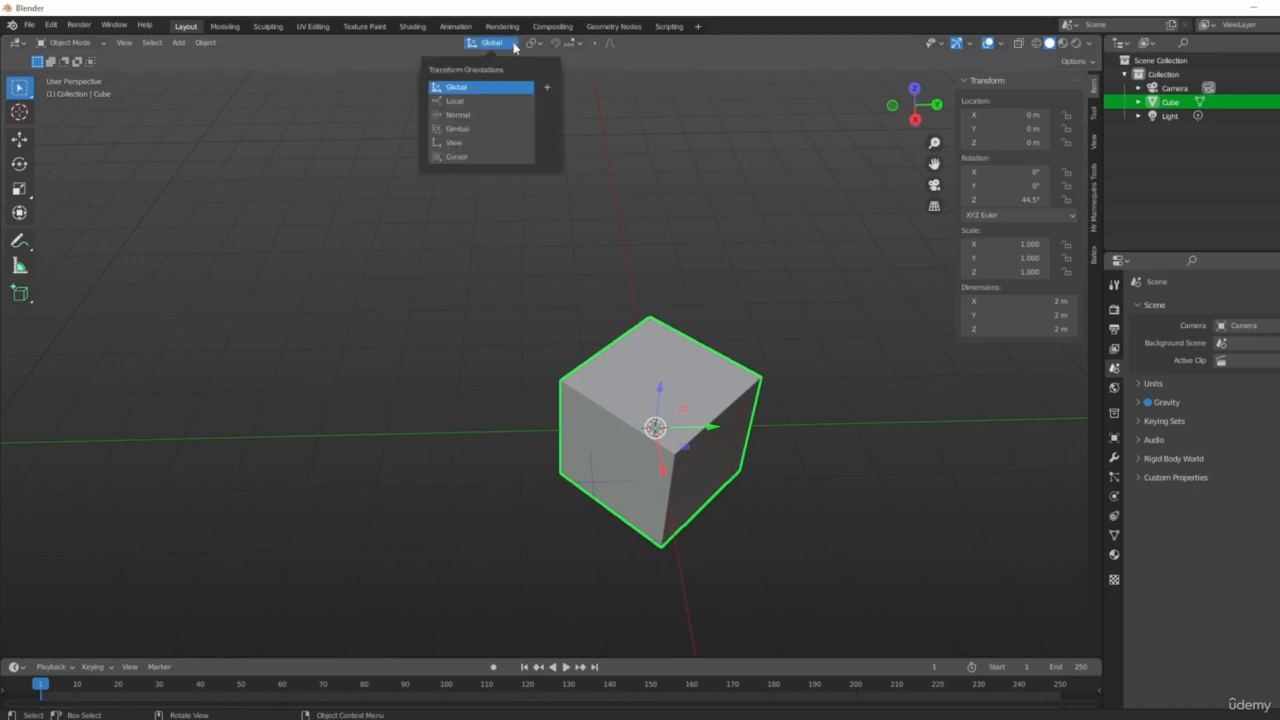
{"action": "left_click", "coordinate": [447, 102]}
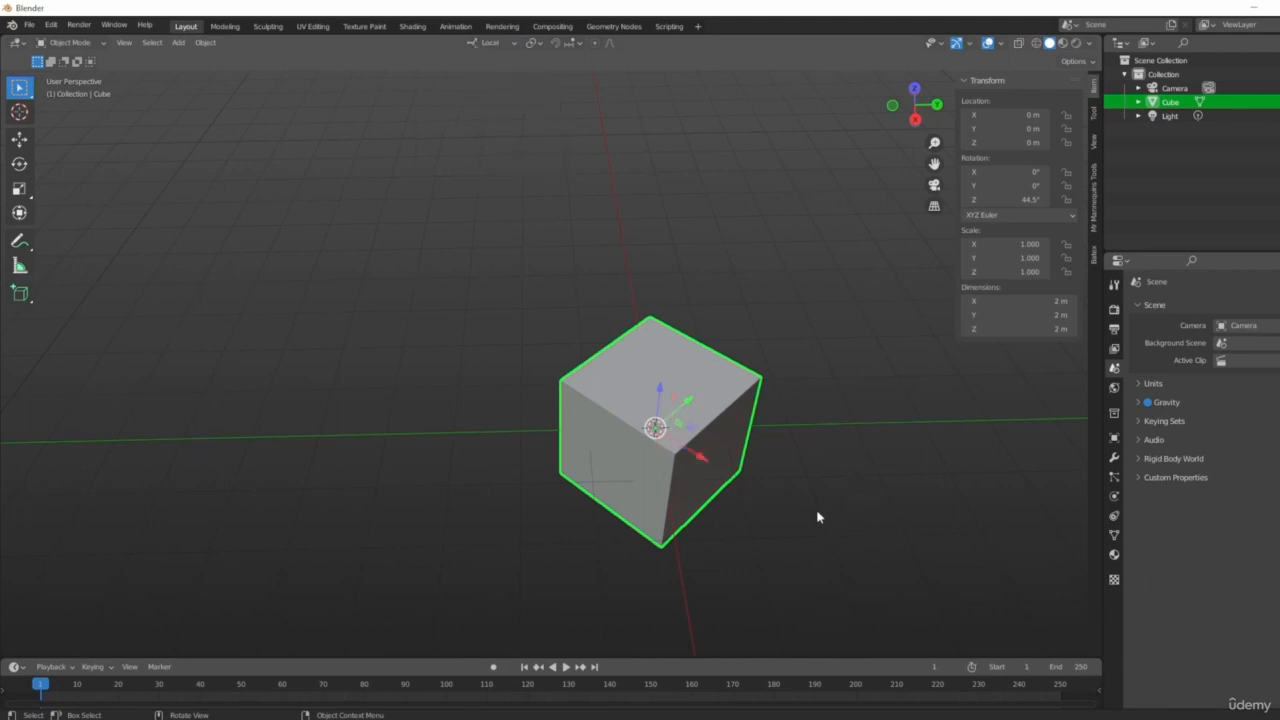
Scale the cube along its local Y axis to a scale of about 5.1.
{"action": "middle_click_drag", "start_coordinate": [737, 517], "coordinate": [650, 520]}
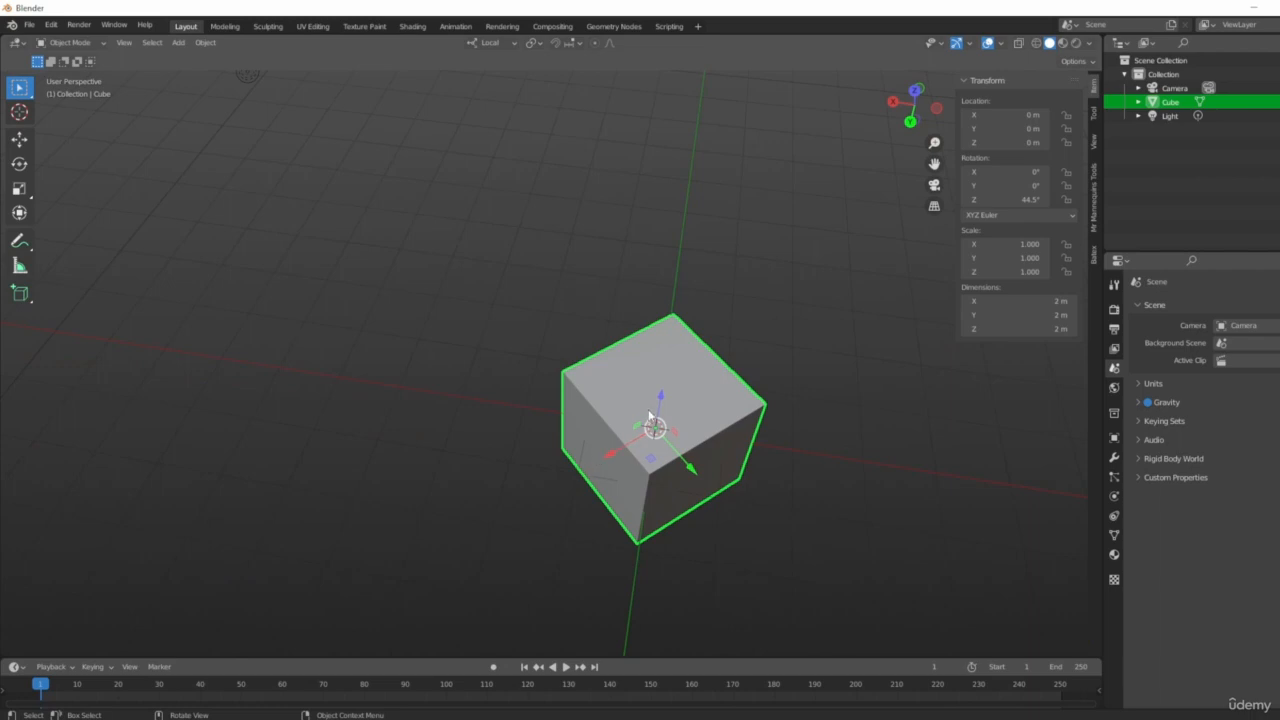
{"action": "middle_click_drag", "start_coordinate": [485, 436], "coordinate": [663, 354]}
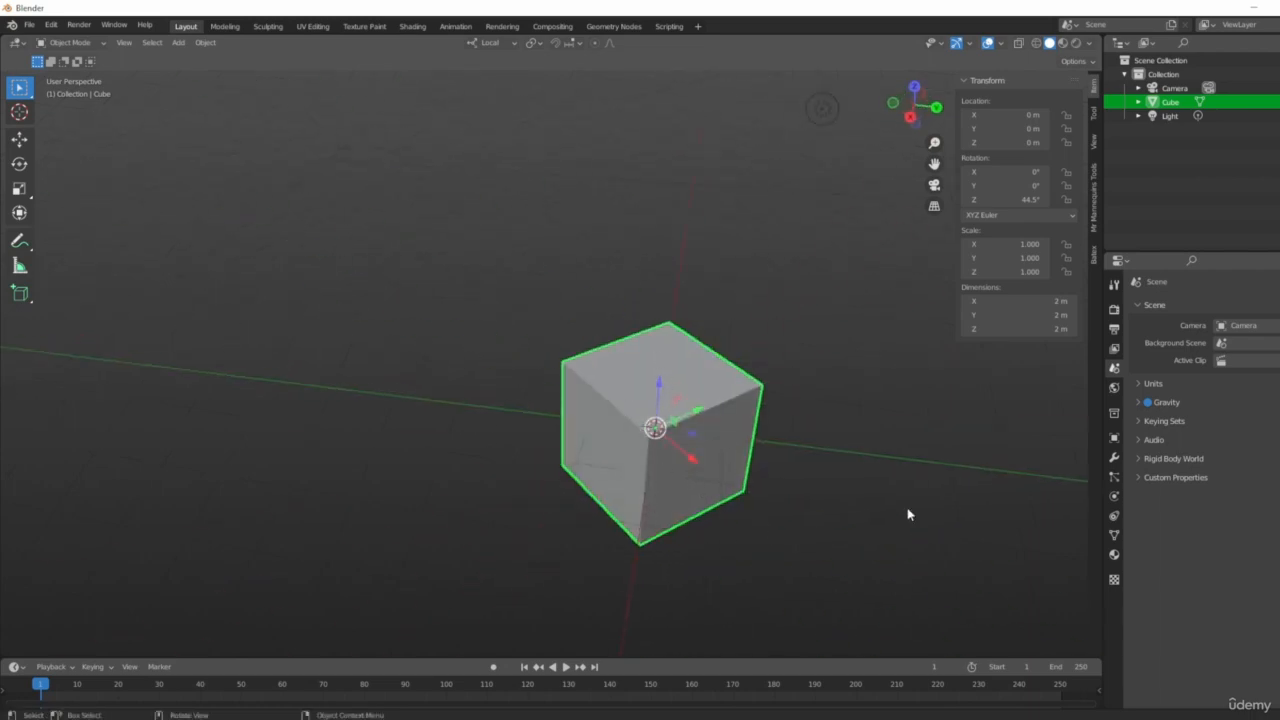
{"action": "middle_click_drag", "start_coordinate": [908, 514], "coordinate": [696, 461]}
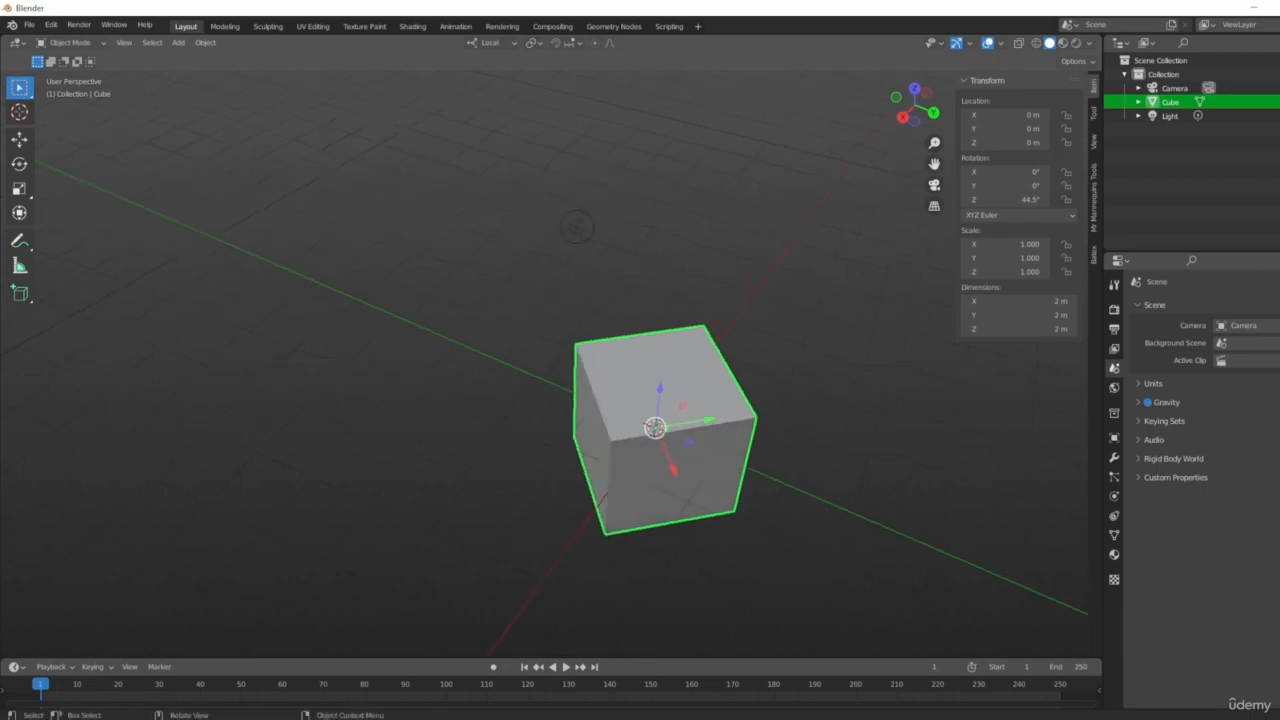
{"action": "key", "text": "s"}
{"action": "key", "text": "y"}
{"action": "key", "text": "y"}
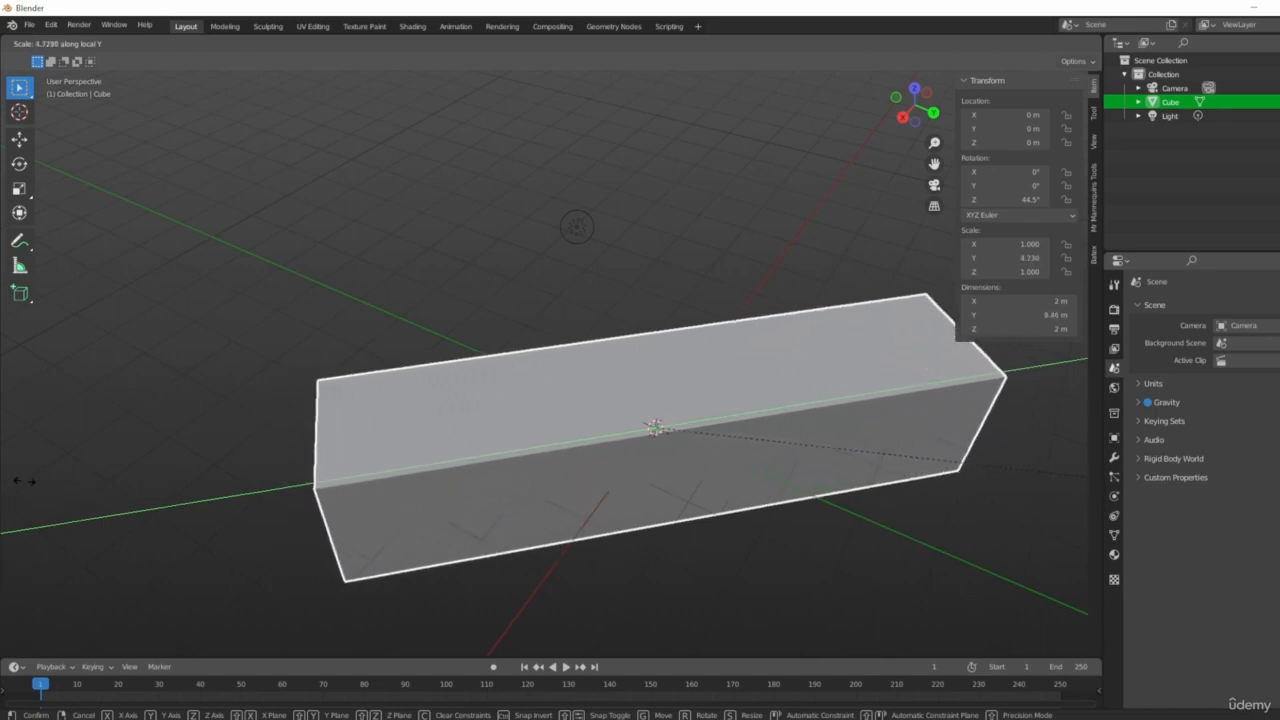
{"action": "left_click", "coordinate": [84, 502]}
Undo the local Y scaling of the cube.
{"action": "middle_click_drag", "start_coordinate": [153, 513], "coordinate": [574, 407]}
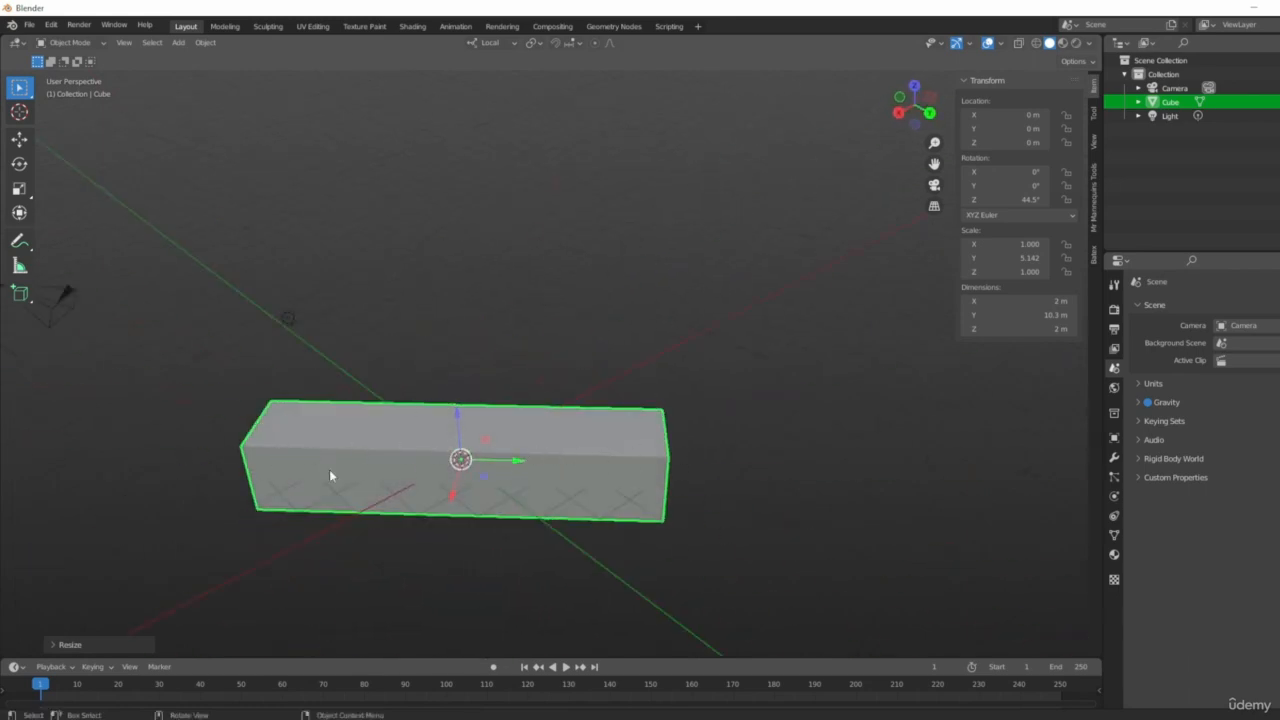
{"action": "middle_click_drag", "start_coordinate": [450, 354], "coordinate": [579, 419]}
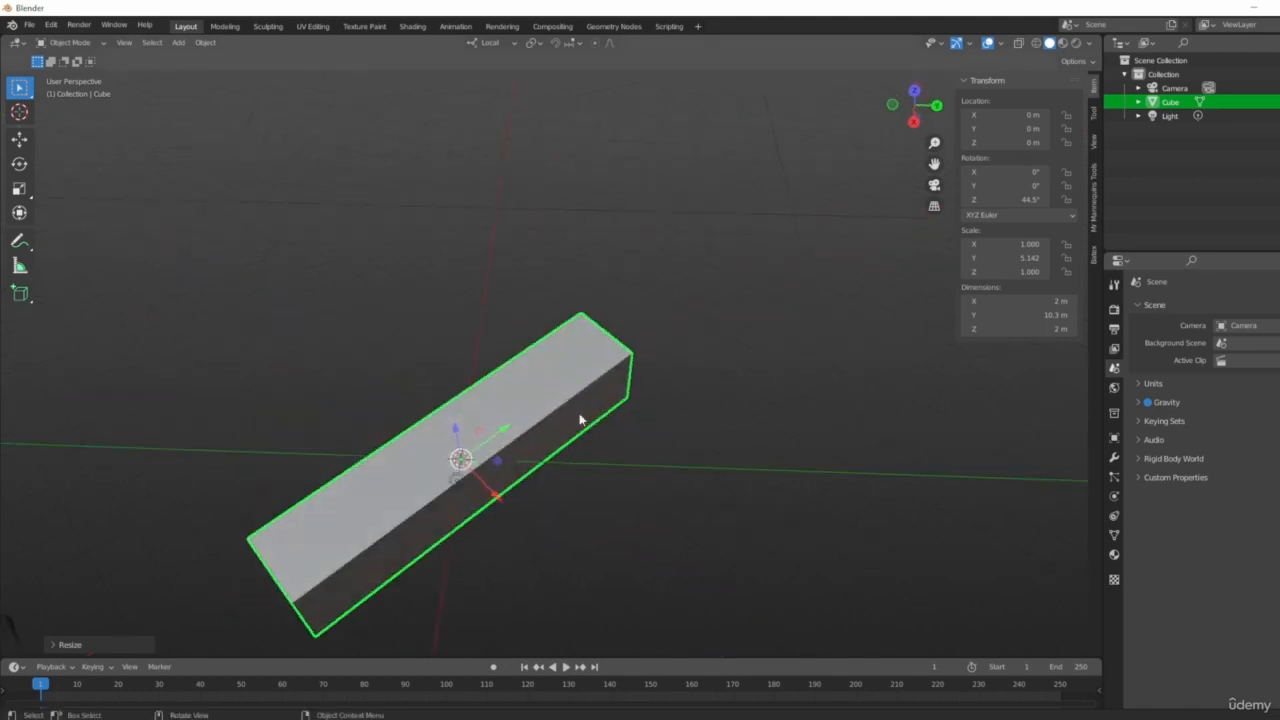
{"action": "middle_click_drag", "start_coordinate": [503, 366], "coordinate": [706, 496]}
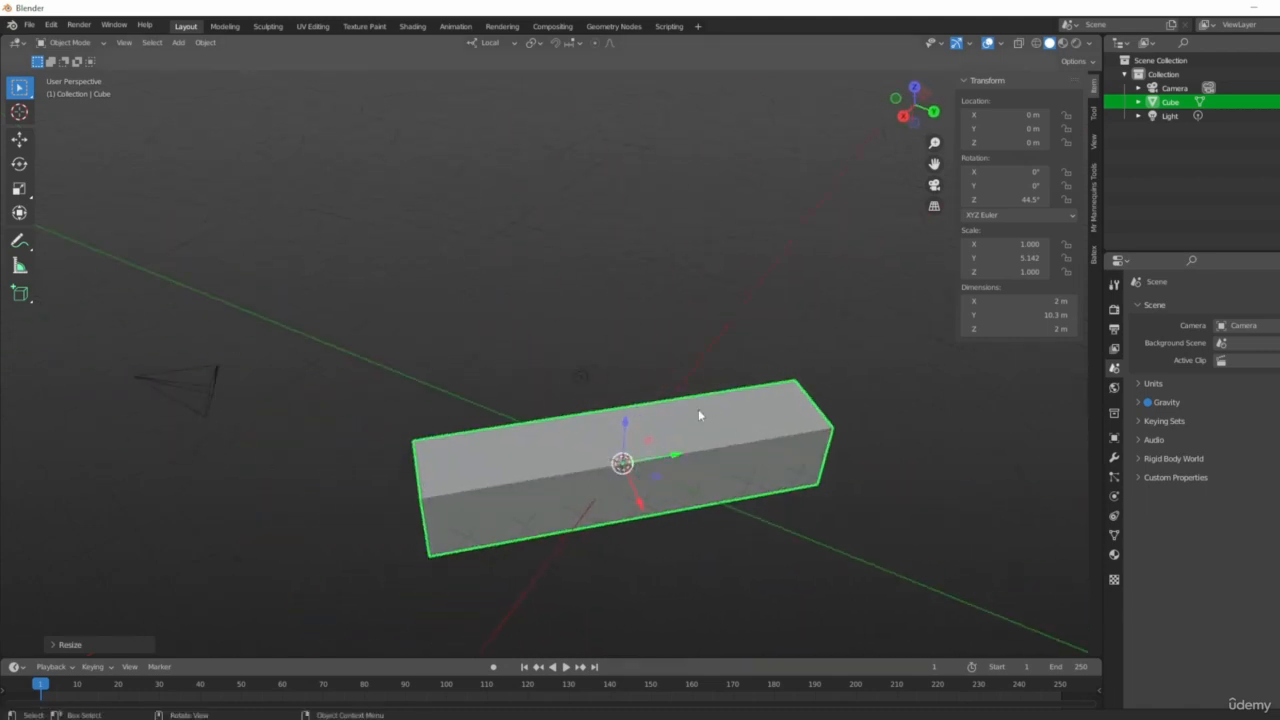
{"action": "key", "text": "ctrl+z"}
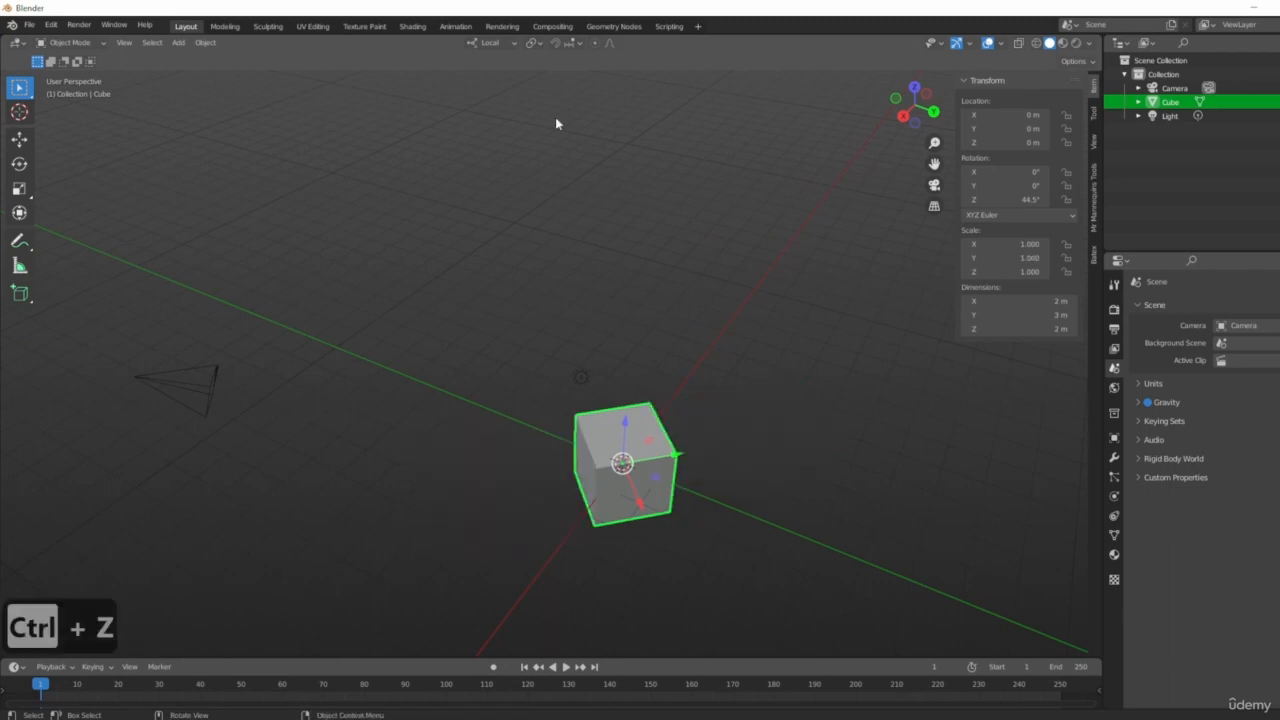
Set the transform orientation back to Global.
{"action": "left_click", "coordinate": [494, 43]}
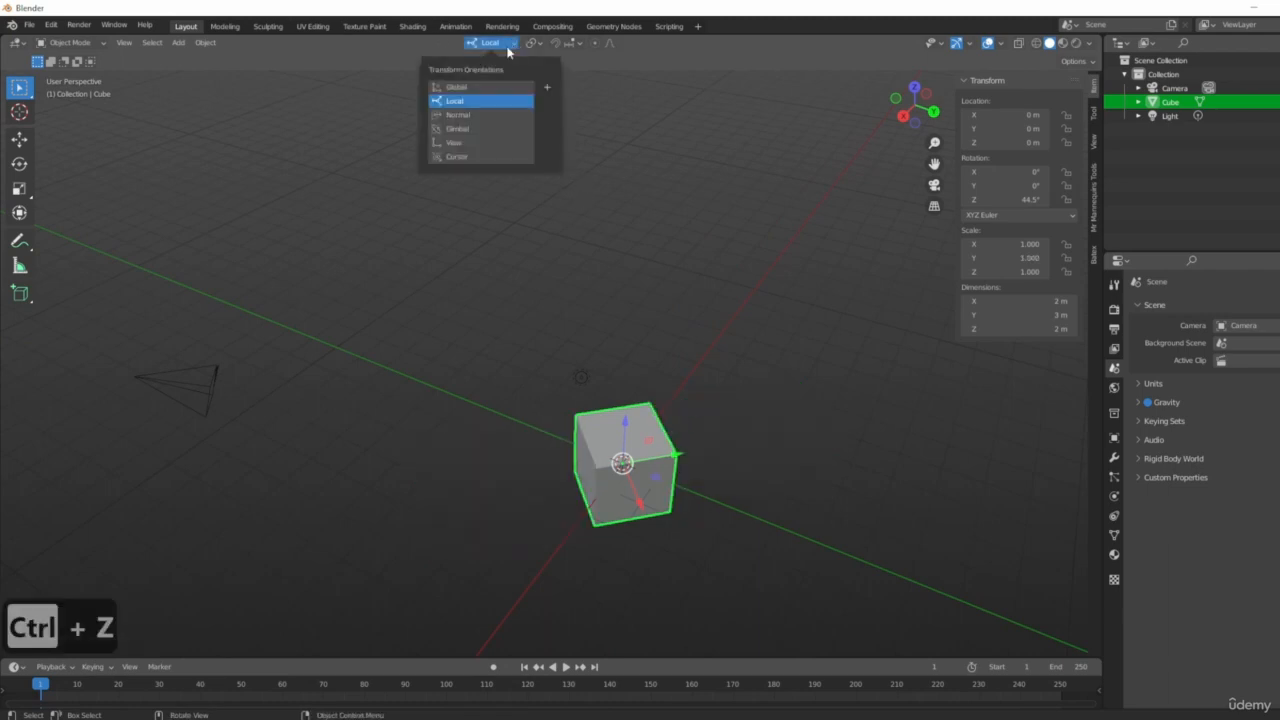
{"action": "left_click", "coordinate": [466, 88]}
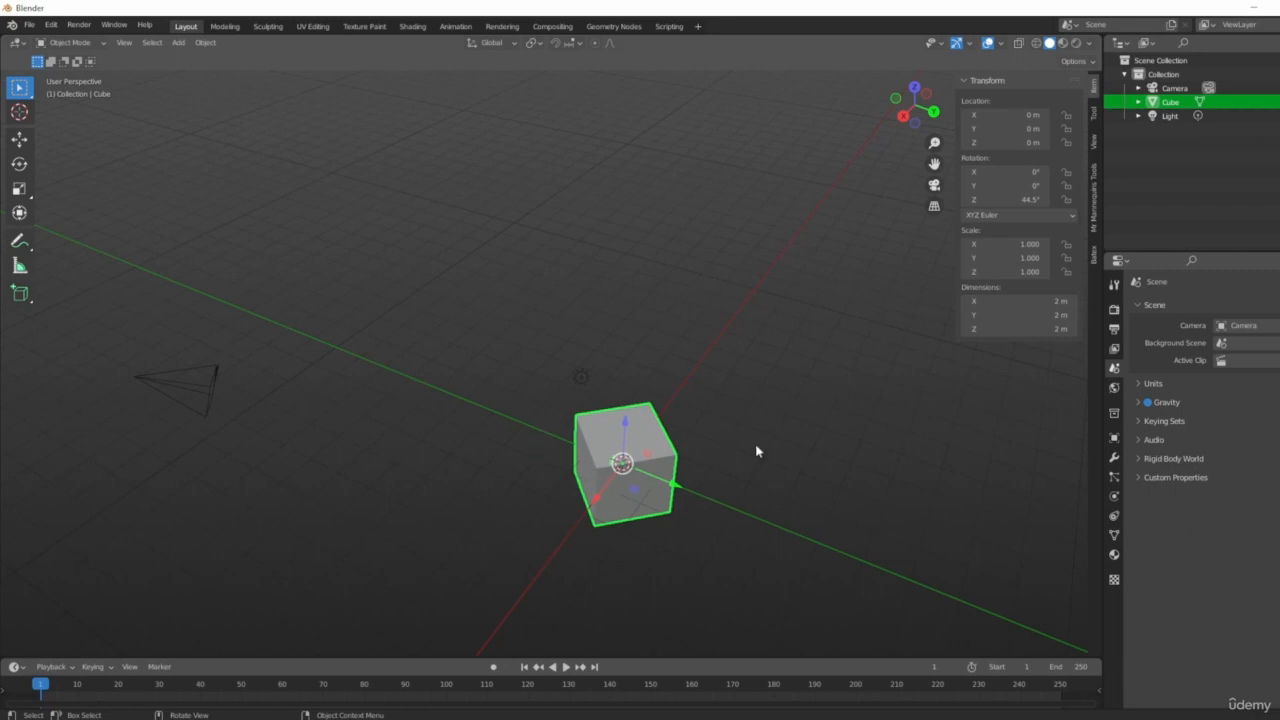
Scale the cube along its local Y axis to a scale of about 4.6.
{"action": "middle_click_drag", "start_coordinate": [874, 485], "coordinate": [444, 388], "text": "shift"}
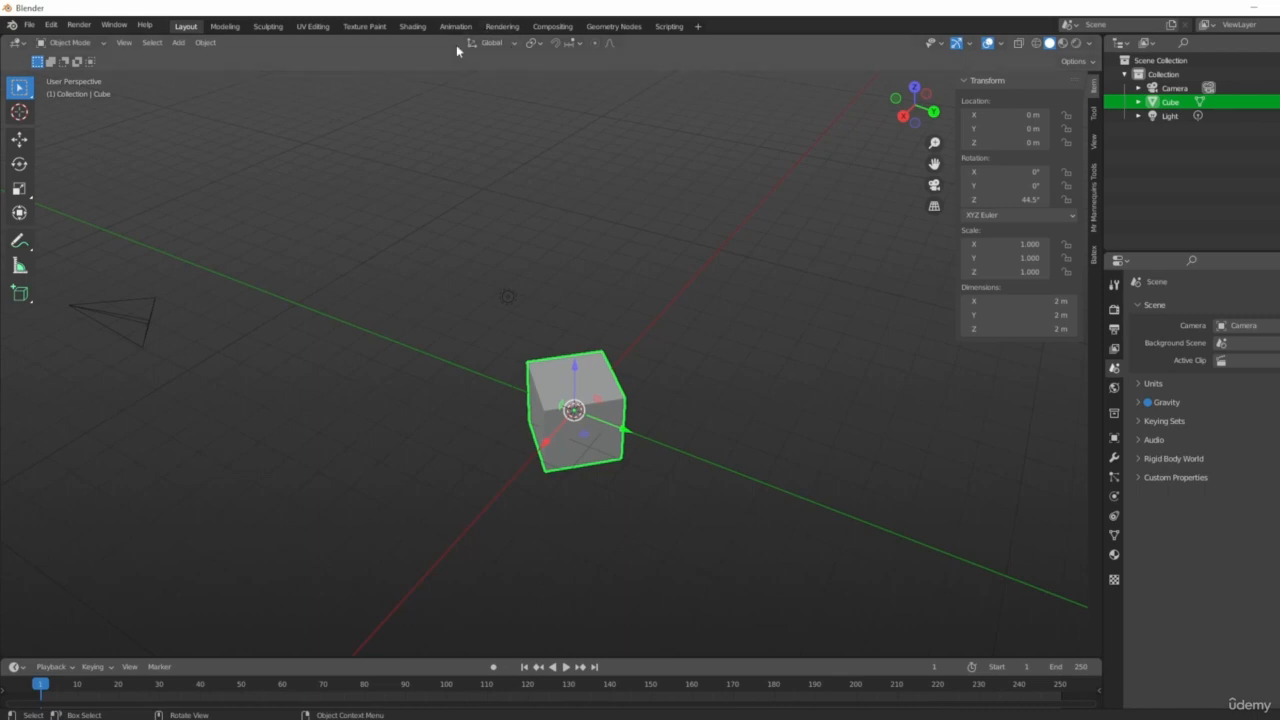
{"action": "middle_click_drag", "start_coordinate": [742, 474], "coordinate": [706, 479]}
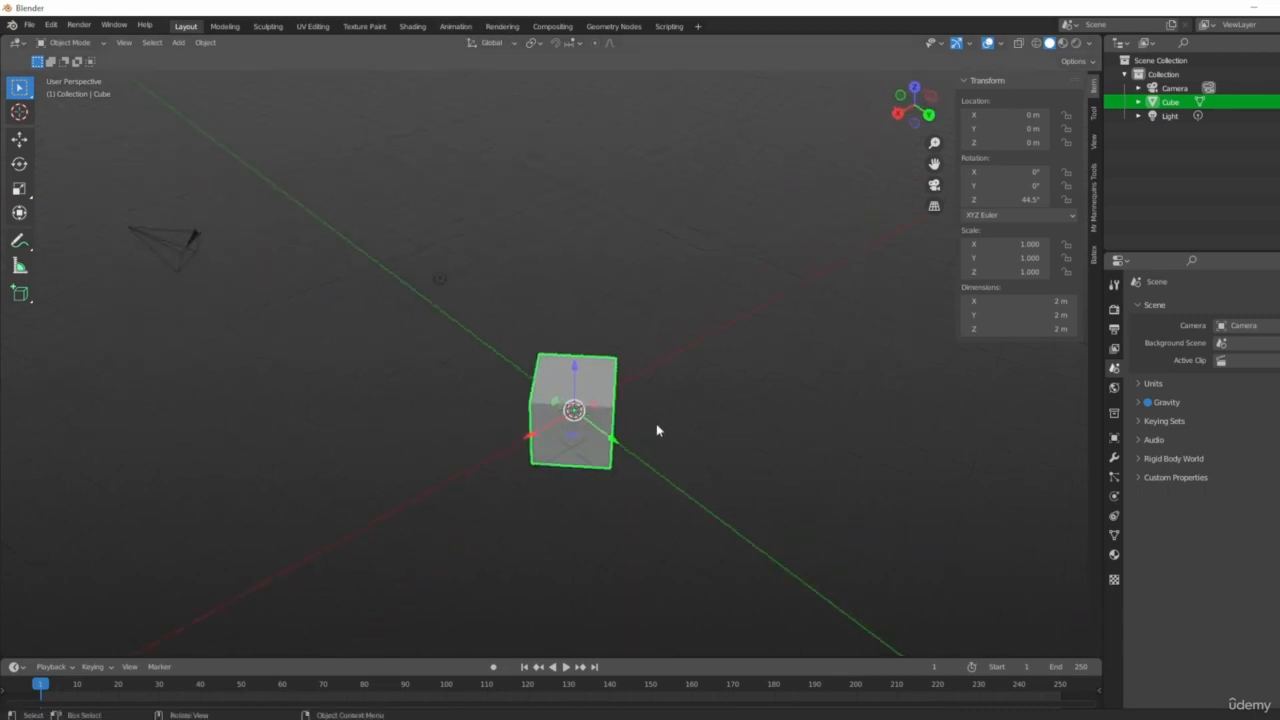
{"action": "key", "text": "s"}
{"action": "key", "text": "y"}
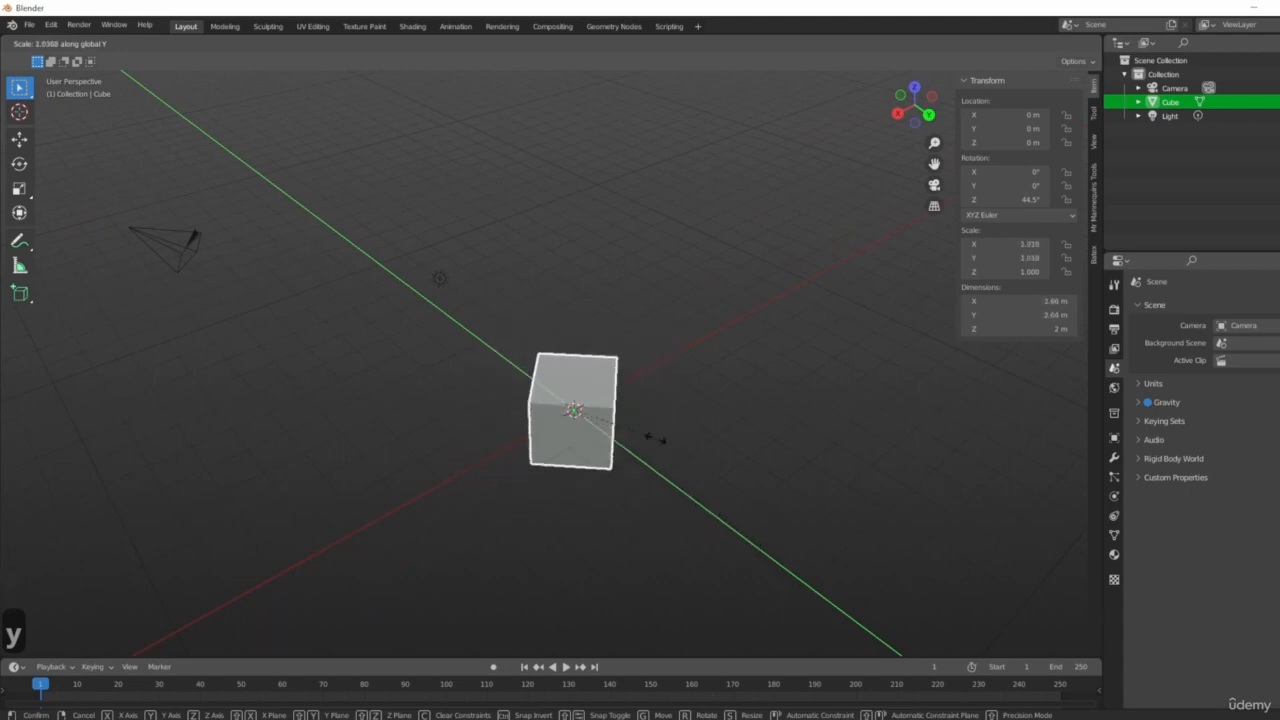
{"action": "key", "text": "y"}
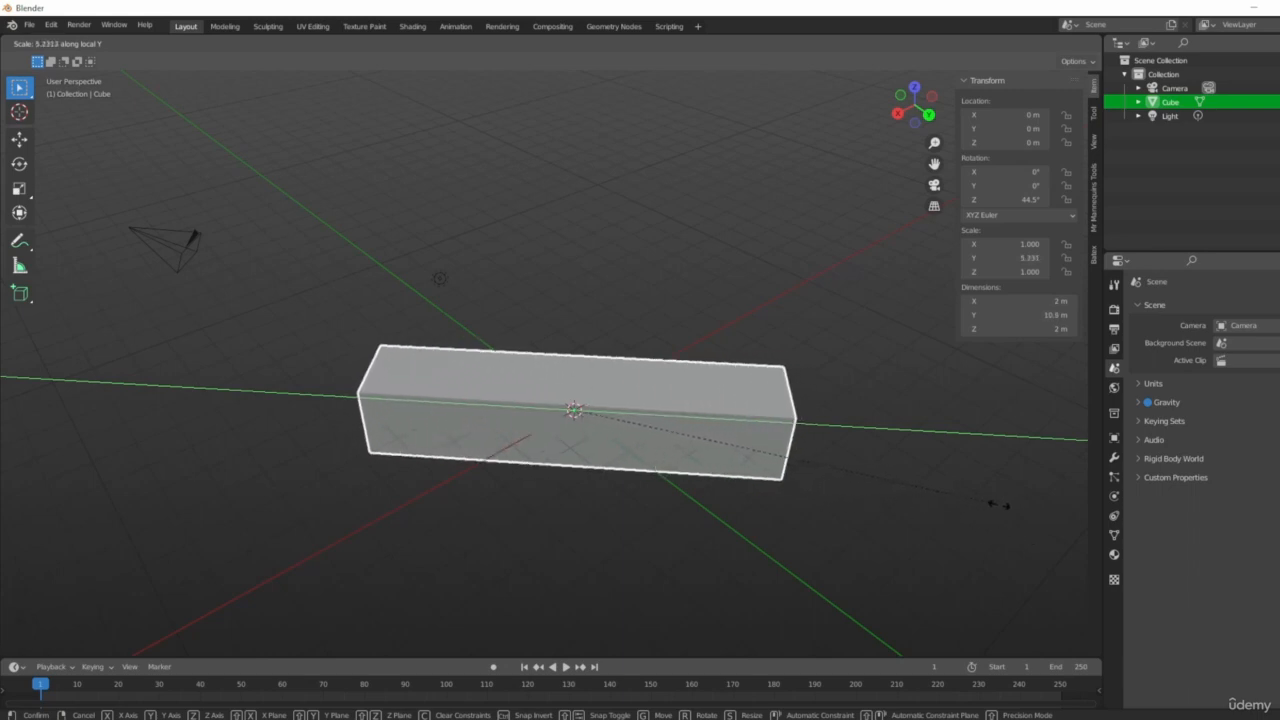
{"action": "left_click", "coordinate": [949, 500]}
{"action": "middle_click_drag", "start_coordinate": [384, 553], "coordinate": [846, 617]}
{"action": "middle_click_drag", "start_coordinate": [727, 409], "coordinate": [356, 407]}
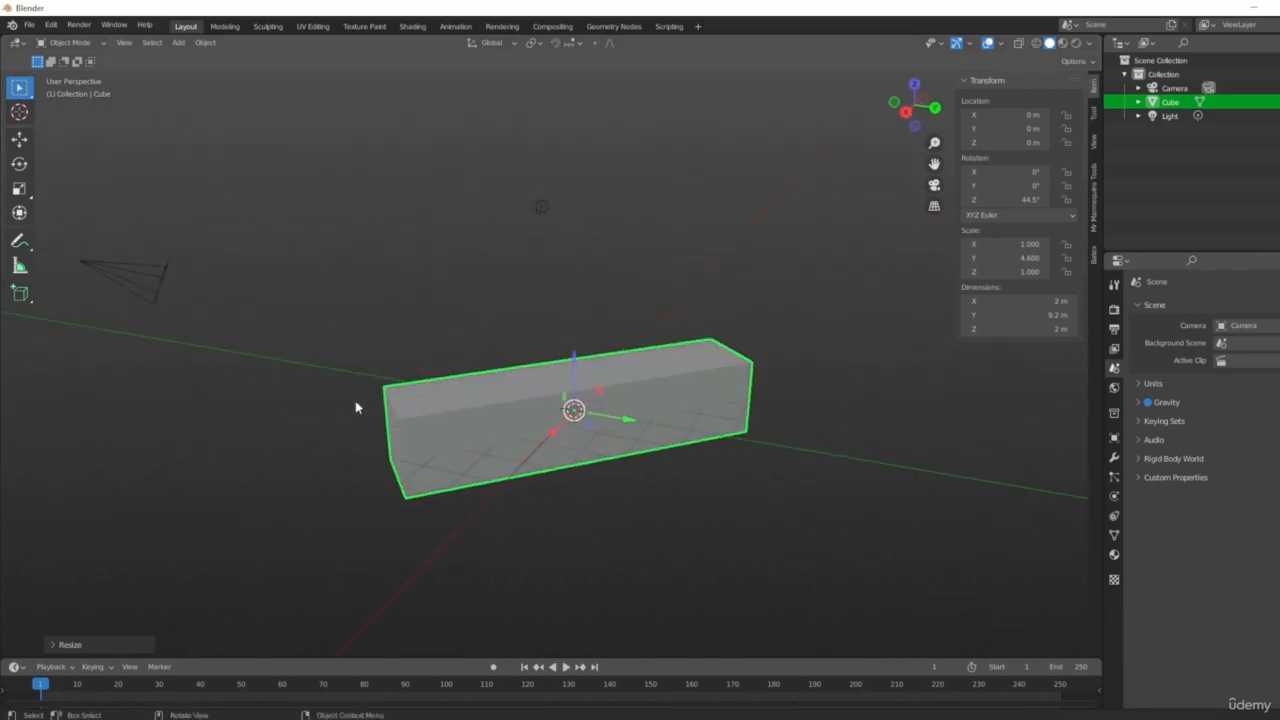
Move the elongated cube along its local X axis to about X 4.99 m, Y 4.89 m.
{"action": "middle_click_drag", "start_coordinate": [704, 441], "coordinate": [798, 478]}
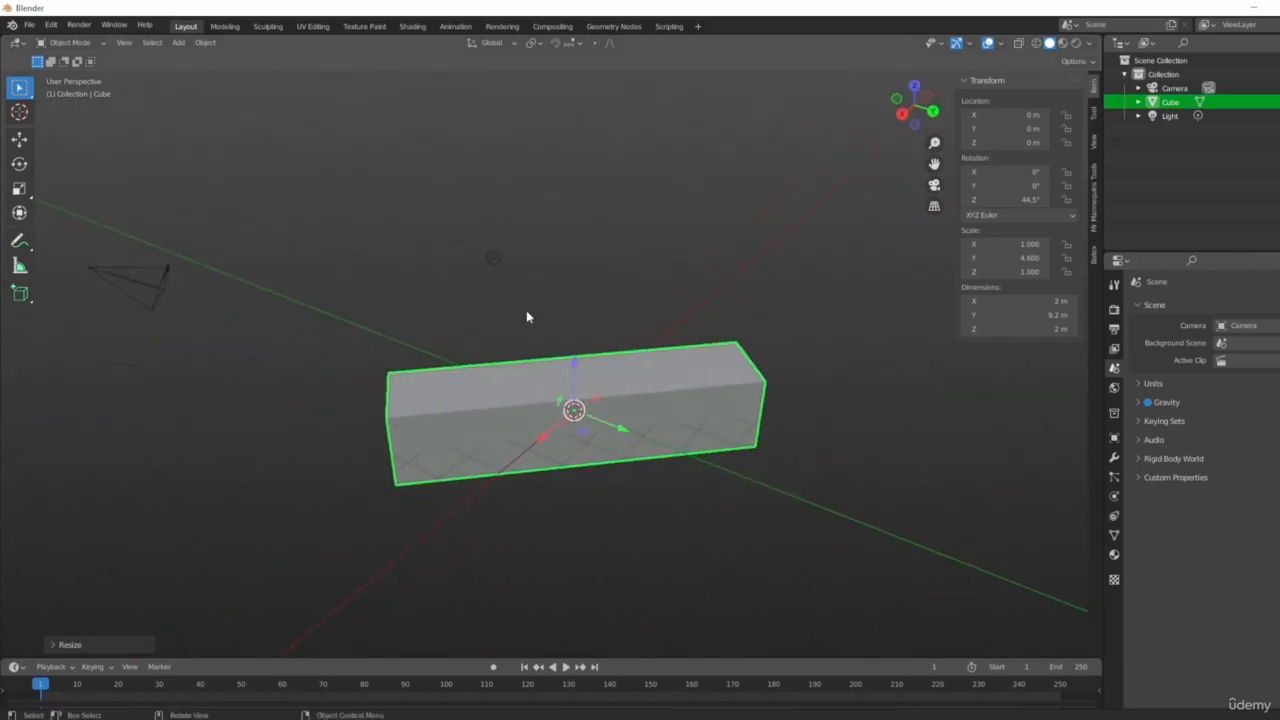
{"action": "middle_click_drag", "start_coordinate": [506, 456], "coordinate": [740, 516]}
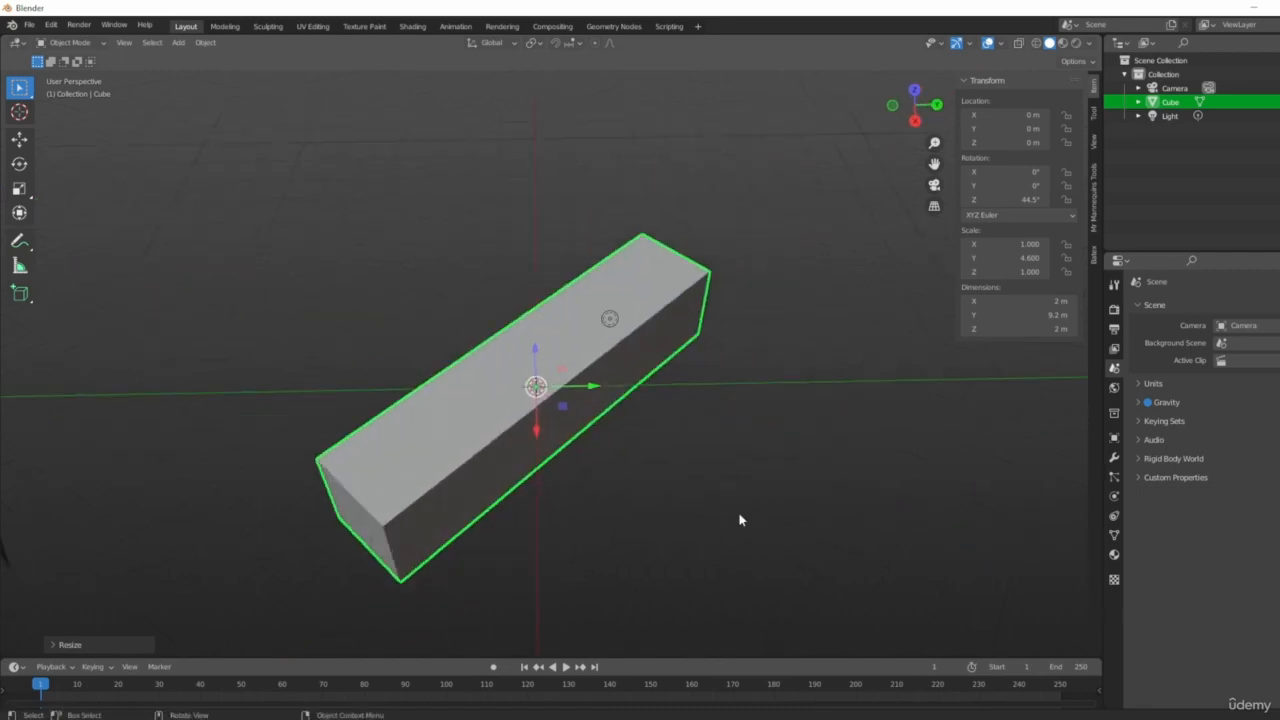
{"action": "middle_click_drag", "start_coordinate": [712, 398], "coordinate": [533, 258]}
{"action": "middle_click_drag", "start_coordinate": [633, 285], "coordinate": [678, 494]}
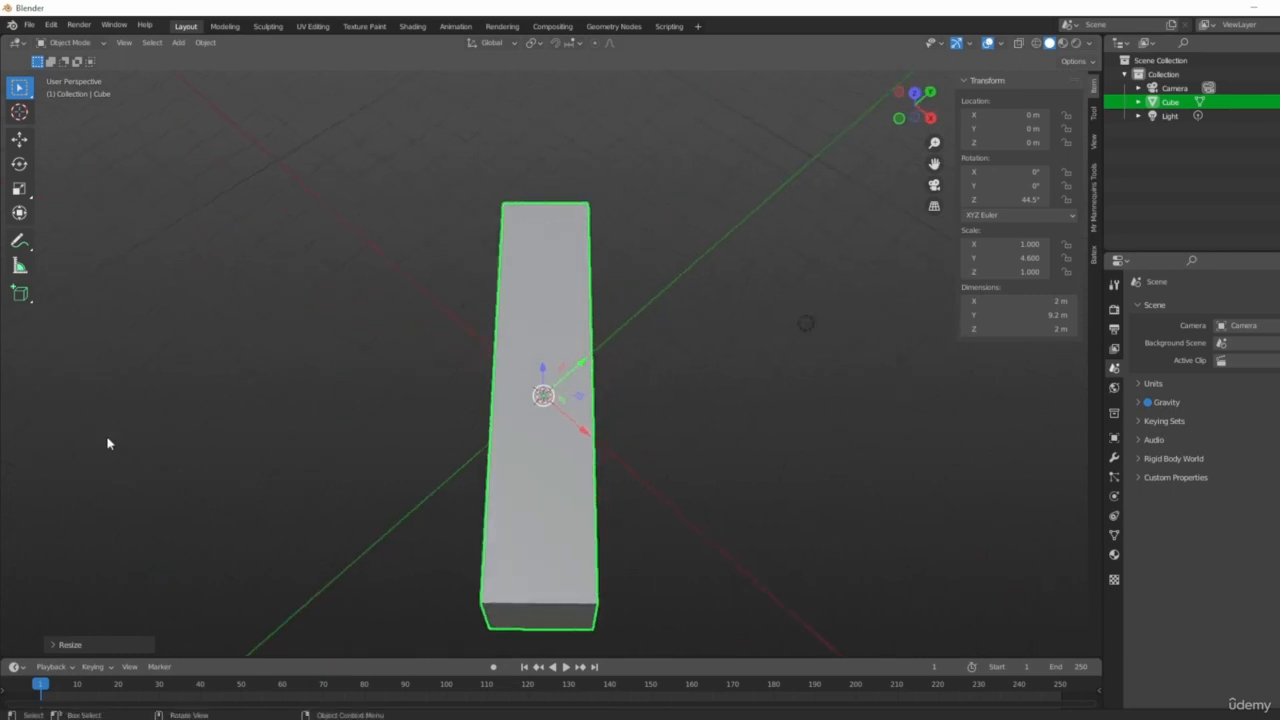
{"action": "key", "text": "g"}
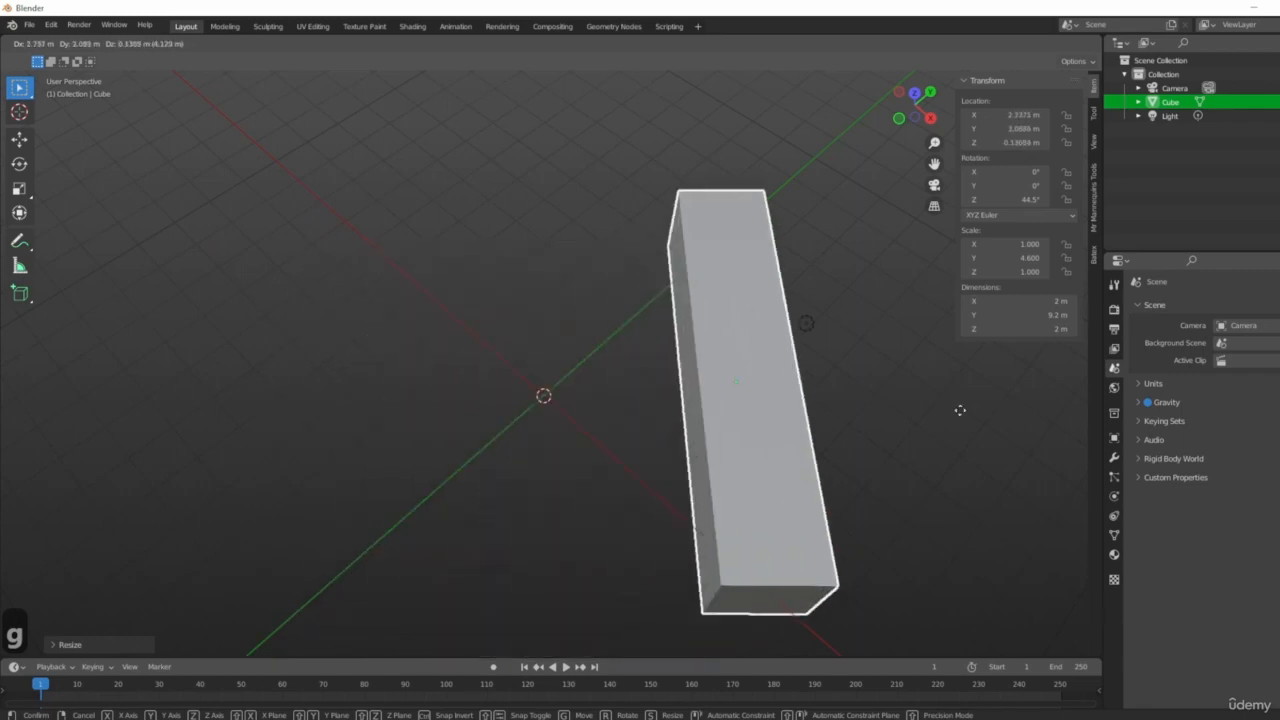
{"action": "key", "text": "x"}
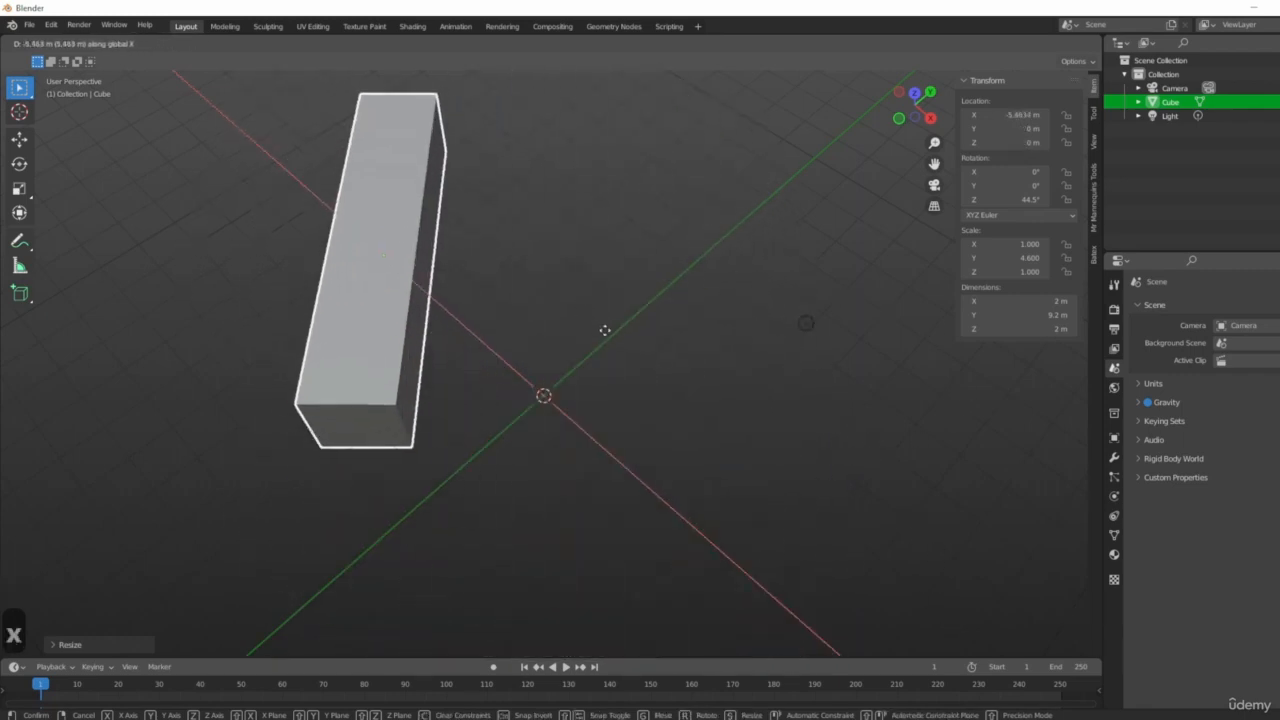
{"action": "key", "text": "x"}
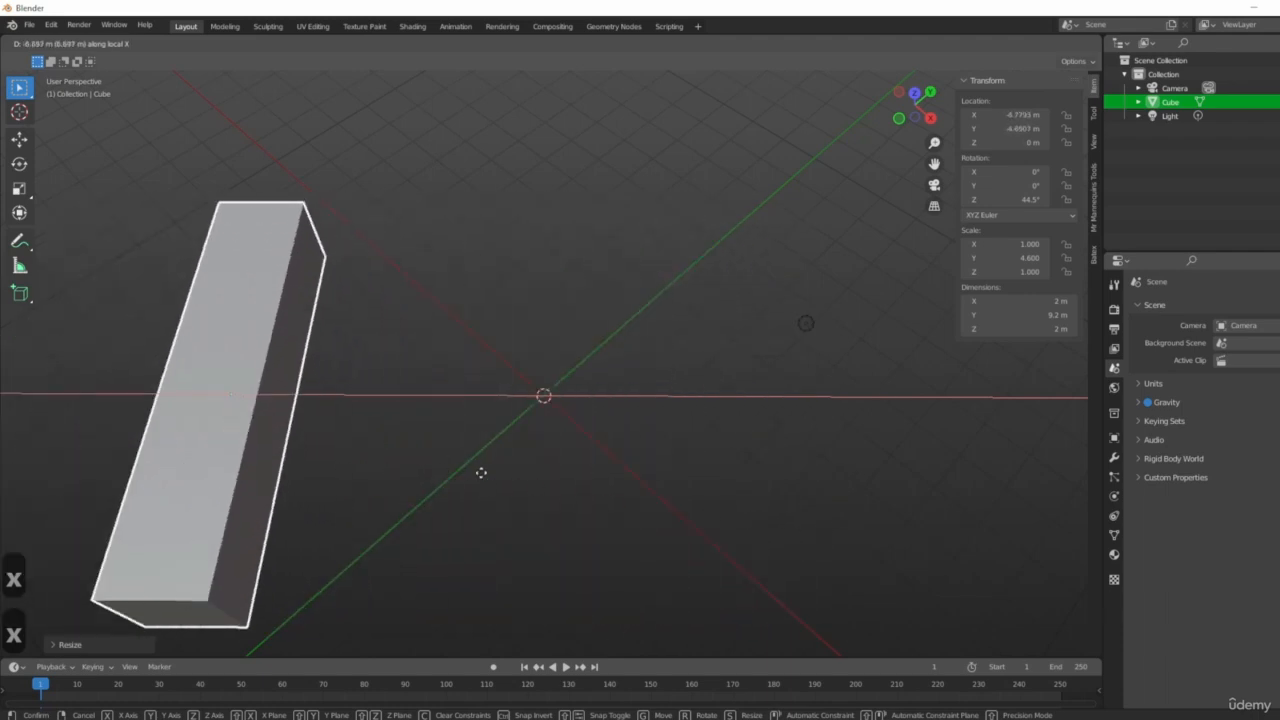
{"action": "left_click", "coordinate": [1085, 490]}
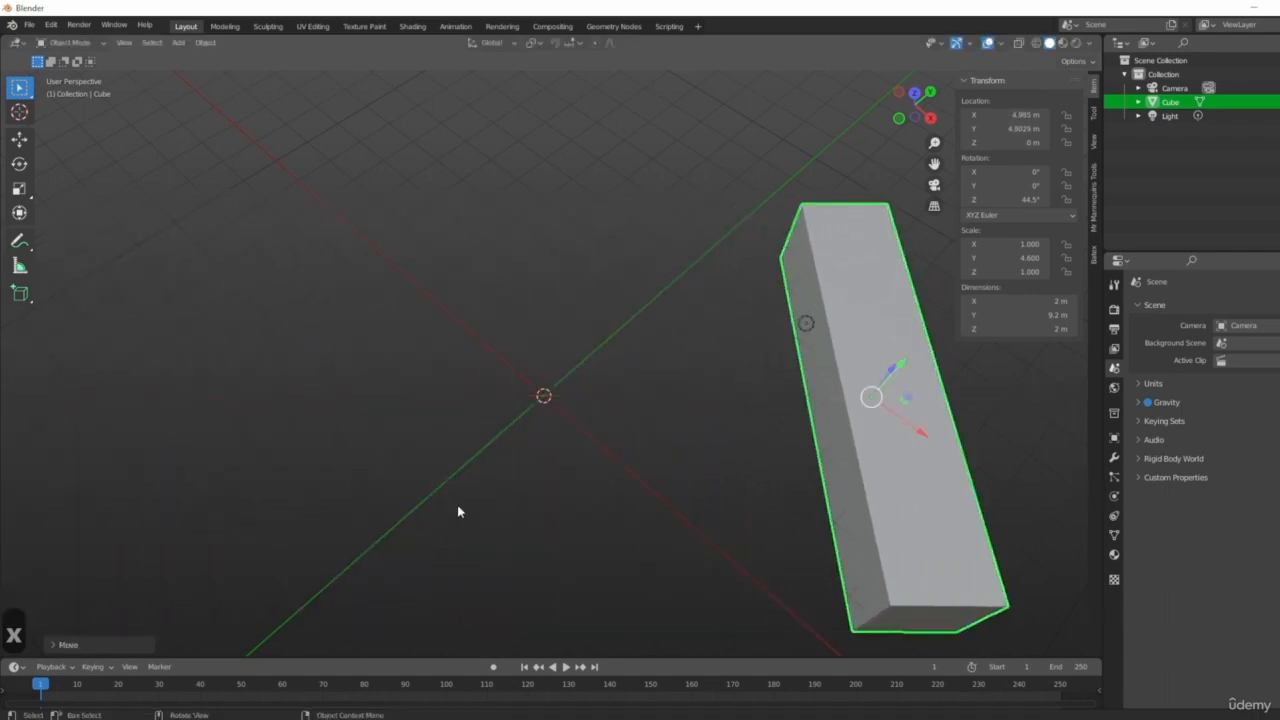
Rotate the cube about its local X axis.
{"action": "middle_click_drag", "start_coordinate": [458, 511], "coordinate": [599, 516]}
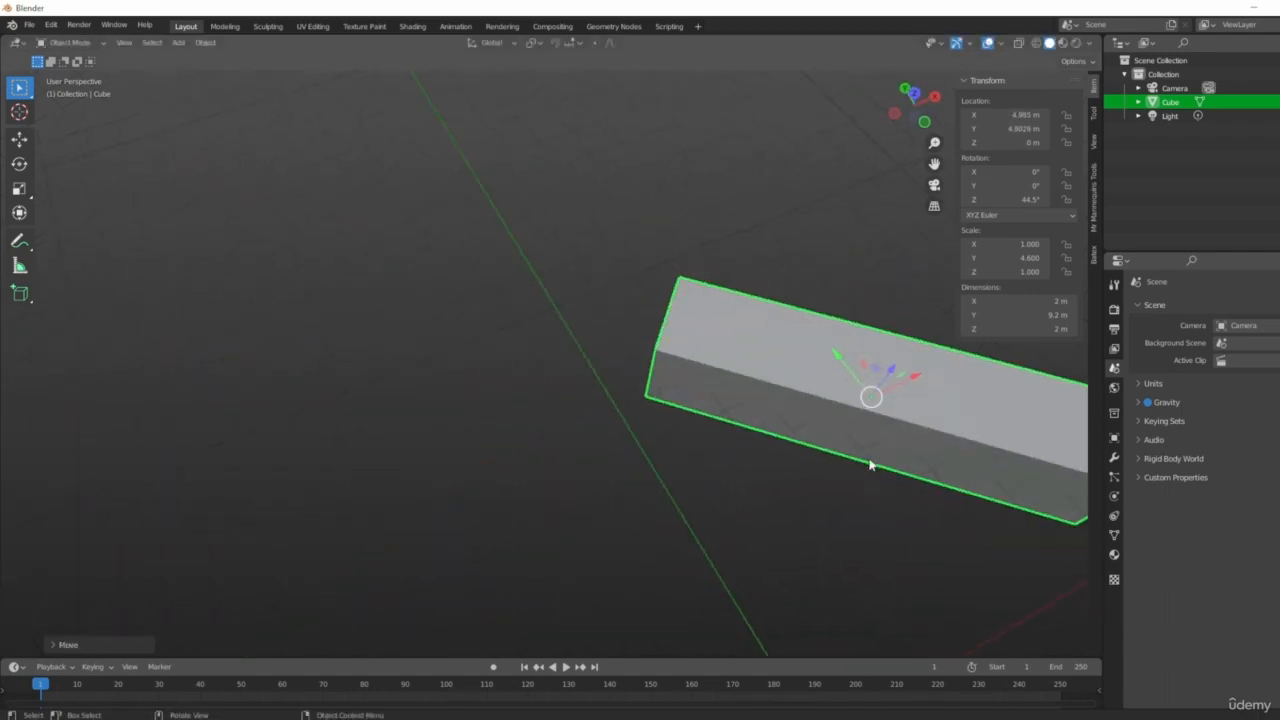
{"action": "middle_click_drag", "start_coordinate": [870, 465], "coordinate": [748, 530]}
{"action": "middle_click_drag", "start_coordinate": [955, 490], "coordinate": [828, 463]}
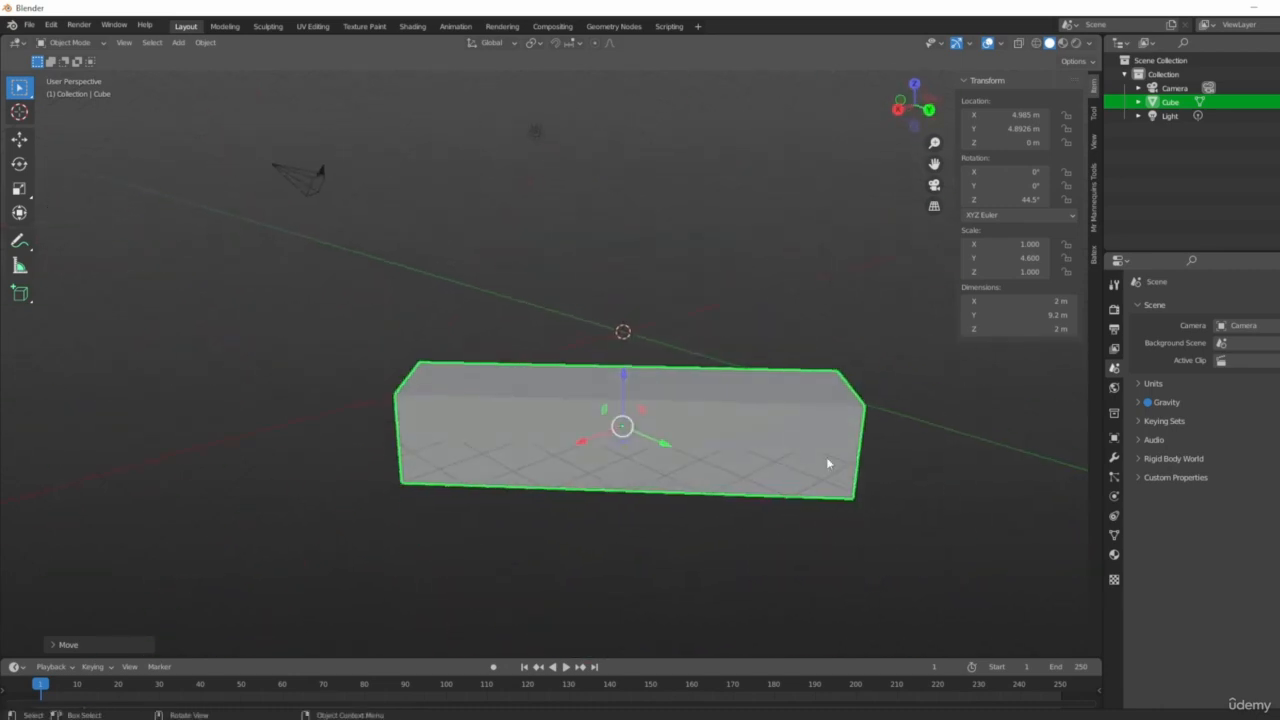
{"action": "middle_click_drag", "start_coordinate": [714, 409], "coordinate": [757, 436]}
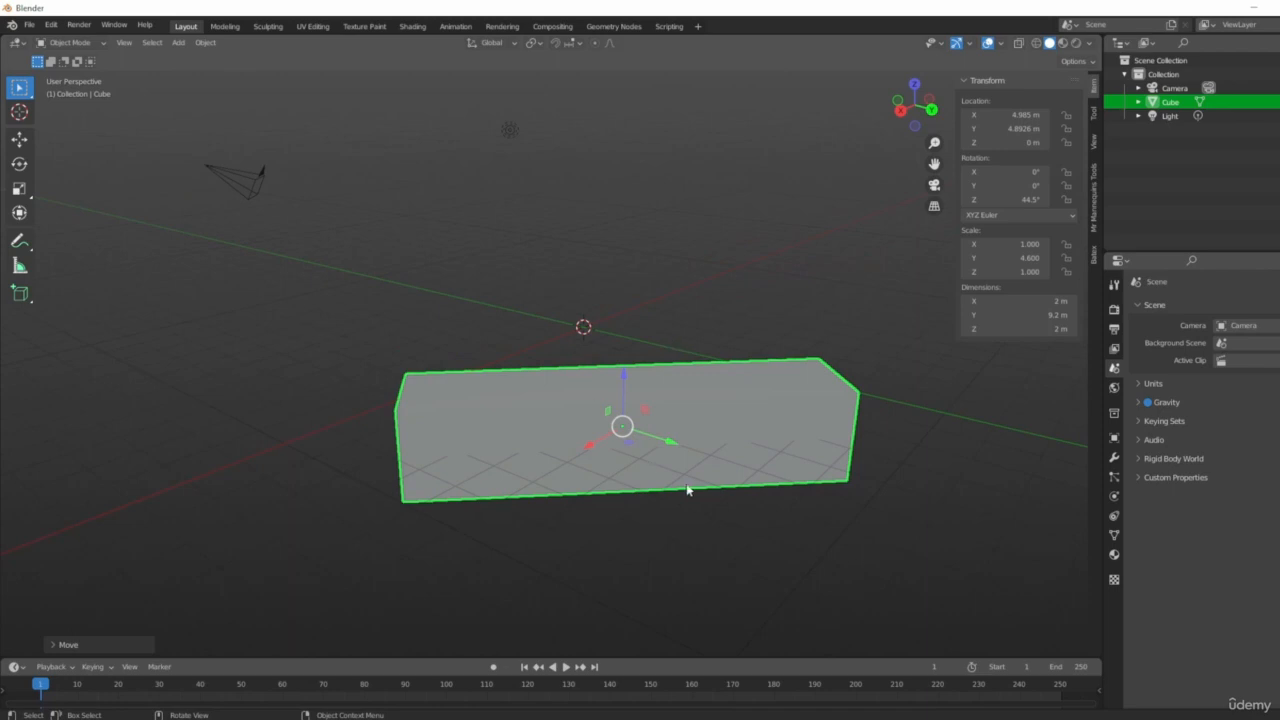
{"action": "middle_click_drag", "start_coordinate": [689, 489], "coordinate": [710, 458]}
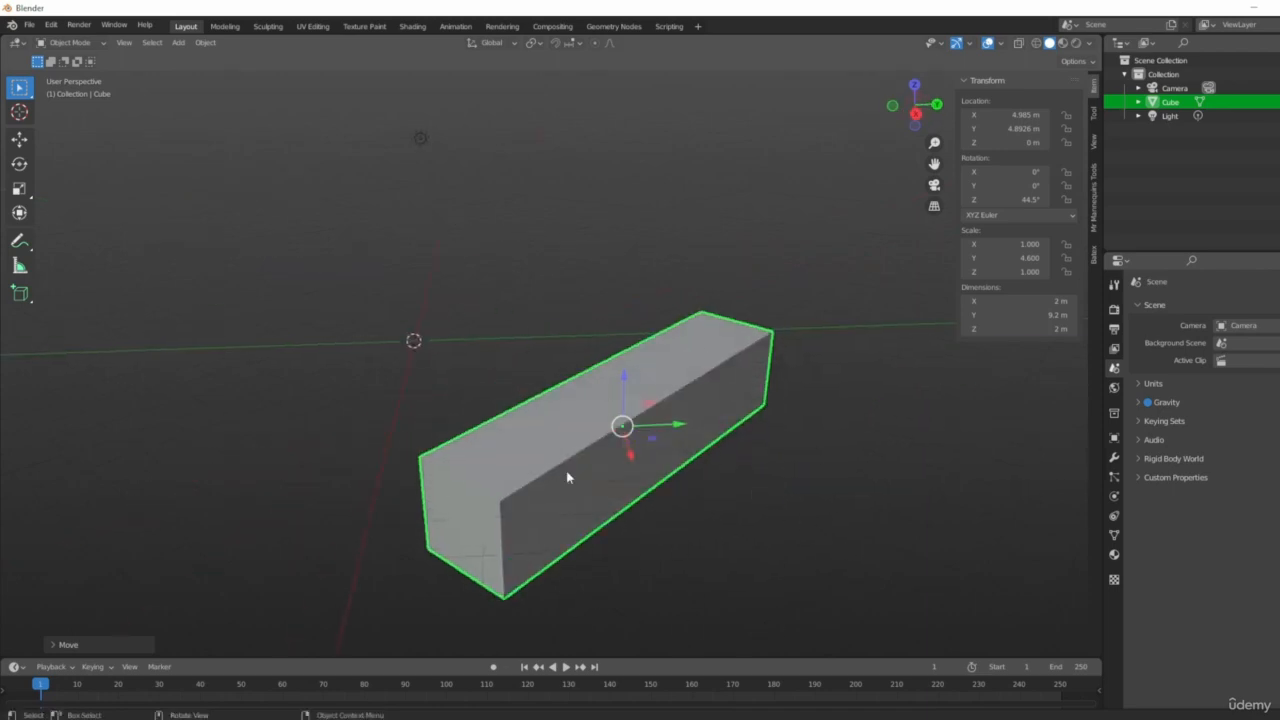
{"action": "middle_click_drag", "start_coordinate": [567, 477], "coordinate": [674, 494]}
{"action": "middle_click_drag", "start_coordinate": [794, 523], "coordinate": [854, 511]}
{"action": "key", "text": "r"}
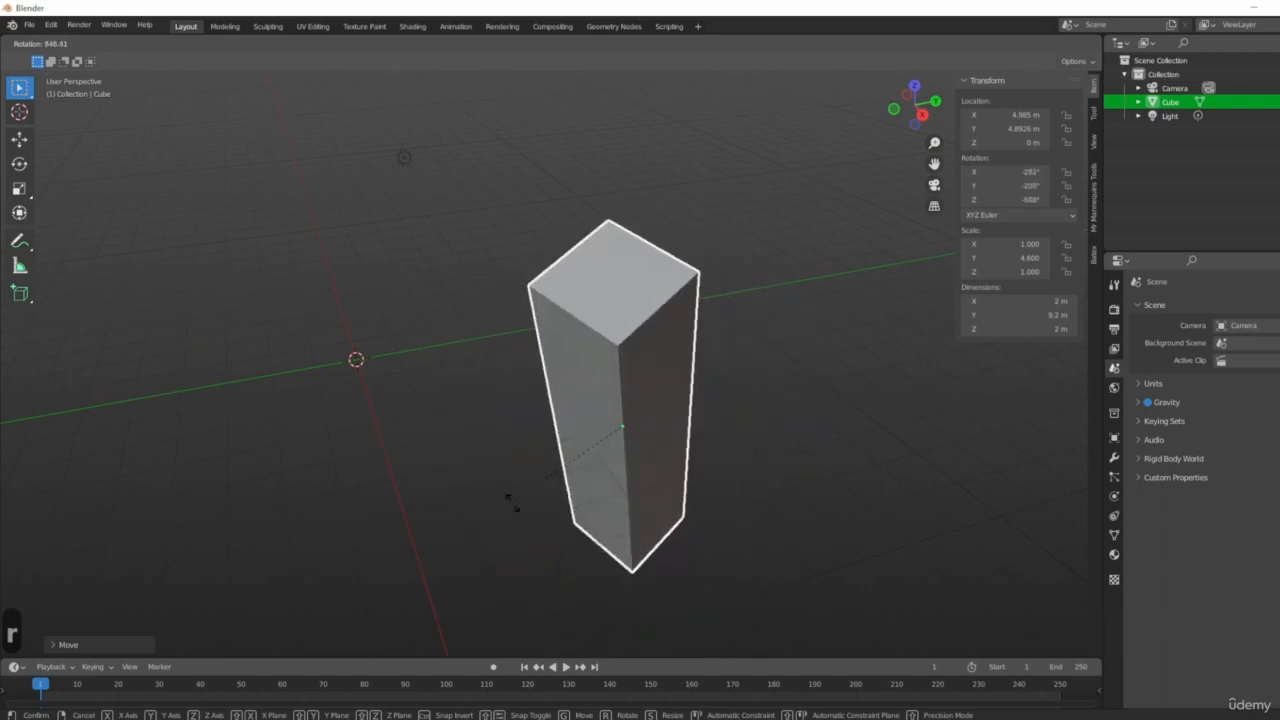
{"action": "key", "text": "x"}
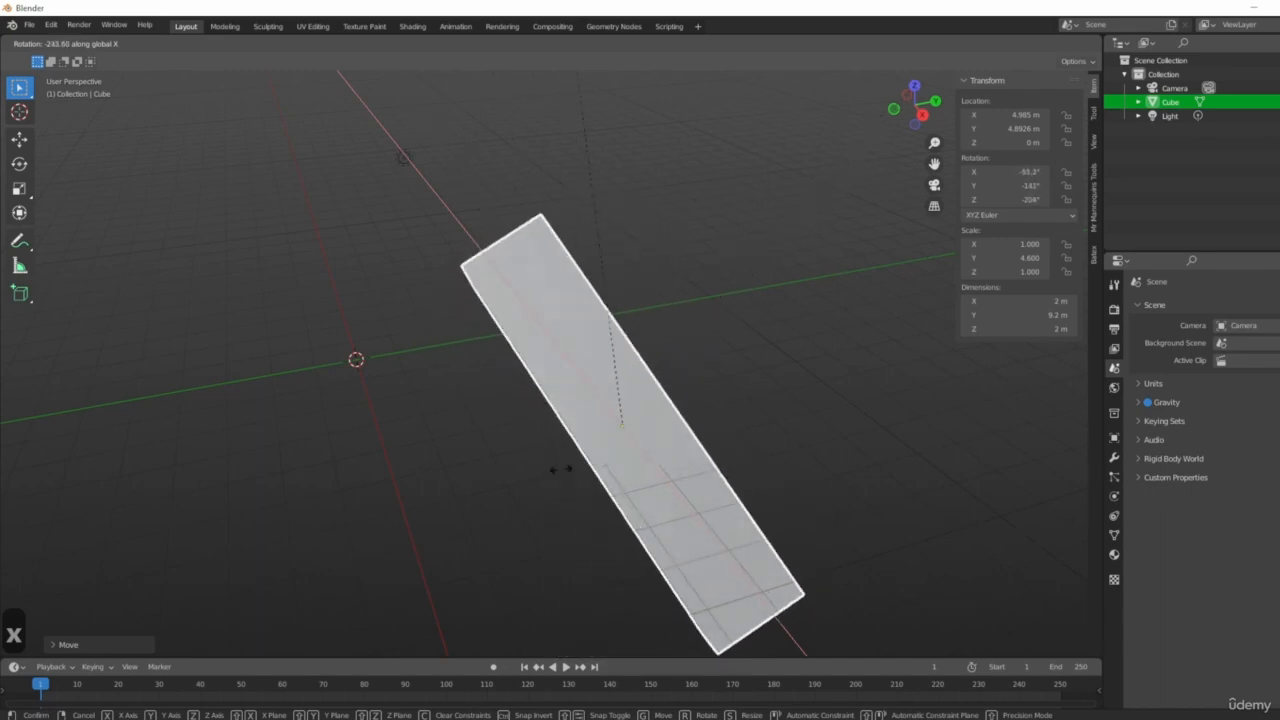
{"action": "key", "text": "x"}
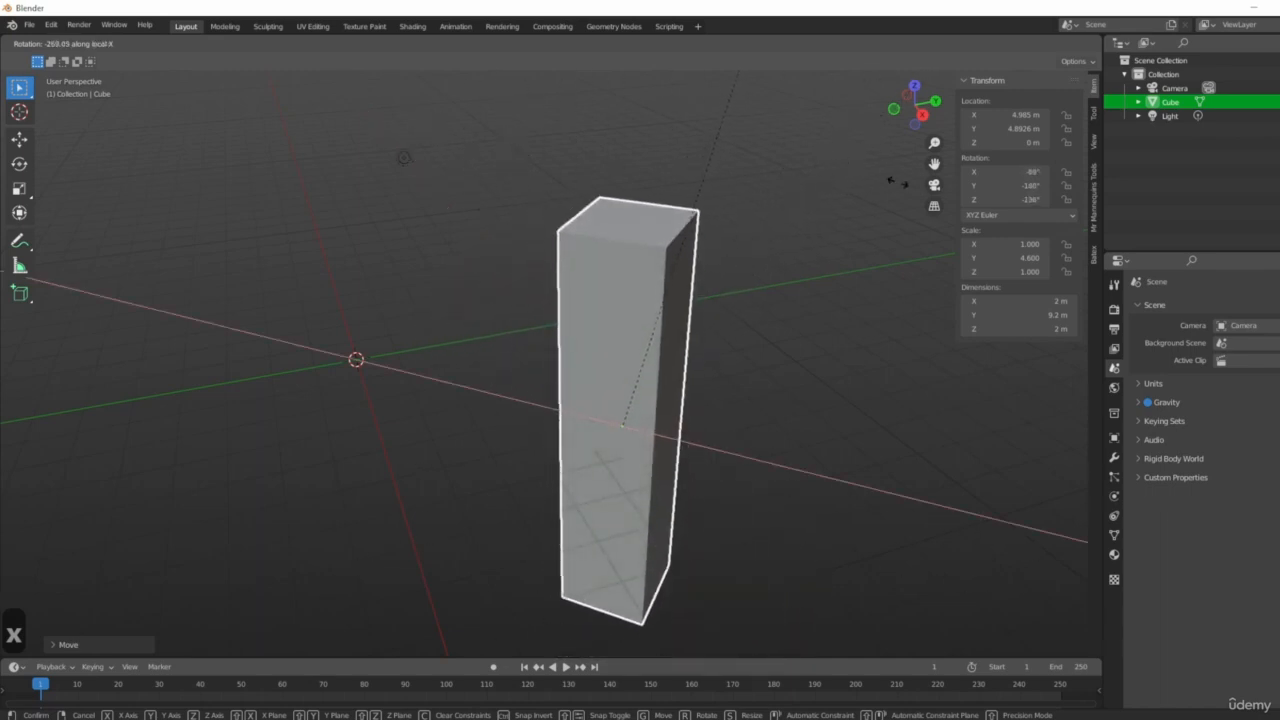
{"action": "left_click", "coordinate": [520, 298]}
Undo the cube's last rotation.
{"action": "middle_click_drag", "start_coordinate": [520, 298], "coordinate": [602, 284]}
{"action": "middle_click_drag", "start_coordinate": [479, 422], "coordinate": [647, 446]}
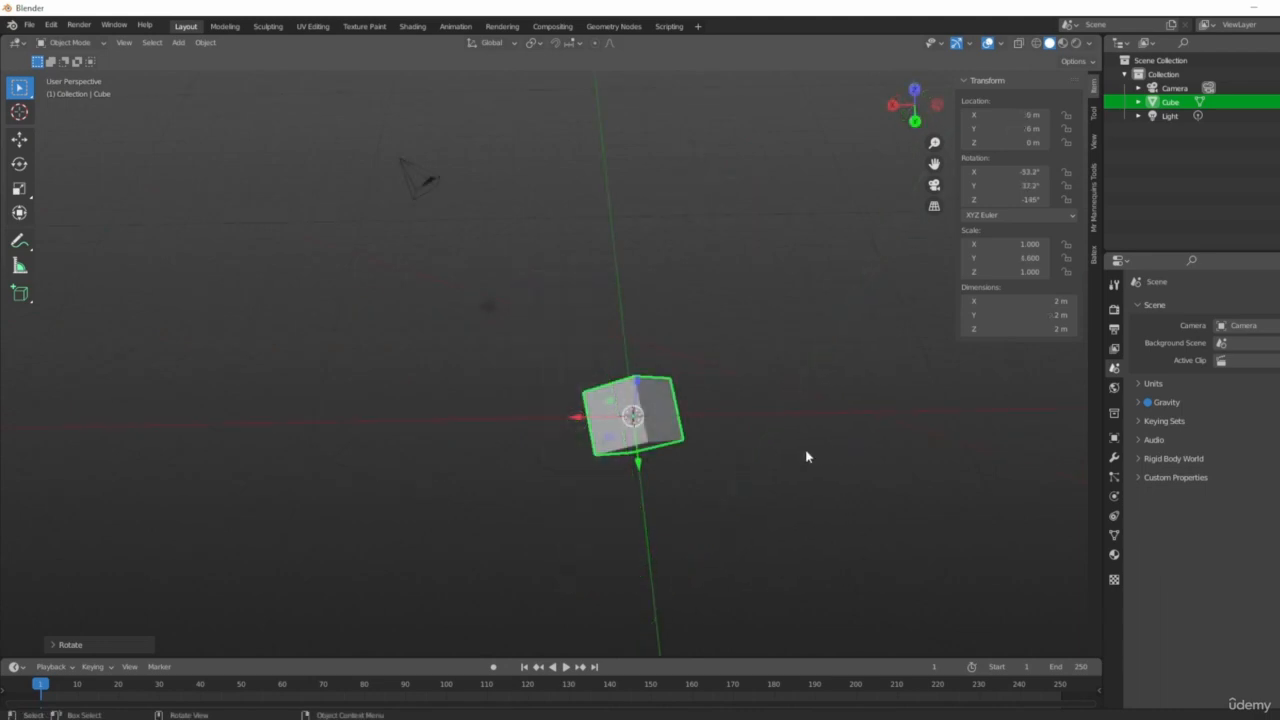
{"action": "middle_click_drag", "start_coordinate": [797, 466], "coordinate": [683, 449]}
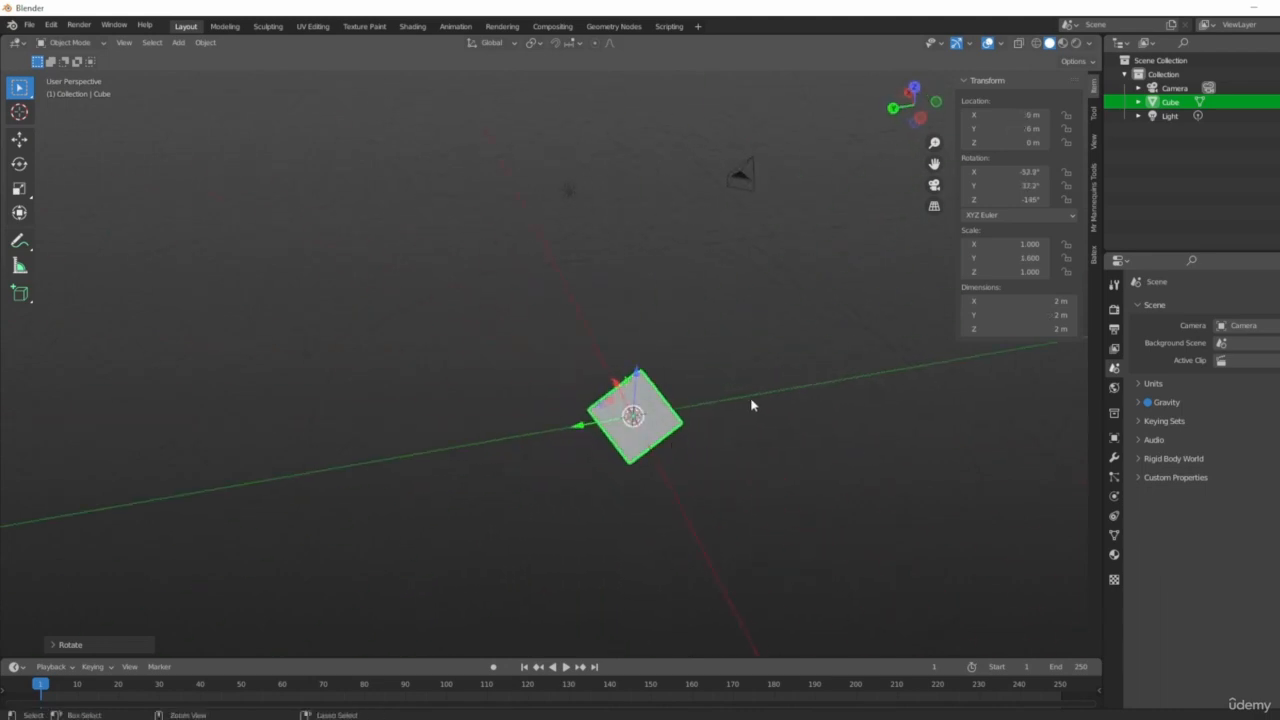
{"action": "key", "text": "ctrl+z"}
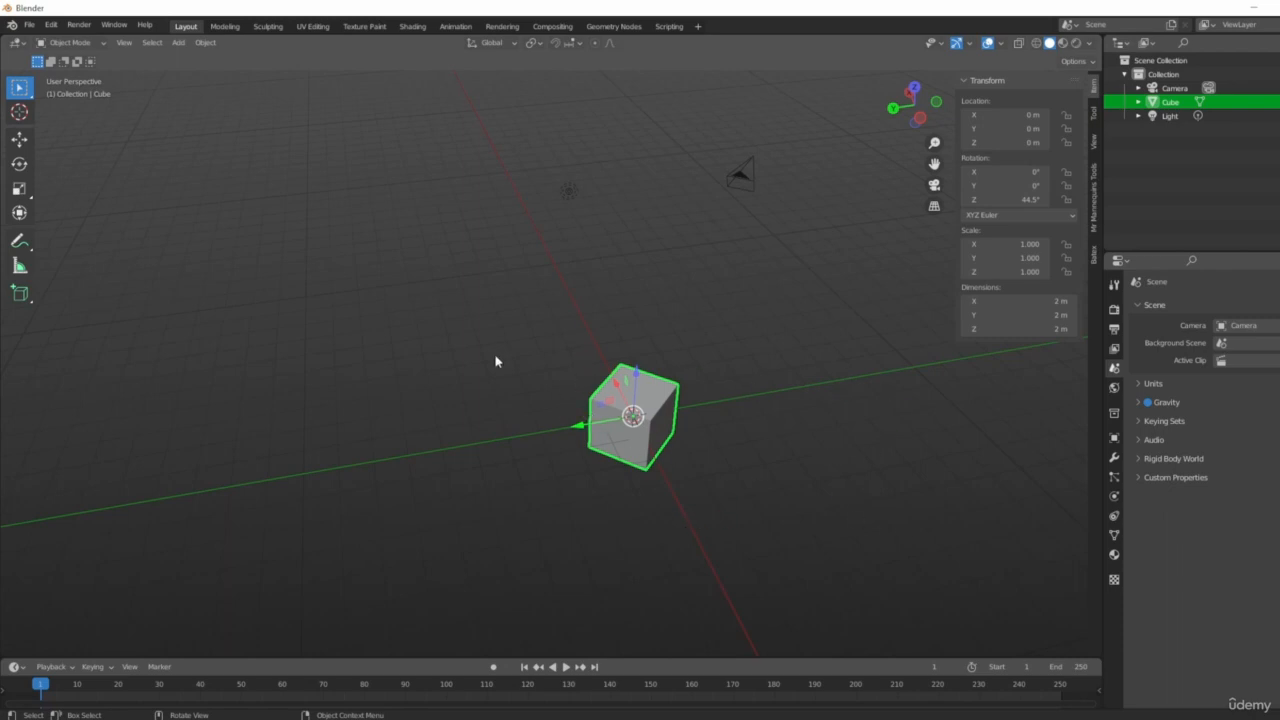
Redo the cube's rotation.
{"action": "middle_click_drag", "start_coordinate": [495, 361], "coordinate": [666, 463]}
{"action": "scroll", "coordinate": [659, 316], "scroll_direction": "up", "scroll_amount": 3}
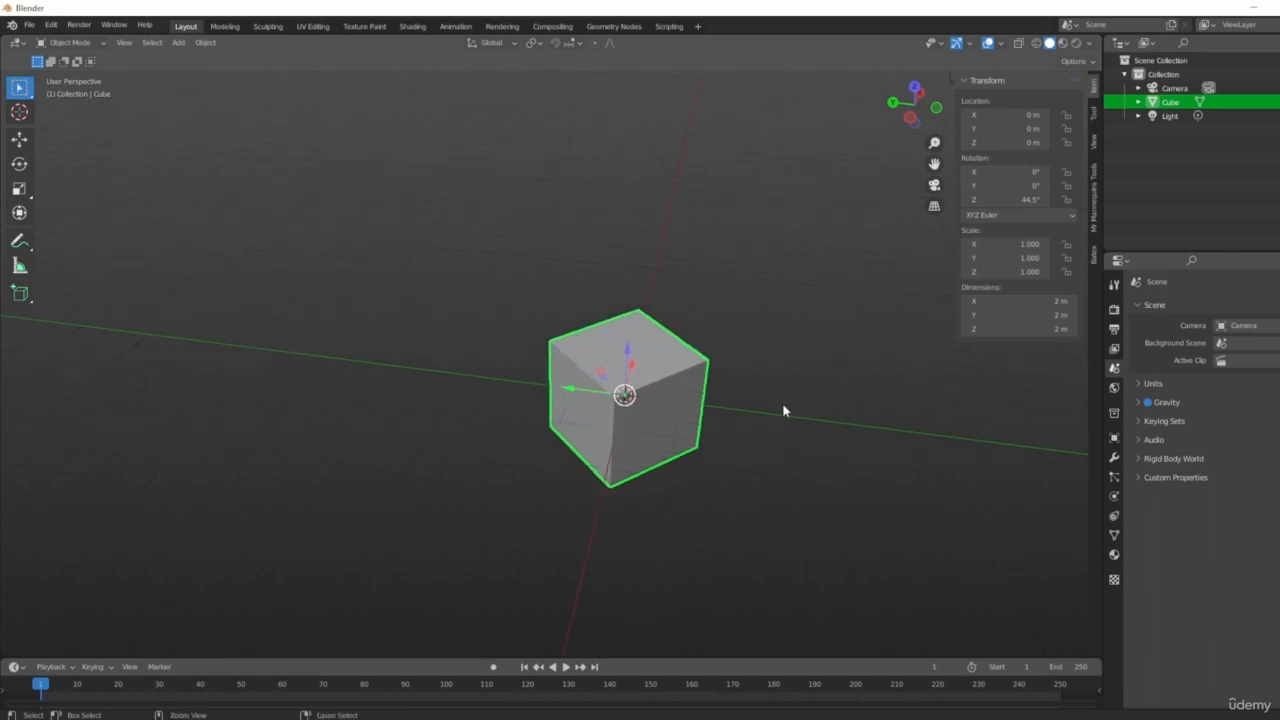
{"action": "key", "text": "ctrl+shift+z"}
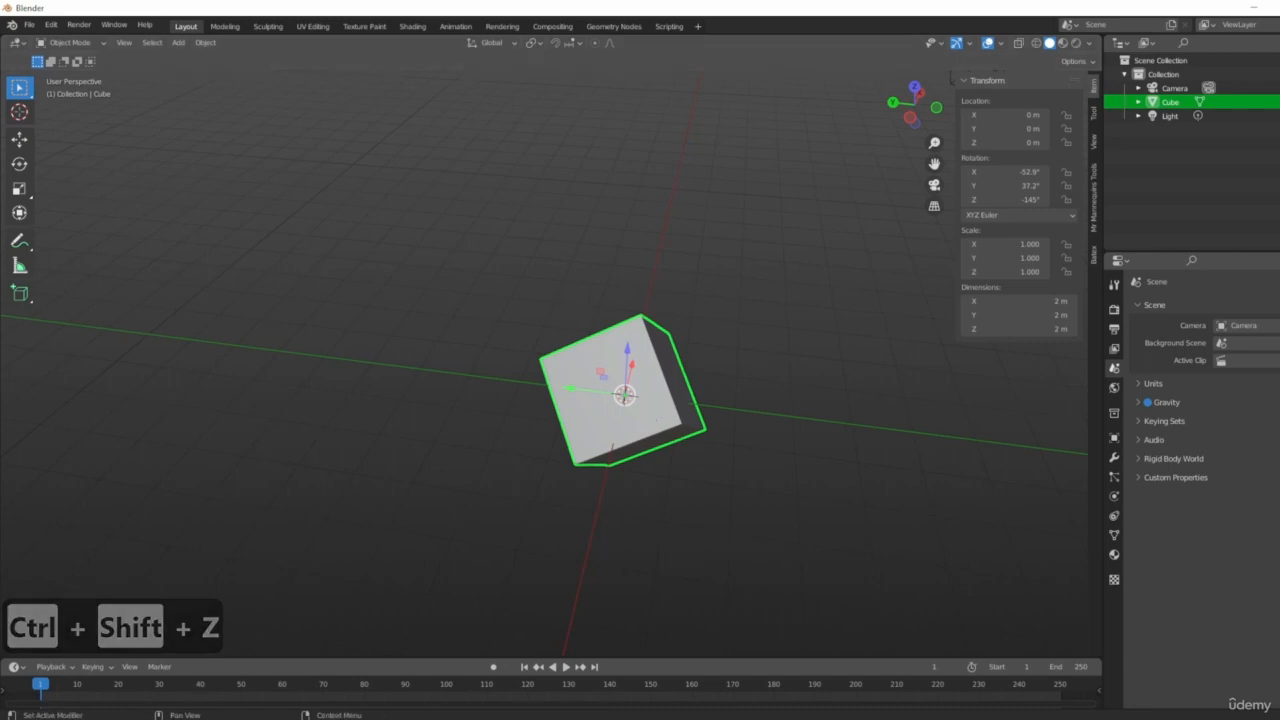
Move the cube freely to about X -0.59 m, Y 10.01 m, Z 2.44 m.
{"action": "scroll", "coordinate": [703, 429], "scroll_direction": "down", "scroll_amount": 5}
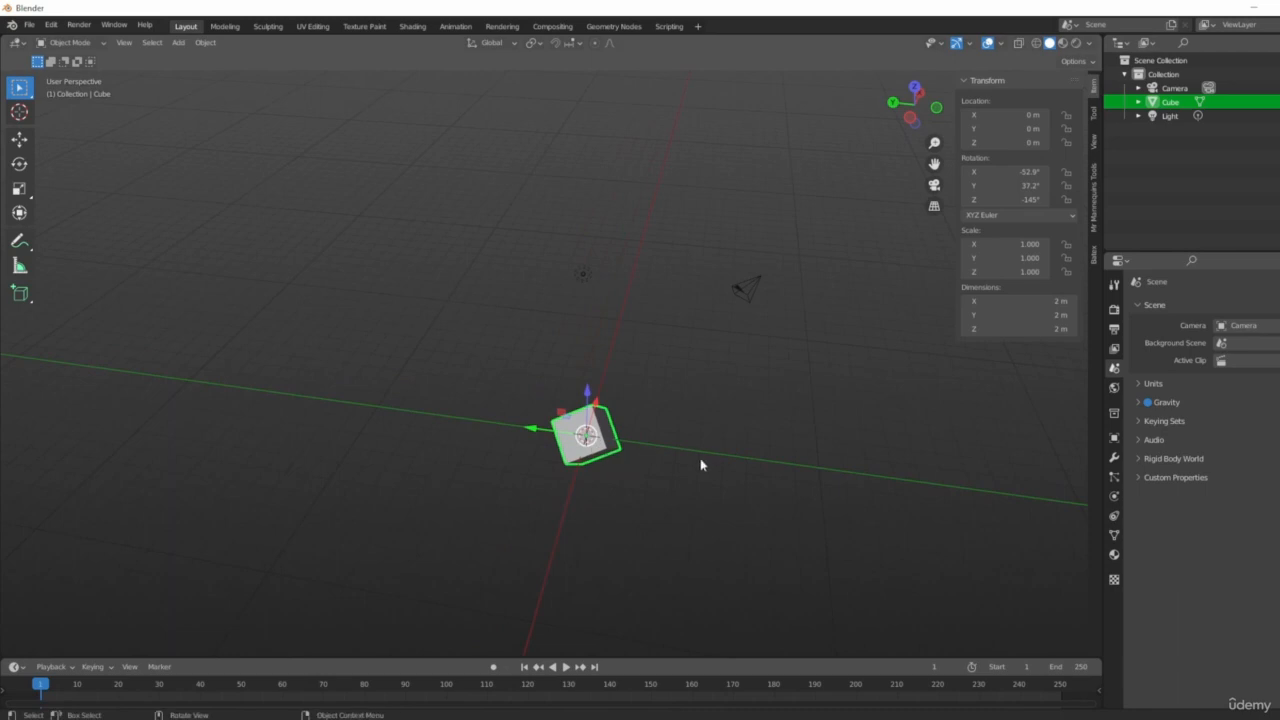
{"action": "key", "text": "g"}
{"action": "left_click", "coordinate": [470, 390]}
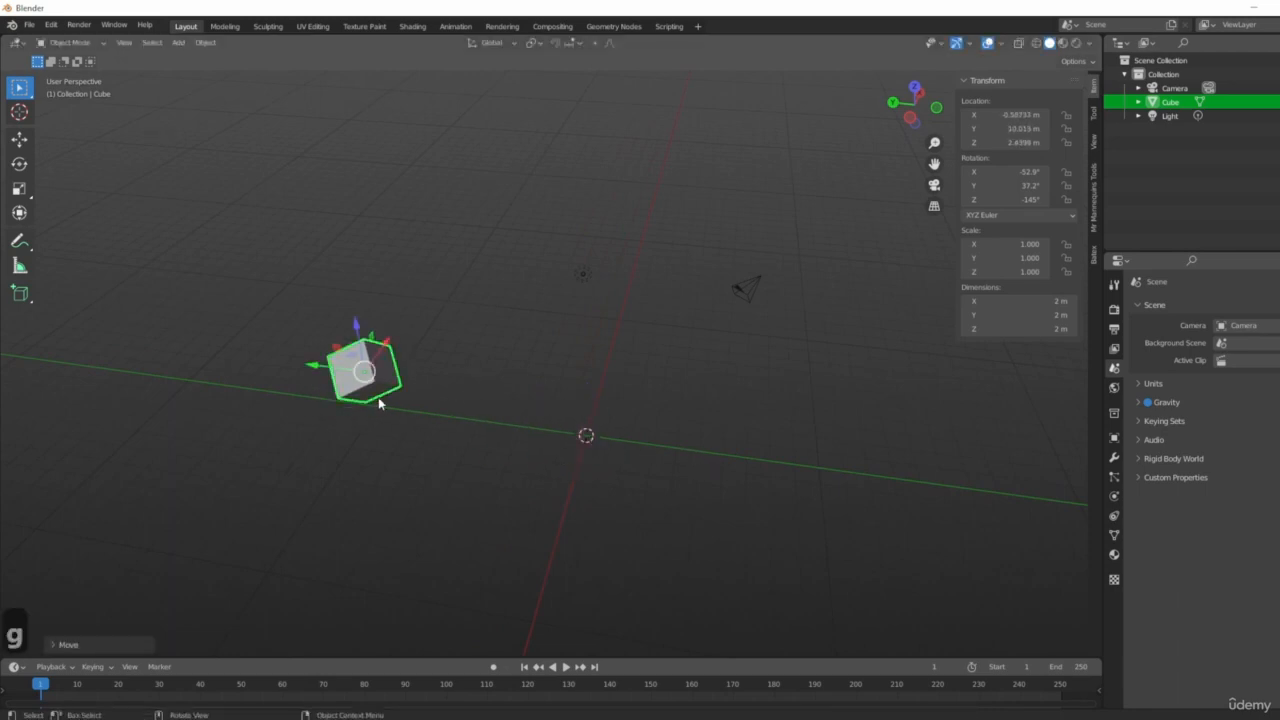
Scale the cube up uniformly and then along the global Y axis.
{"action": "key", "text": "s"}
{"action": "left_click", "coordinate": [516, 434]}
{"action": "middle_click_drag", "start_coordinate": [620, 440], "coordinate": [549, 443]}
{"action": "key", "text": "s"}
{"action": "key", "text": "y"}
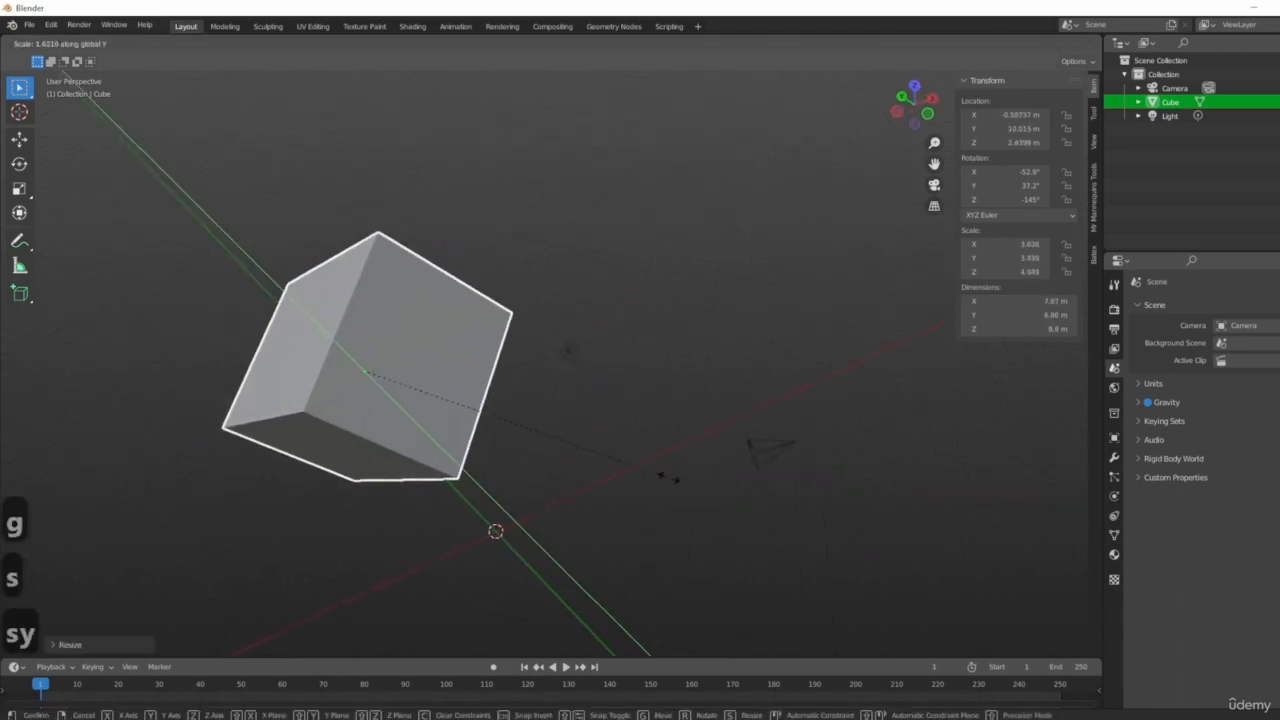
{"action": "left_click", "coordinate": [849, 491]}
Rotate the cube about its local X axis to an X rotation of about 67.5°.
{"action": "middle_click_drag", "start_coordinate": [650, 425], "coordinate": [474, 463]}
{"action": "key", "text": "r"}
{"action": "key", "text": "x"}
{"action": "key", "text": "x"}
{"action": "left_click", "coordinate": [610, 460]}
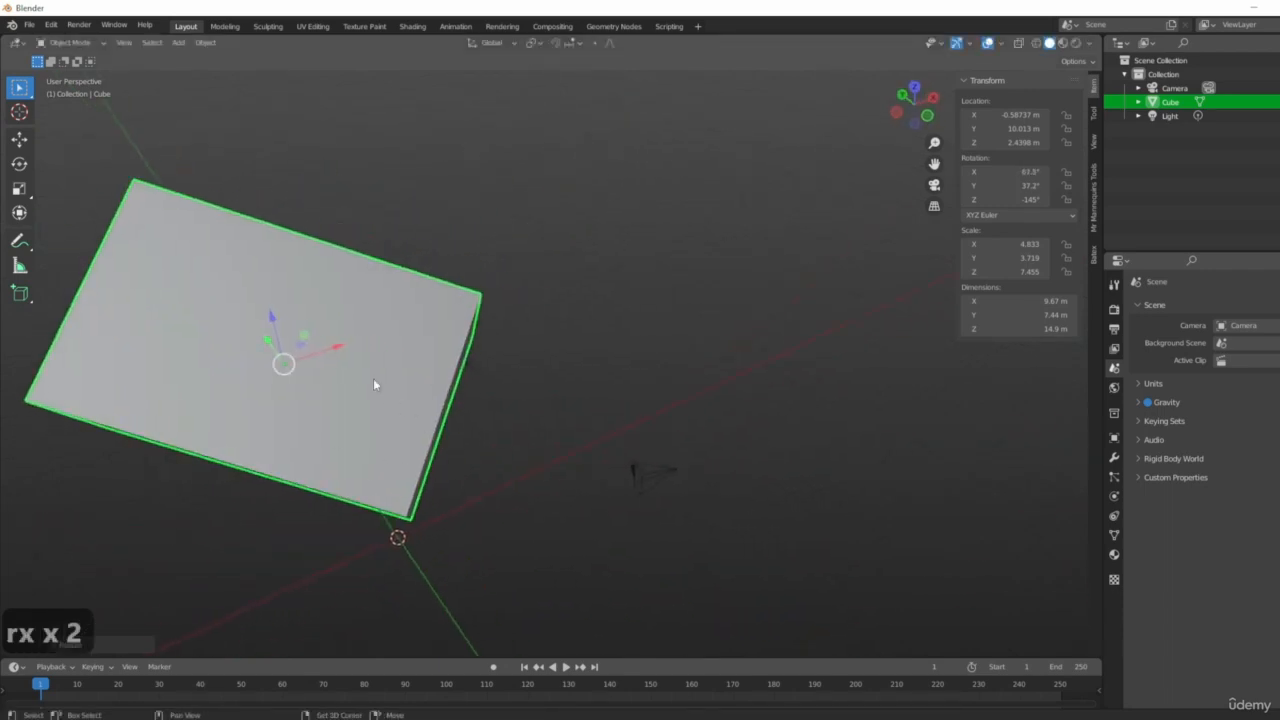
Clear the cube's location back to the origin.
{"action": "middle_click_drag", "start_coordinate": [375, 384], "coordinate": [409, 431], "text": "shift"}
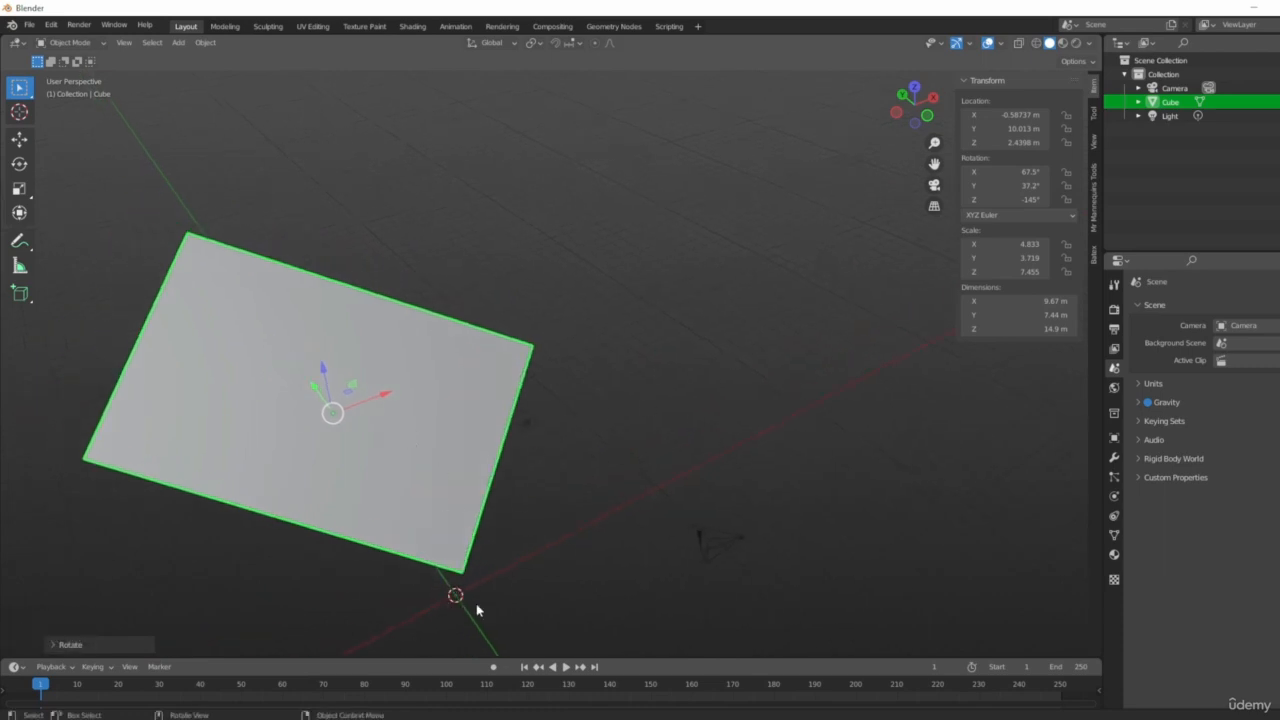
{"action": "middle_click_drag", "start_coordinate": [694, 537], "coordinate": [244, 322]}
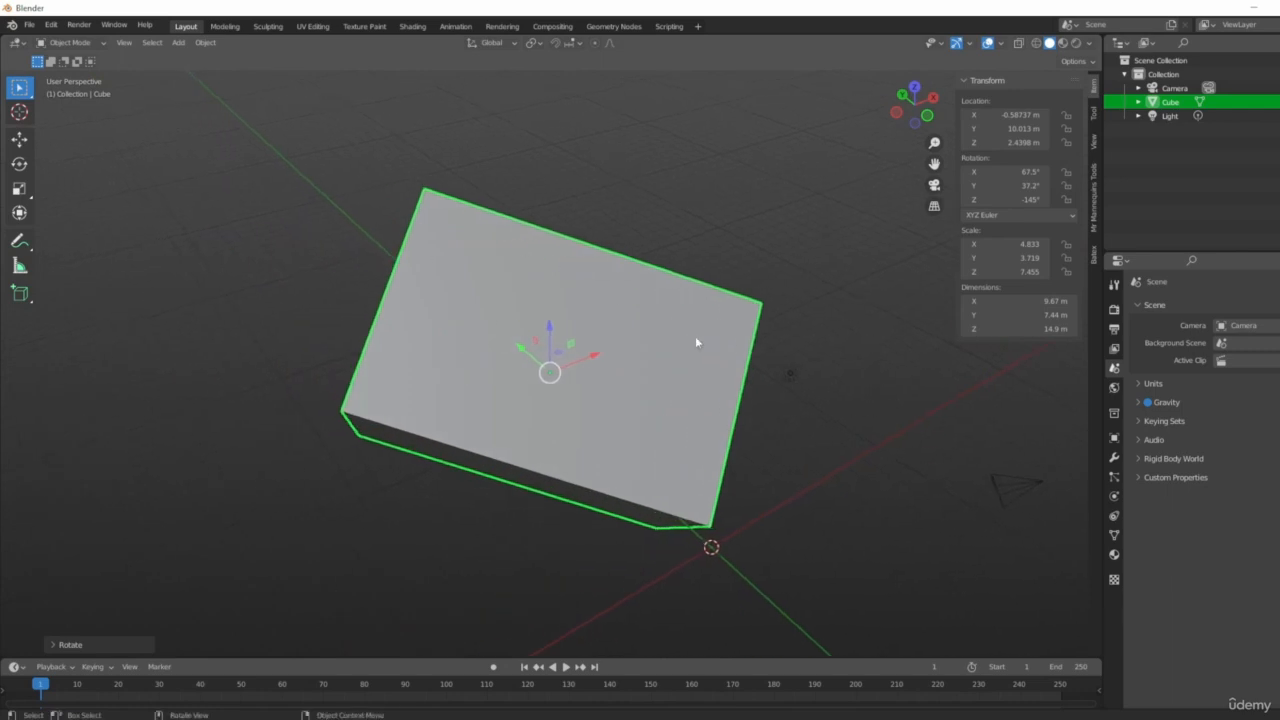
{"action": "middle_click_drag", "start_coordinate": [726, 352], "coordinate": [686, 333], "text": "shift"}
{"action": "middle_click_drag", "start_coordinate": [877, 523], "coordinate": [731, 503]}
{"action": "key", "text": "alt+g"}
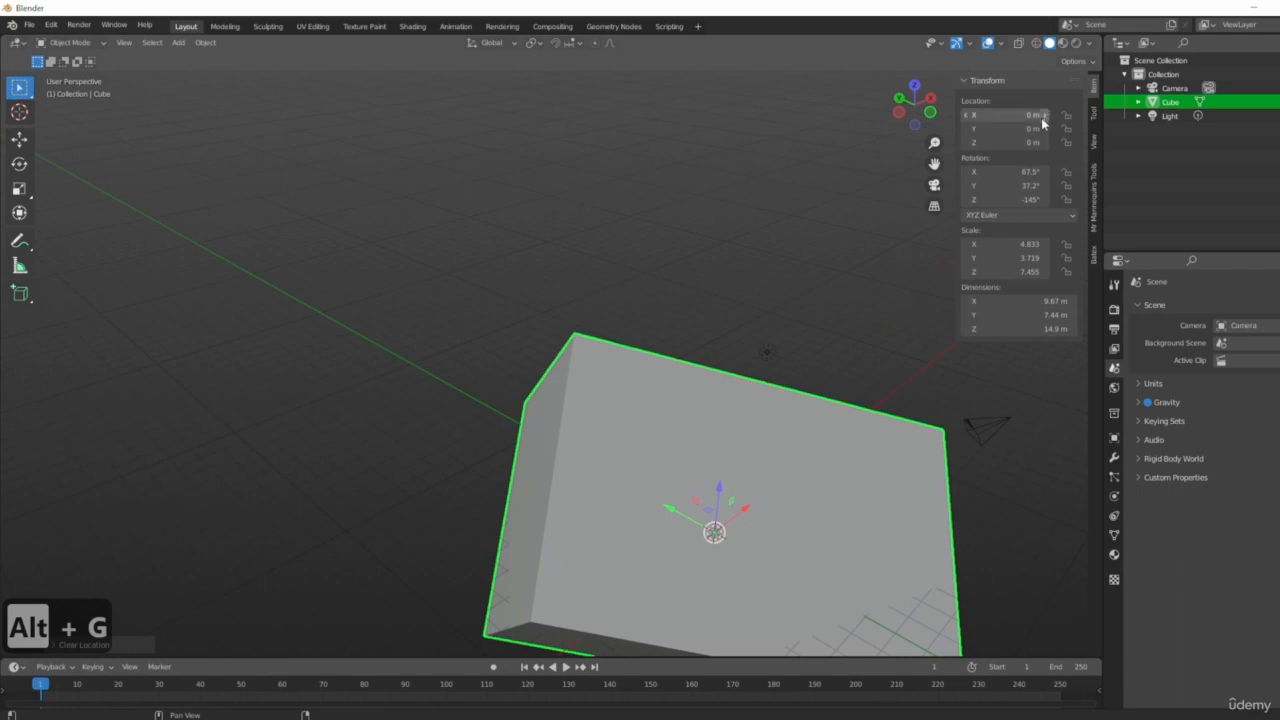
Clear the cube's rotation.
{"action": "middle_click_drag", "start_coordinate": [829, 530], "coordinate": [851, 396]}
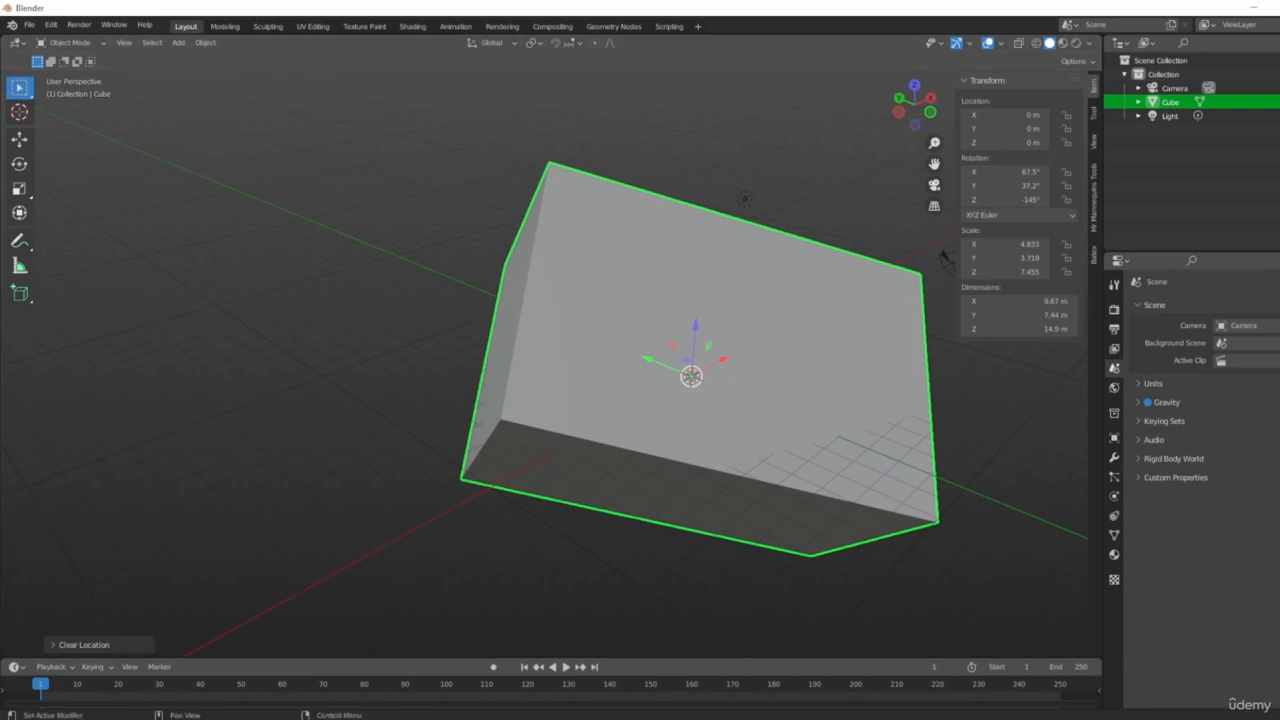
{"action": "middle_click_drag", "start_coordinate": [803, 403], "coordinate": [766, 457]}
{"action": "key", "text": "alt+r"}
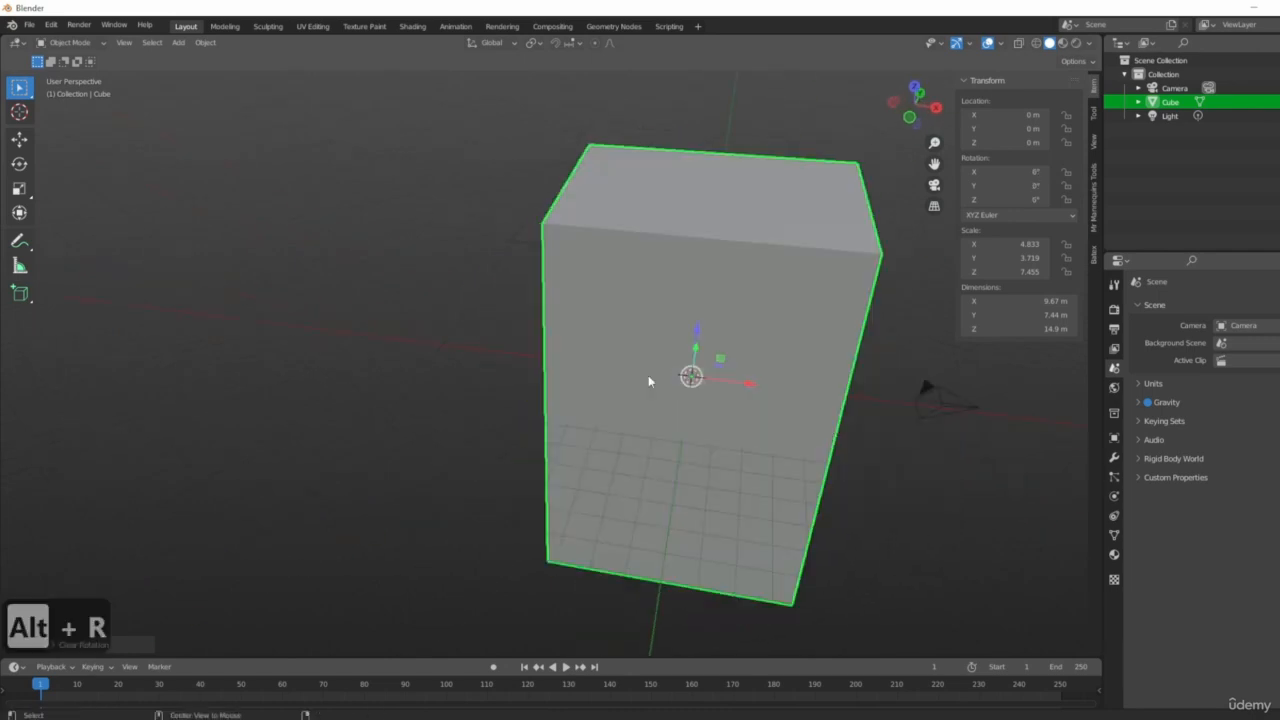
Clear the cube's scale.
{"action": "middle_click_drag", "start_coordinate": [648, 446], "coordinate": [1005, 258]}
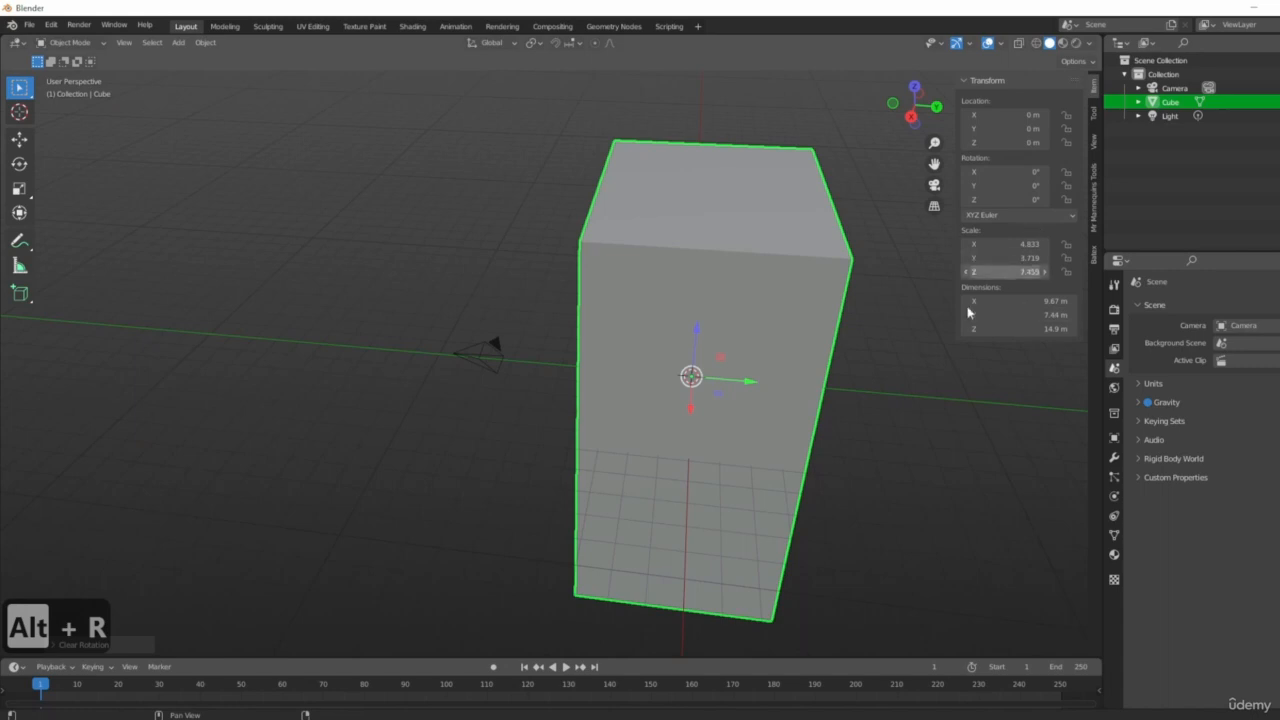
{"action": "middle_click_drag", "start_coordinate": [1012, 428], "coordinate": [925, 398]}
{"action": "key", "text": "alt+s"}
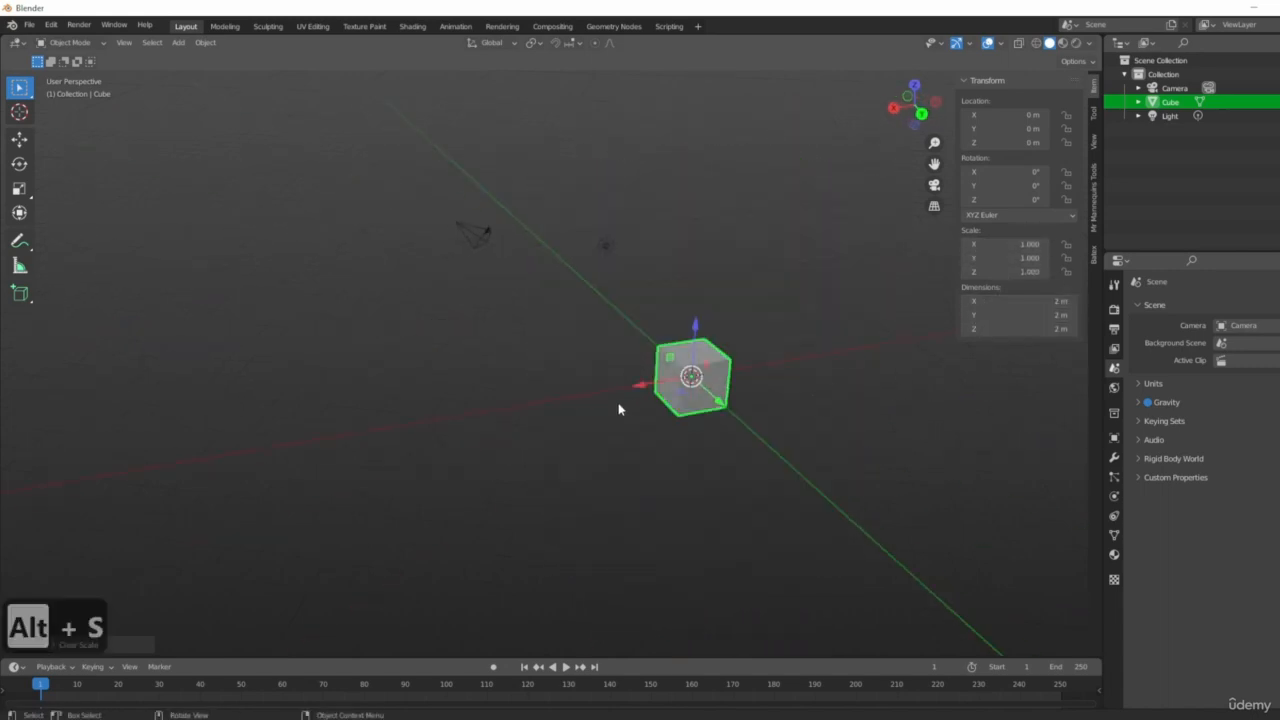
{"action": "scroll", "coordinate": [620, 409], "scroll_direction": "up", "scroll_amount": 4}
{"action": "middle_click_drag", "start_coordinate": [786, 346], "coordinate": [700, 411], "text": "shift"}
{"action": "scroll", "coordinate": [700, 411], "scroll_direction": "up", "scroll_amount": 3}
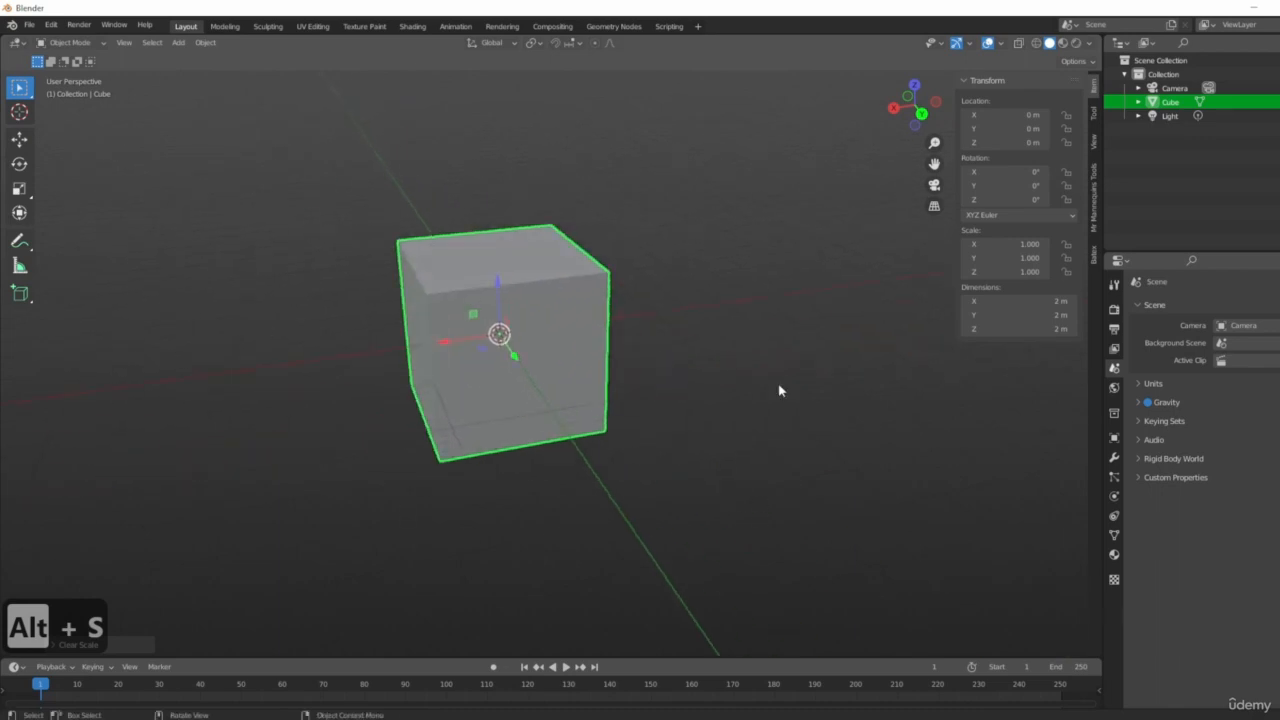
{"action": "middle_click_drag", "start_coordinate": [320, 301], "coordinate": [362, 378], "text": "shift"}
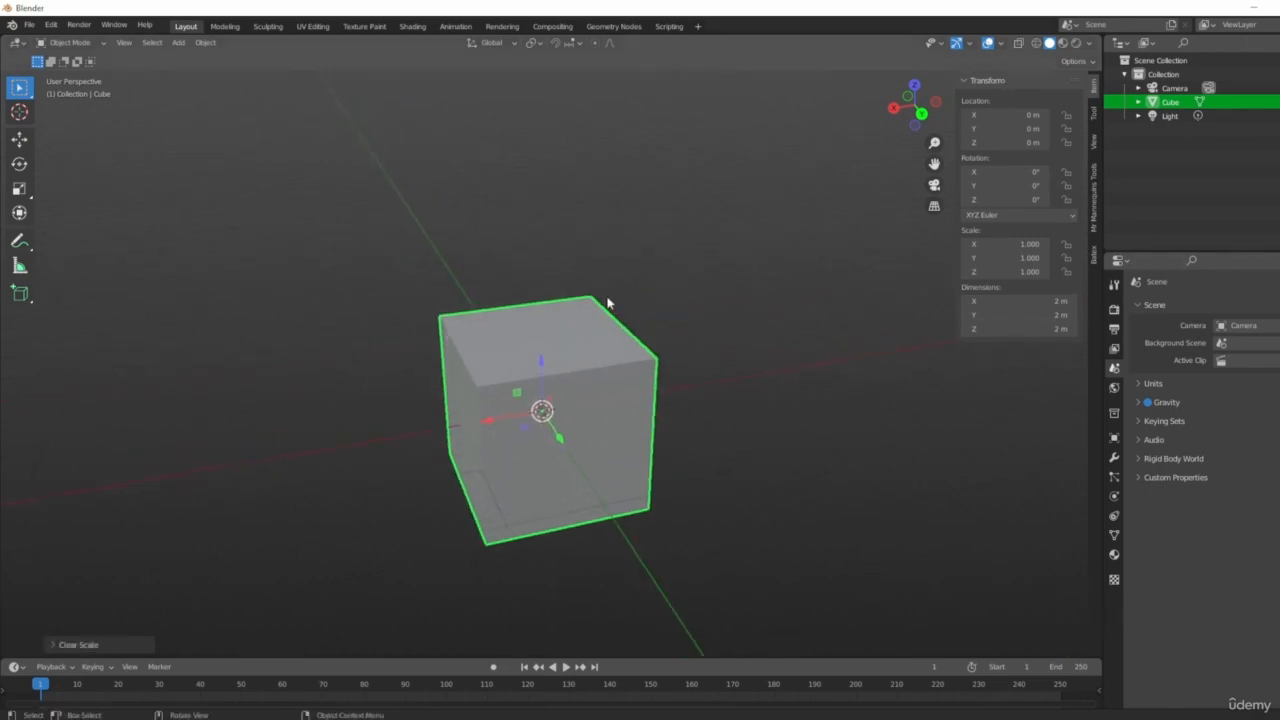
{"action": "mouse_move", "coordinate": [650, 338]}
{"action": "middle_mouse_down"}
{"action": "mouse_move", "coordinate": [714, 400]}
{"action": "mouse_move", "coordinate": [648, 348]}
{"action": "middle_mouse_up"}
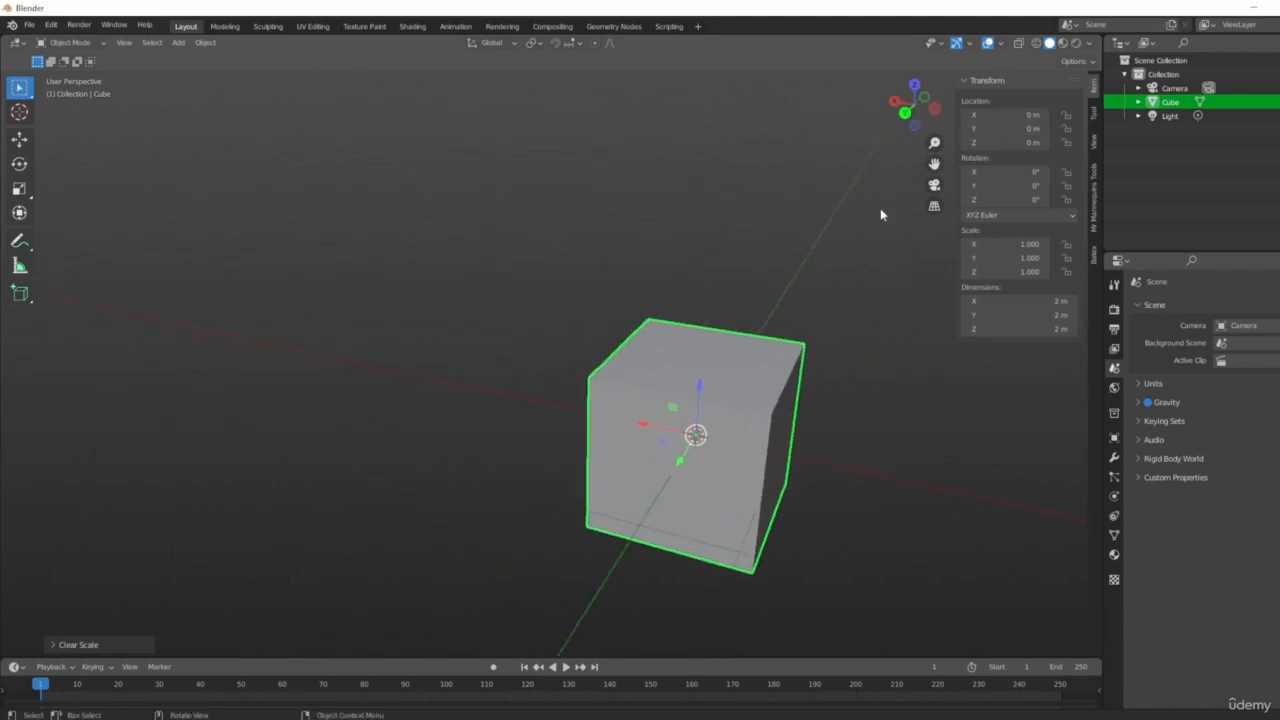
{"action": "key", "text": "n"}
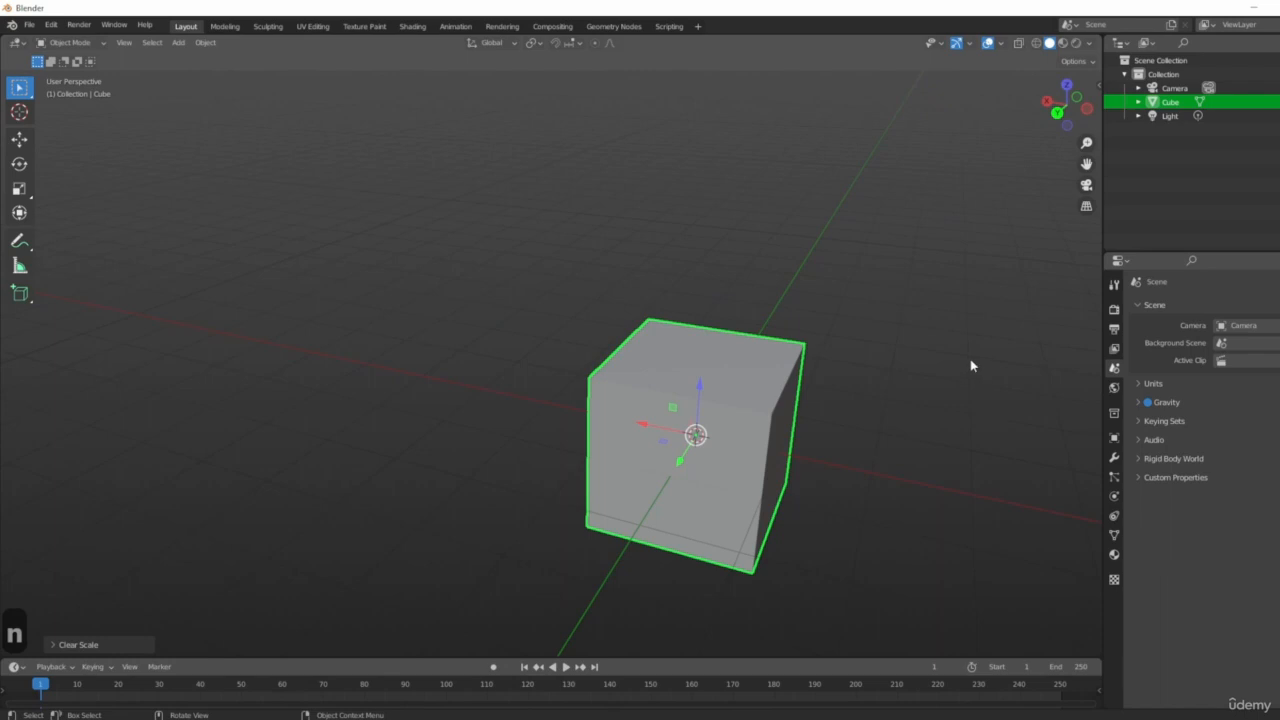
{"action": "key", "text": "n"}
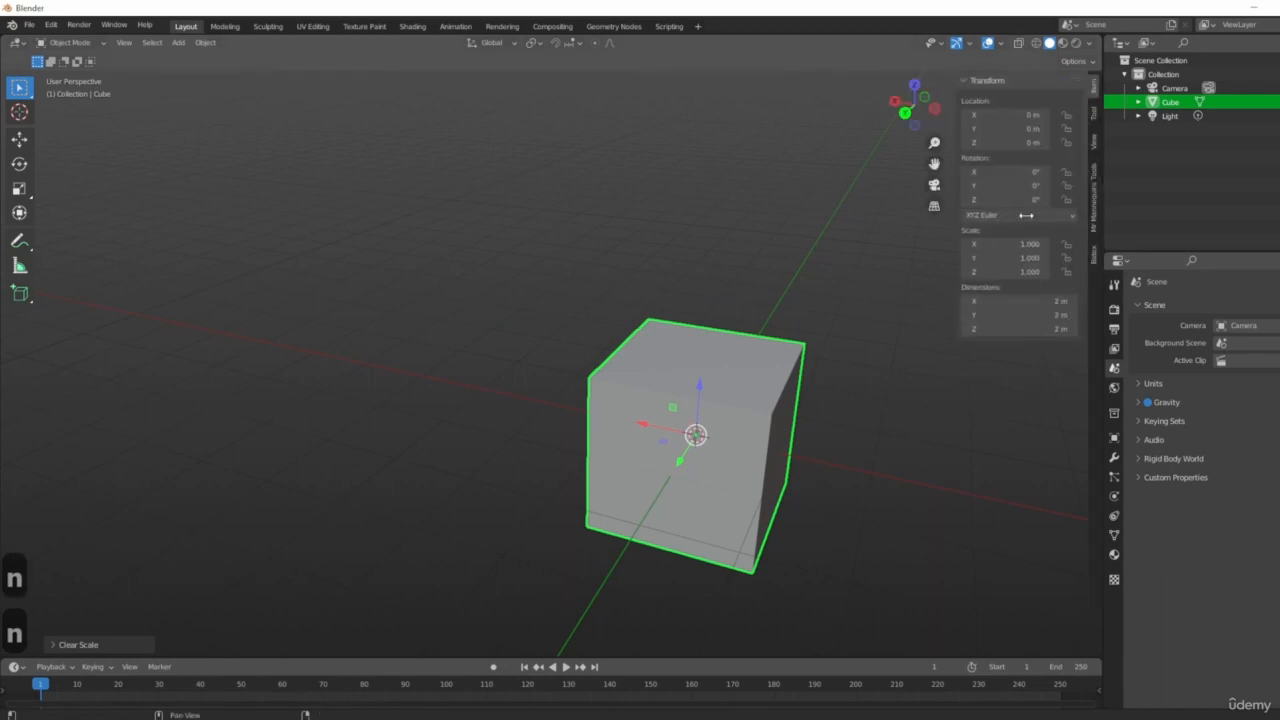
Set the cube's X location to 6 m.
{"action": "left_click", "coordinate": [1029, 114]}
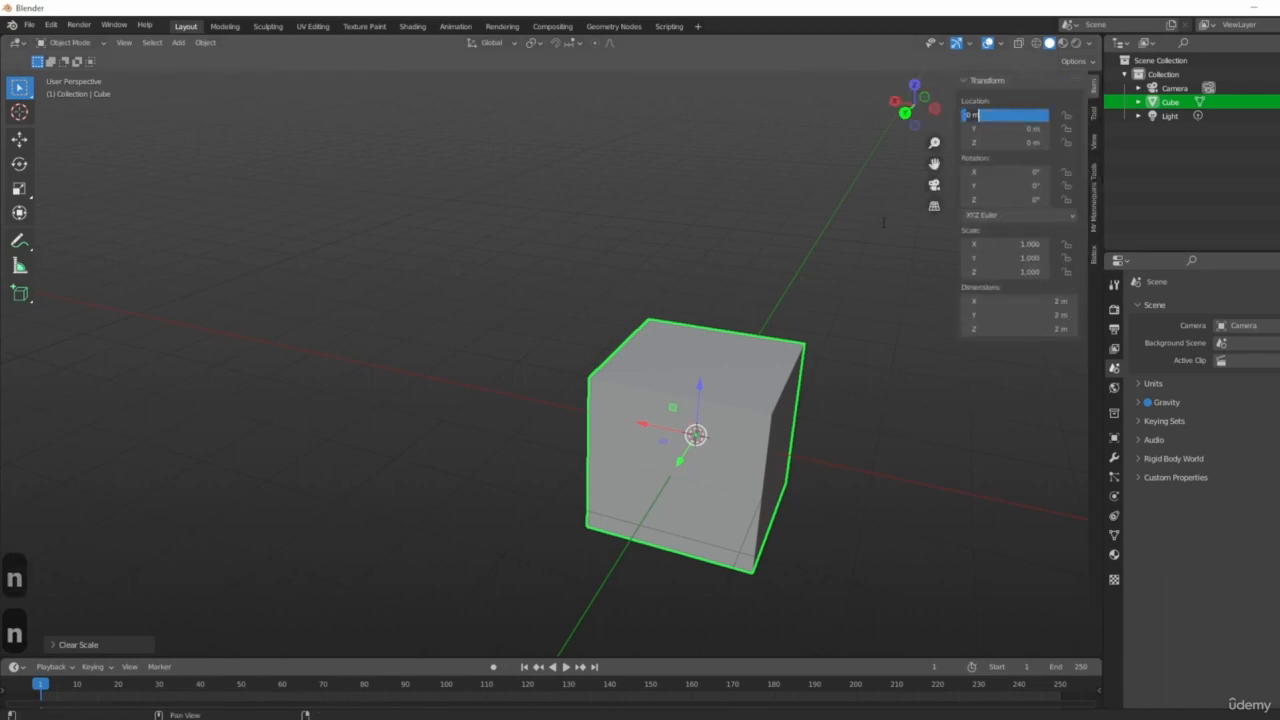
{"action": "type", "text": "6"}
{"action": "key", "text": "Return"}
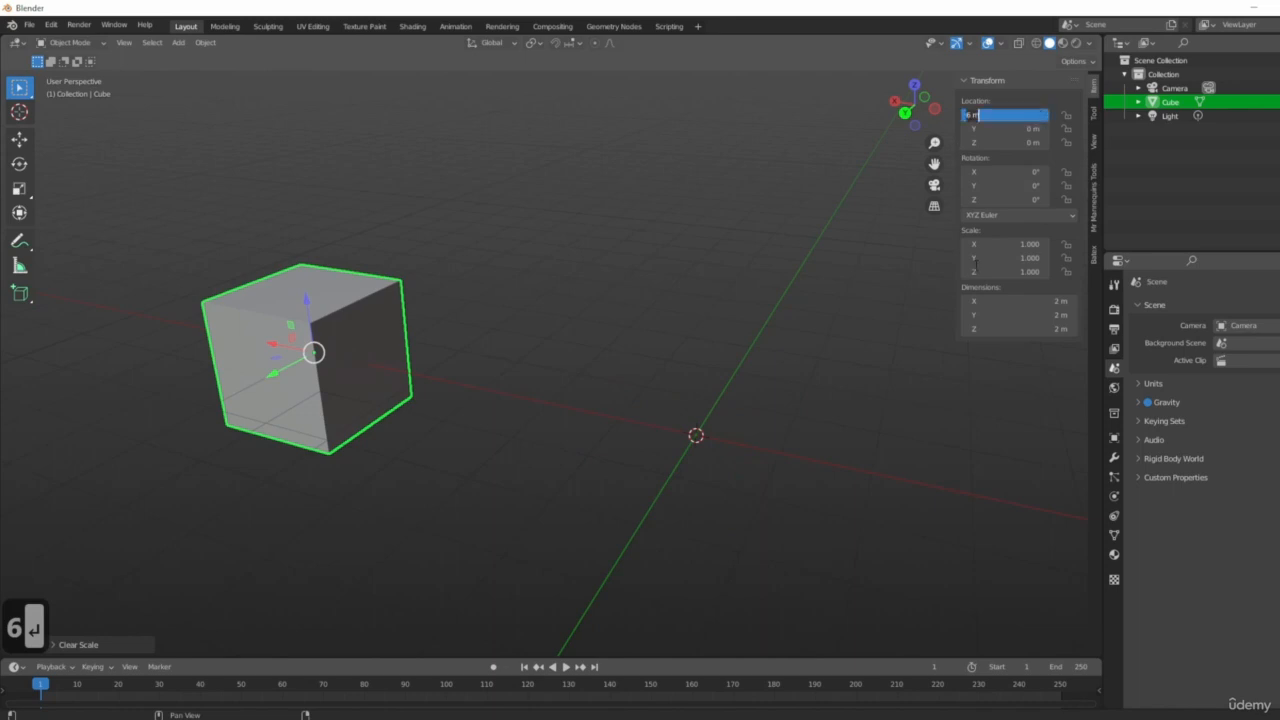
Set the cube's X location back to 0 m.
{"action": "type", "text": "0"}
{"action": "key", "text": "Return"}
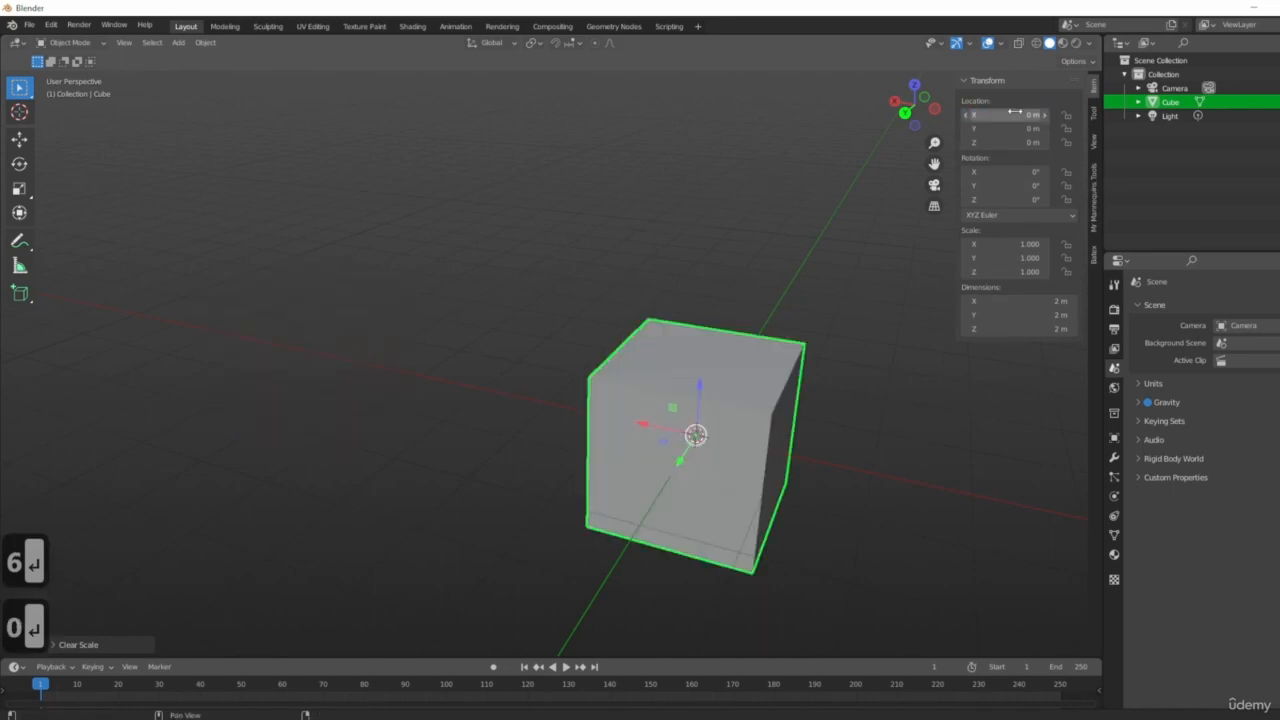